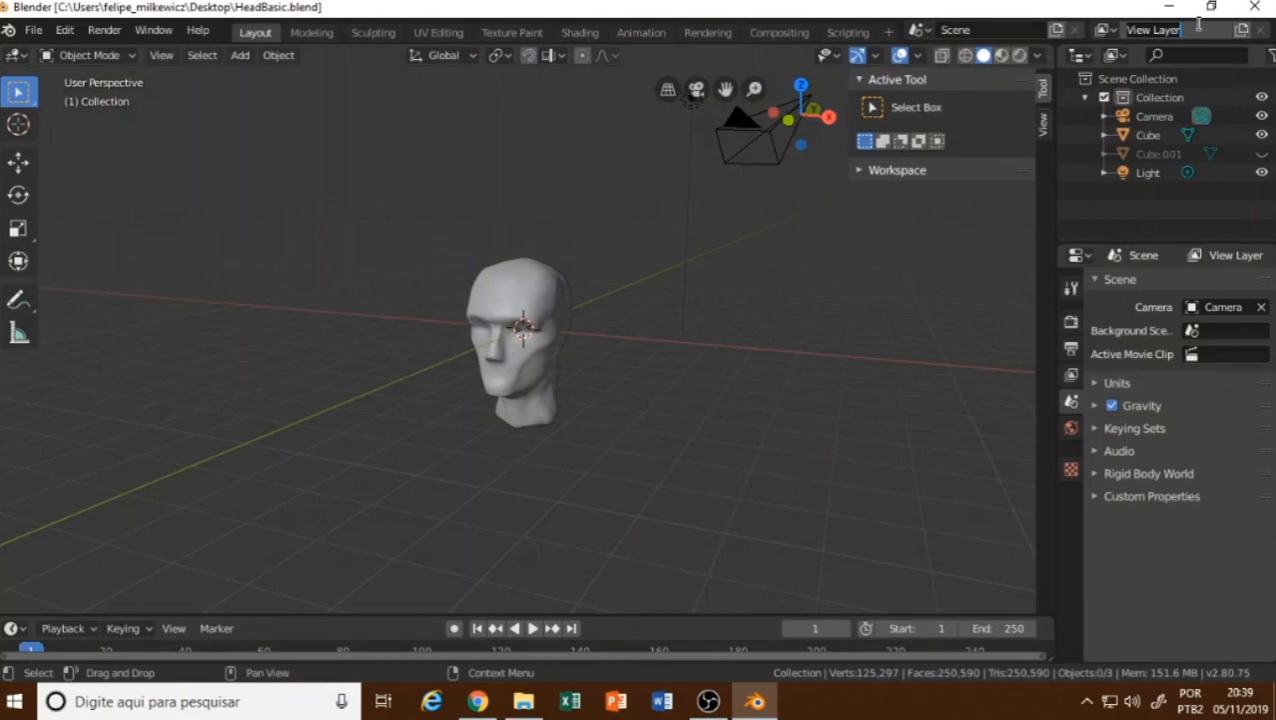
Bring the woman image from the desktop into the front orthographic view as a reference image.
click(1211, 6)
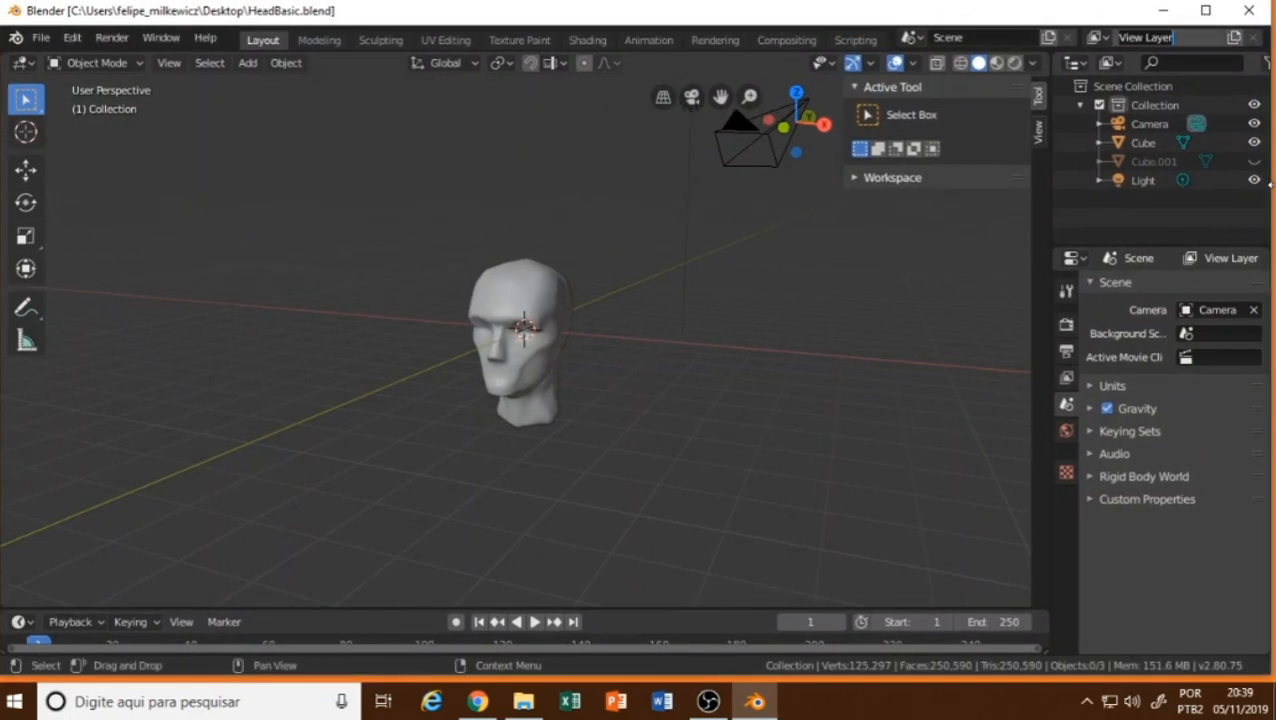
drag(1270, 183, 979, 195)
text(11)
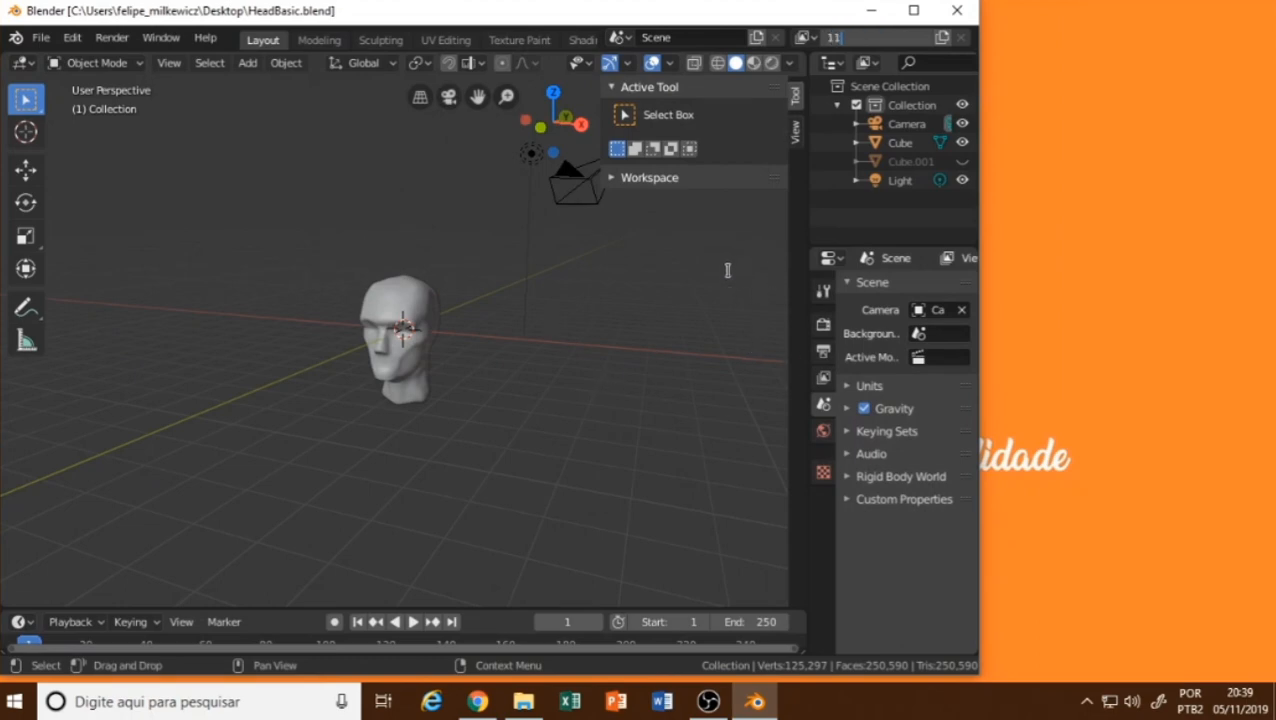
key(Escape)
click(515, 341)
middle_click(515, 341)
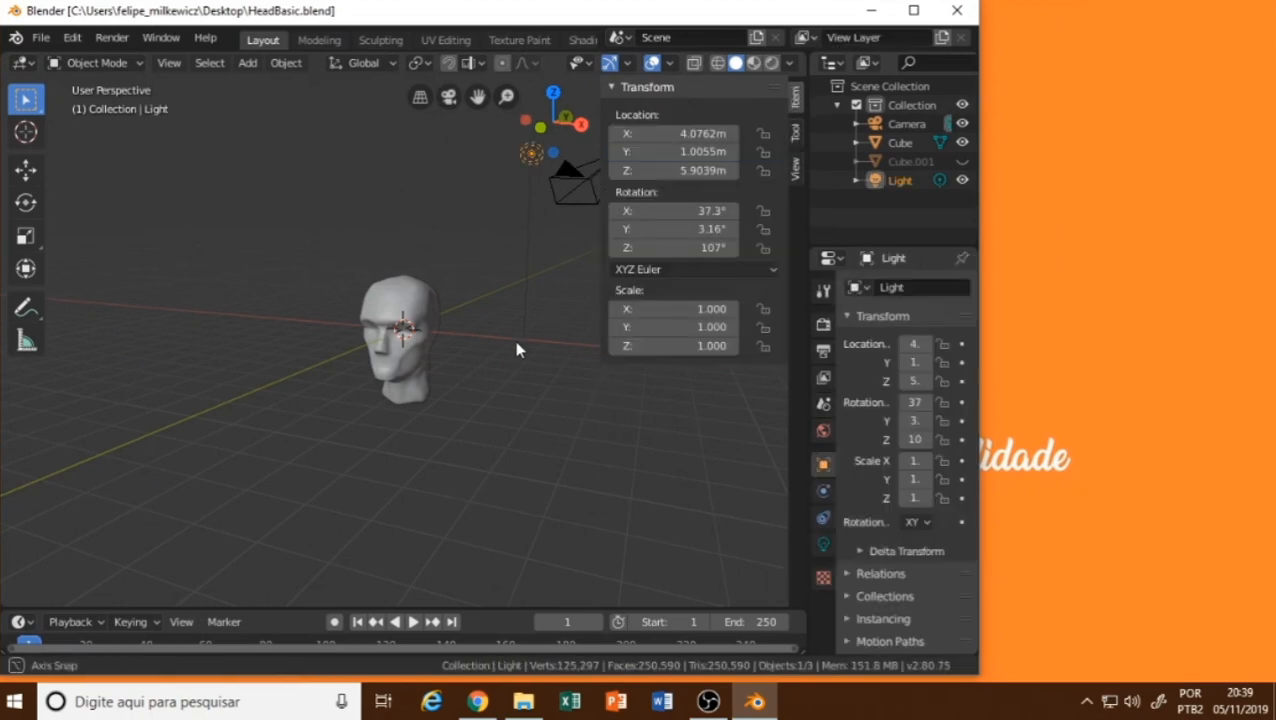
key(KP_1)
drag(808, 16, 580, 18)
drag(948, 502, 264, 468)
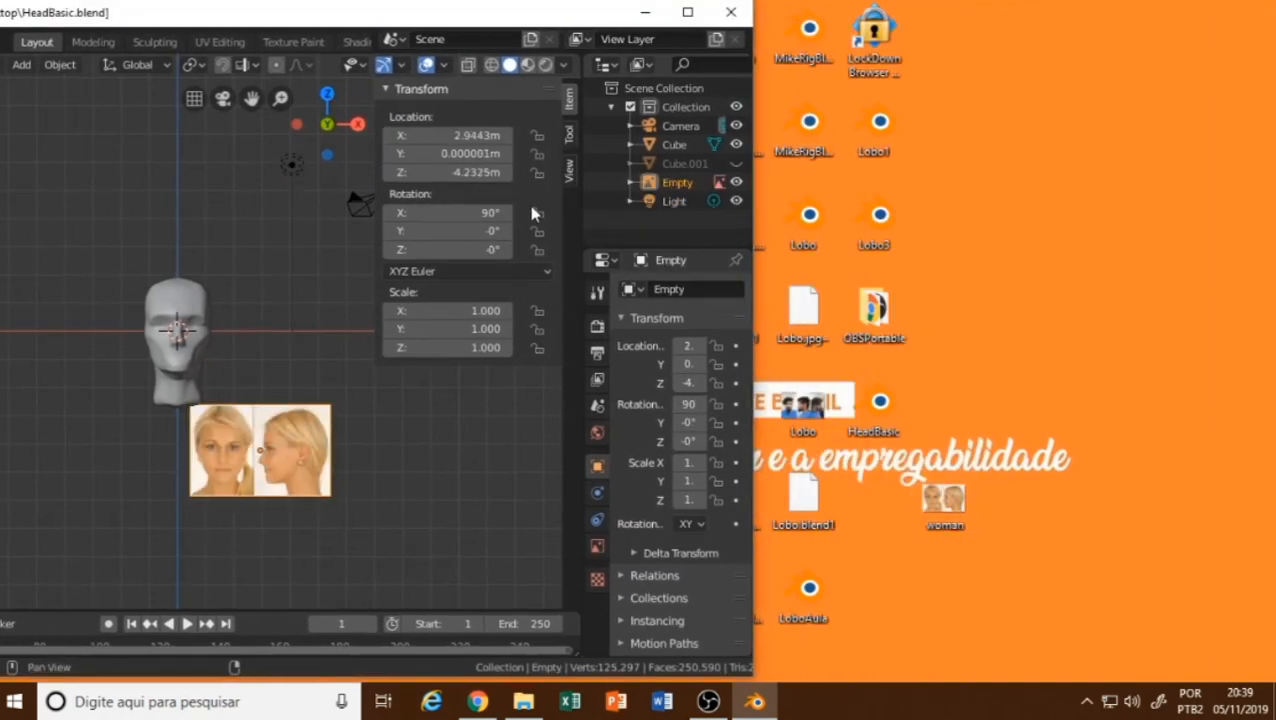
click(688, 12)
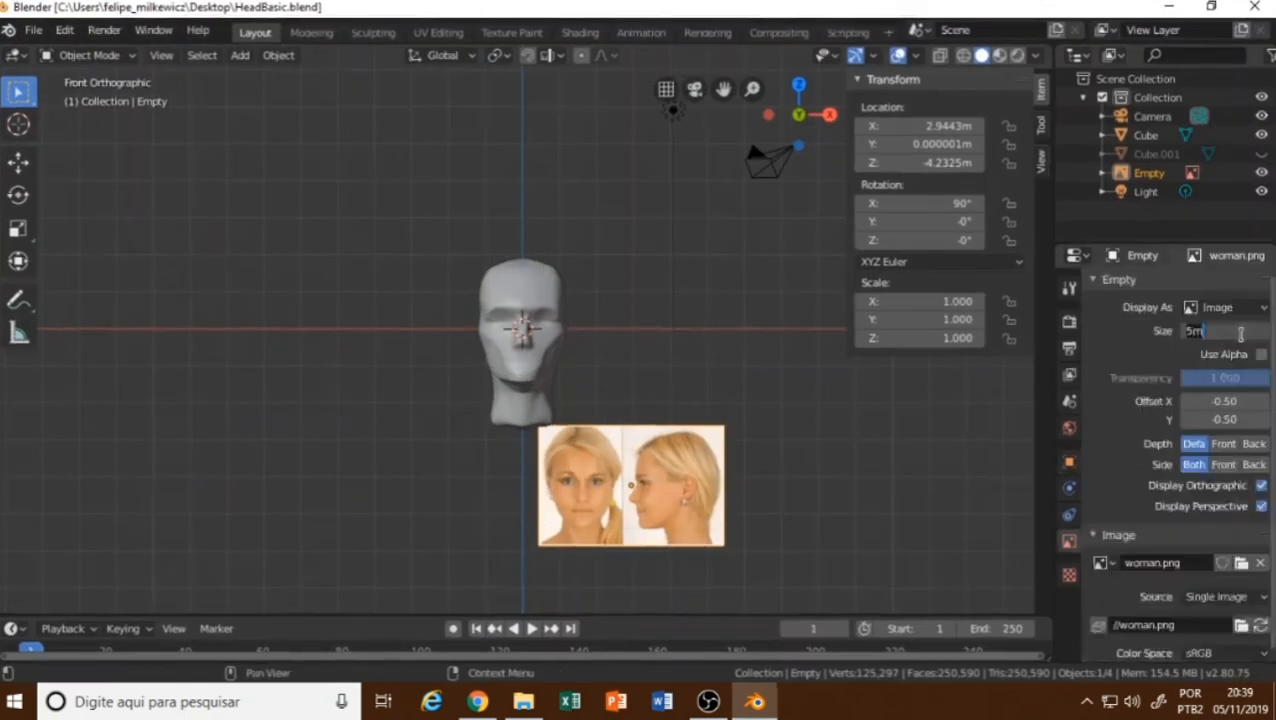
Enlarge the woman reference image to a size of 10 m and raise it to the height of the head.
click(1240, 333)
text(10)
key(Return)
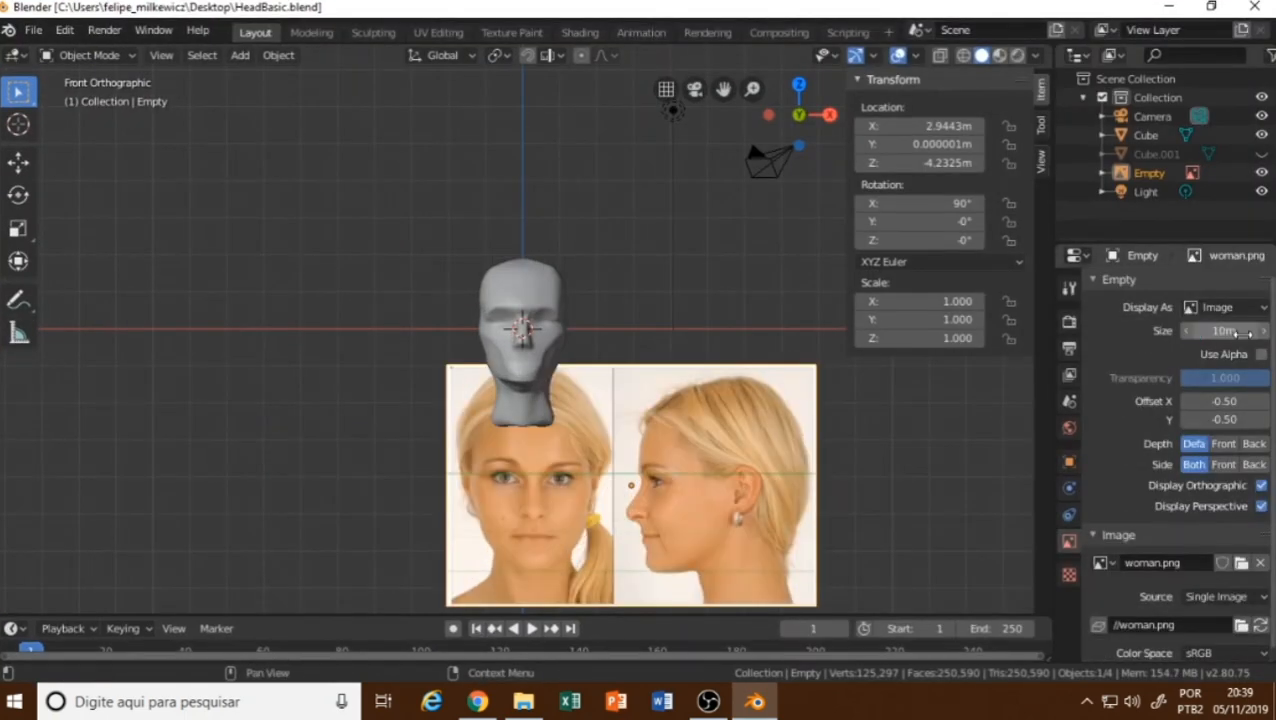
key(g)
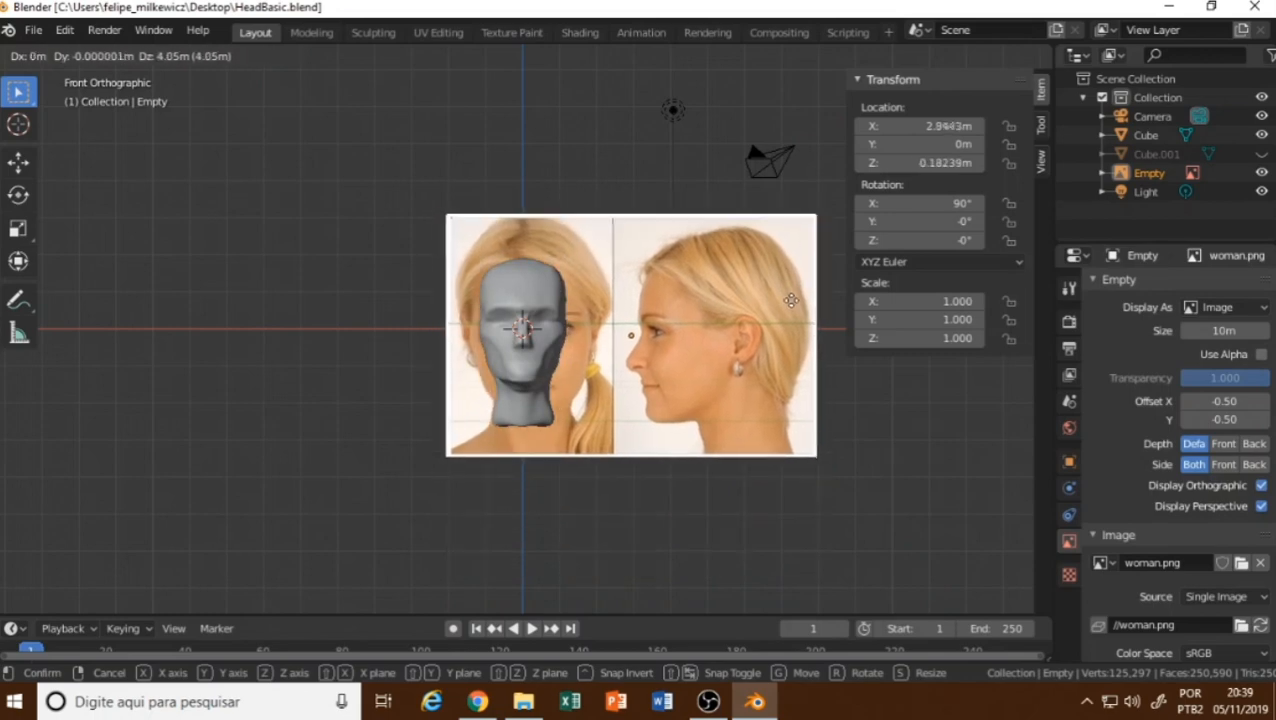
click(784, 296)
Reduce the reference image's size to 6.4 m and move it so the frontal face overlaps the head model.
drag(1225, 331, 1198, 331)
key(g)
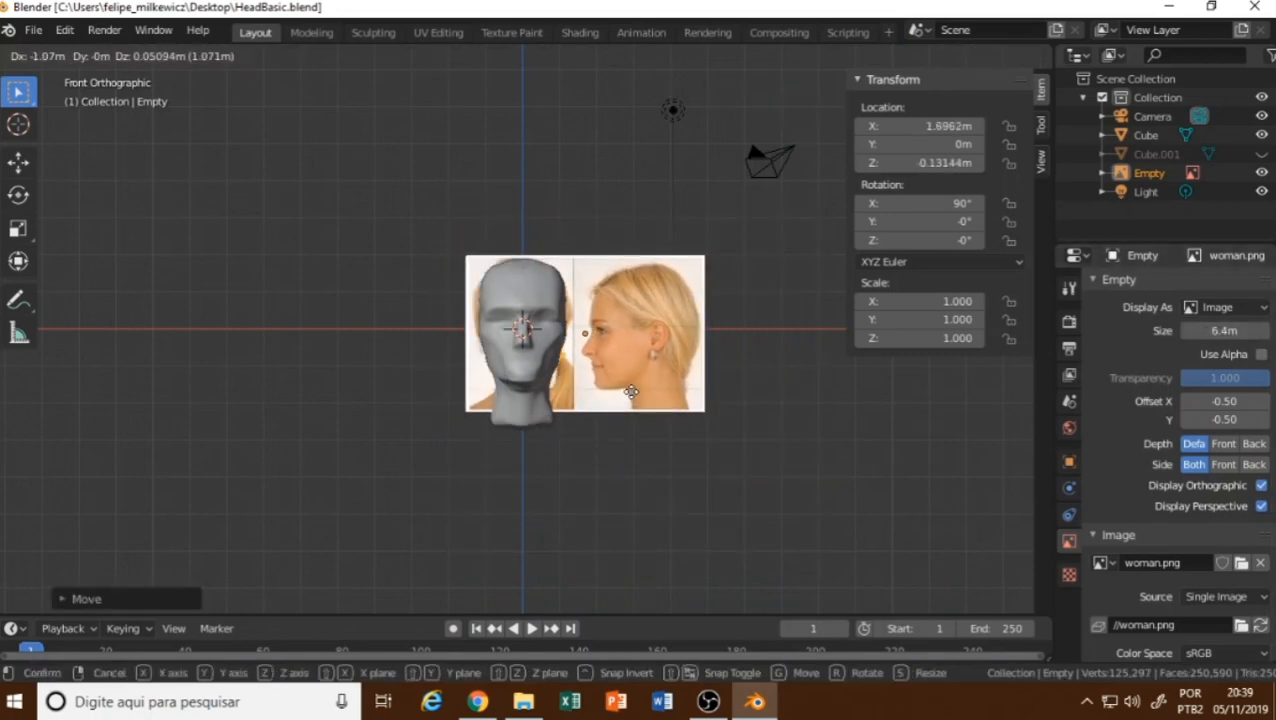
click(632, 396)
scroll(578, 401, up, 5)
key(g)
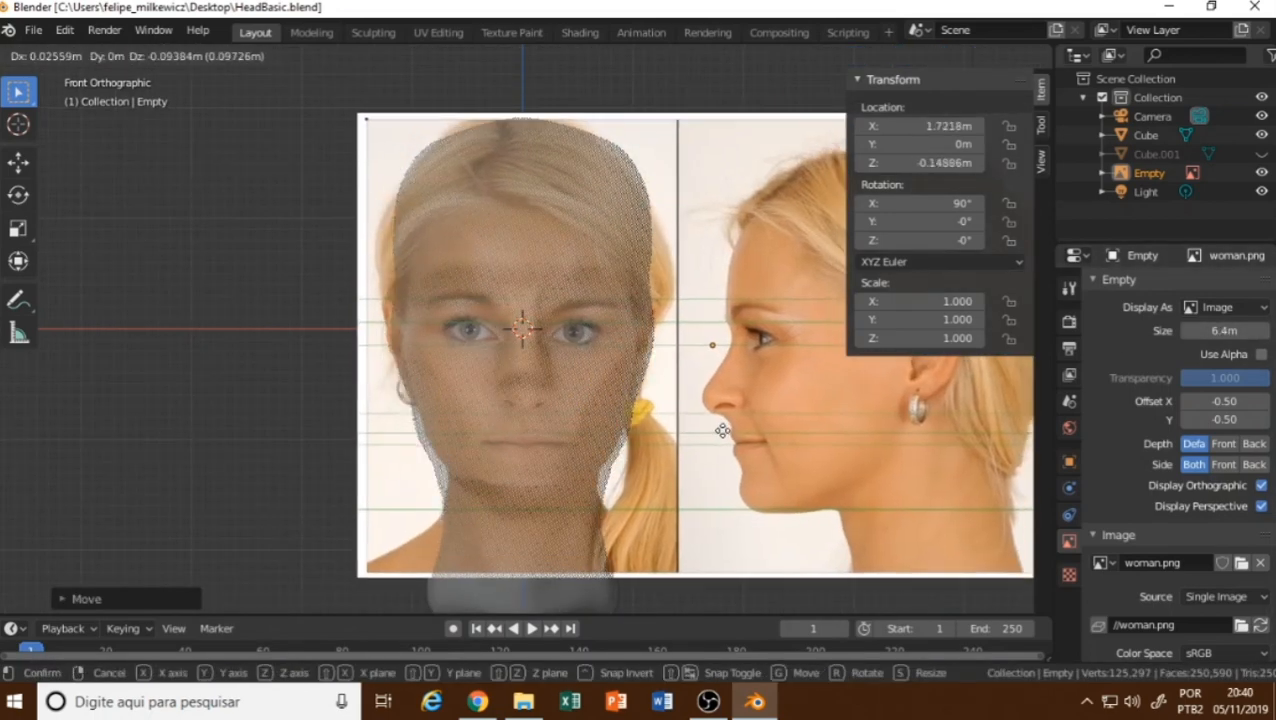
click(720, 390)
Refine the reference image's position against the see-through head, raising it to about X 1.69 m, Z -0.02 m.
scroll(549, 404, up, 6)
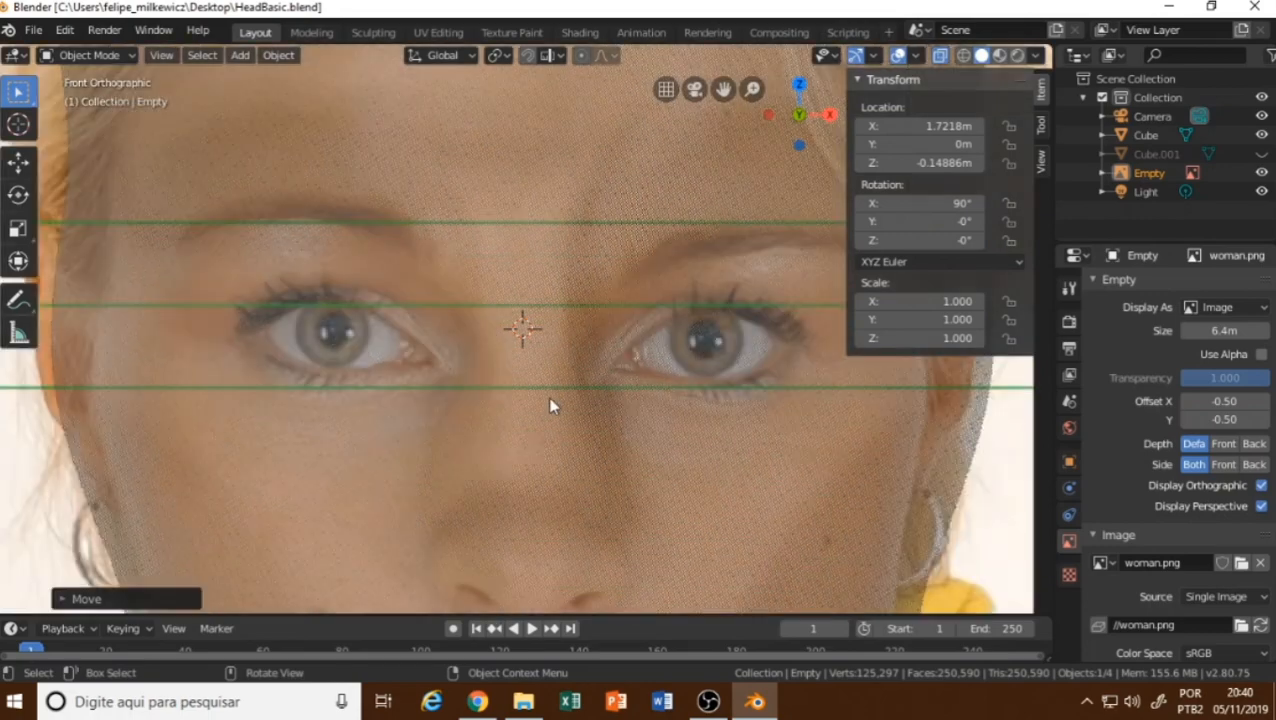
key(g)
click(692, 415)
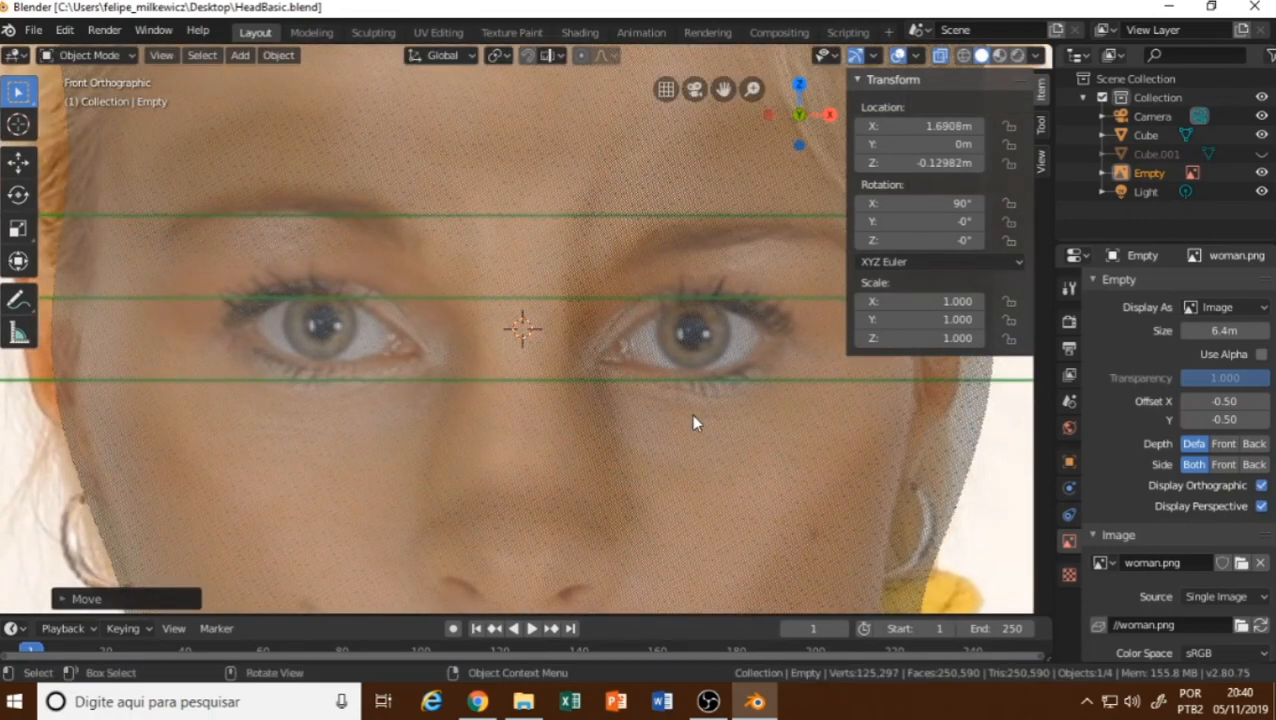
key(alt+z)
key(alt+z)
key(g)
click(693, 369)
key(alt+z)
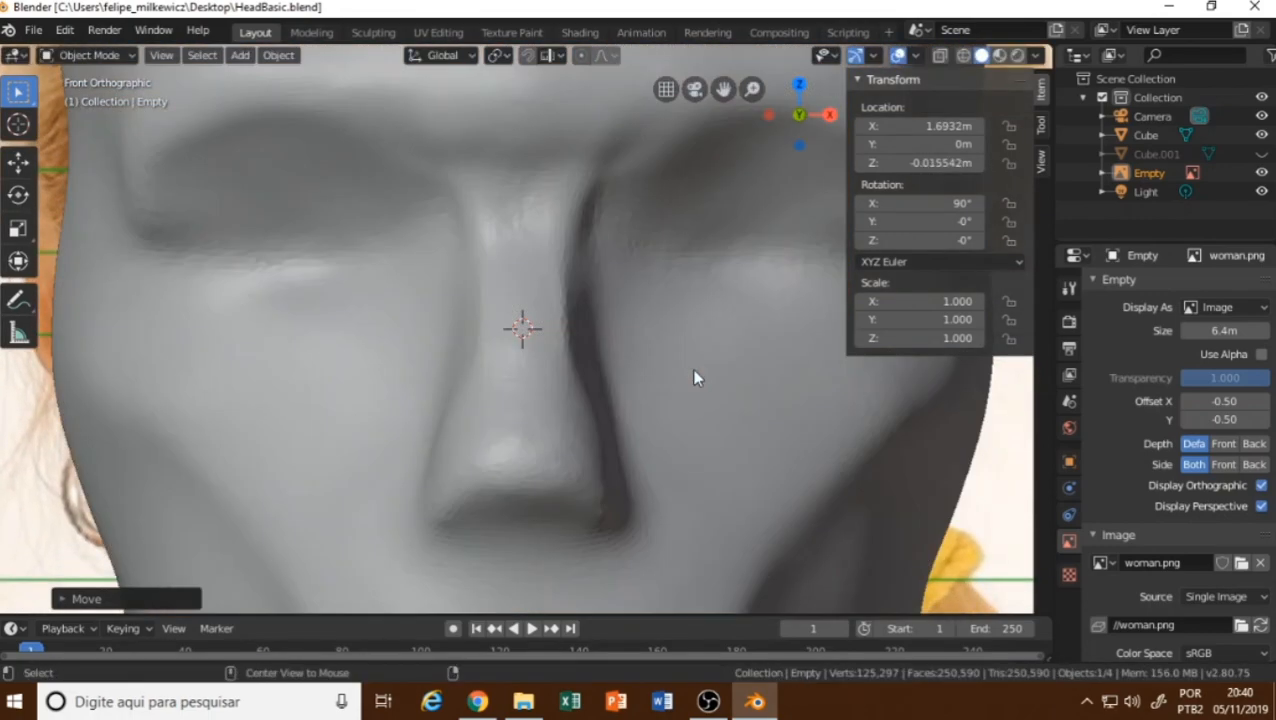
Nudge the reference image to X 1.6885 m and about Z 0.006 m, comparing solid and see-through display of the head.
key(alt+z)
key(g)
click(697, 369)
key(alt+z)
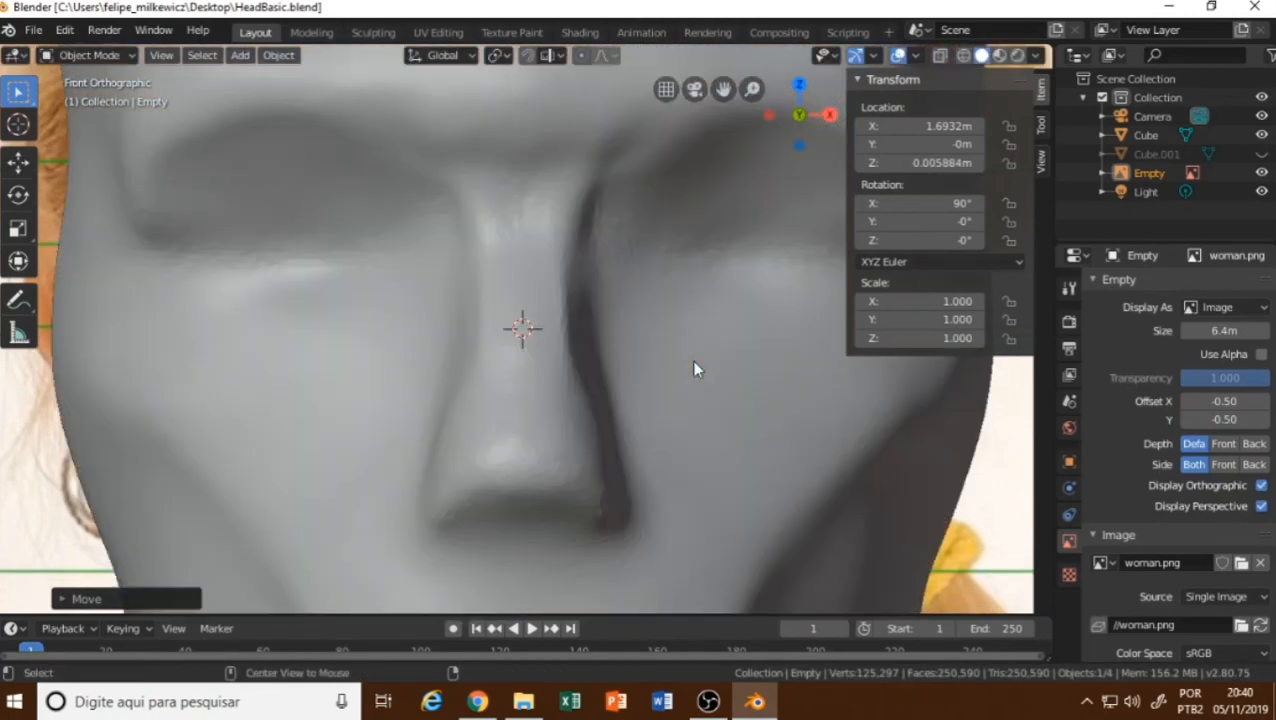
key(alt+z)
key(alt+z)
key(alt+z)
key(alt+z)
key(alt+z)
key(alt+z)
key(alt+z)
key(g)
click(692, 361)
Duplicate the reference image in top view, place the copy beside the head on the negative X side and rotate it 90°.
scroll(692, 361, down, 9)
middle_drag(692, 361, 688, 400)
key(KP_5)
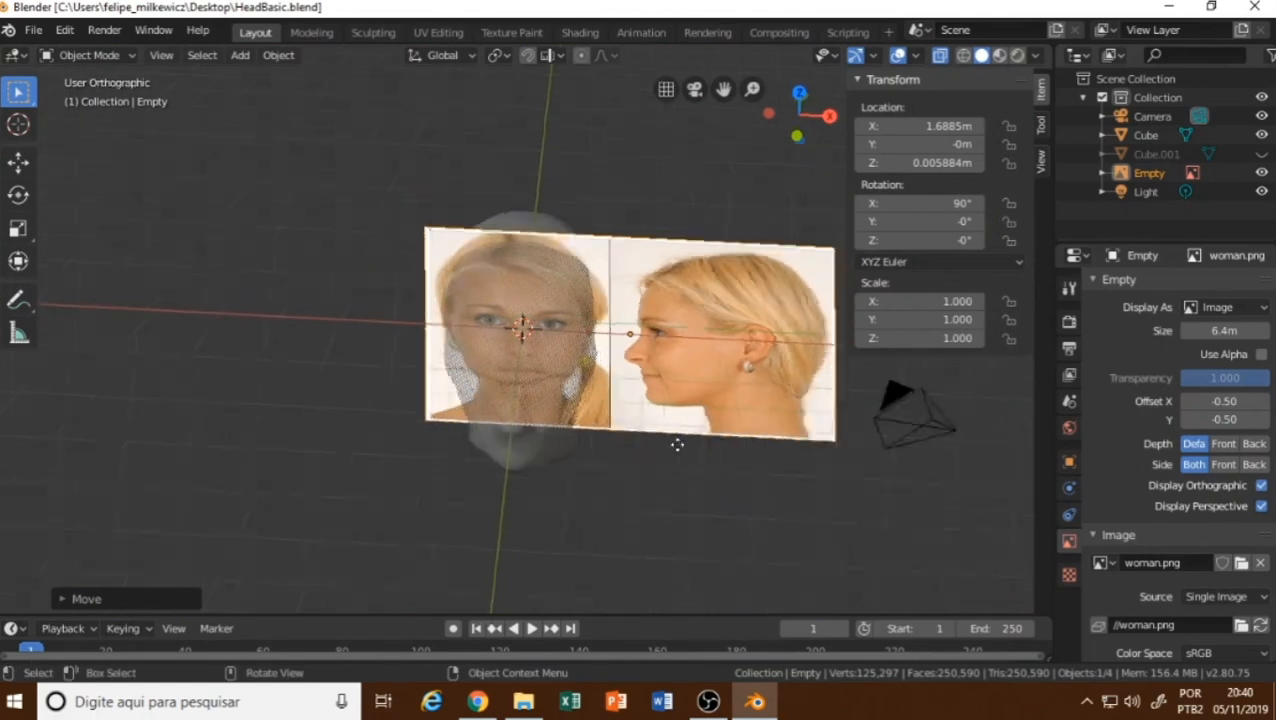
key(KP_7)
key(shift+d)
click(400, 476)
text(r90)
key(Return)
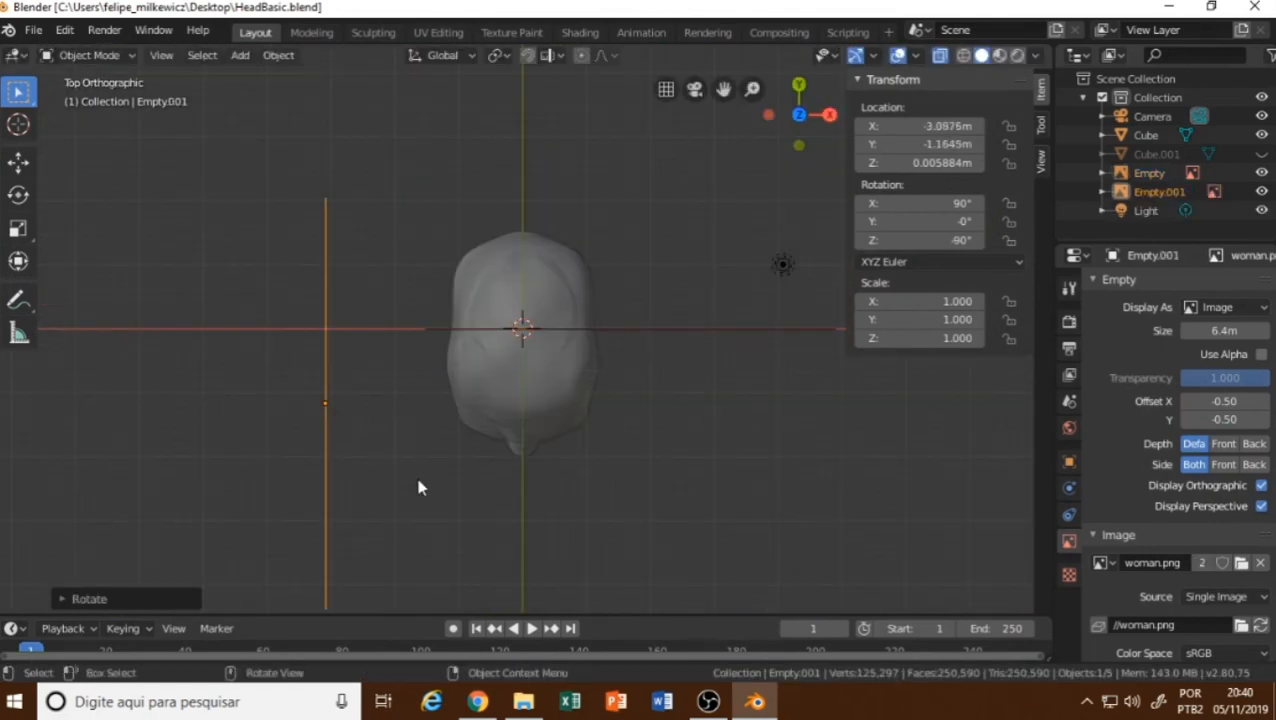
Rotate the duplicated reference image another 180° in top view.
key(alt+z)
key(alt+z)
text(r)
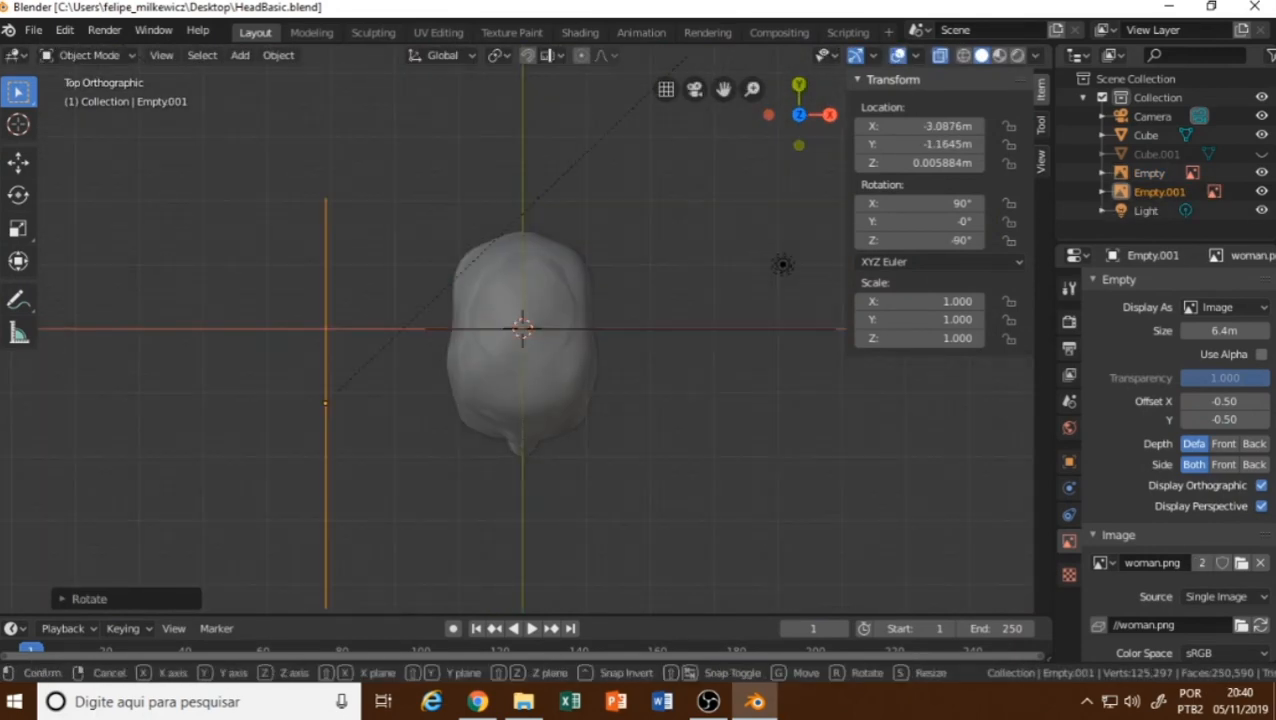
text(180)
key(Return)
Move the duplicated image along Y to about -1.9 m in the right side view, aligning the profile with the head.
middle_drag(462, 470, 437, 440)
key(KP_3)
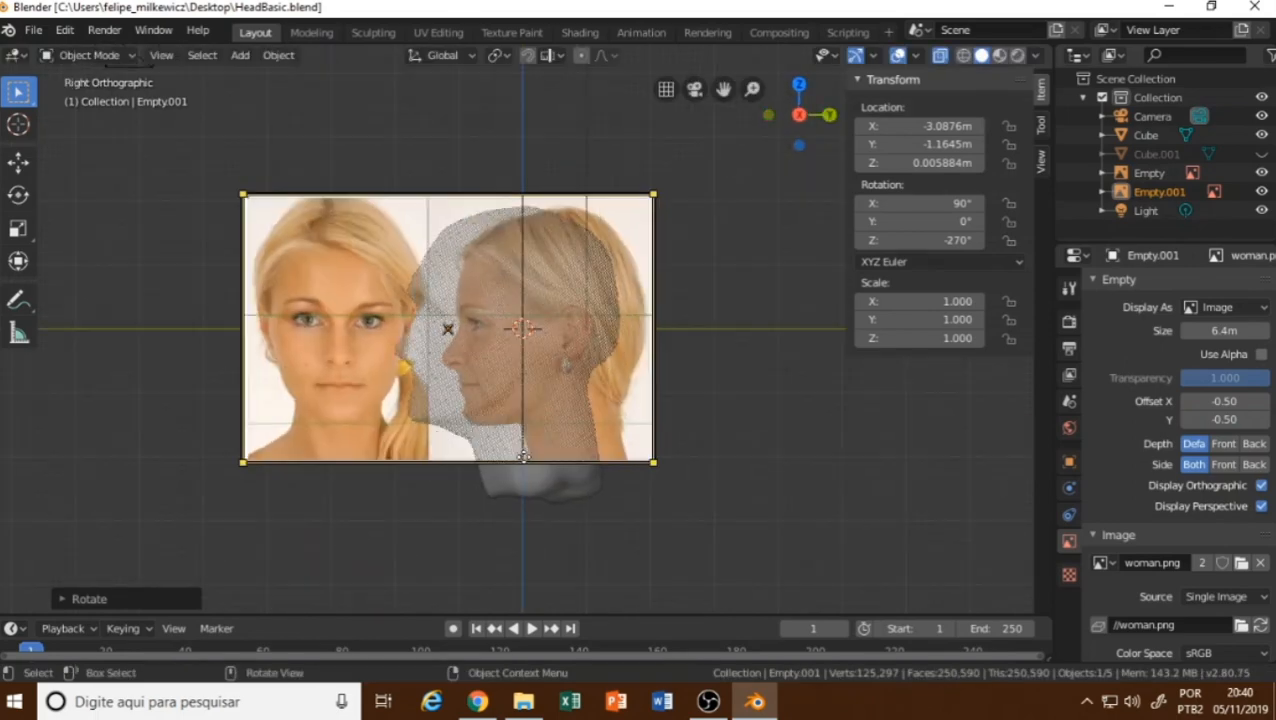
key(g)
key(y)
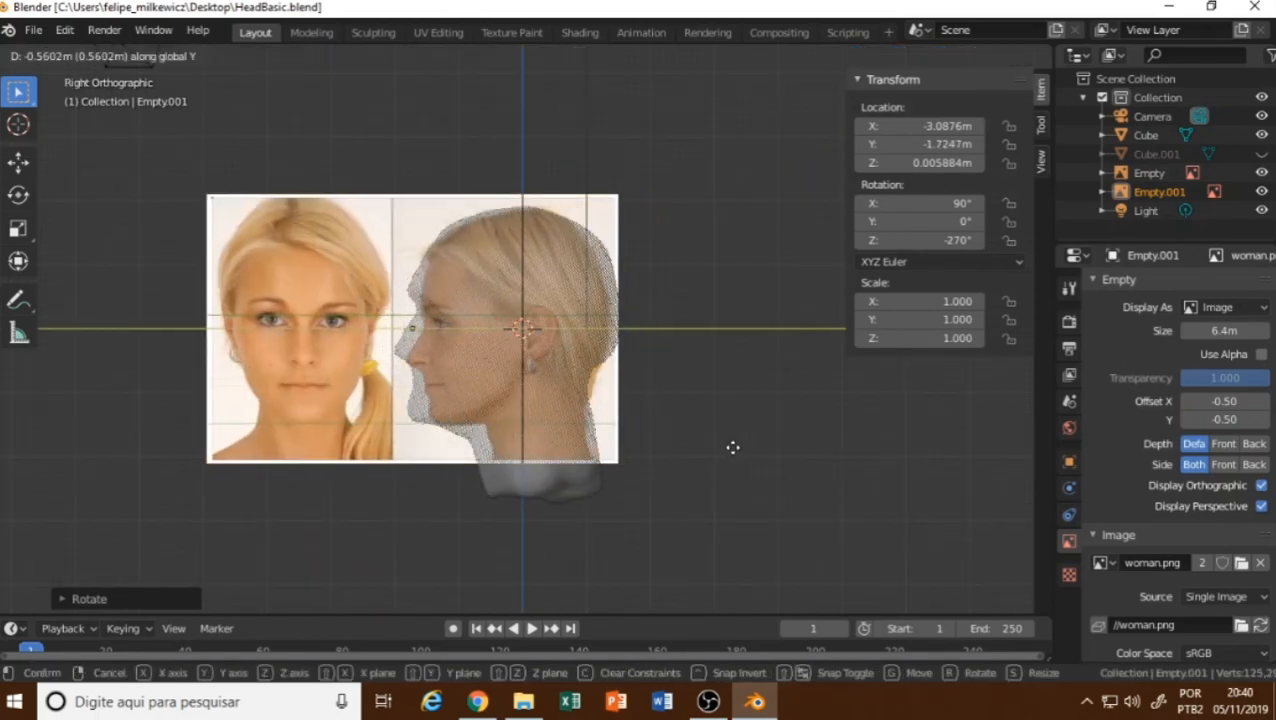
click(721, 446)
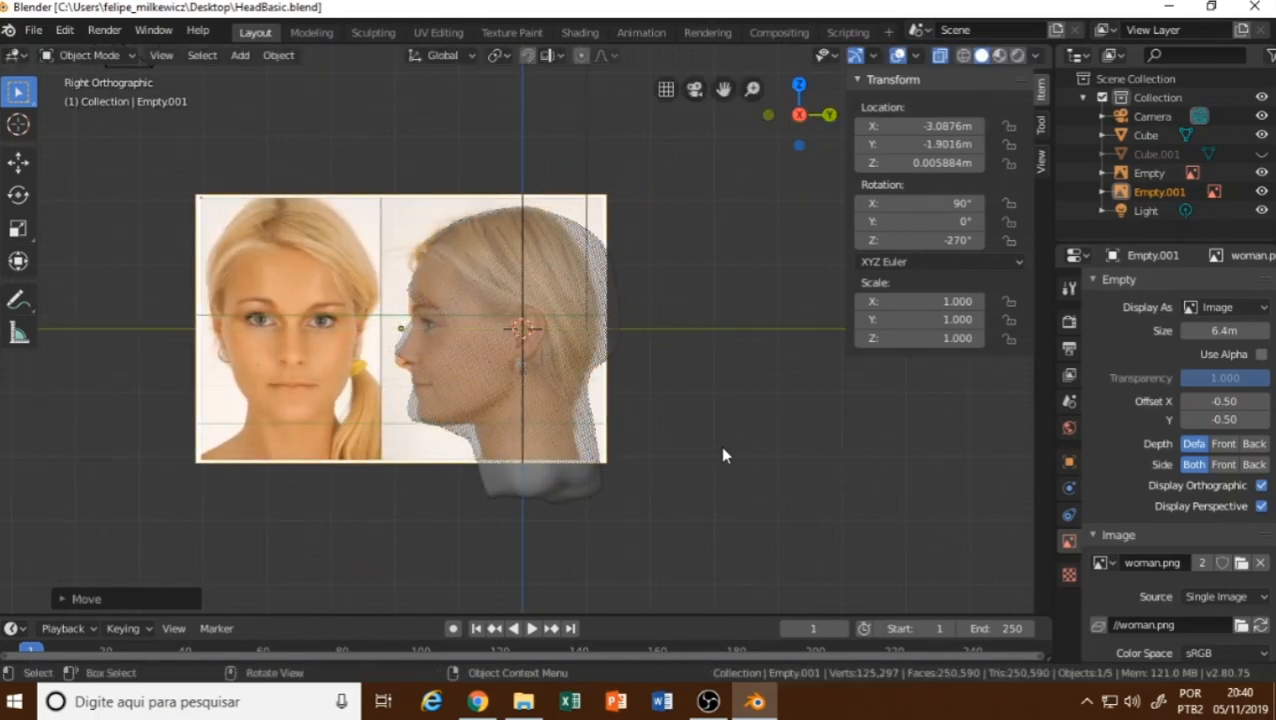
Add a UV sphere in front view, move it over the head's eye socket at positive X and scale it to about 0.41.
key(KP_1)
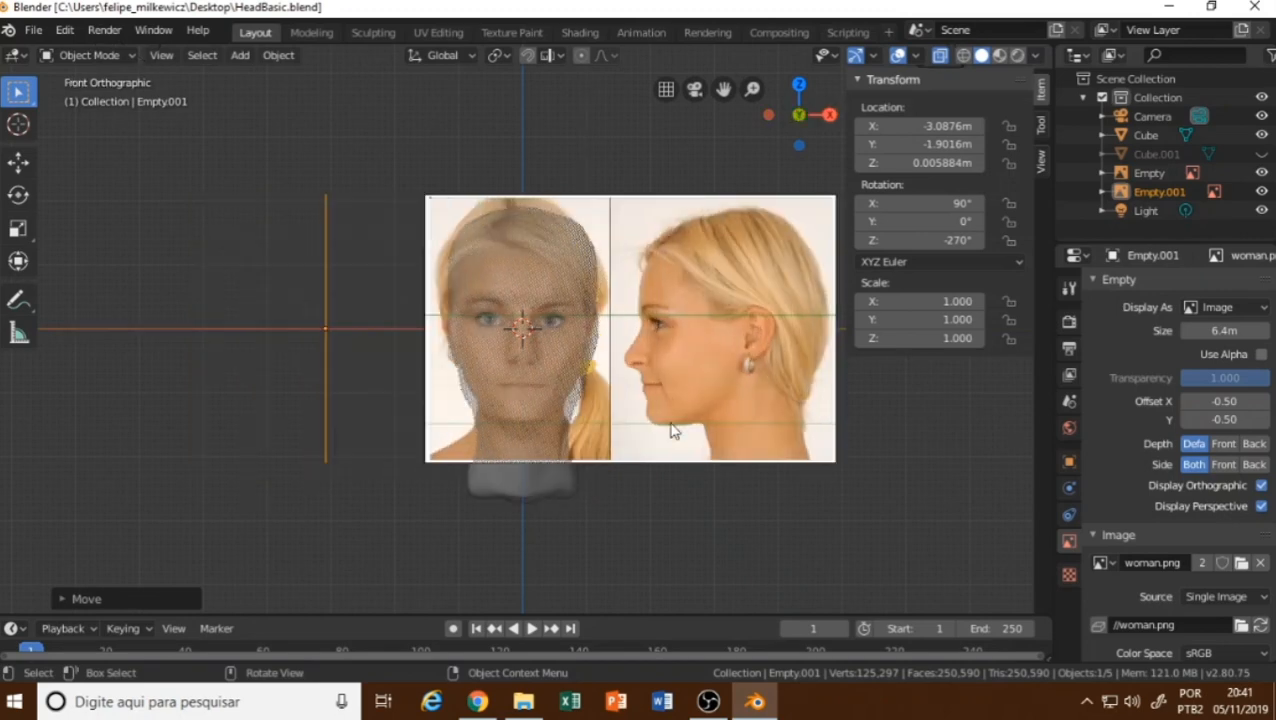
click(588, 476)
click(669, 456)
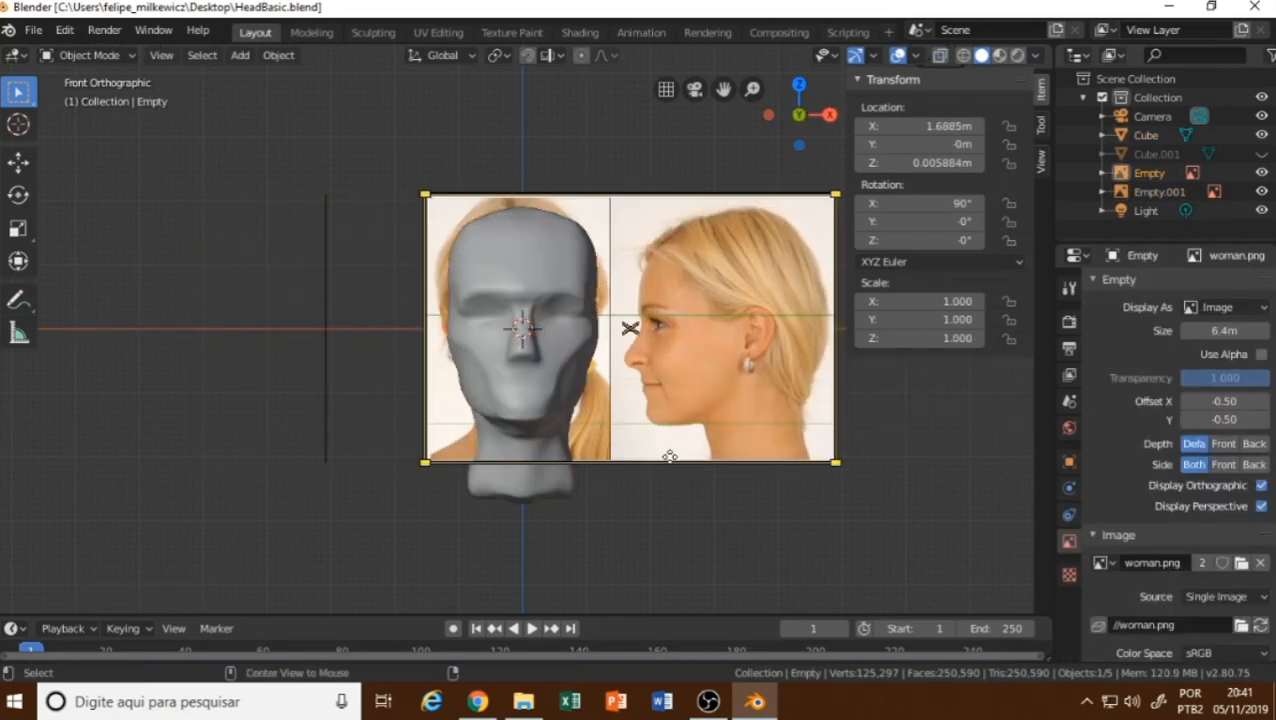
key(alt+z)
key(alt+z)
key(alt+z)
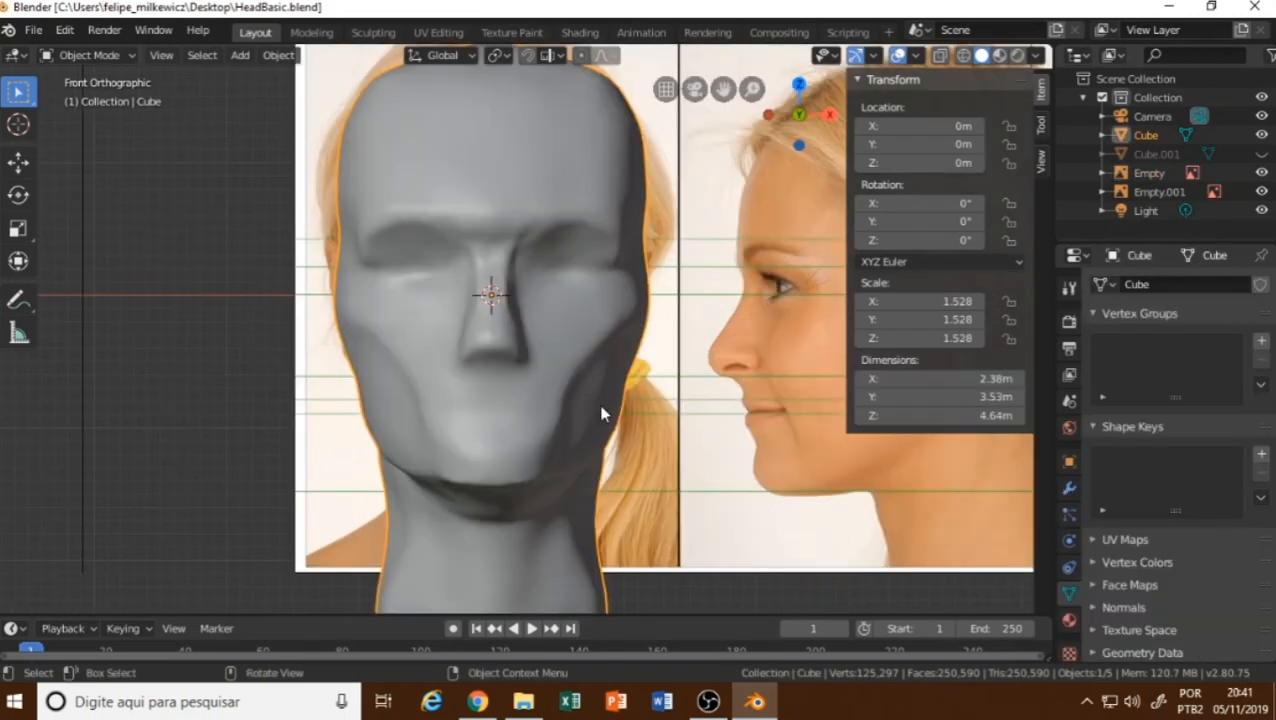
key(shift+a)
mouse_move(612, 318)
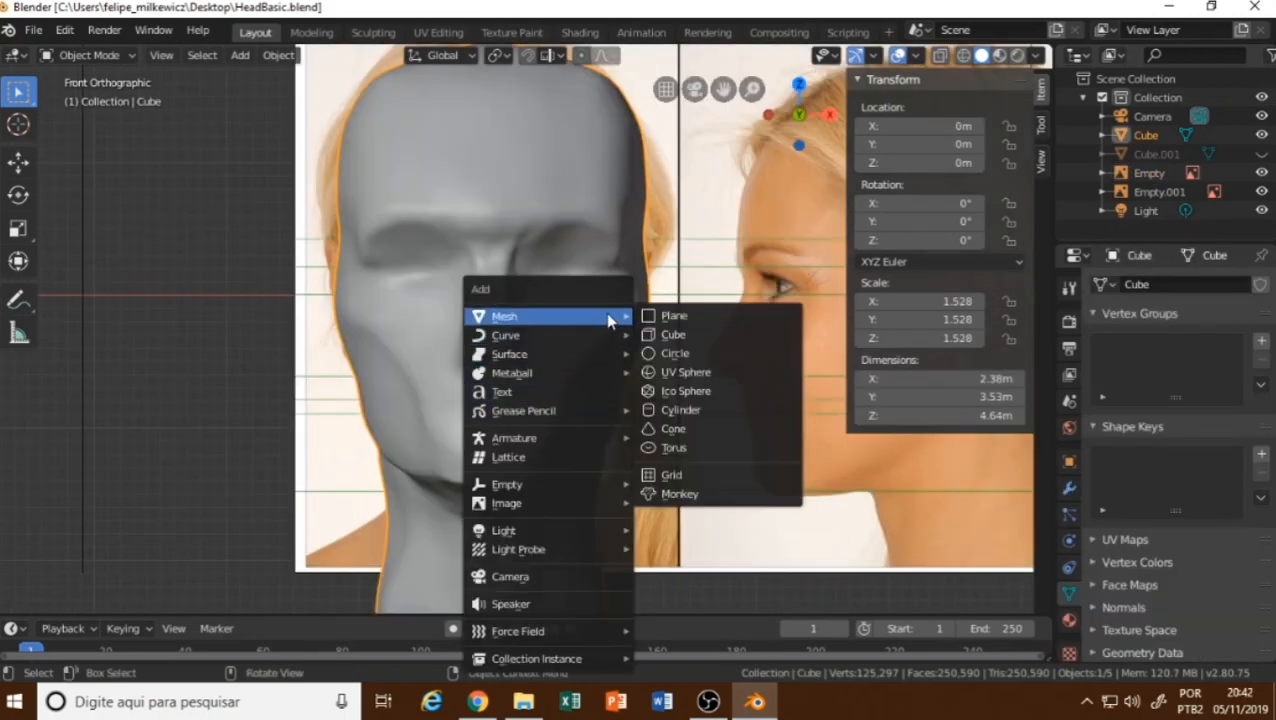
click(686, 372)
key(g)
click(711, 374)
key(s)
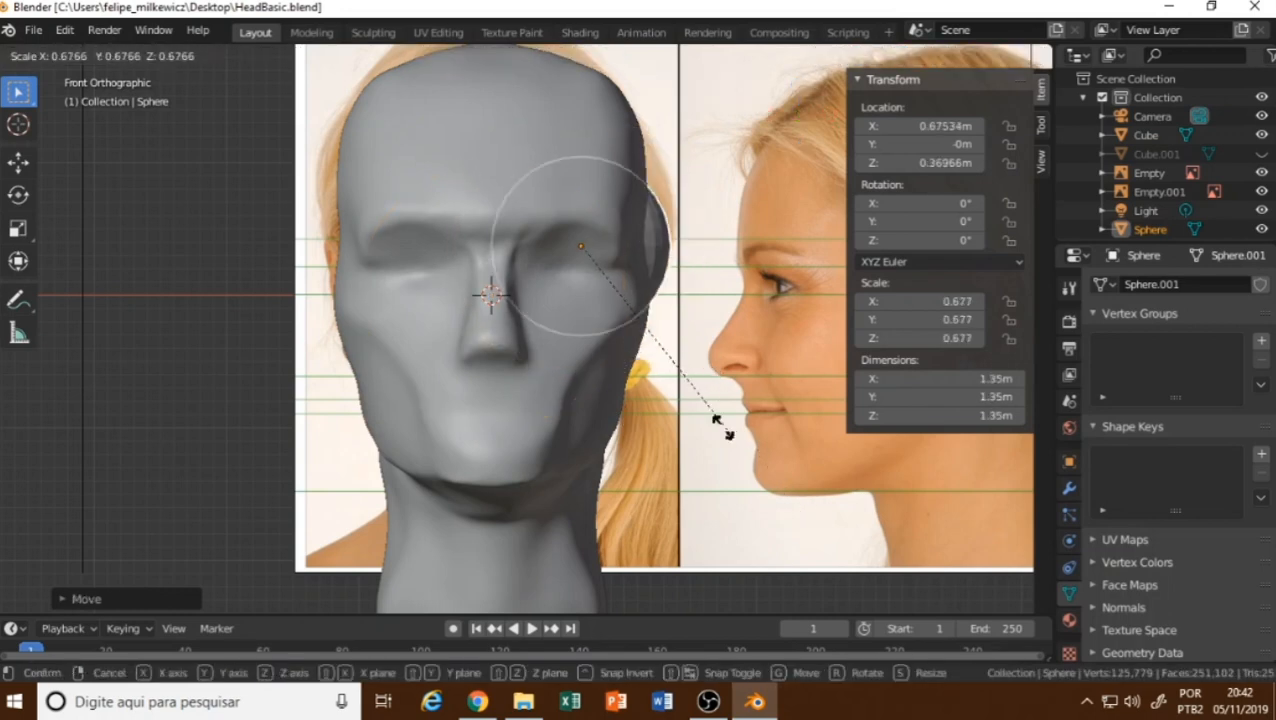
click(667, 376)
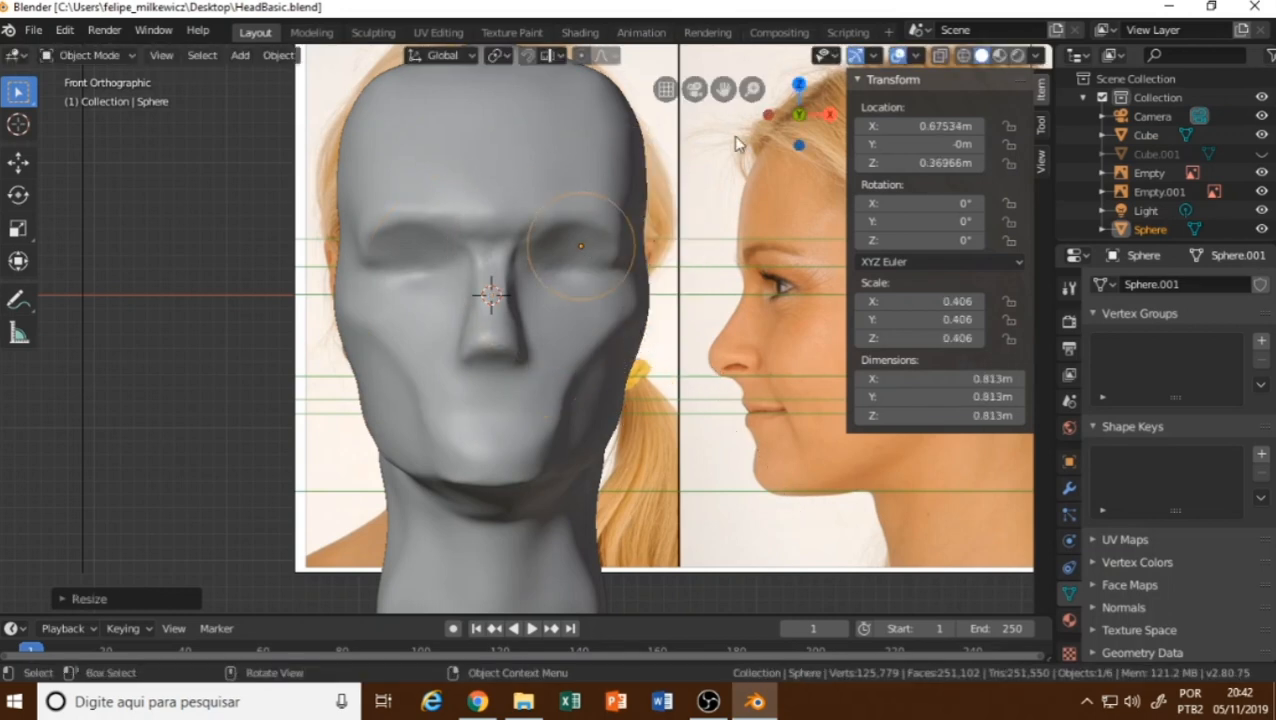
Move the sphere forward into the eye socket in the right side view, to about Y -1.36 m, and rotate it 90°.
key(KP_3)
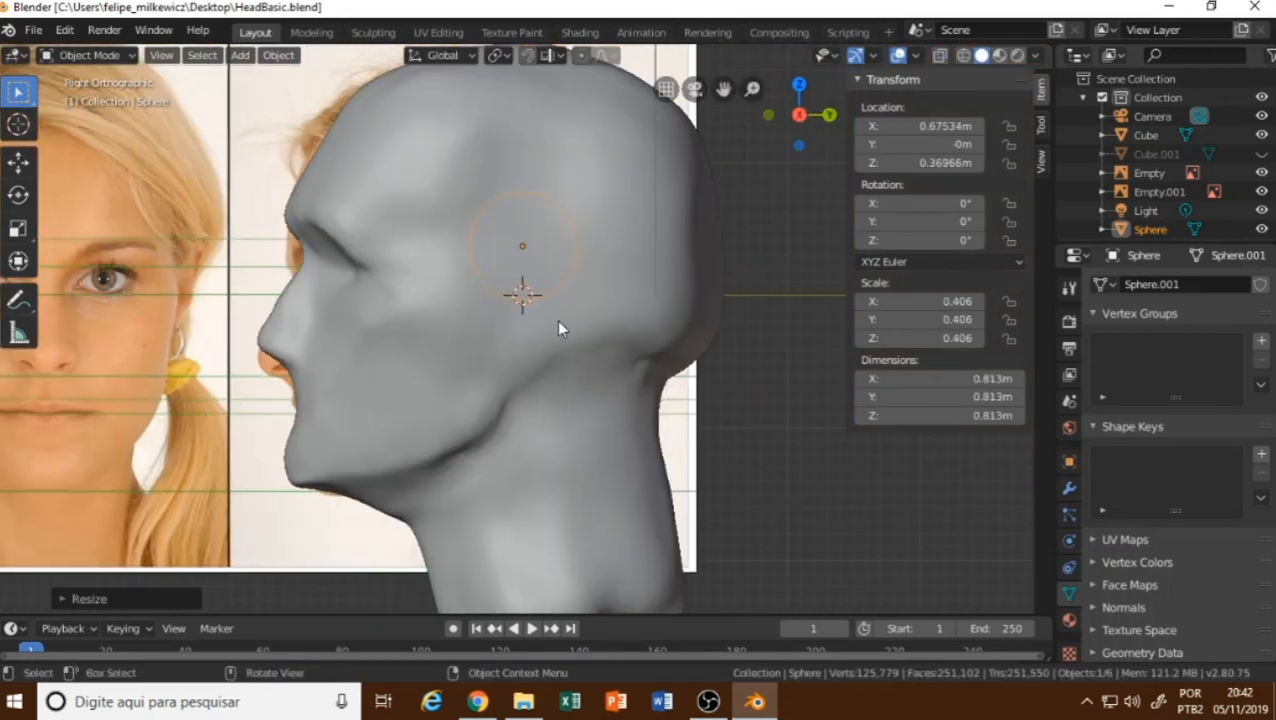
key(g)
click(373, 325)
text(r90)
key(Return)
Shift the eye sphere toward the nose in front view, scale it down to about 0.30 and reposition it.
key(KP_1)
key(g)
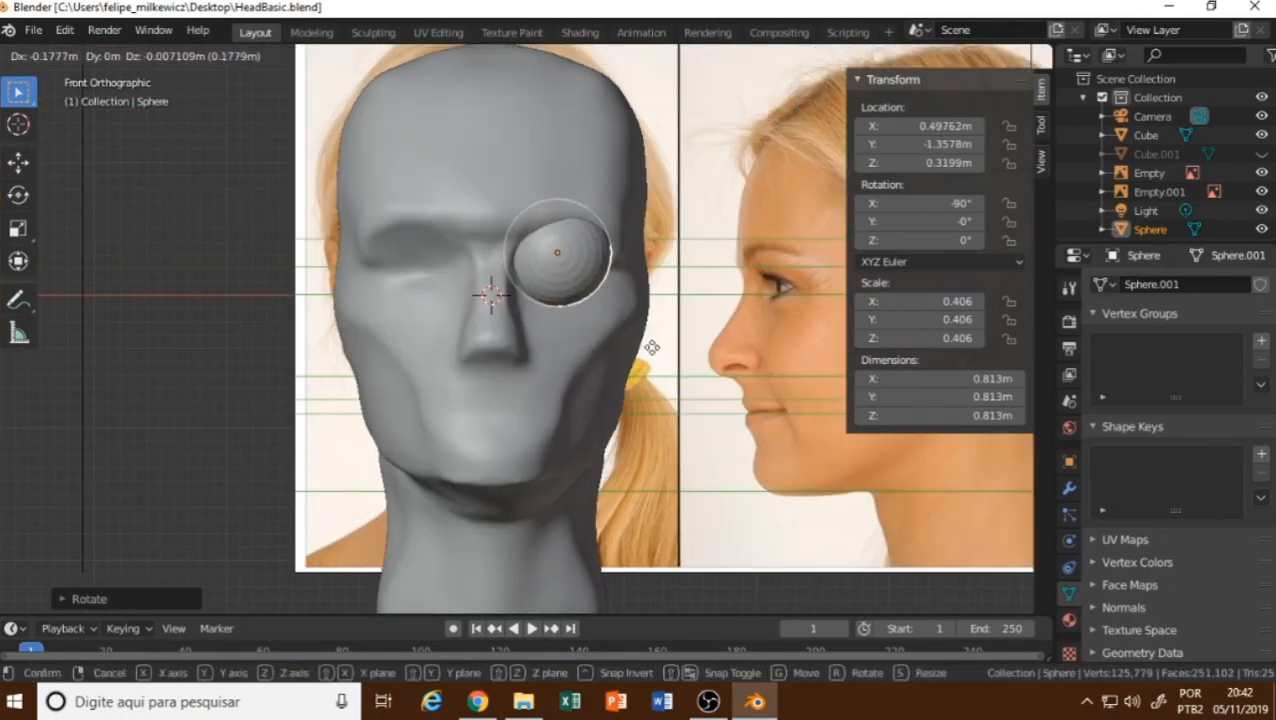
click(652, 347)
key(s)
click(694, 438)
key(g)
click(709, 441)
Show the head see-through, place the sphere over the photo's eye and scale it down to about 0.24.
key(alt+z)
scroll(712, 441, up, 4)
key(g)
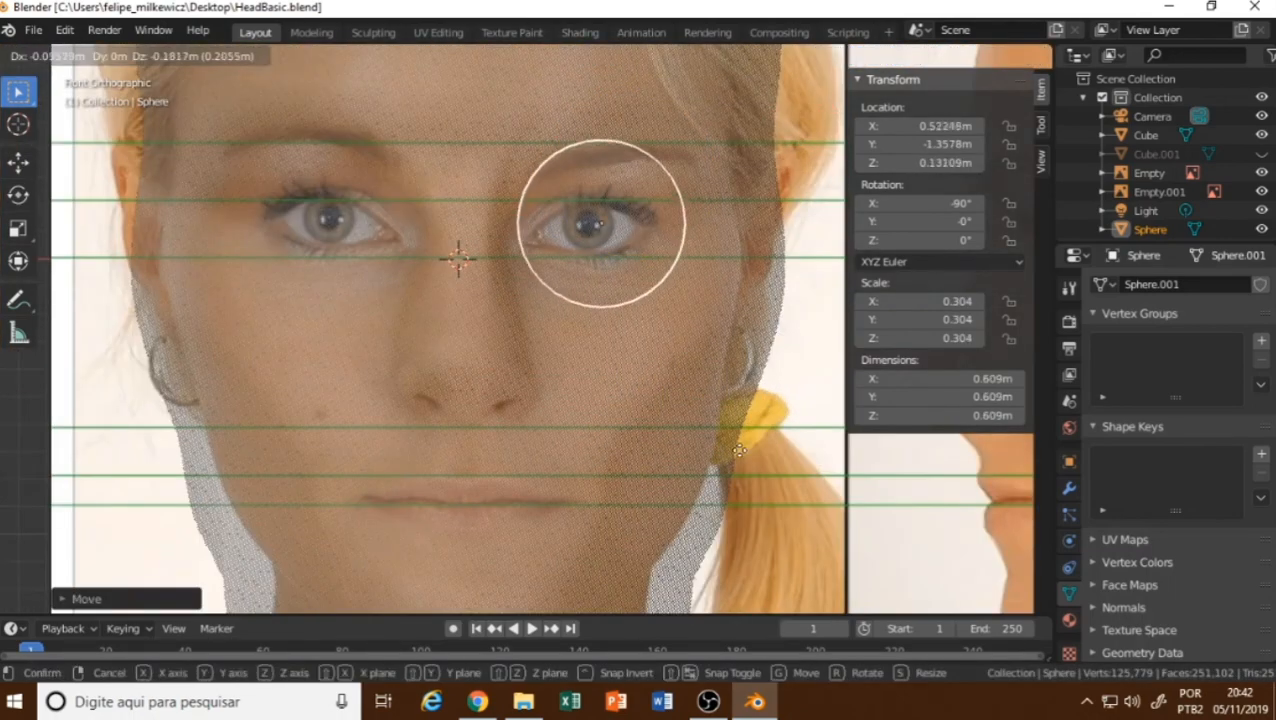
click(762, 478)
key(s)
click(753, 458)
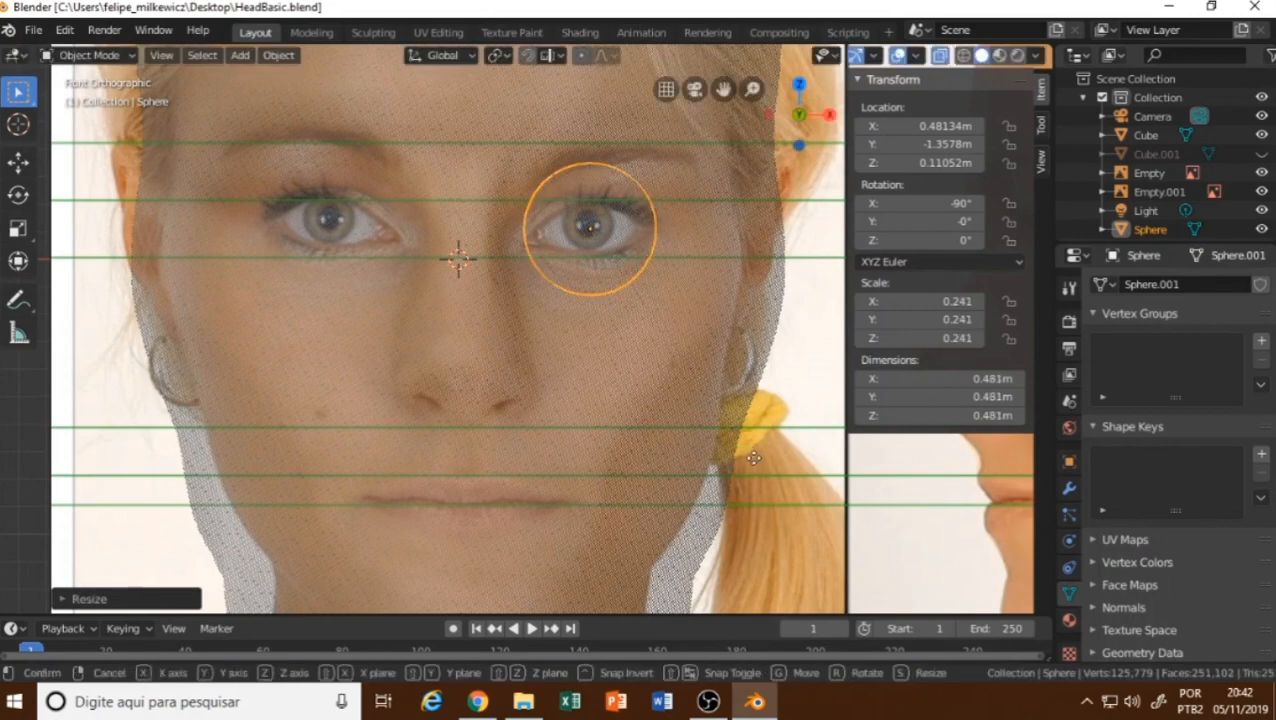
Center the sphere on the photo's iris at about X 0.485 m, Z 0.124 m and scale it to 0.237.
key(g)
click(753, 455)
key(g)
click(753, 455)
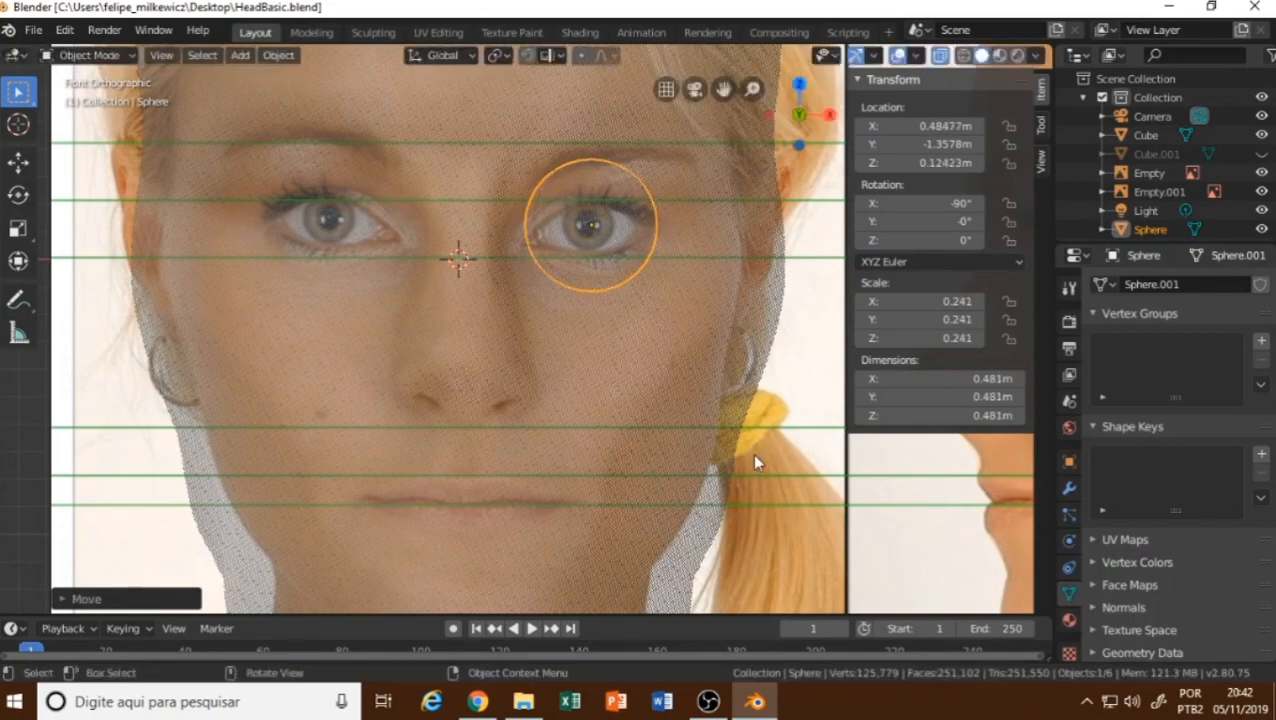
key(s)
click(785, 478)
Align the sphere with the profile photo's eye in the right side view, at about Y -1.27 m, Z 0.09 m.
key(KP_3)
key(g)
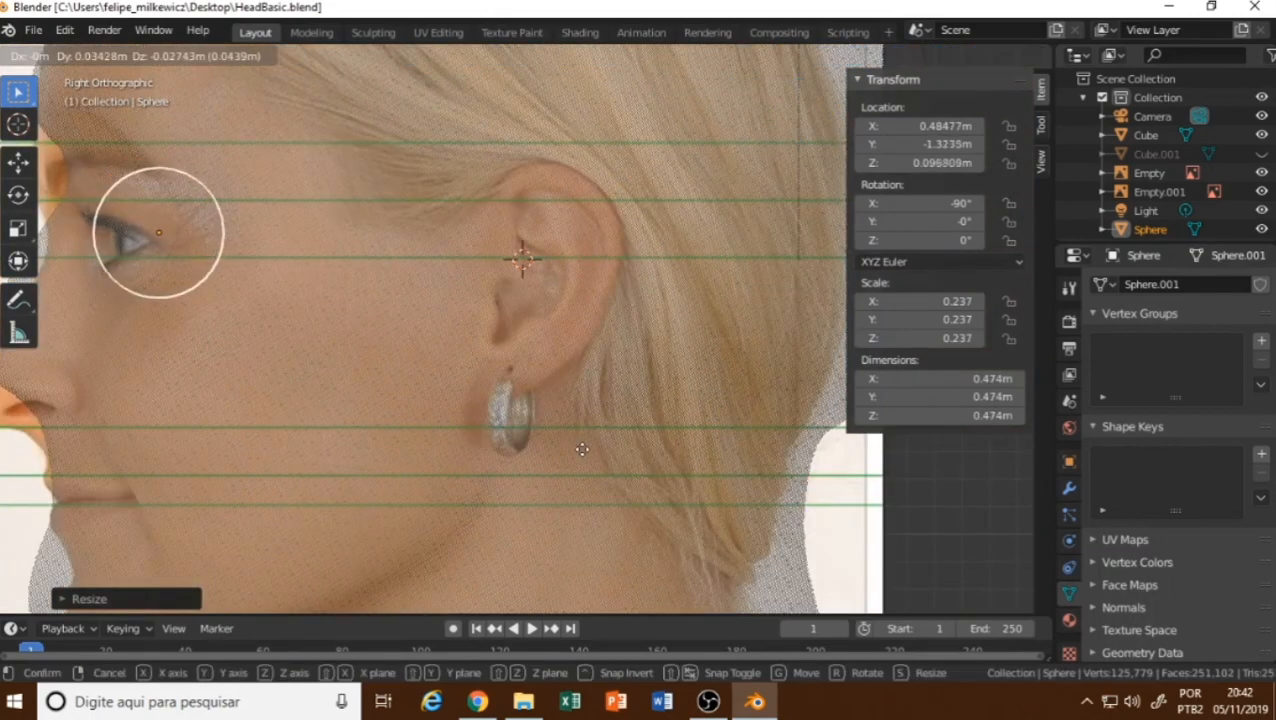
click(598, 447)
scroll(499, 356, up, 5)
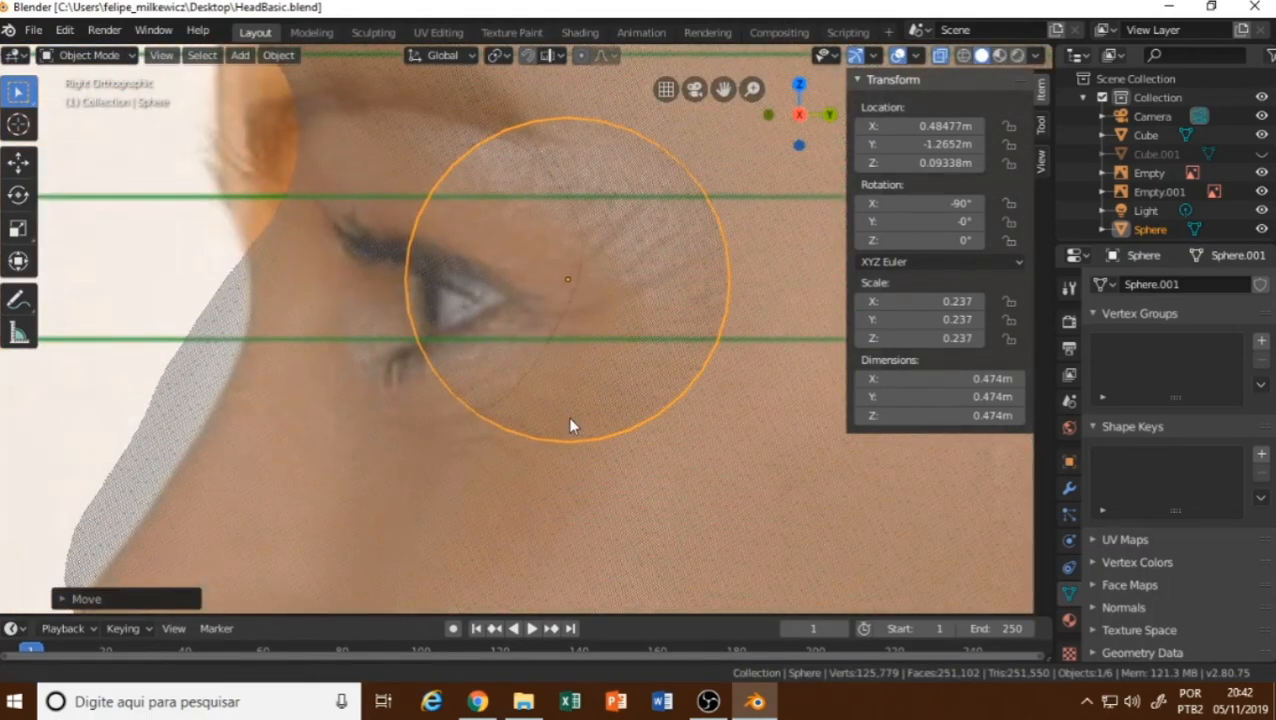
shift+middle_drag(569, 418, 488, 404)
key(g)
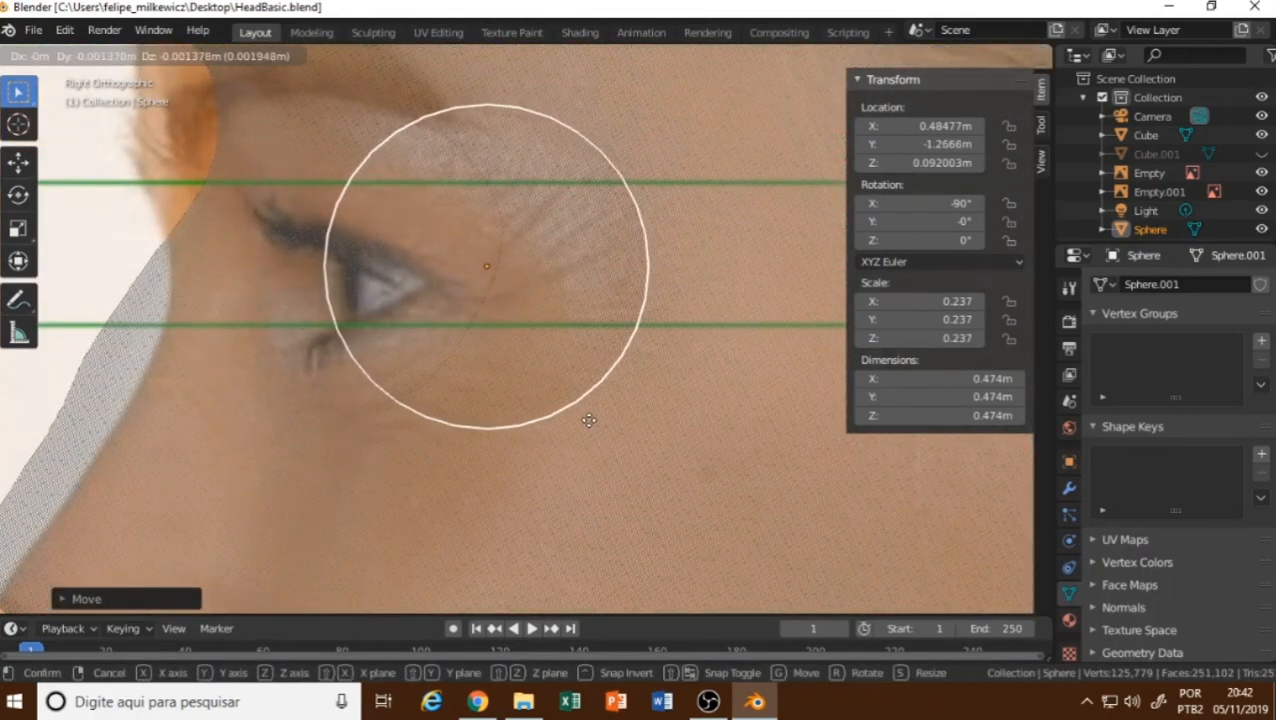
click(589, 420)
Check the eye sphere's placement from the front against the head and photo in solid and see-through display.
scroll(589, 420, down, 6)
middle_drag(589, 420, 687, 391)
key(KP_1)
key(alt+z)
key(alt+z)
key(alt+z)
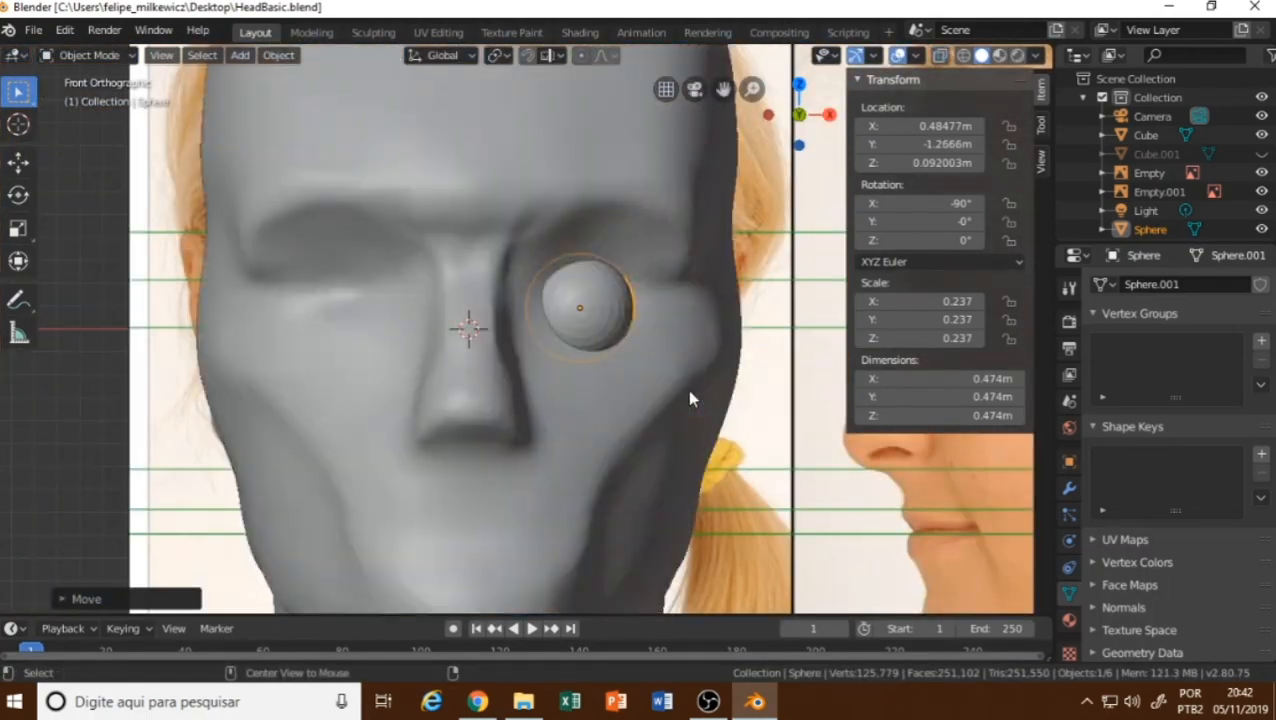
scroll(689, 398, down, 5)
key(alt+z)
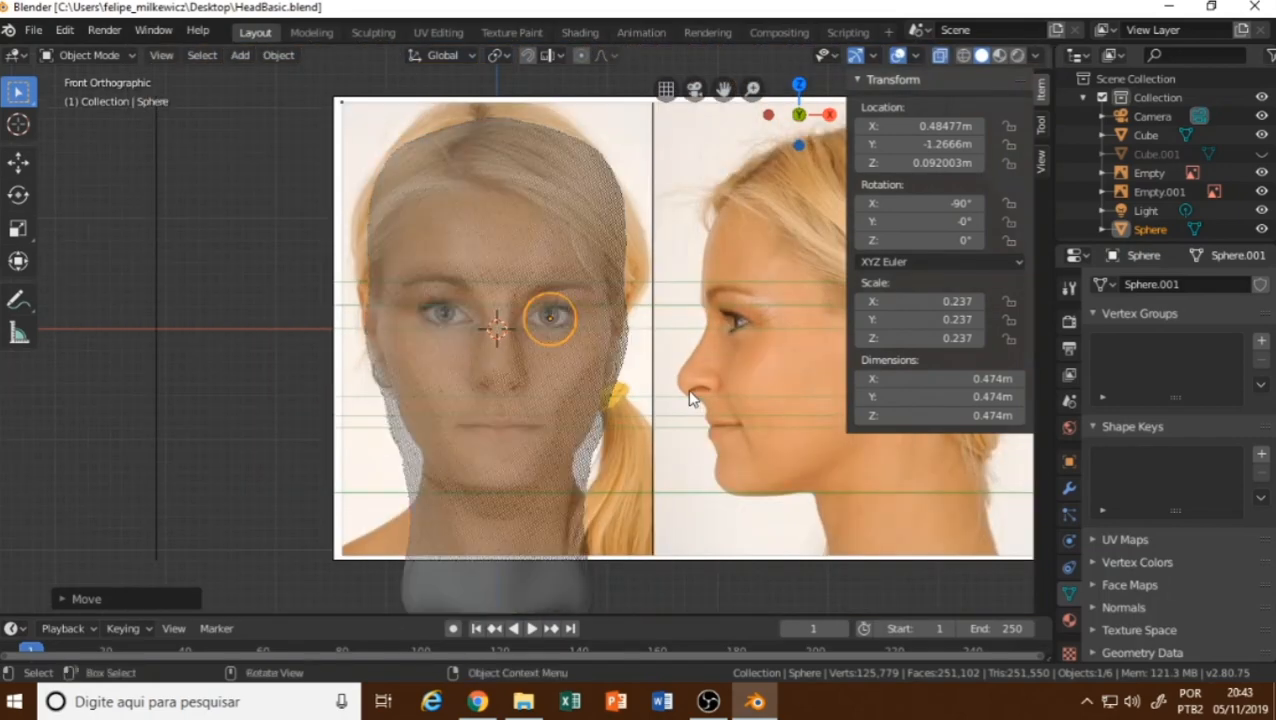
Return the head to solid display and add a cube-shaped empty at the world origin.
scroll(689, 398, up, 3)
click(546, 398)
key(alt+z)
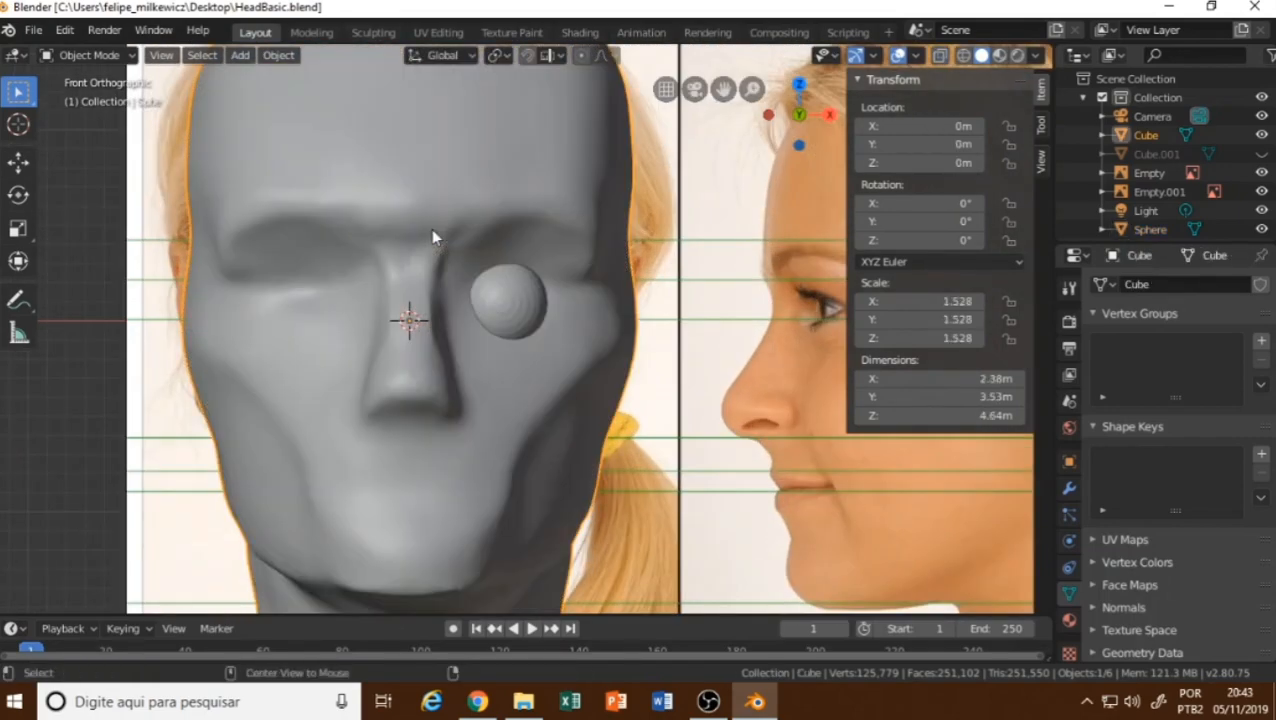
key(shift+a)
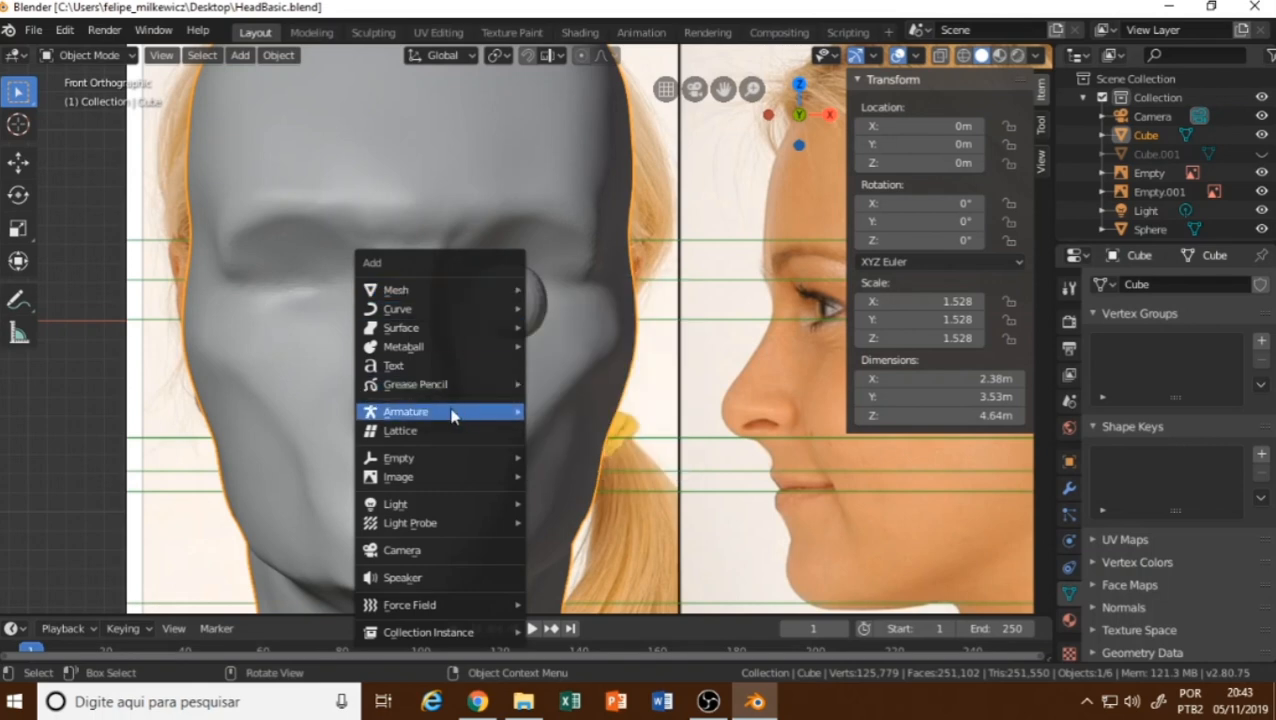
mouse_move(477, 460)
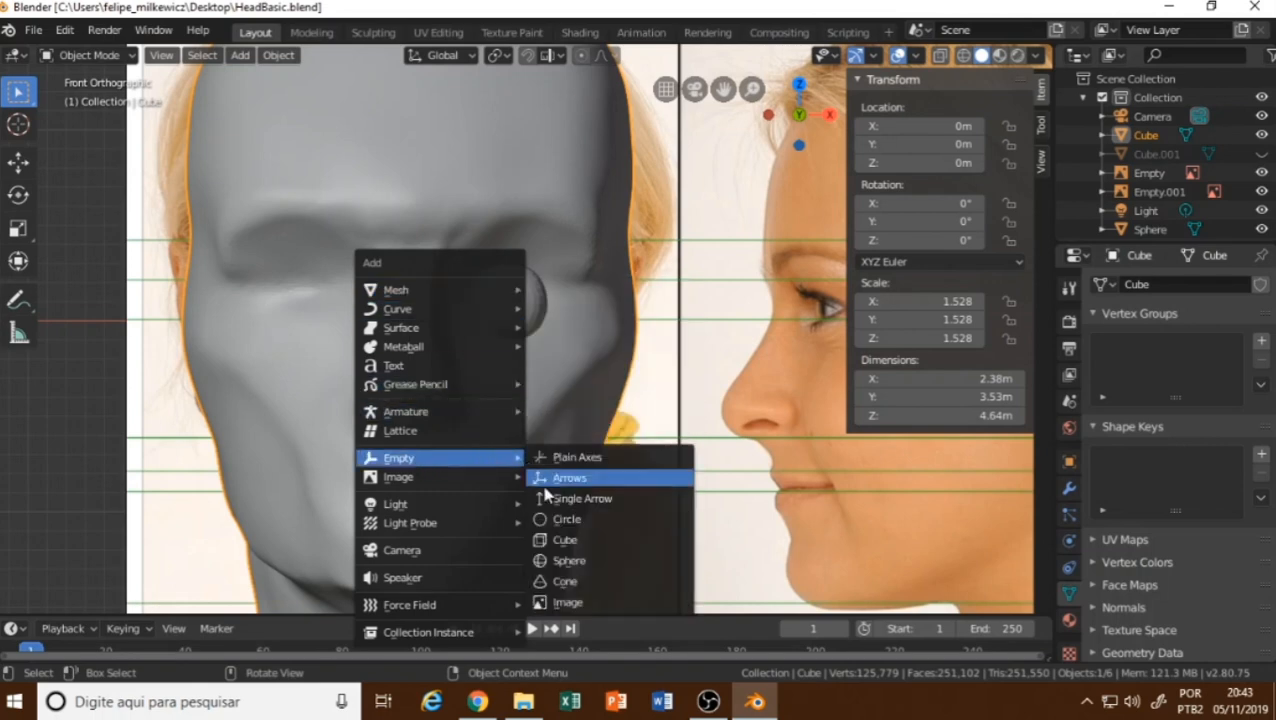
click(589, 543)
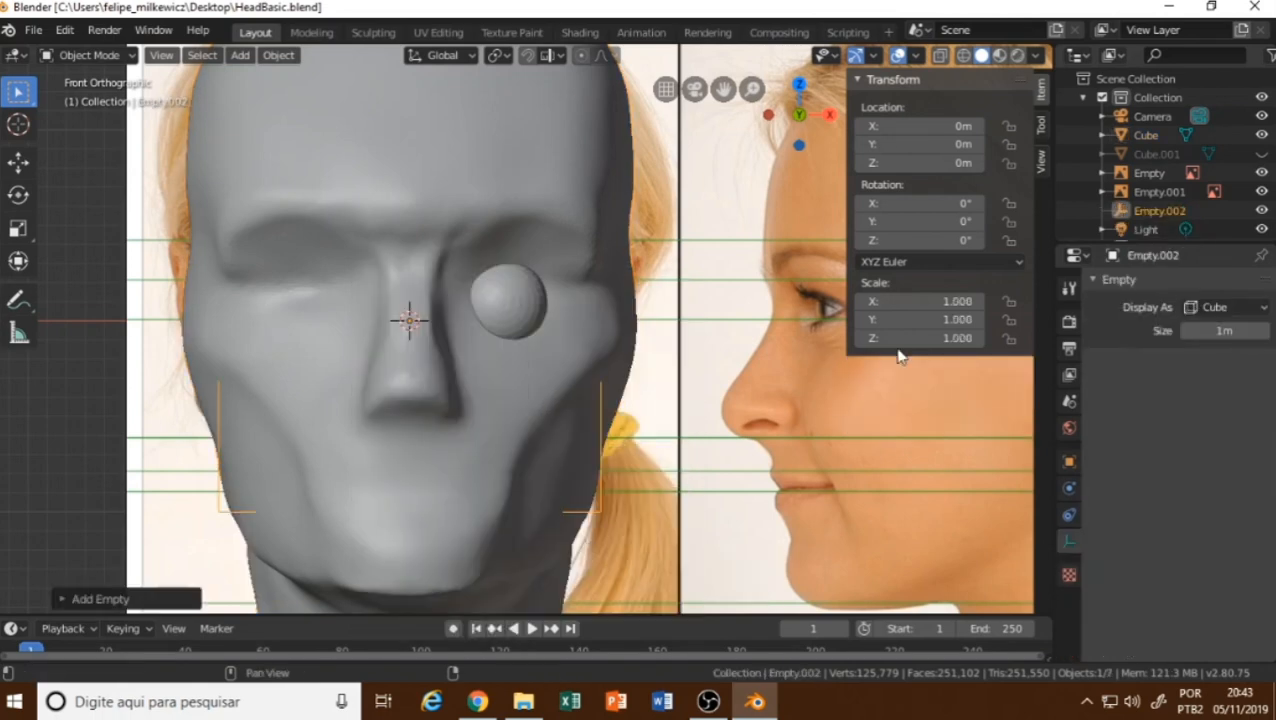
Rename the new empty as refMirror.
click(1160, 210)
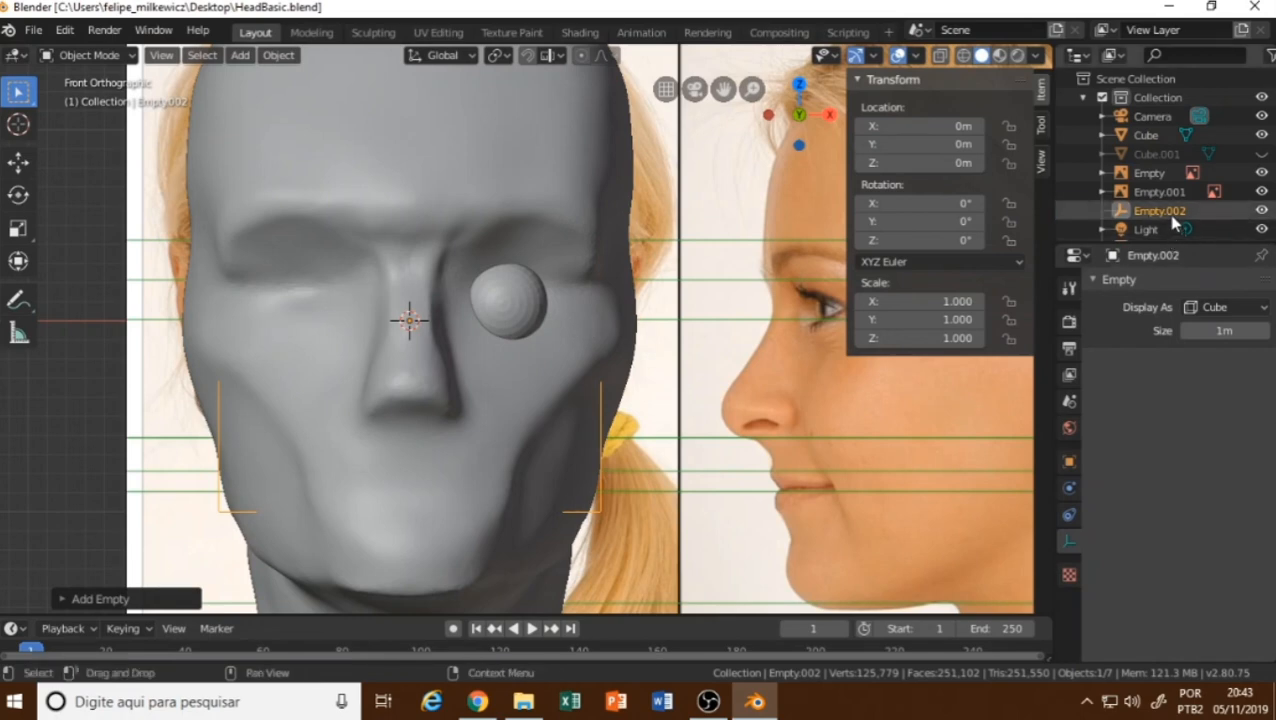
double_click(1163, 210)
text(r)
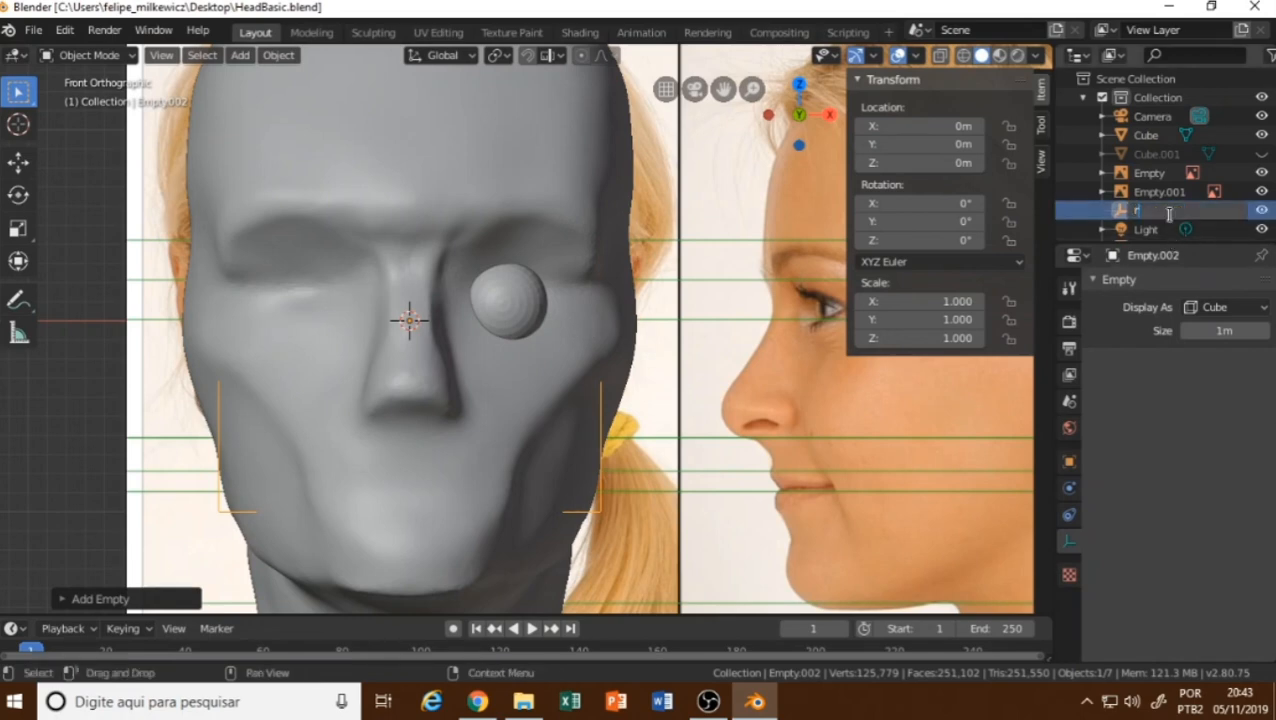
text(efMirror)
key(Return)
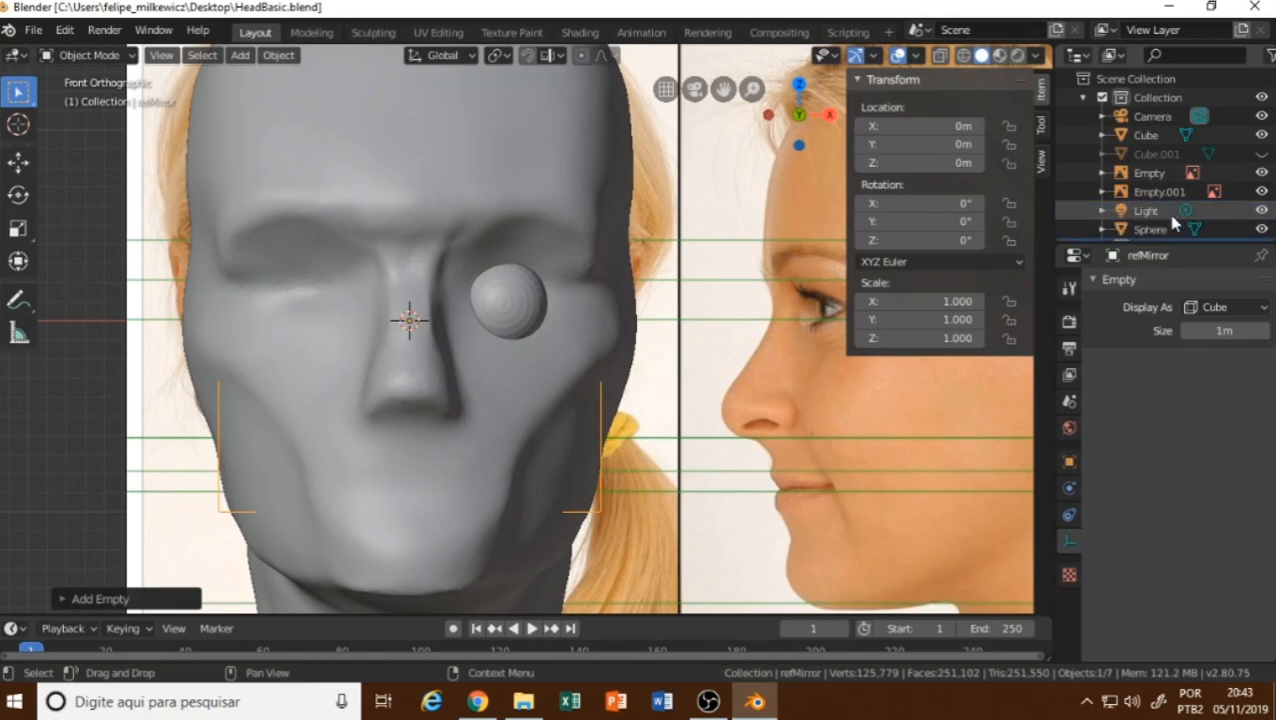
Add a Mirror modifier to the eye sphere on the X axis with refMirror as the mirror object.
click(538, 300)
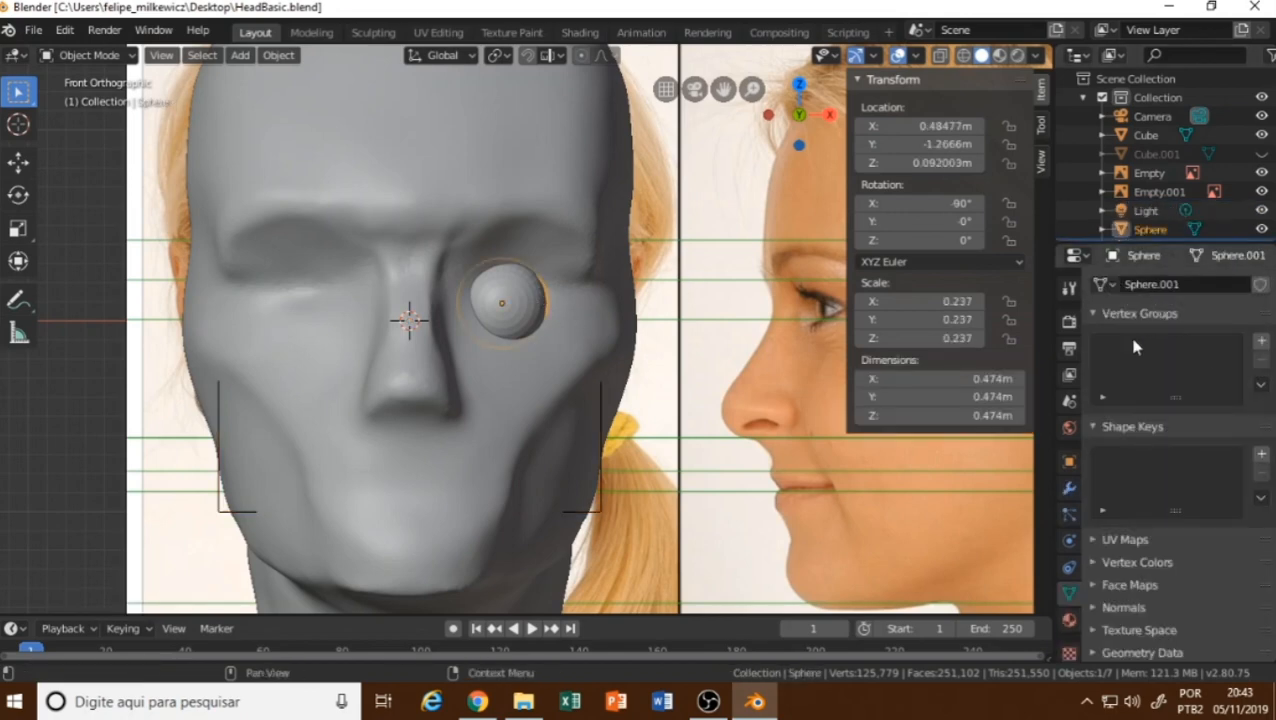
click(1069, 488)
click(1171, 285)
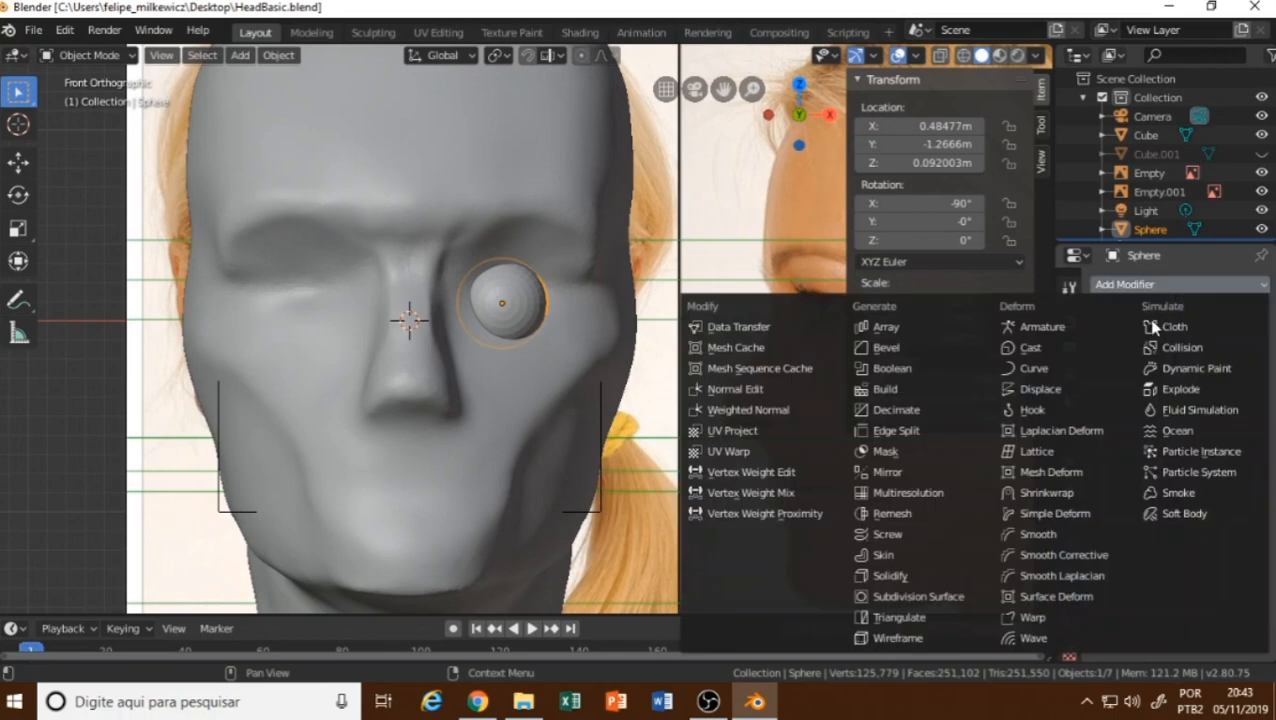
click(890, 472)
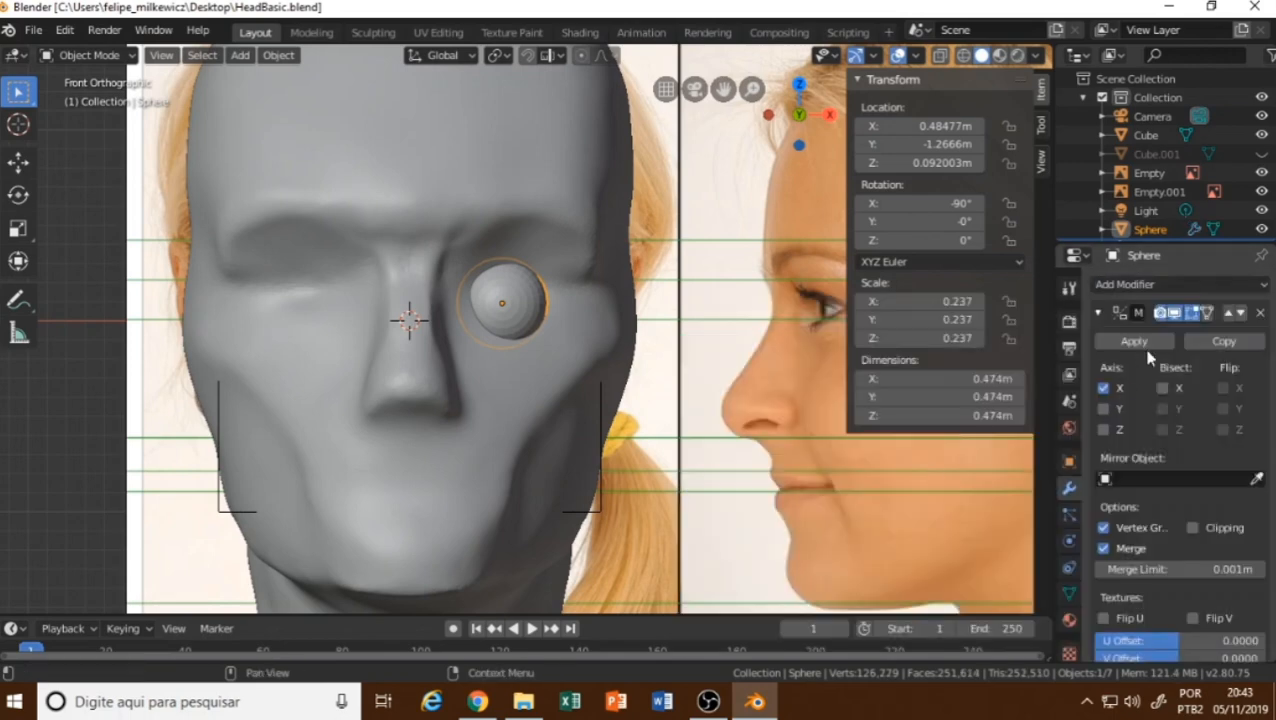
click(1148, 478)
click(1084, 391)
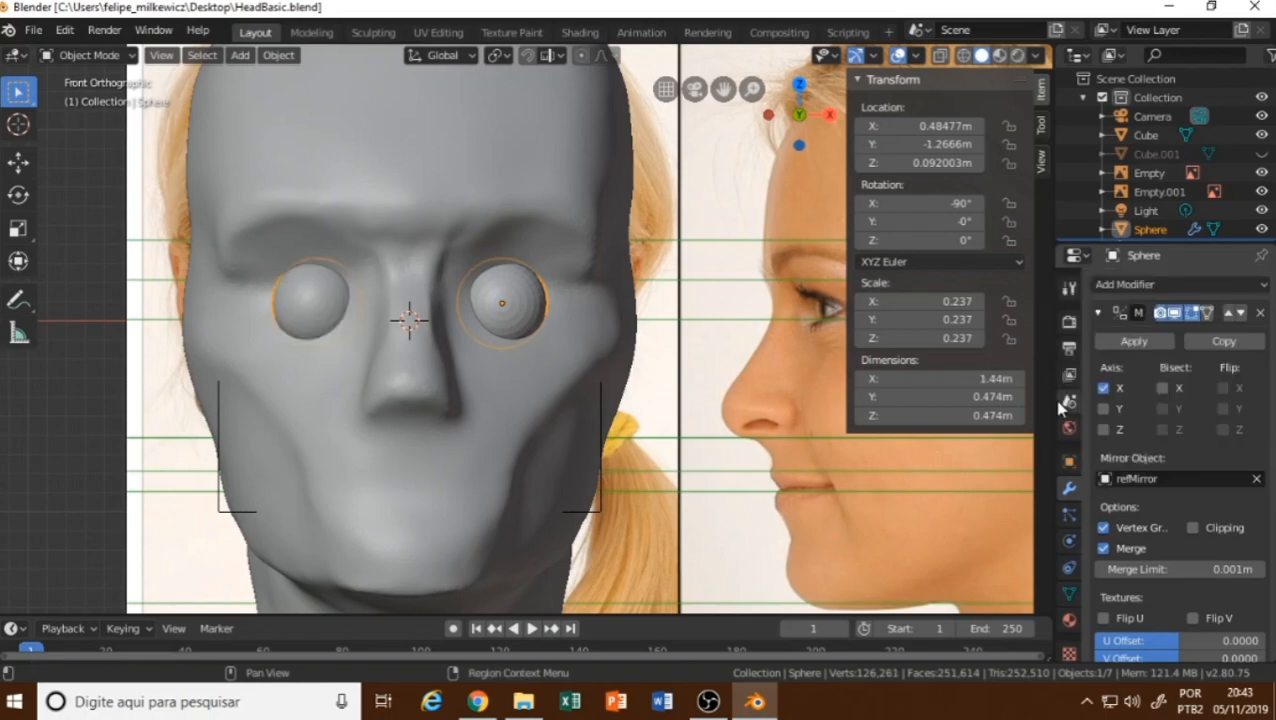
Select the head mesh, switch to the Sculpting workspace and compare the head with the photo from the front.
middle_drag(555, 363, 583, 380)
click(583, 380)
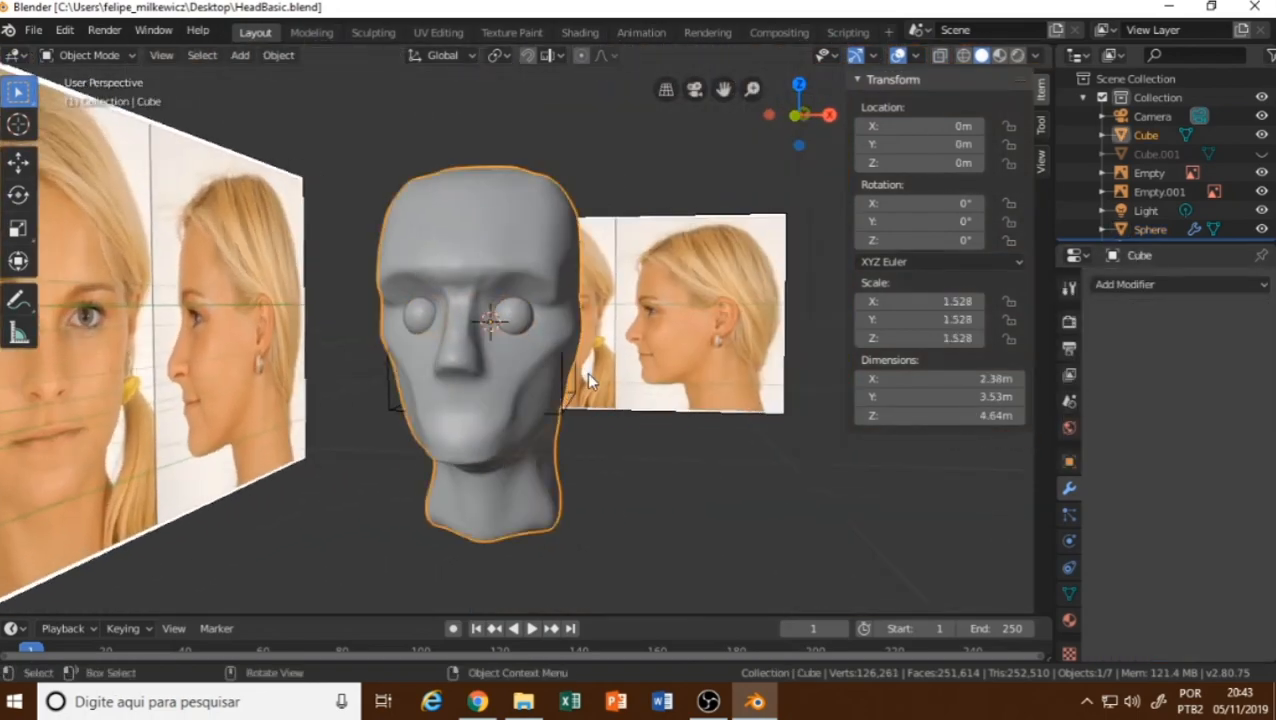
key(KP_1)
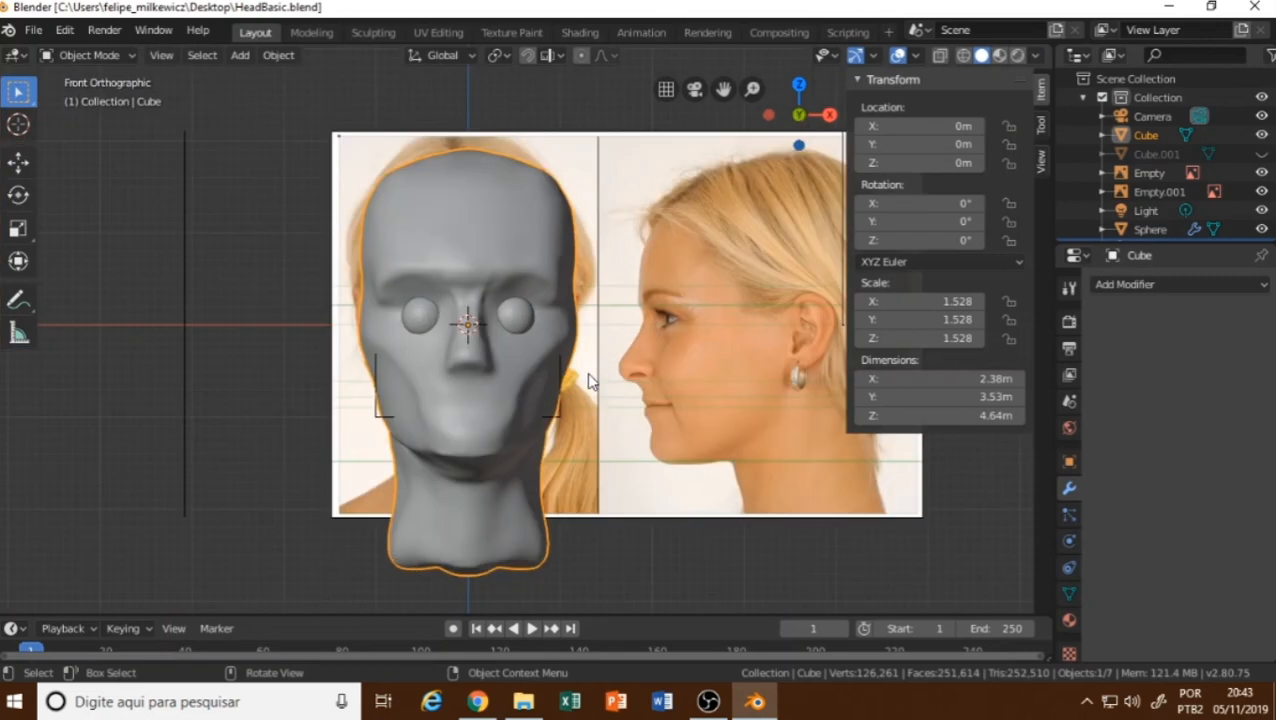
click(375, 33)
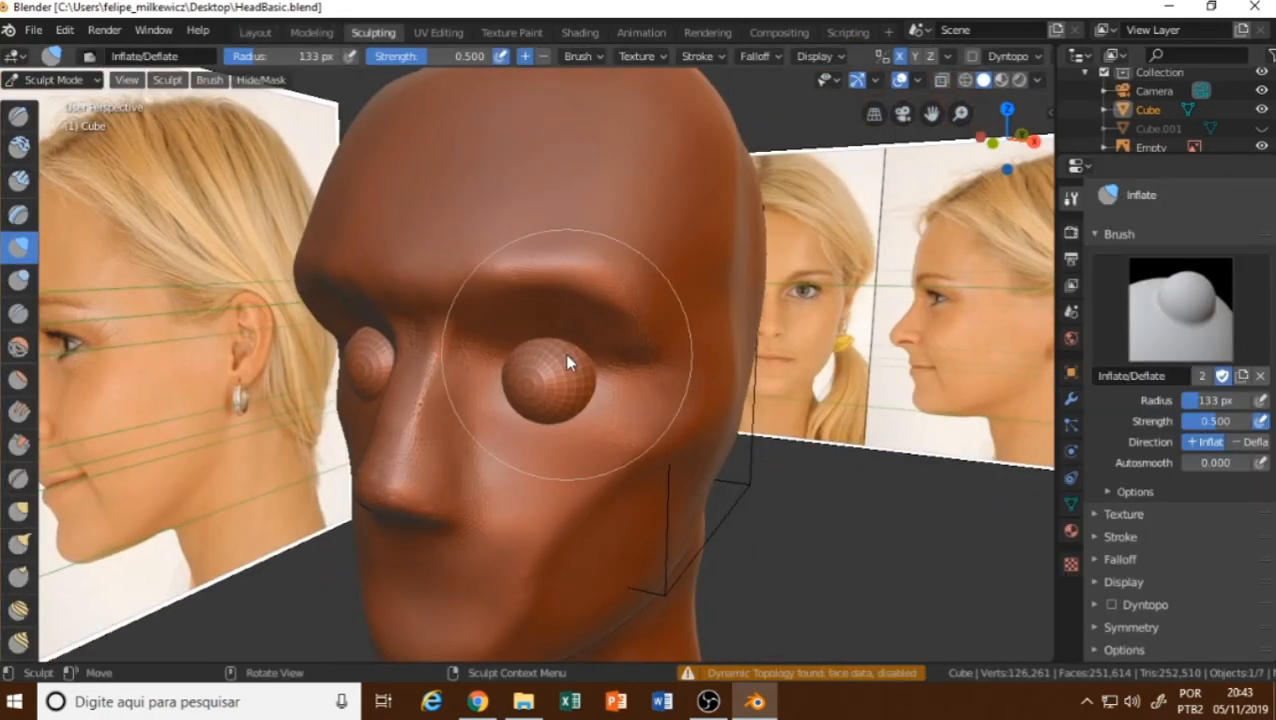
key(KP_1)
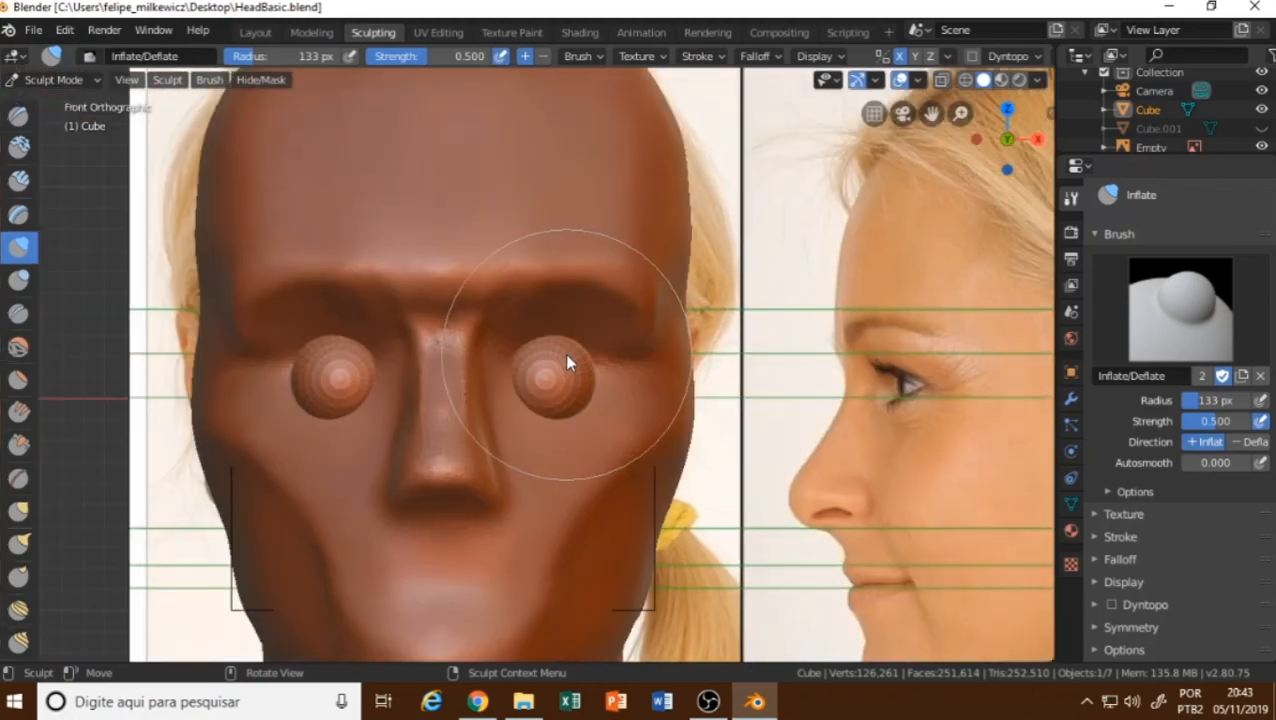
scroll(564, 353, down, 5)
scroll(550, 373, up, 2)
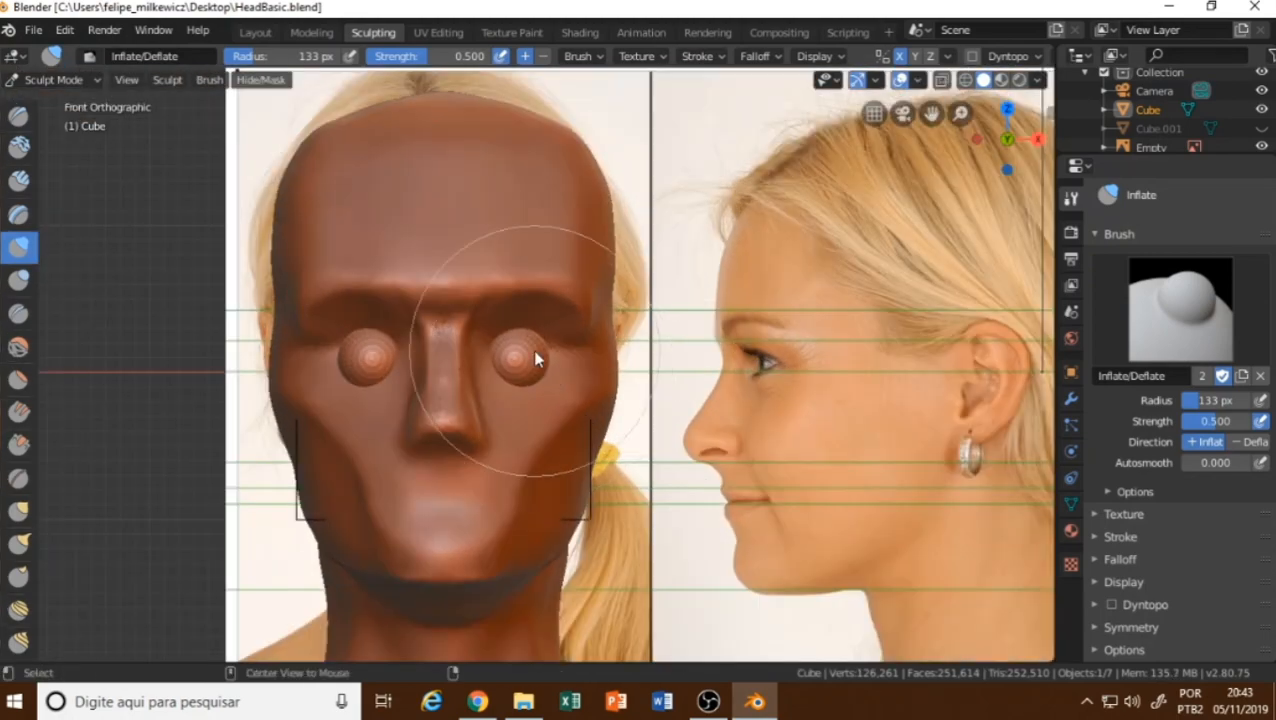
key(alt+z)
key(alt+z)
scroll(525, 383, up, 2)
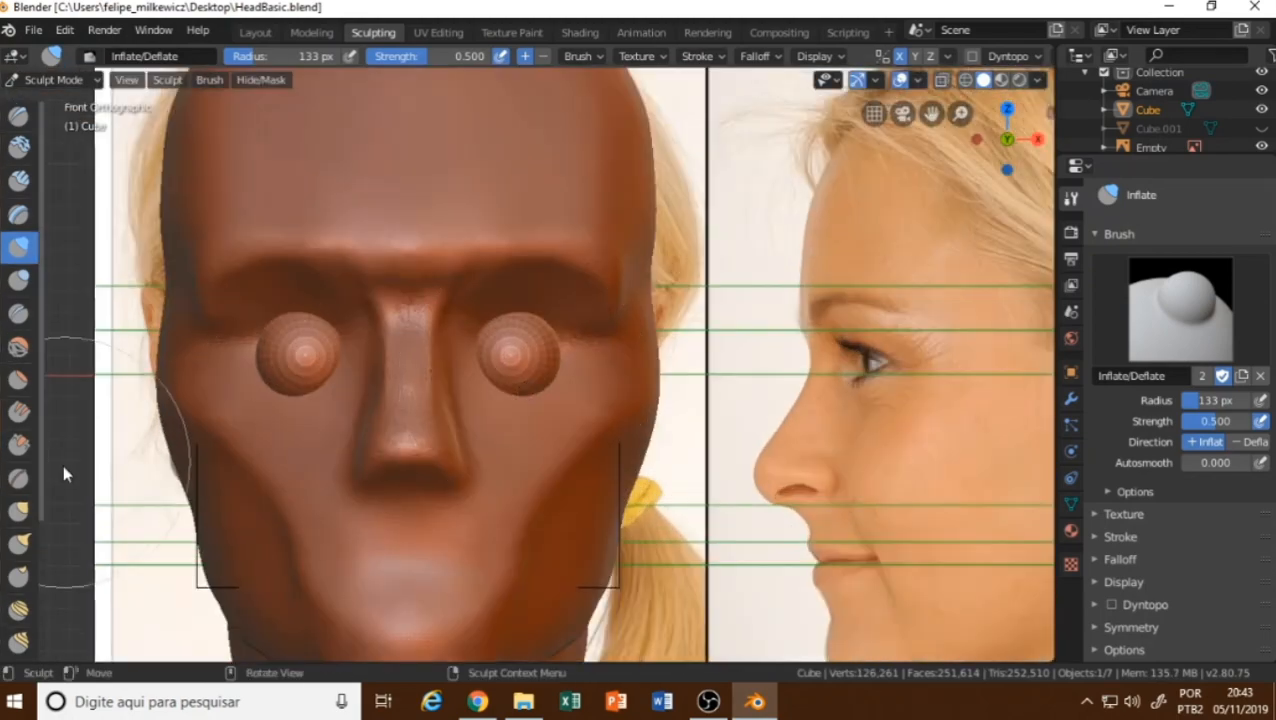
With the Grab brush at a 187 px radius, pull the middle of the brow down to match the front photo.
drag(44, 472, 72, 453)
click(23, 318)
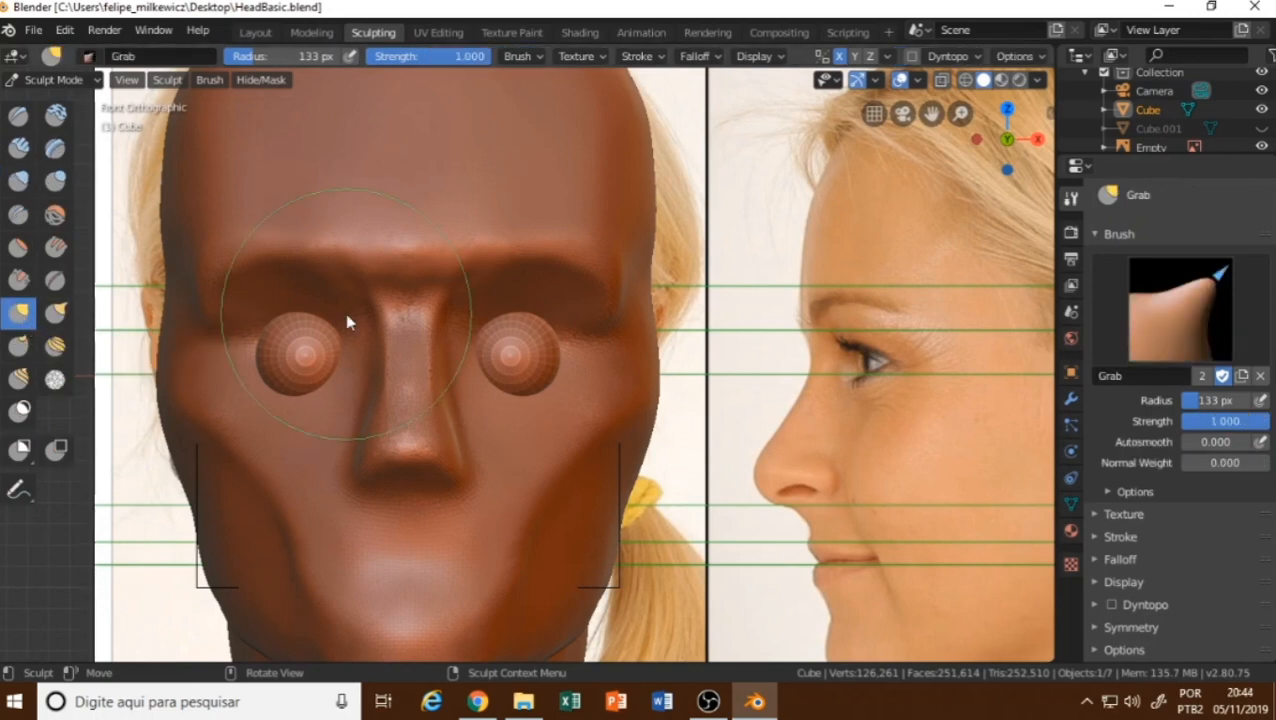
key(f)
click(530, 268)
mouse_move(530, 258)
mouse_down()
mouse_move(530, 272)
mouse_move(459, 296)
mouse_move(461, 336)
mouse_move(467, 327)
mouse_up()
key(alt+z)
key(alt+z)
key(alt+z)
key(alt+z)
key(alt+z)
key(alt+z)
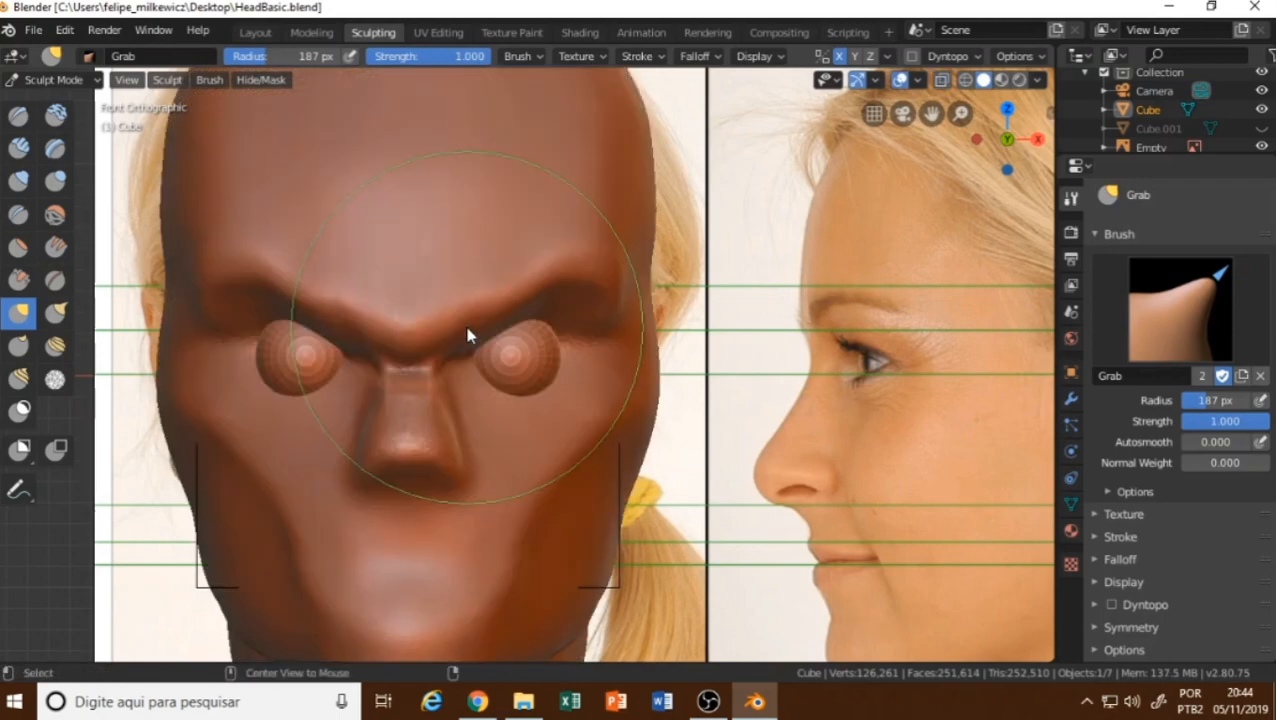
key(alt+z)
key(alt+z)
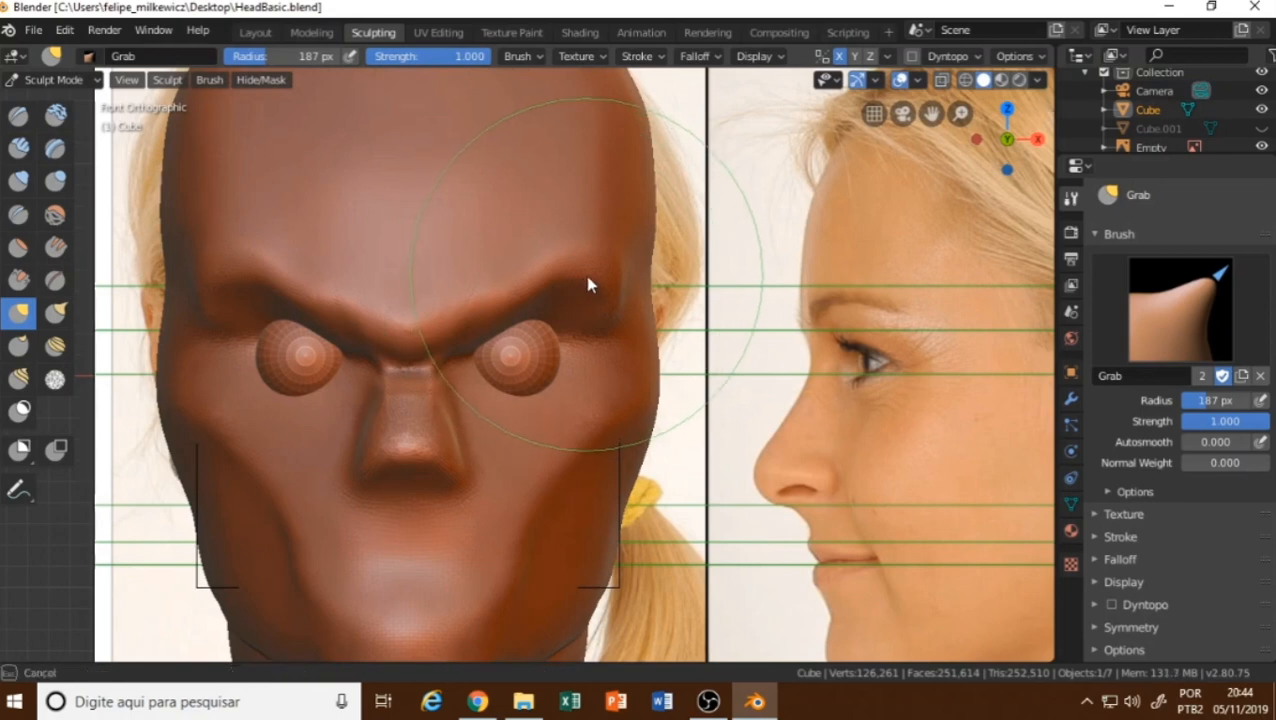
Grab the outer brow down over the eyeball and compare it with the photo in see-through display.
drag(552, 292, 545, 320)
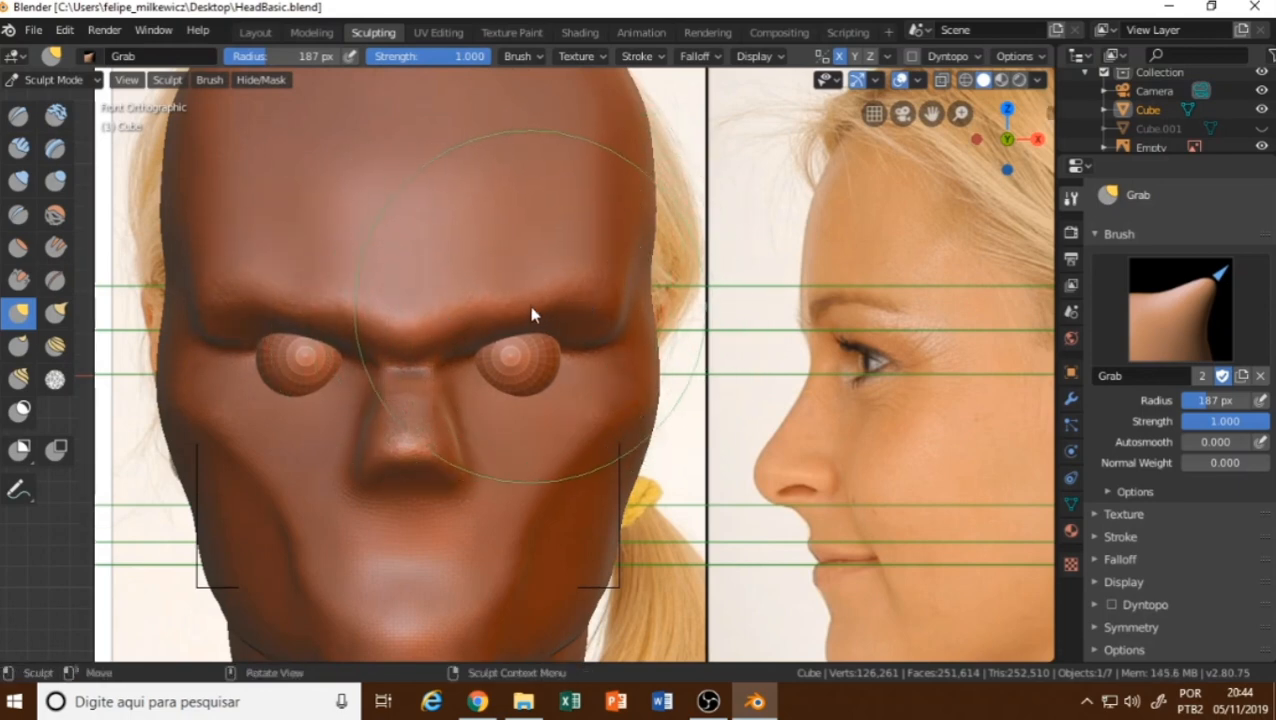
scroll(470, 322, up, 2)
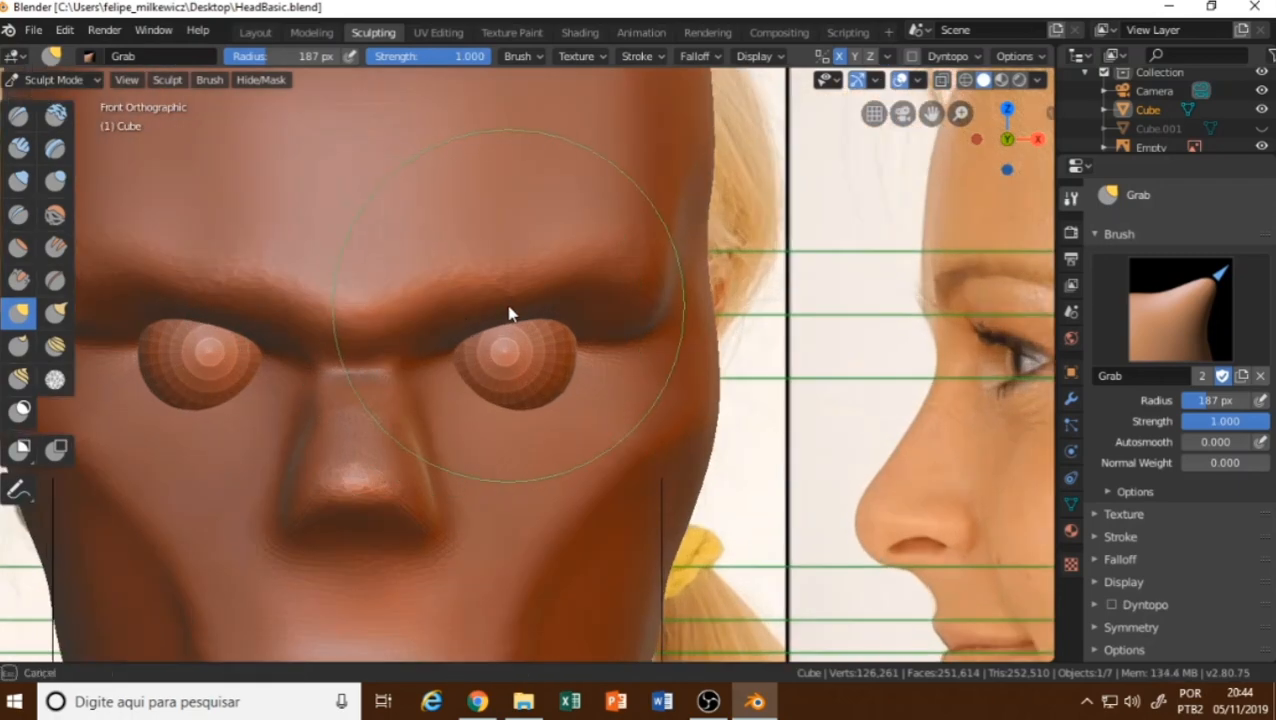
scroll(544, 328, down, 2)
key(alt+z)
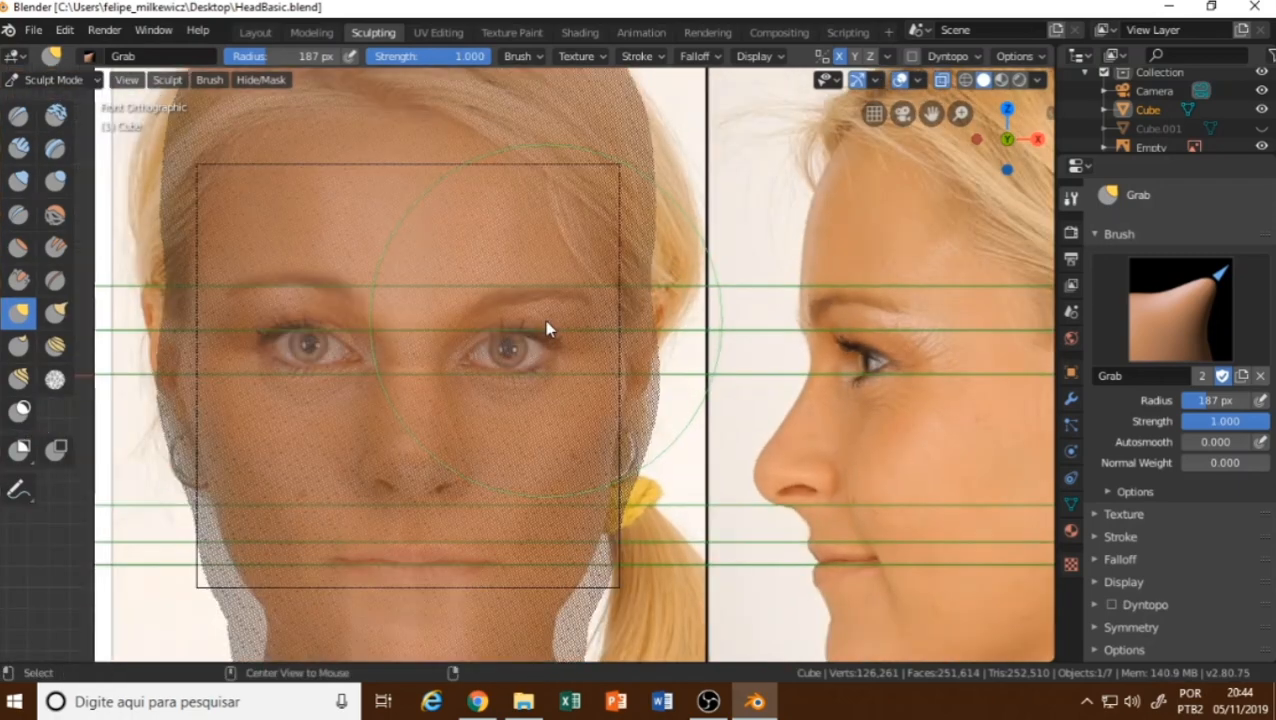
key(alt+z)
key(alt+z)
key(alt+z)
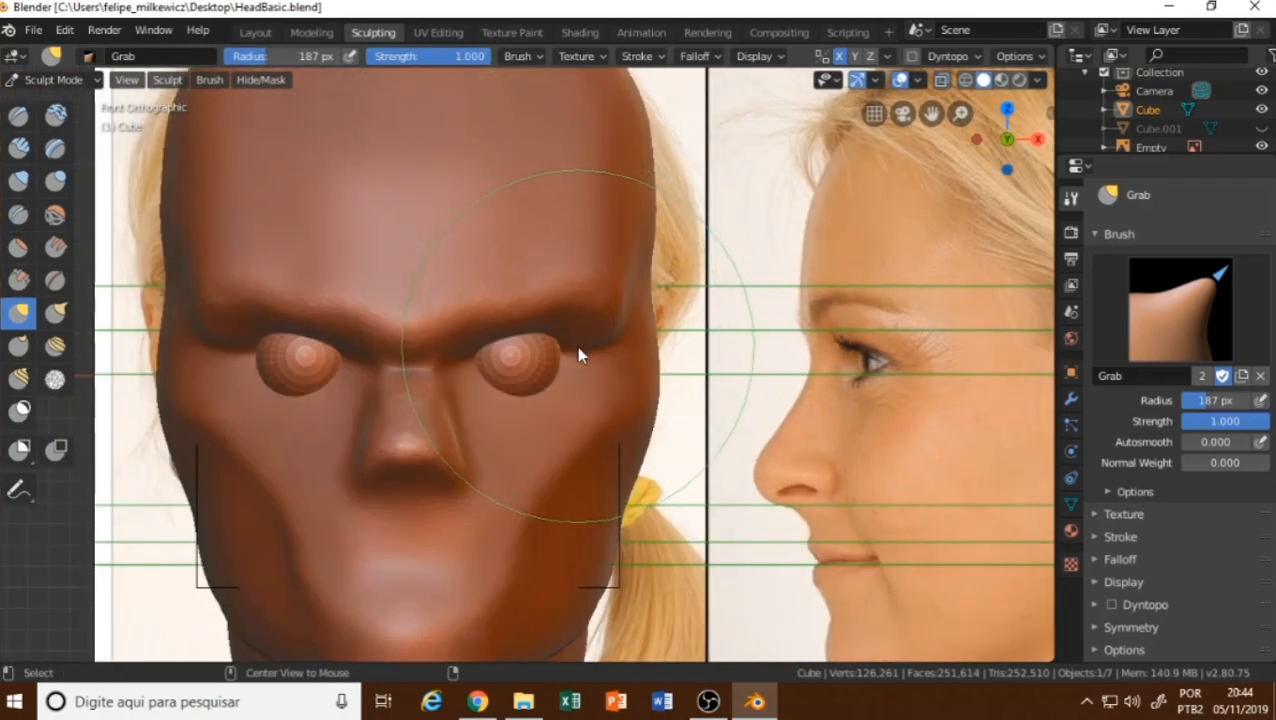
key(alt+z)
key(alt+z)
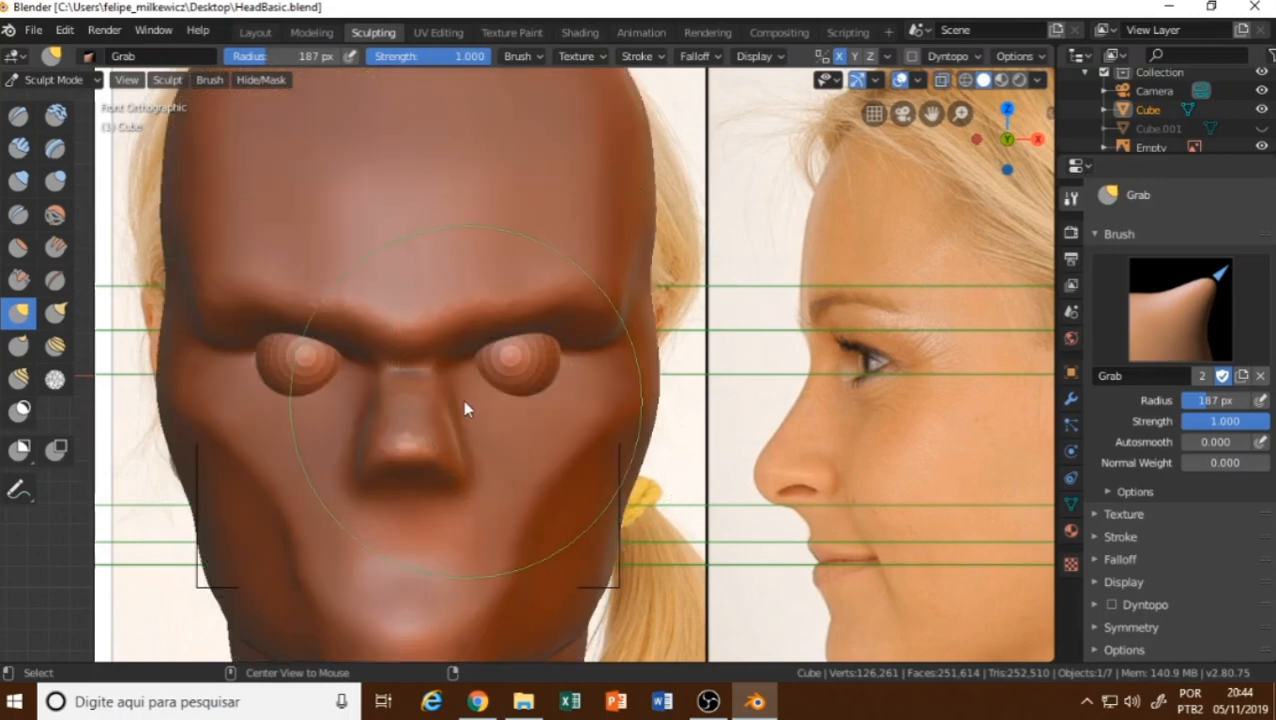
key(alt+z)
key(alt+z)
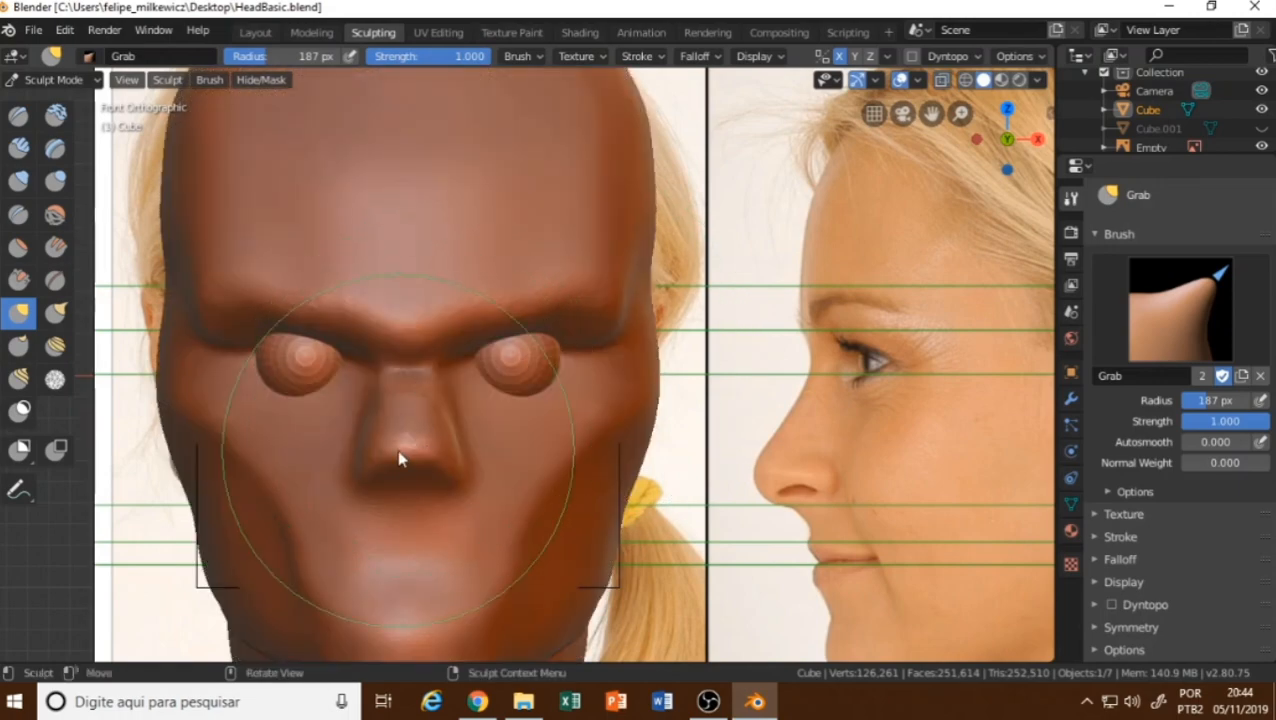
Grab the nose tip down to the photo's nose base and reshape the side of the nose to match.
drag(411, 473, 409, 487)
key(alt+z)
key(alt+z)
key(alt+z)
key(alt+z)
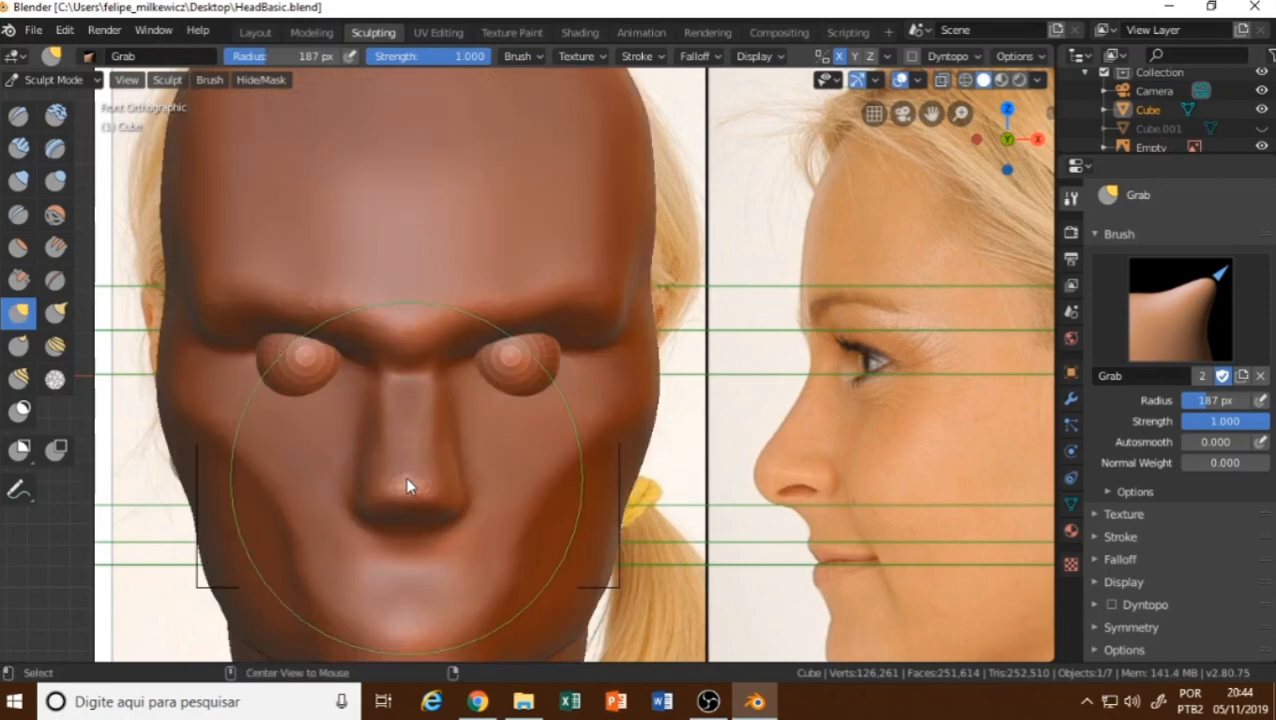
key(alt+z)
key(alt+z)
mouse_move(436, 447)
mouse_down()
mouse_move(452, 455)
mouse_move(430, 424)
mouse_up()
key(alt+z)
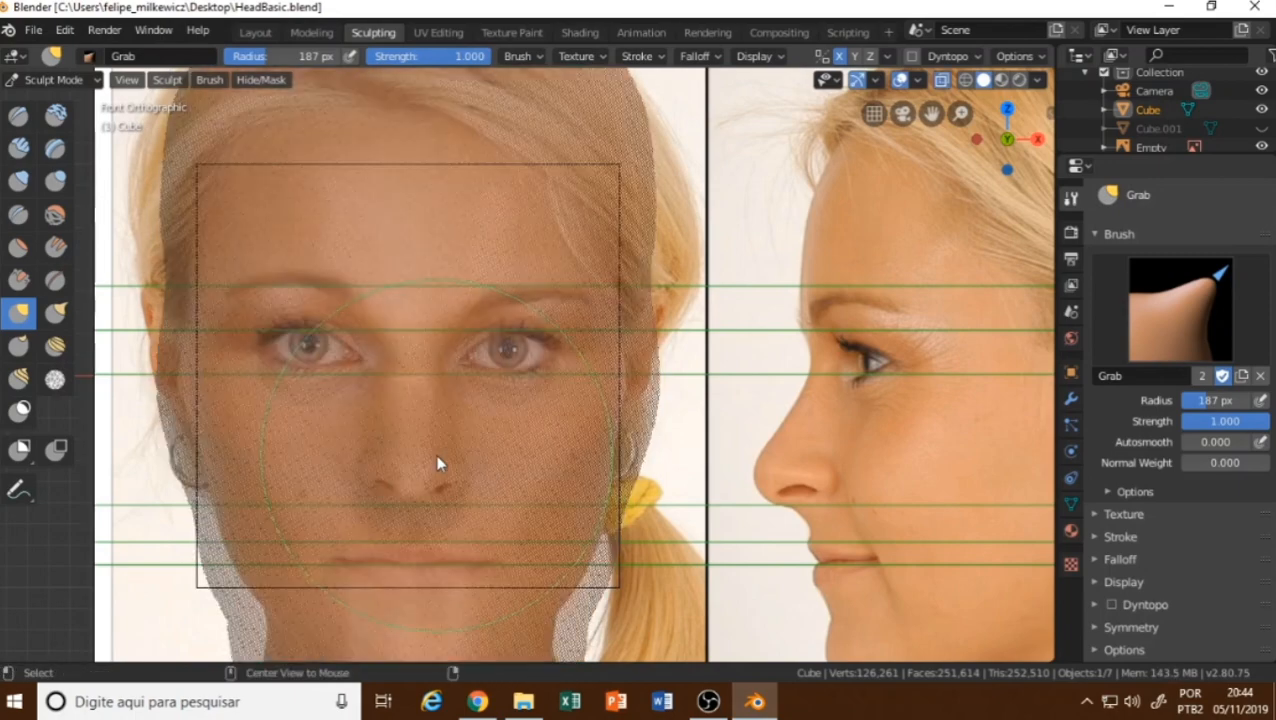
Grab the cheek and the side of the face to follow the photo's face outline from the front.
shift+middle_drag(448, 511, 430, 324)
key(alt+z)
key(alt+z)
drag(574, 416, 591, 357)
key(alt+z)
key(alt+z)
drag(628, 212, 614, 268)
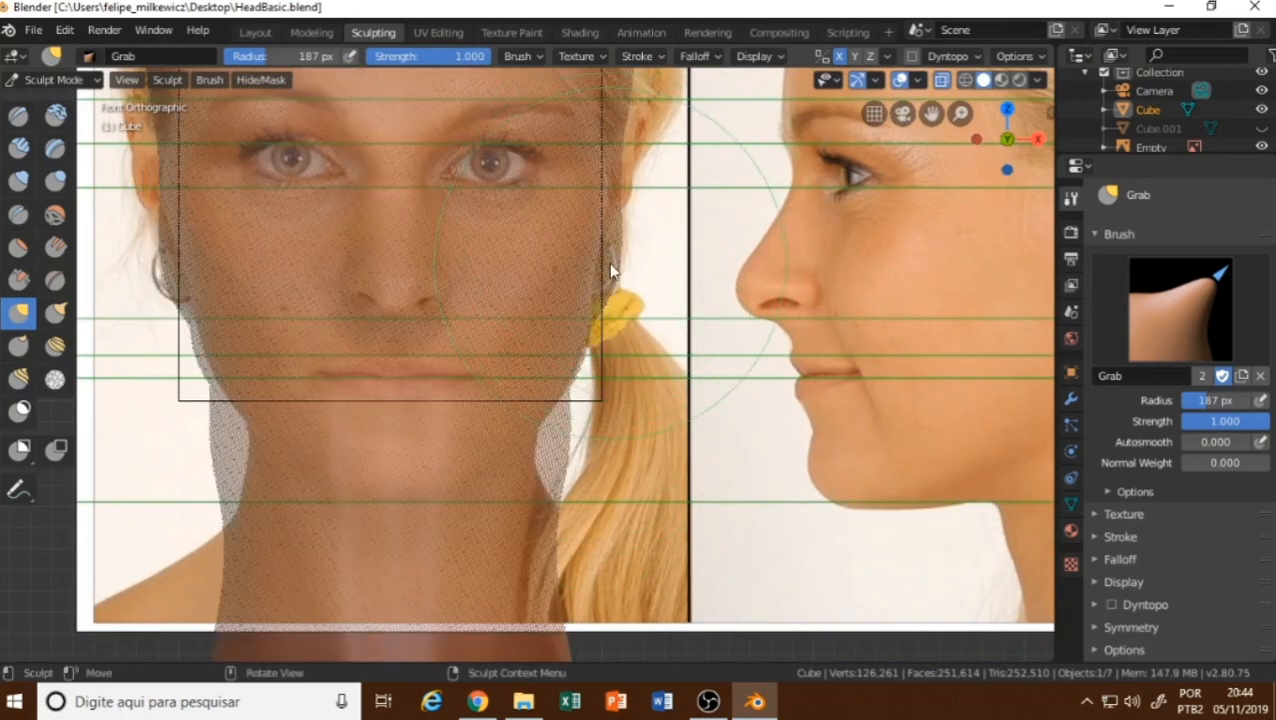
Grab the side of the jaw slightly inward to the photo's contour and compare it in see-through and solid display.
shift+middle_drag(612, 272, 557, 372)
key(alt+z)
drag(561, 362, 552, 362)
mouse_move(517, 450)
middle_down()
mouse_move(456, 451)
mouse_move(561, 441)
mouse_move(550, 450)
mouse_move(578, 456)
middle_up()
key(alt+z)
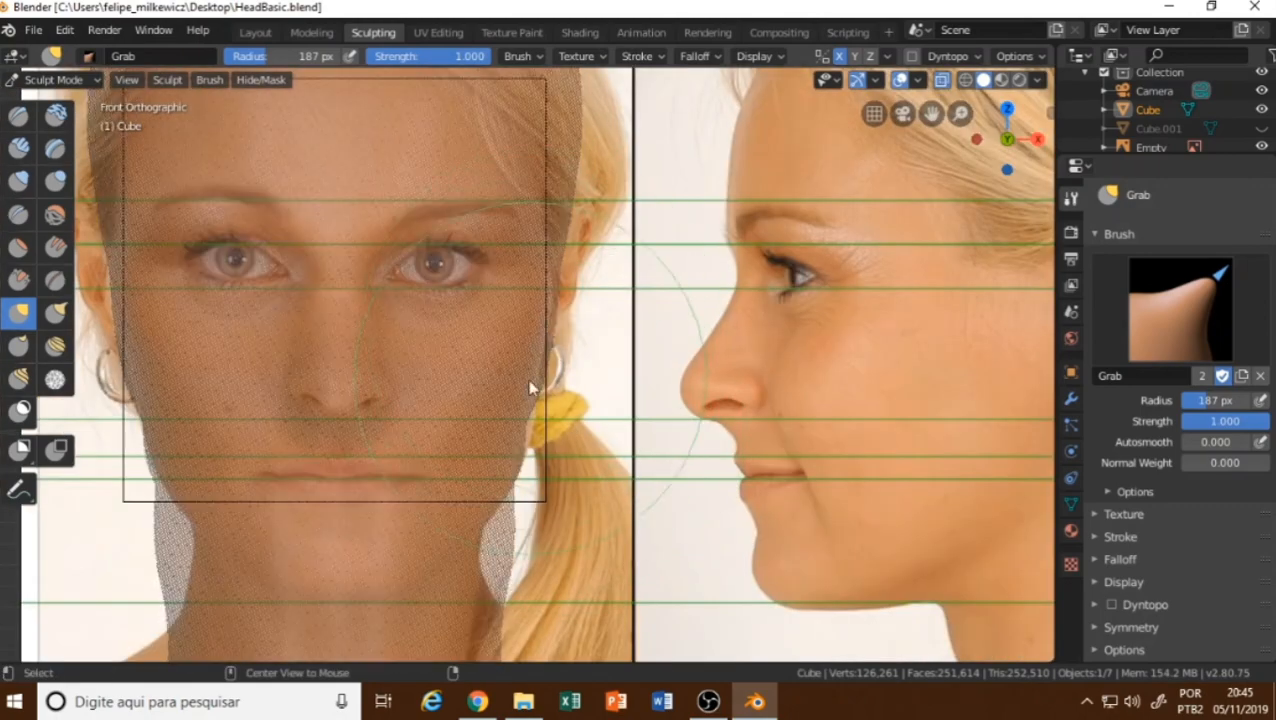
key(alt+z)
key(alt+z)
scroll(490, 518, down, 1)
key(alt+z)
key(alt+z)
key(alt+z)
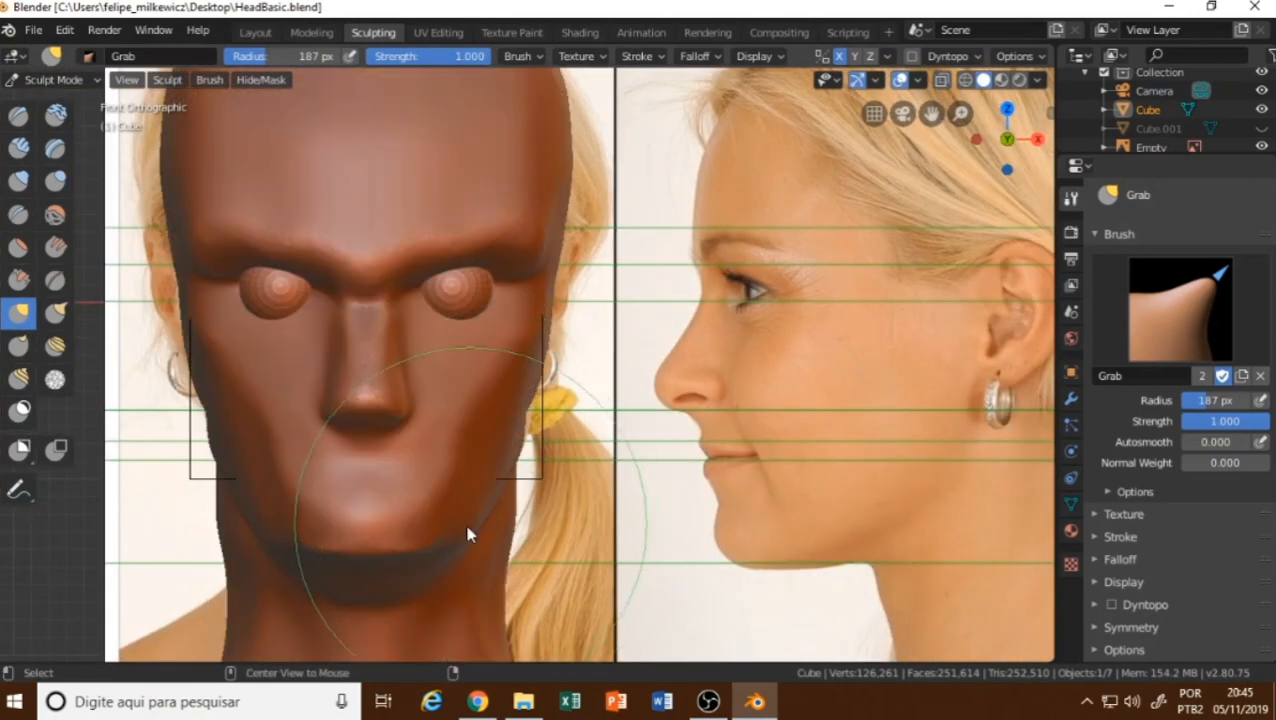
key(alt+z)
In the right side view, grab the underside of the jaw up to the profile photo's jawline.
alt+middle_drag(370, 566, 463, 556)
drag(465, 552, 470, 552)
mouse_move(615, 565)
shift+middle_down()
mouse_move(412, 485)
mouse_move(309, 488)
shift+middle_up()
scroll(312, 510, up, 4)
drag(280, 530, 315, 459)
key(alt+z)
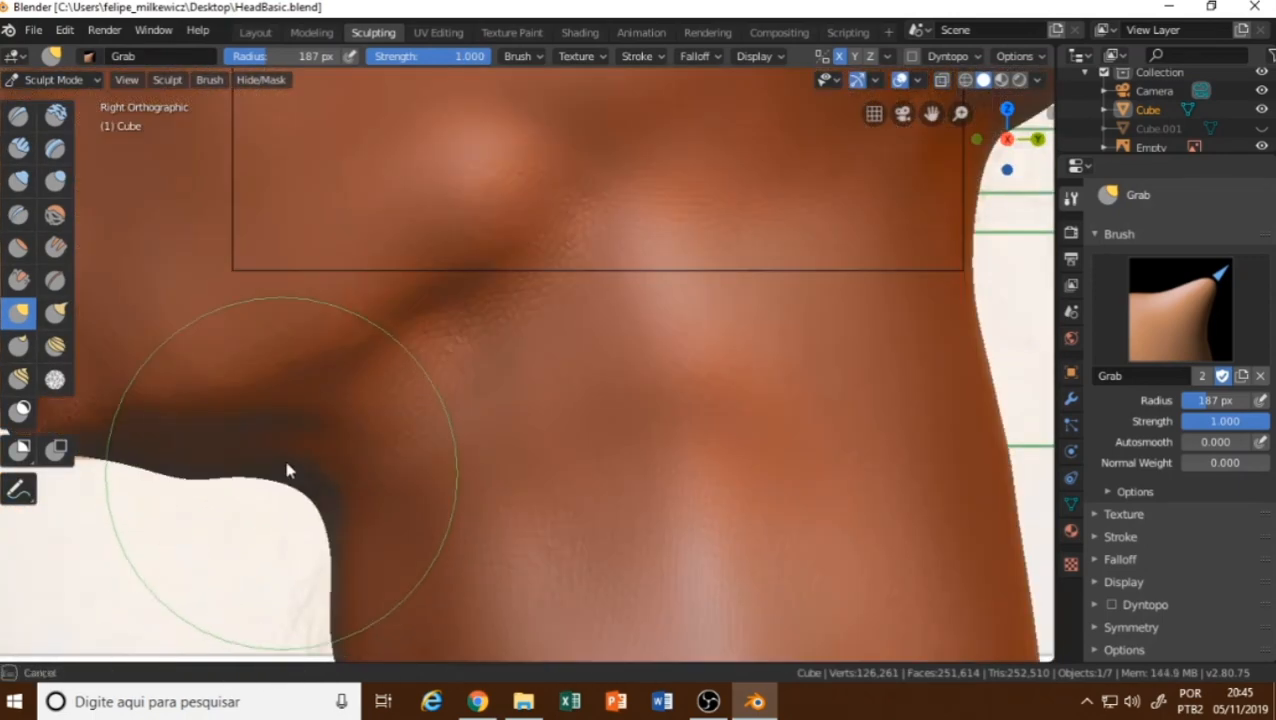
key(alt+z)
drag(211, 483, 216, 460)
drag(312, 480, 309, 456)
drag(274, 470, 271, 457)
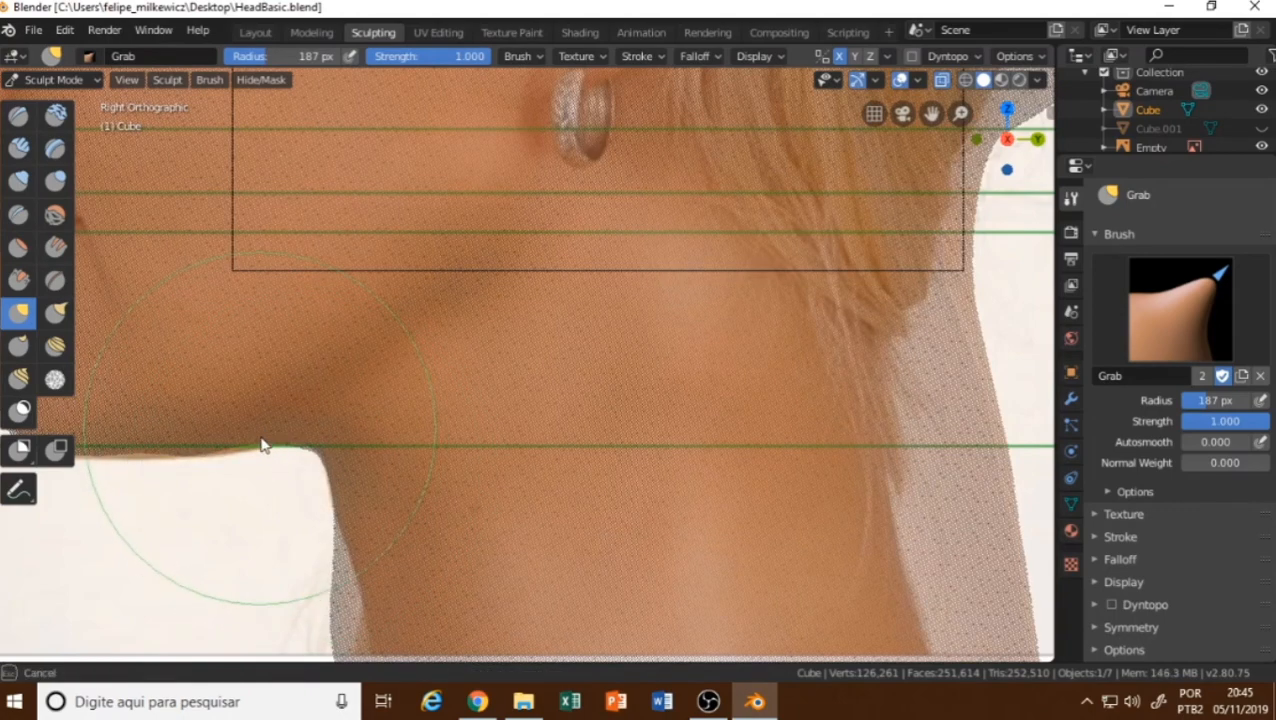
Fit the front of the neck to the profile photo, and refine the throat corner with a 105 px Grab brush.
key(alt+z)
key(alt+z)
drag(366, 490, 350, 492)
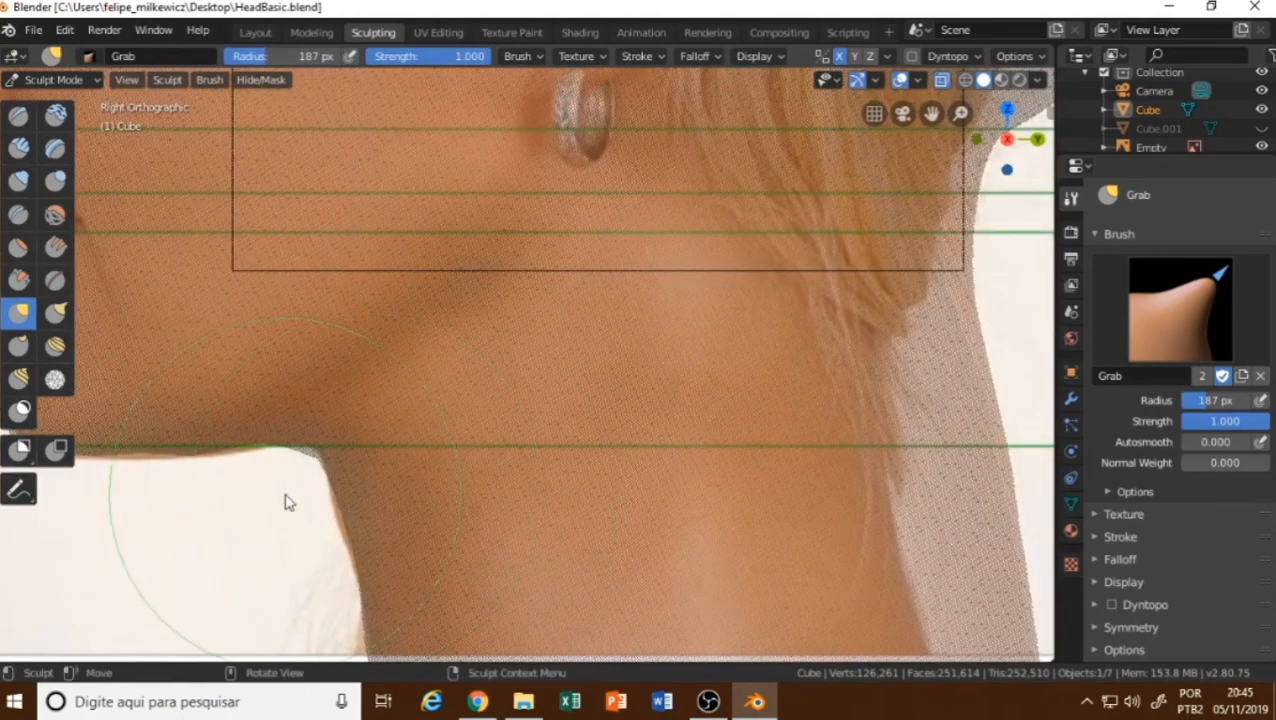
scroll(285, 496, down, 1)
key(f)
click(206, 495)
drag(343, 442, 345, 434)
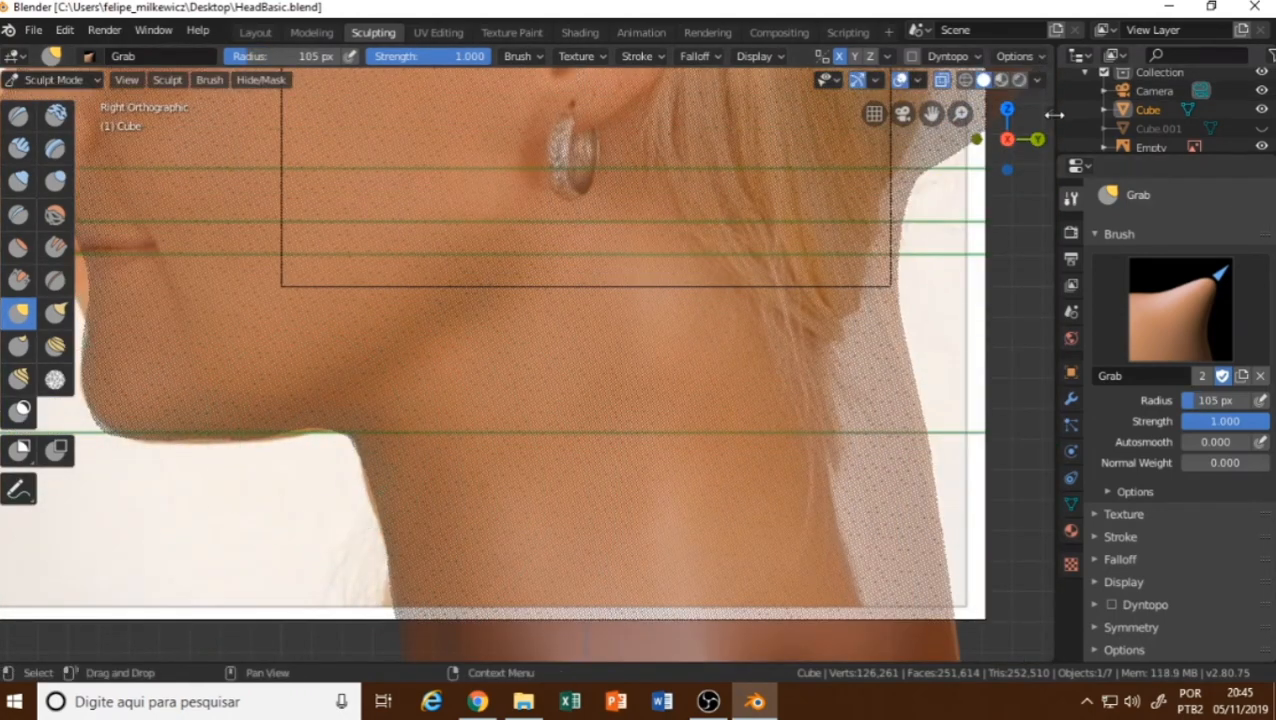
In the solid right side view, grab the side of the face near the ear slightly toward the back of the head.
key(n)
key(n)
middle_drag(746, 379, 448, 436)
scroll(486, 430, down, 5)
scroll(524, 300, up, 8)
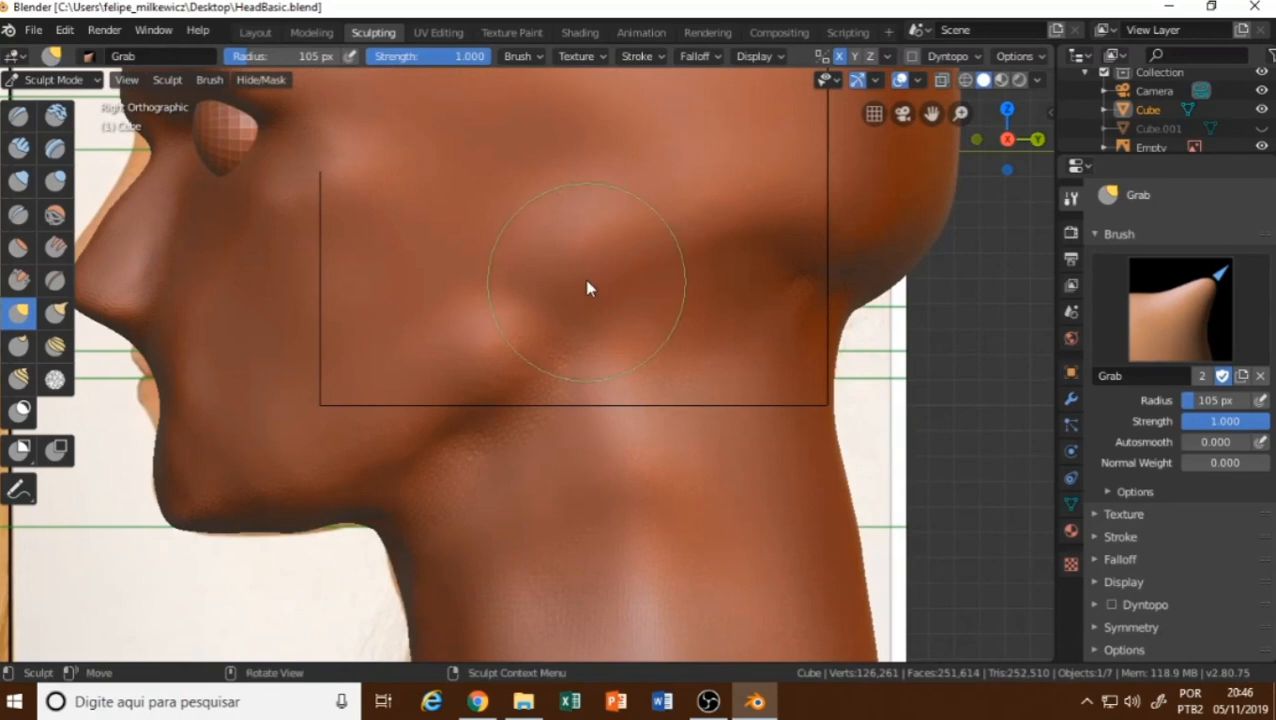
drag(588, 288, 609, 292)
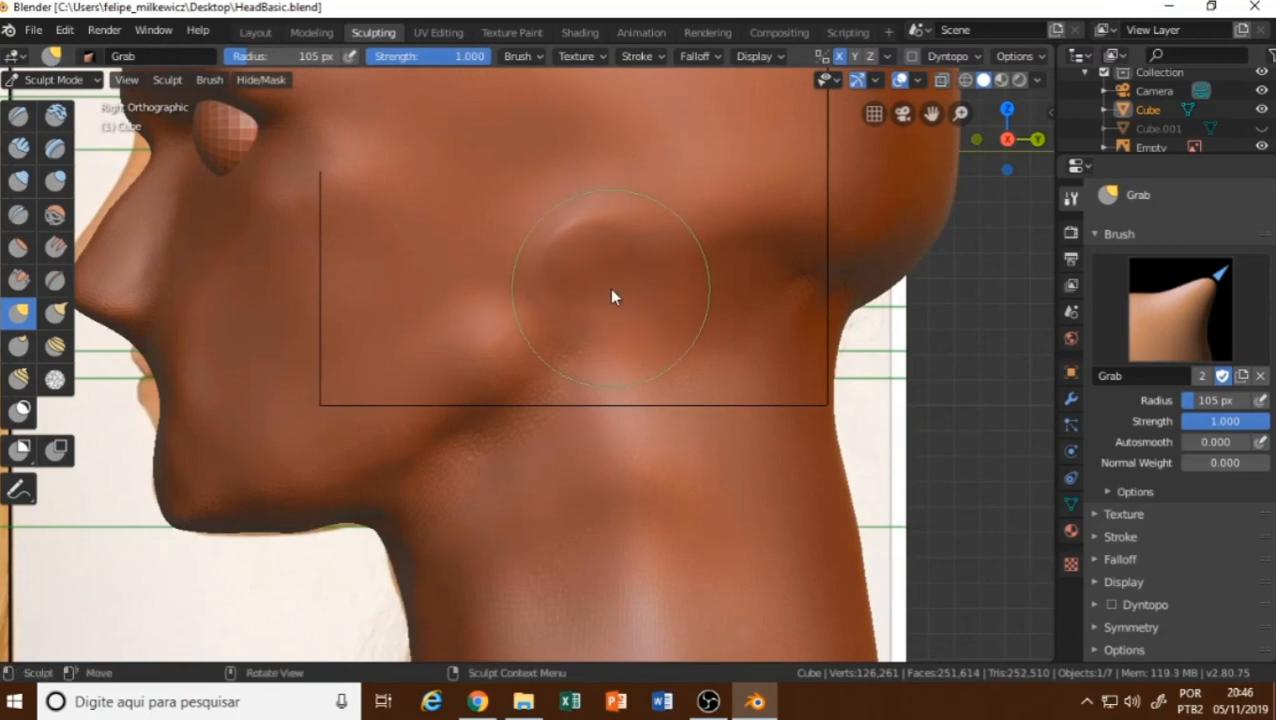
Build up the jaw's rear edge below the ear with a 58 px Blob brush, and smooth the adjacent cheek.
click(54, 181)
key(f)
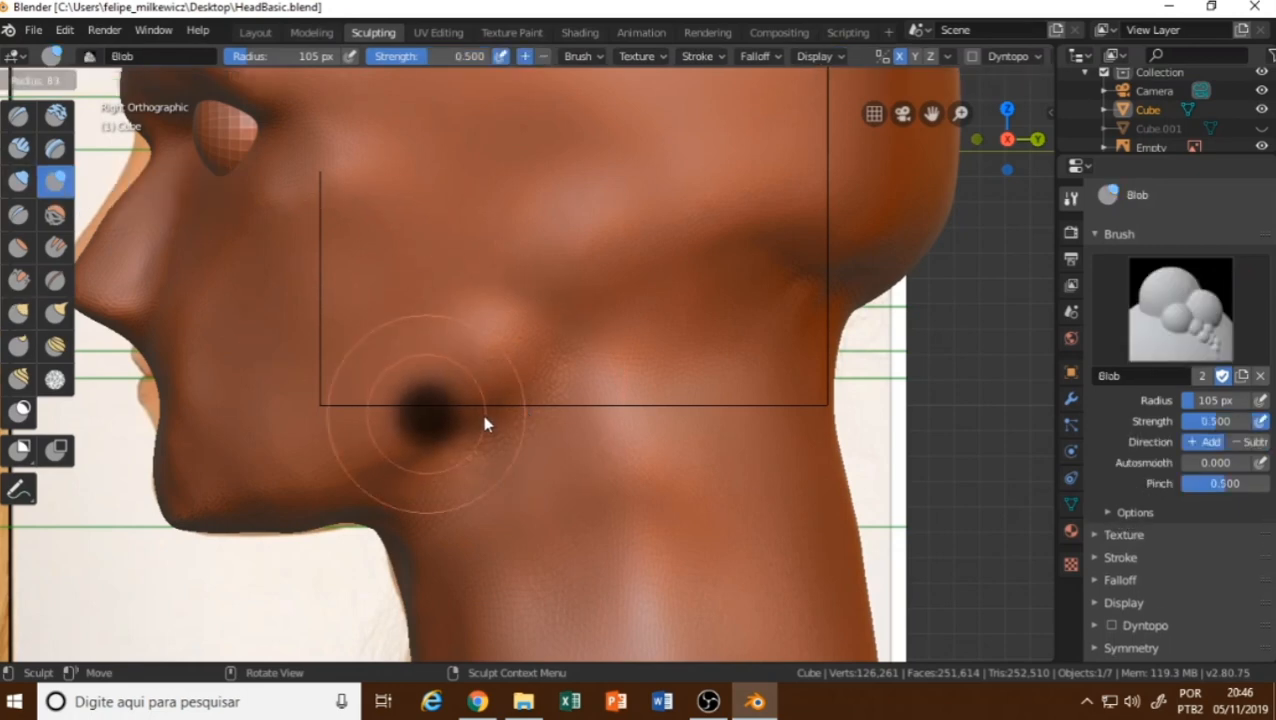
click(485, 419)
mouse_move(524, 318)
mouse_down()
mouse_move(530, 258)
mouse_move(498, 316)
mouse_move(527, 325)
mouse_up()
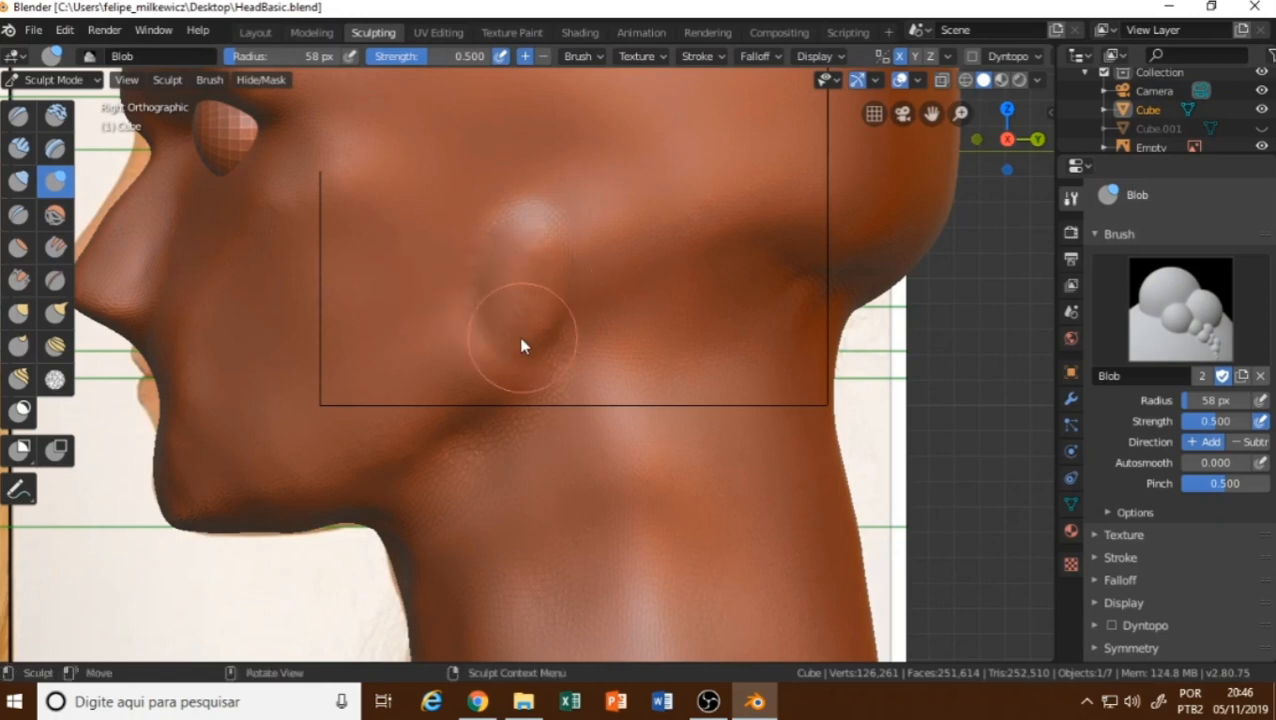
drag(499, 370, 512, 338)
mouse_move(520, 318)
mouse_down()
mouse_move(447, 401)
mouse_move(490, 360)
mouse_move(502, 309)
mouse_move(500, 397)
mouse_up()
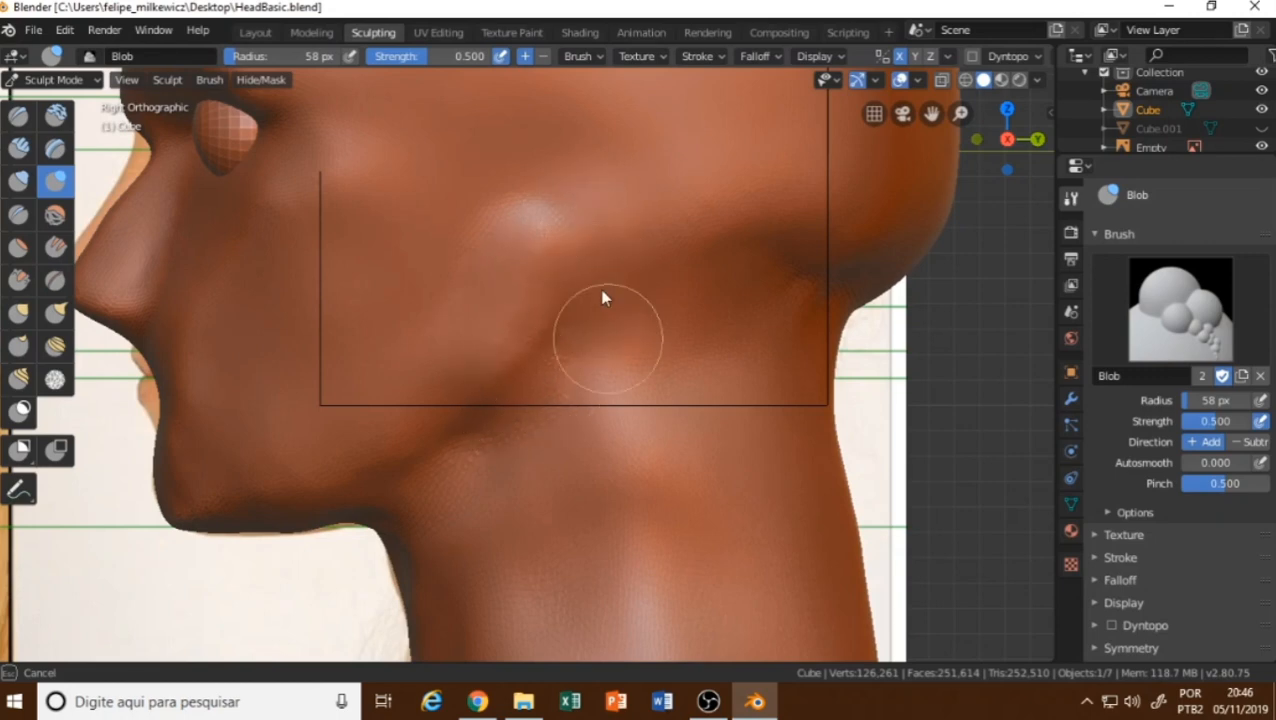
drag(602, 291, 585, 335)
mouse_move(514, 292)
mouse_down()
mouse_move(461, 400)
mouse_move(473, 346)
mouse_move(444, 340)
mouse_move(465, 245)
mouse_up()
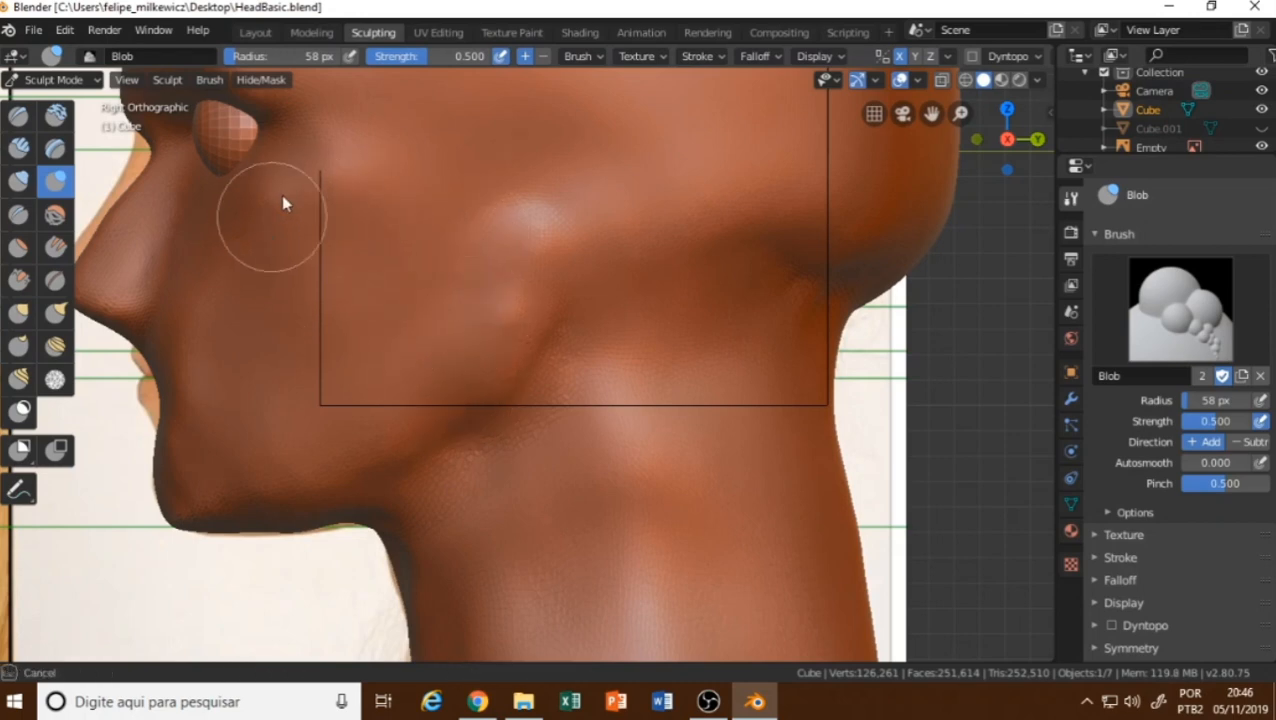
mouse_move(282, 196)
shift+mouse_down()
mouse_move(347, 240)
mouse_move(330, 294)
mouse_move(359, 322)
shift+mouse_up()
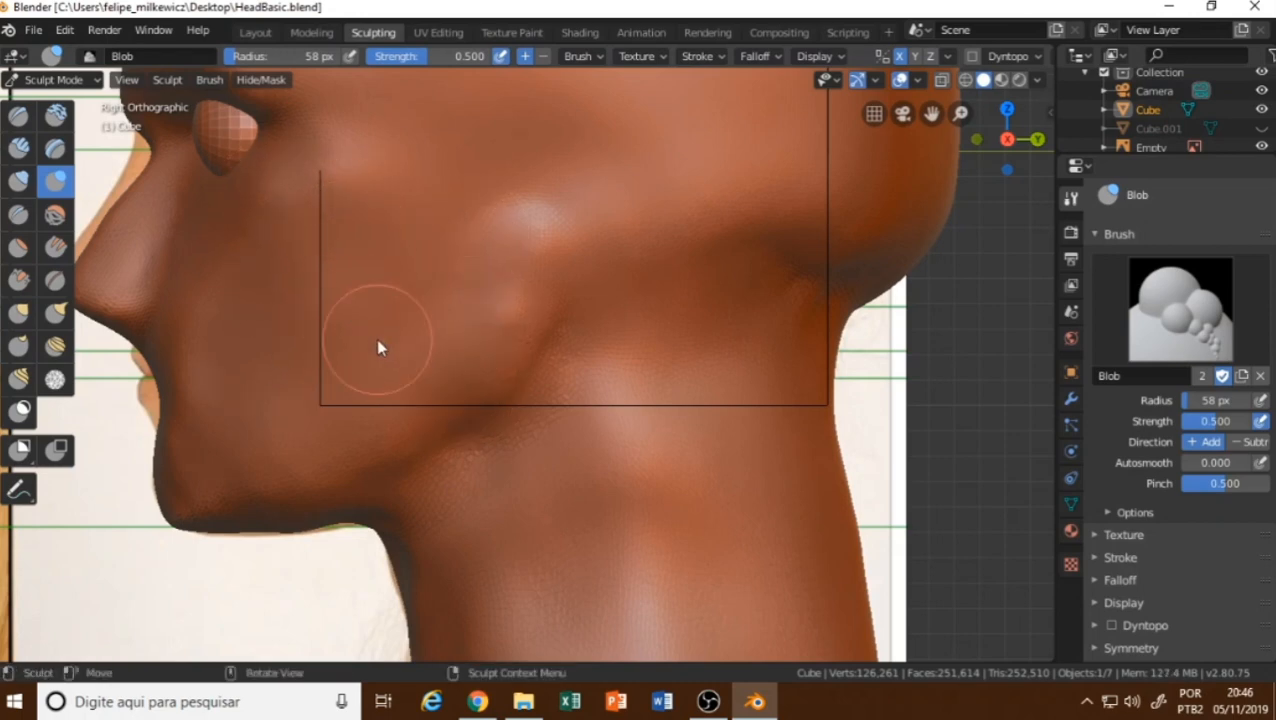
Compare the face with the profile photo in see-through display, and grab the nose bridge slightly forward to its outline.
shift+middle_drag(376, 338, 507, 493)
scroll(325, 449, down, 1)
shift+middle_drag(324, 442, 388, 450)
key(alt+z)
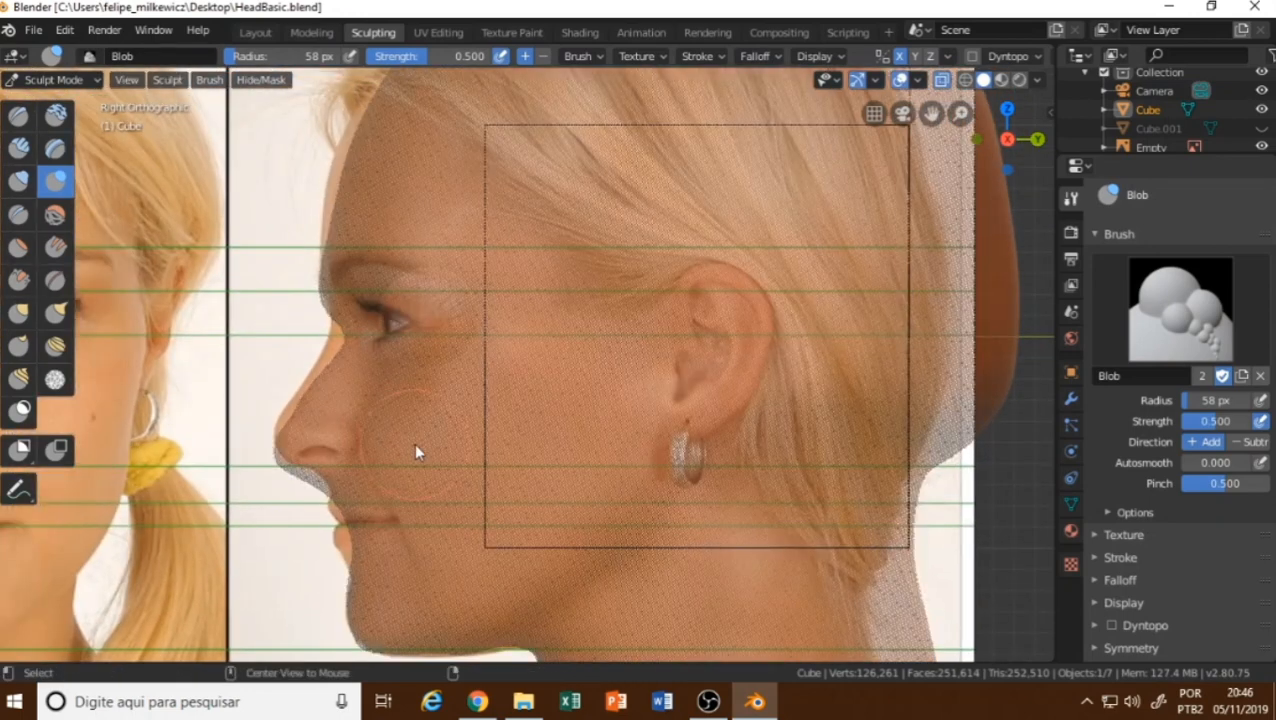
key(alt+z)
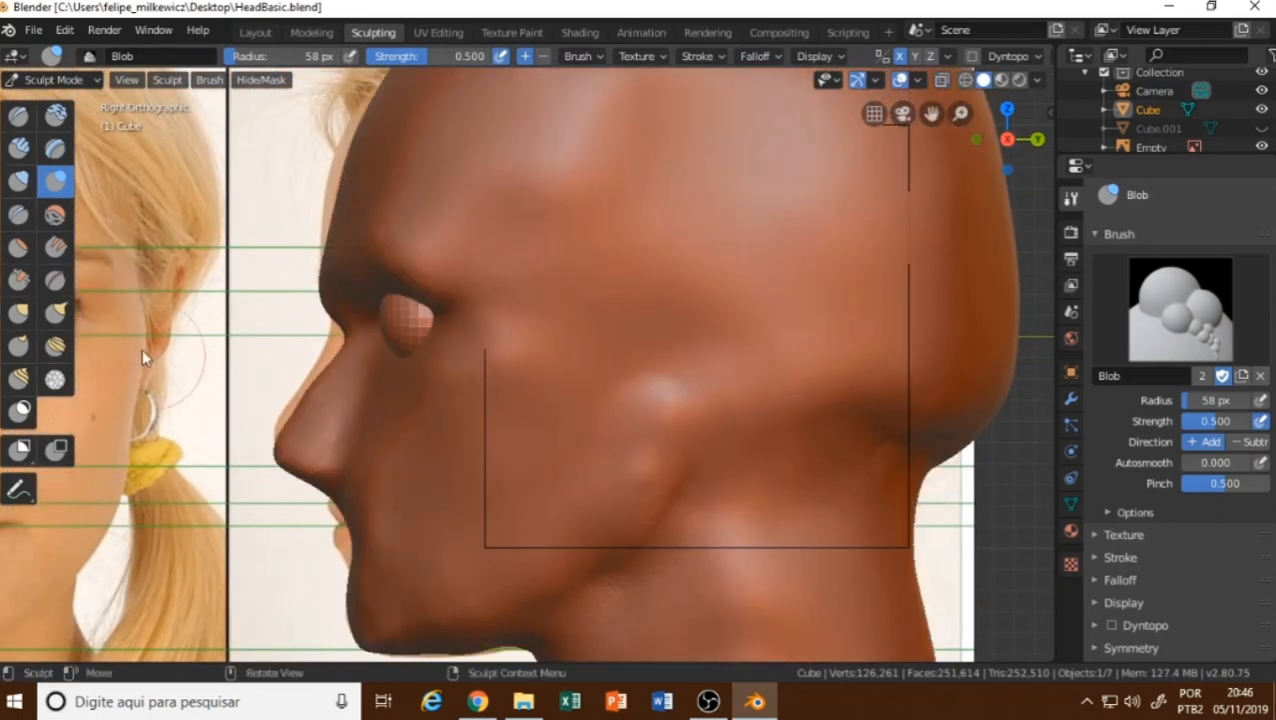
click(20, 314)
scroll(265, 436, up, 1)
shift+middle_drag(251, 483, 268, 413)
key(f)
click(320, 487)
key(alt+z)
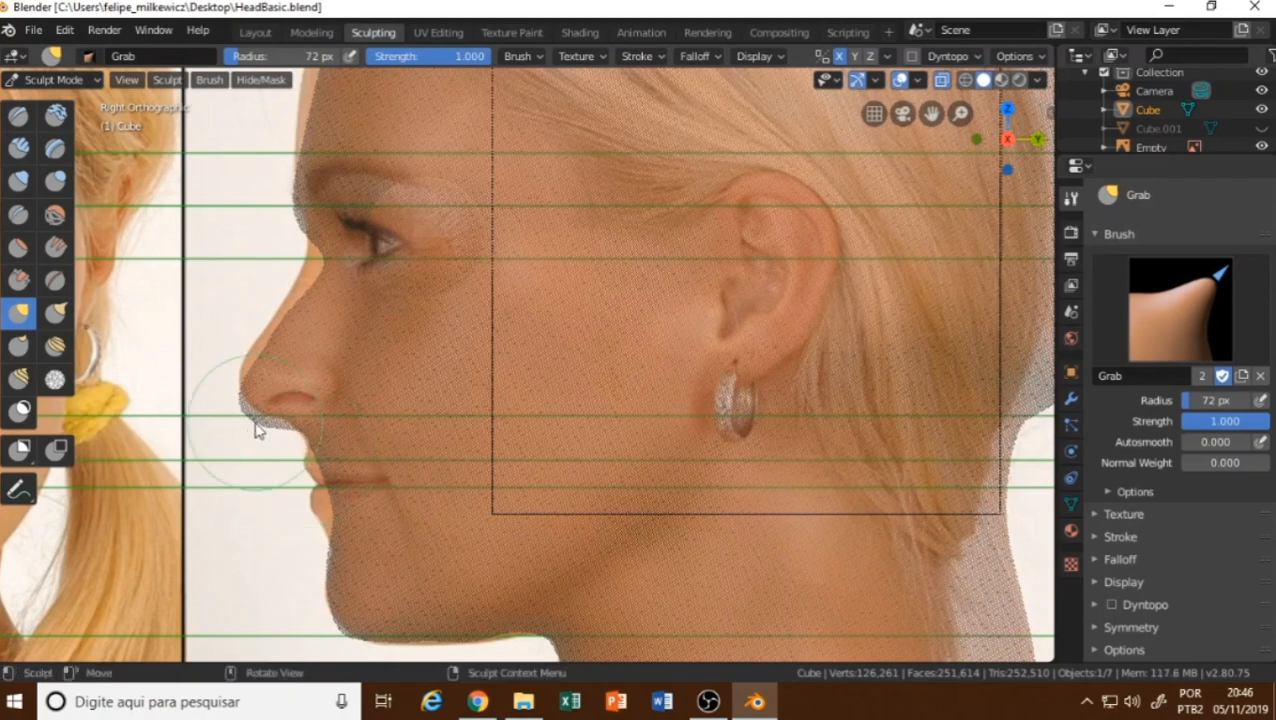
key(f)
click(345, 310)
drag(323, 260, 315, 258)
Push the root of the nose slightly inward toward the profile photo's outline with a 116 px Grab brush.
mouse_move(316, 259)
shift+middle_down()
mouse_move(371, 376)
mouse_move(426, 418)
shift+middle_up()
scroll(400, 420, up, 4)
key(f)
click(289, 427)
drag(274, 419, 285, 416)
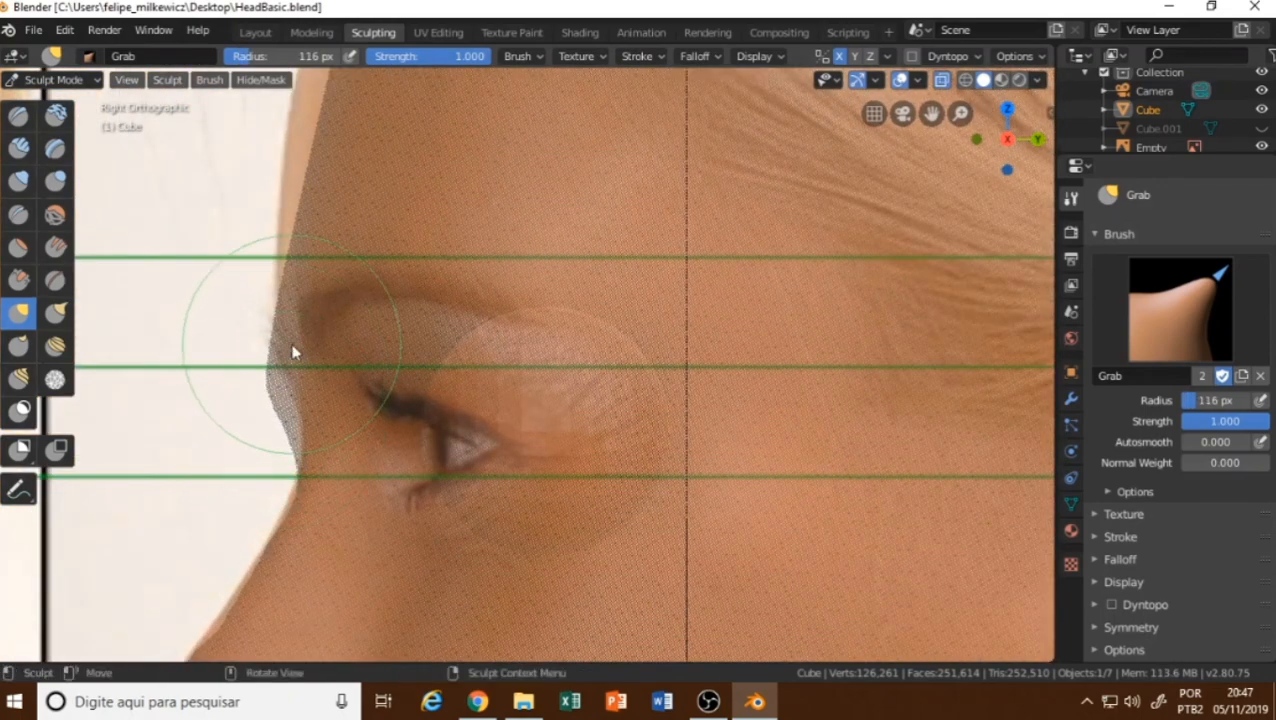
Grab the forehead forward to the profile photo's contour, and refine the hollow between the brow and the nose.
scroll(420, 245, down, 4)
drag(442, 199, 423, 199)
drag(476, 124, 468, 120)
scroll(420, 320, up, 2)
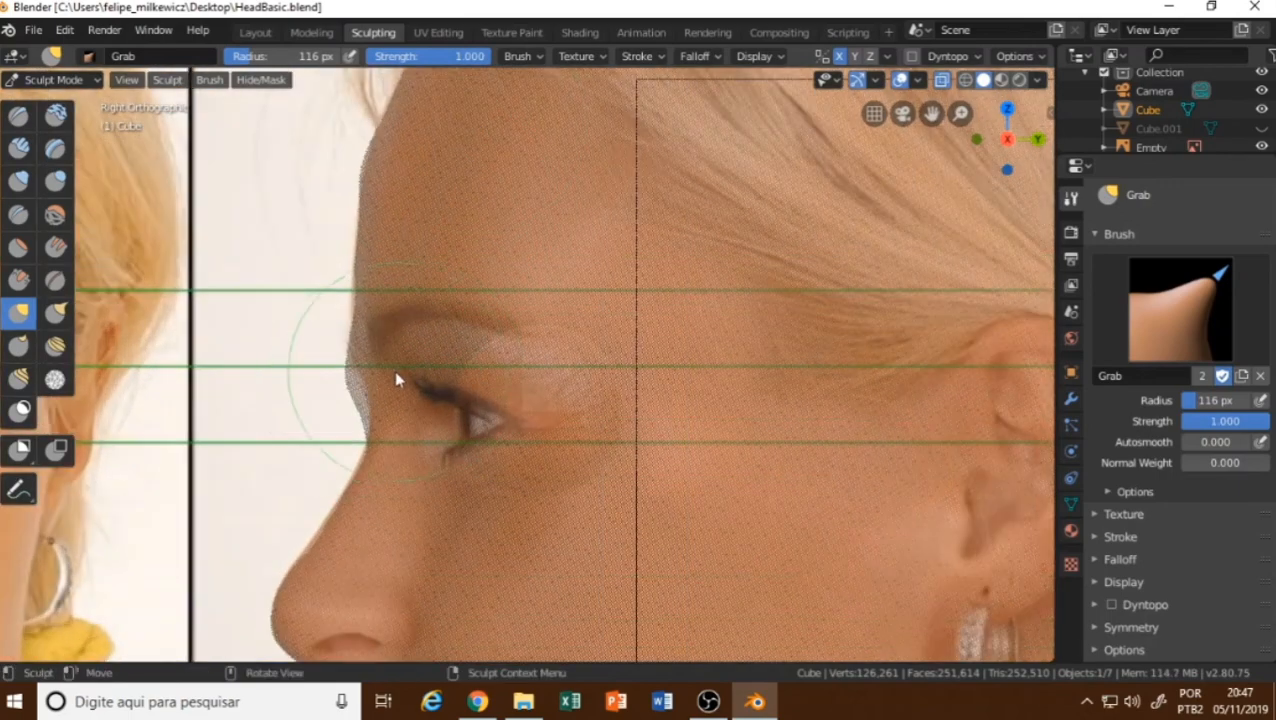
drag(369, 406, 367, 392)
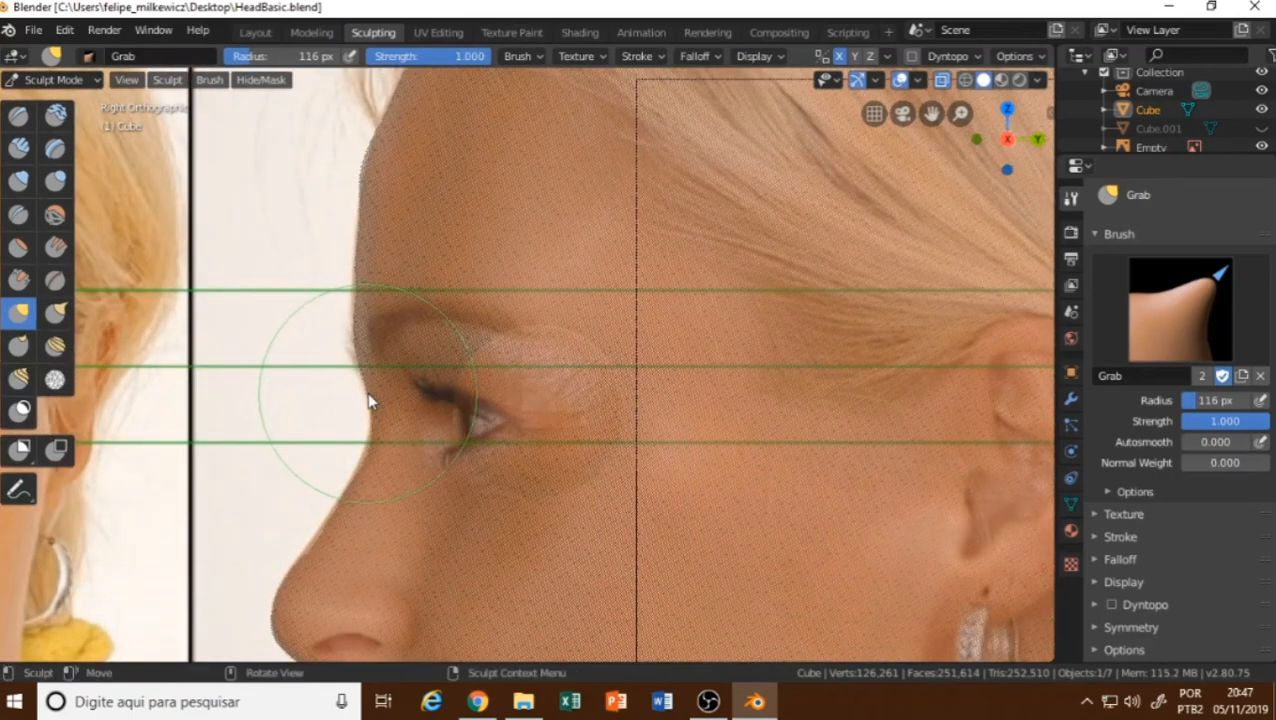
Examine the head from several angles and compare it with both reference photos in see-through and solid display.
key(KP_1)
scroll(440, 255, down, 3)
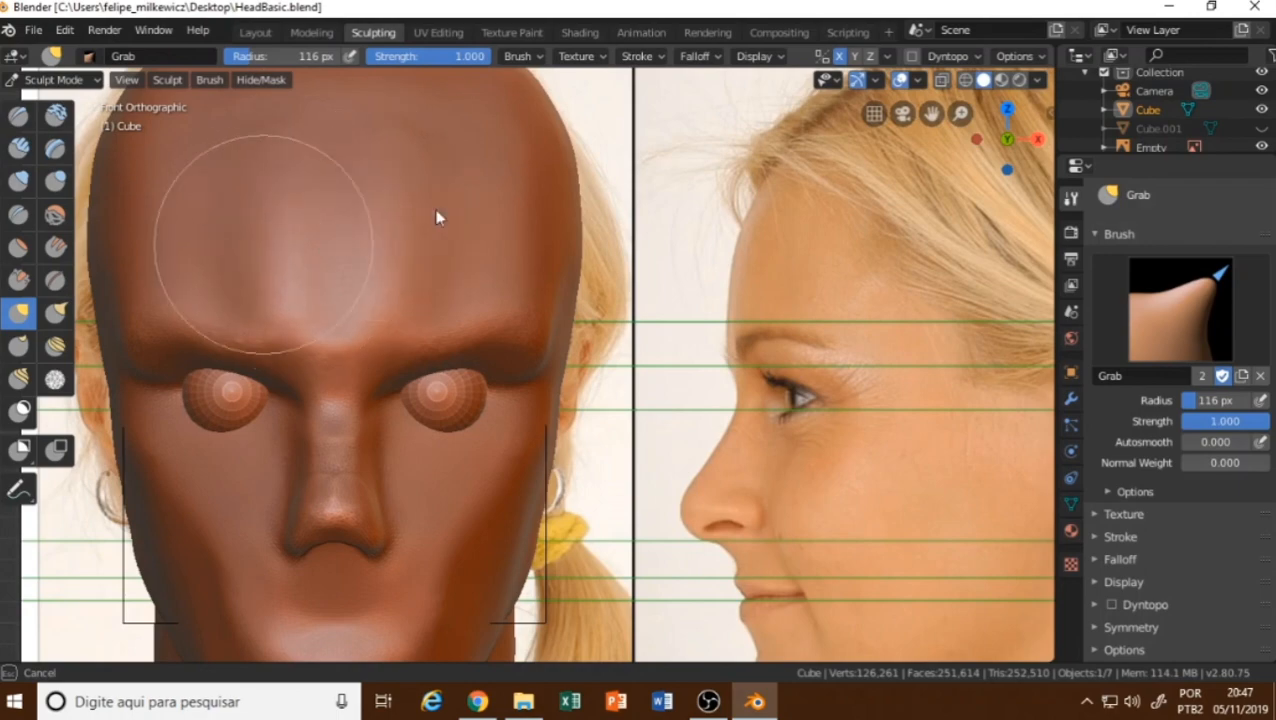
mouse_move(436, 216)
middle_down()
mouse_move(399, 233)
mouse_move(453, 288)
mouse_move(488, 300)
mouse_move(436, 290)
mouse_move(360, 302)
mouse_move(419, 287)
mouse_move(484, 293)
mouse_move(707, 405)
mouse_move(621, 319)
mouse_move(467, 333)
mouse_move(524, 328)
middle_up()
key(KP_3)
key(KP_3)
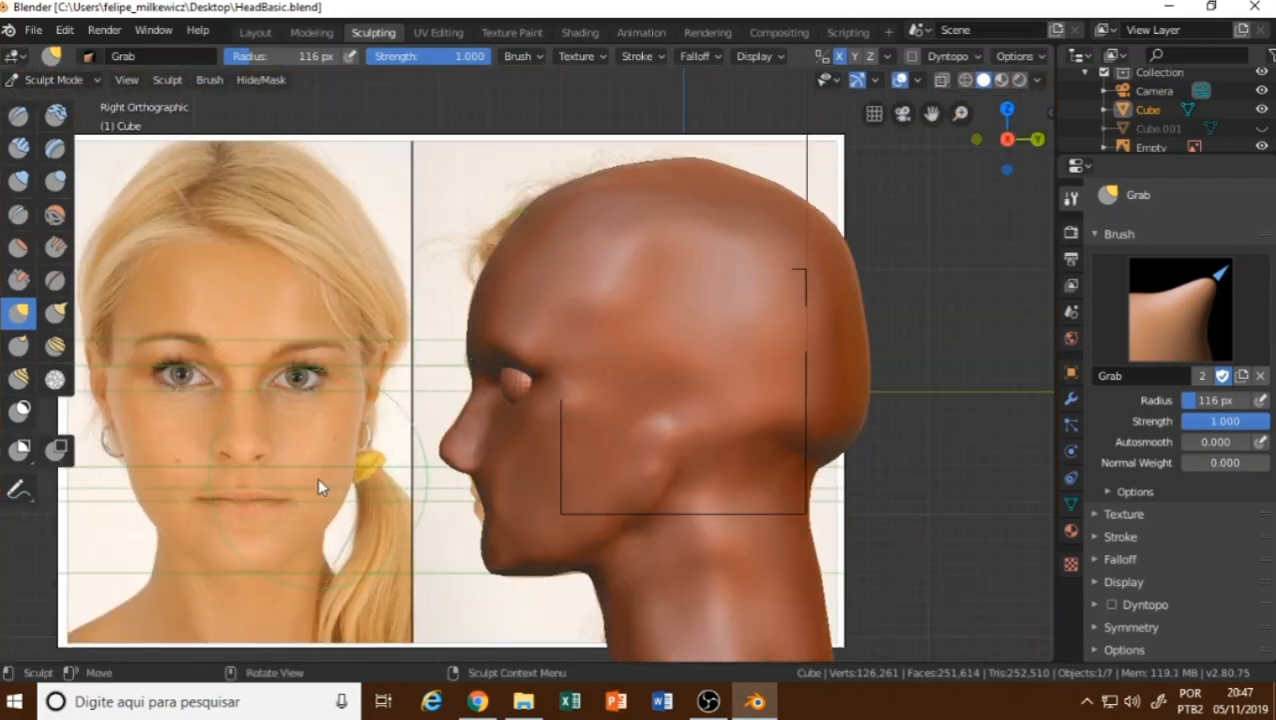
key(alt+z)
key(alt+z)
key(KP_1)
key(alt+z)
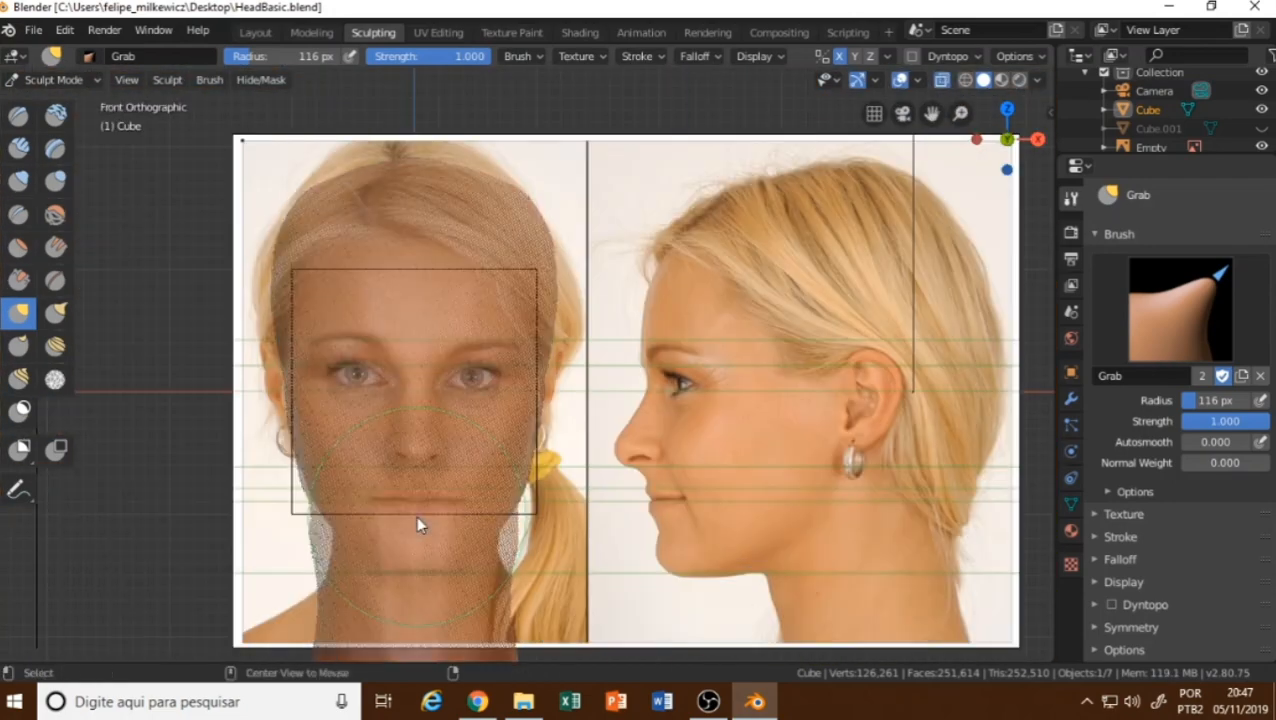
key(alt+z)
key(alt+z)
key(alt+z)
key(alt+z)
key(alt+z)
key(alt+z)
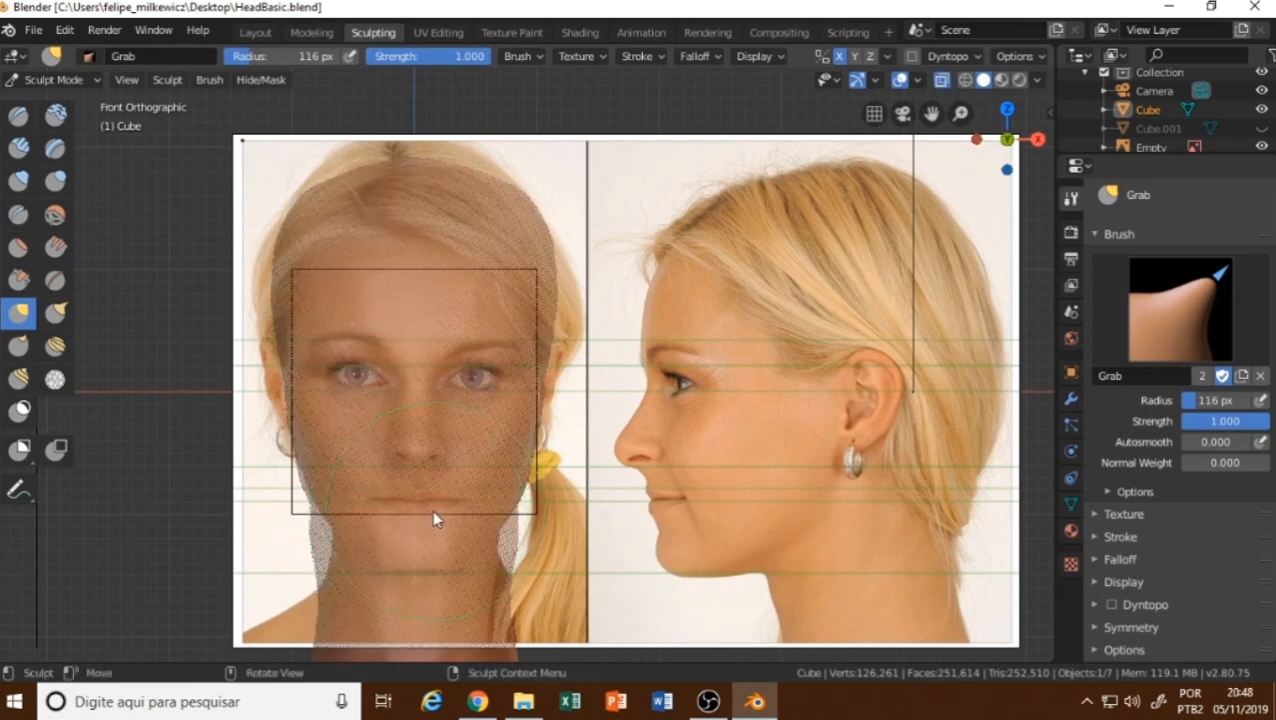
Reshape the underside of the nose and the nostril wings to the front photo with the 116 px Grab brush.
scroll(432, 509, up, 10)
key(alt+z)
key(alt+z)
key(alt+z)
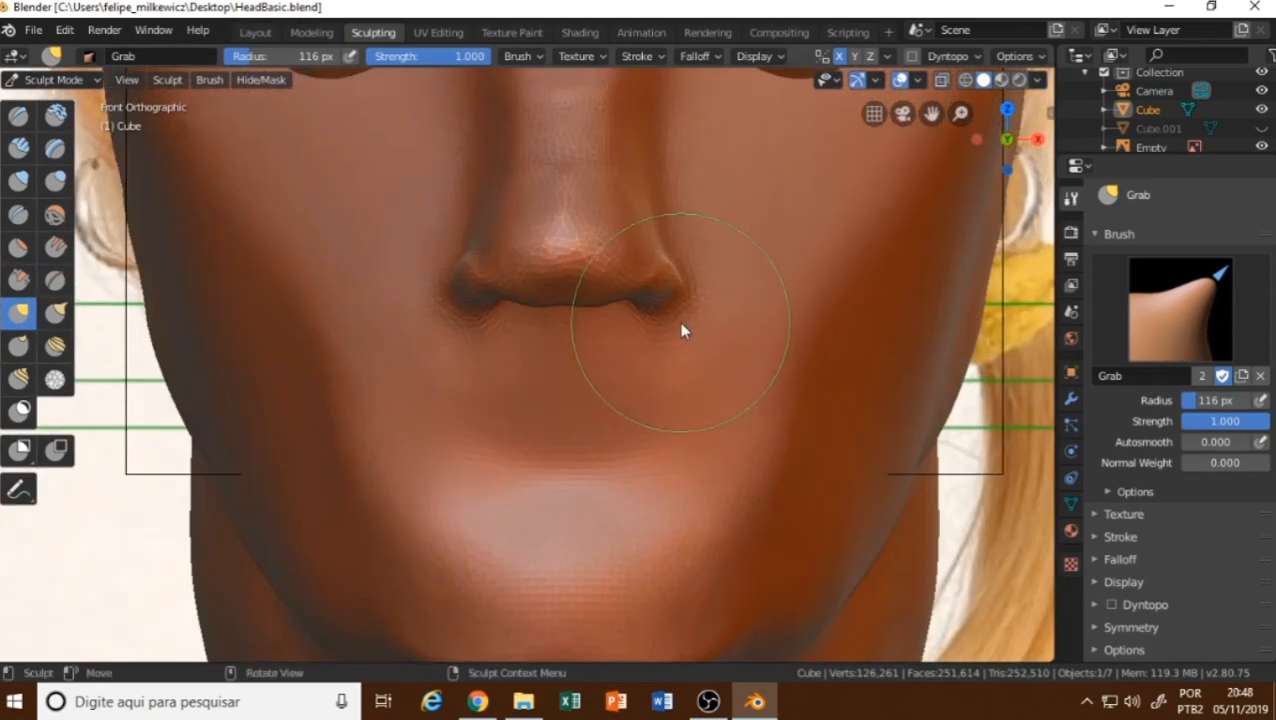
key(alt+z)
key(alt+z)
key(alt+z)
key(alt+z)
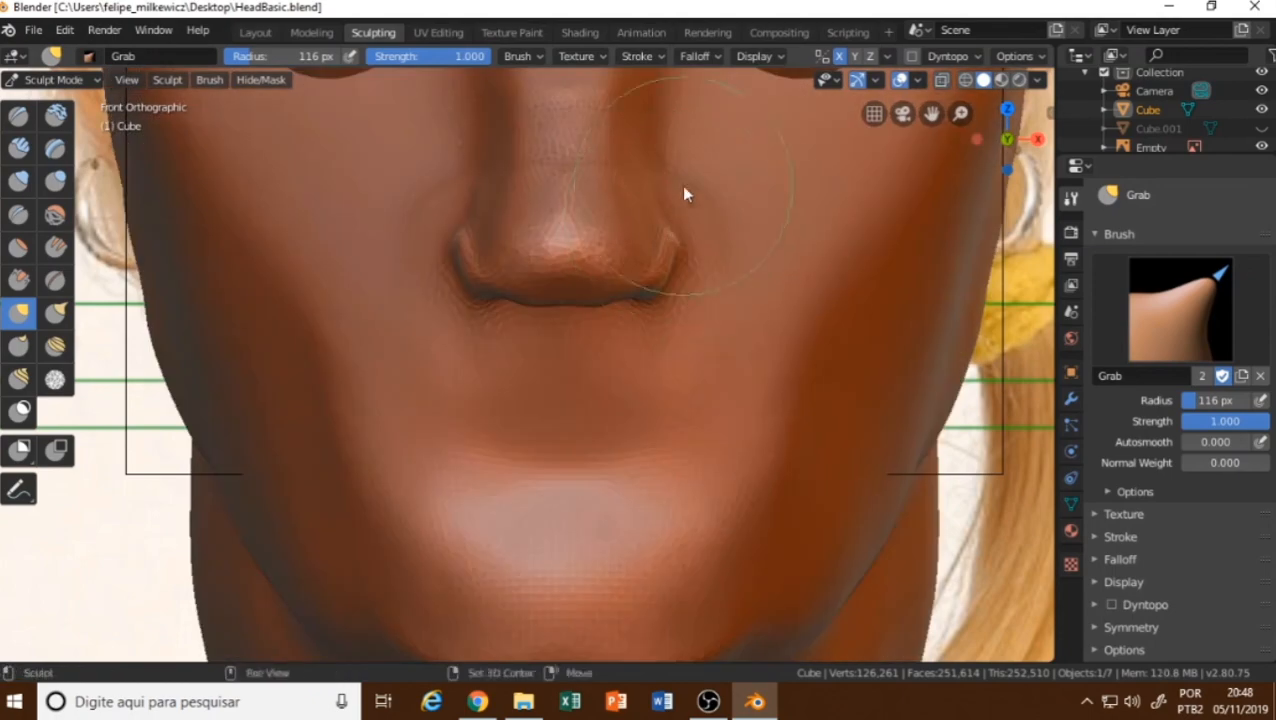
scroll(708, 362, down, 4)
middle_drag(711, 362, 560, 352)
scroll(560, 352, up, 3)
key(KP_1)
Grab the upper sides of the skull slightly inward in the front view with a 219 px brush.
scroll(600, 330, down, 3)
mouse_move(750, 100)
shift+middle_down()
mouse_move(585, 393)
mouse_move(582, 457)
shift+middle_up()
key(f)
click(690, 278)
drag(634, 312, 618, 314)
drag(634, 371, 625, 373)
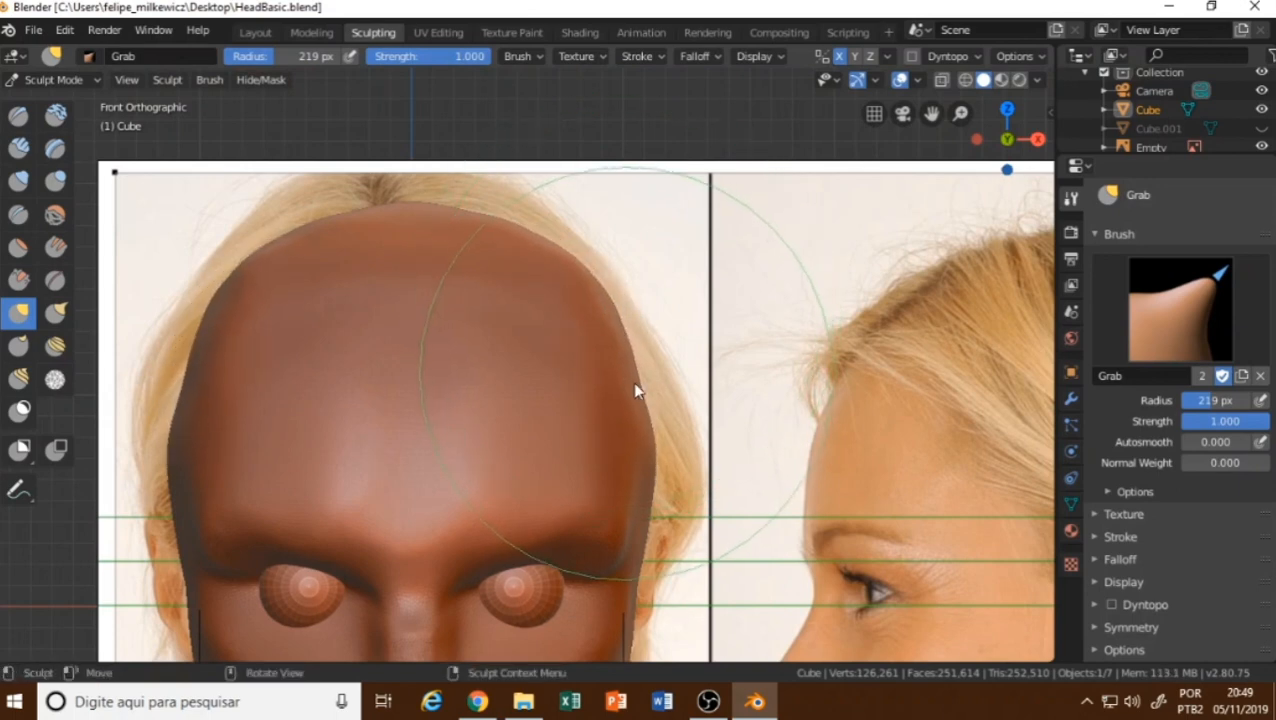
drag(650, 436, 646, 440)
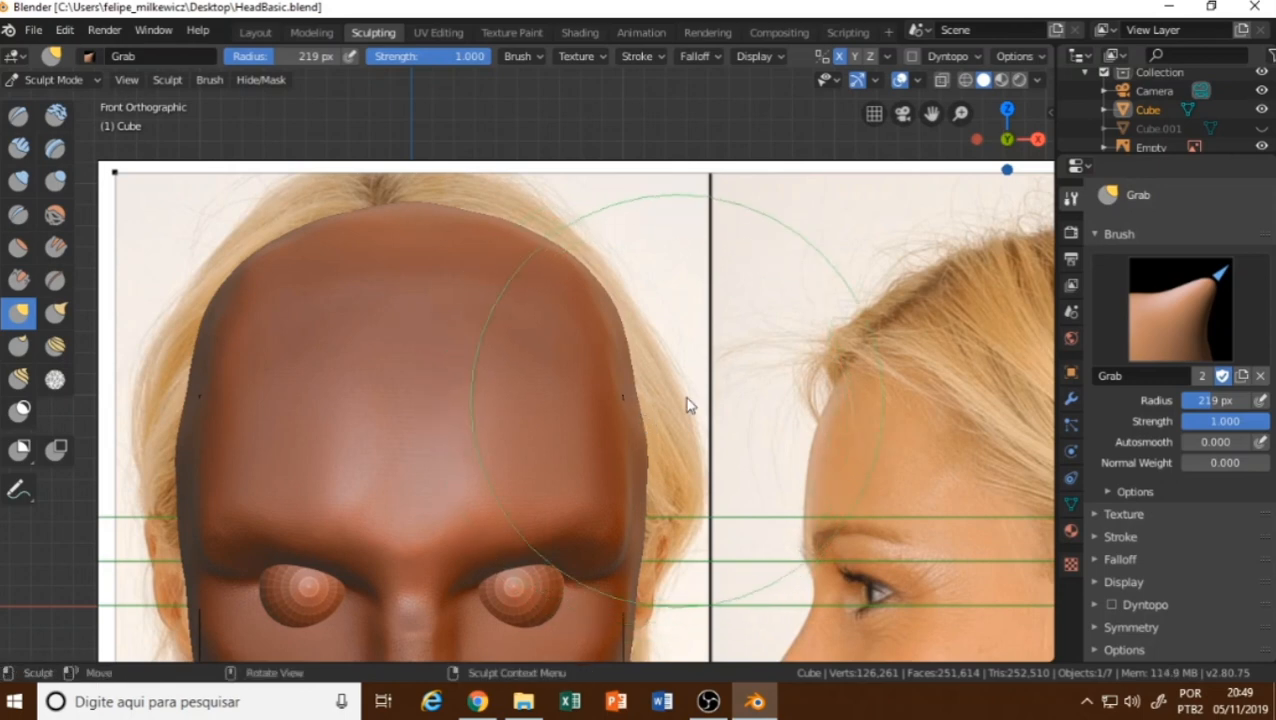
Hide the refMirror object from the viewport.
scroll(1158, 112, down, 2)
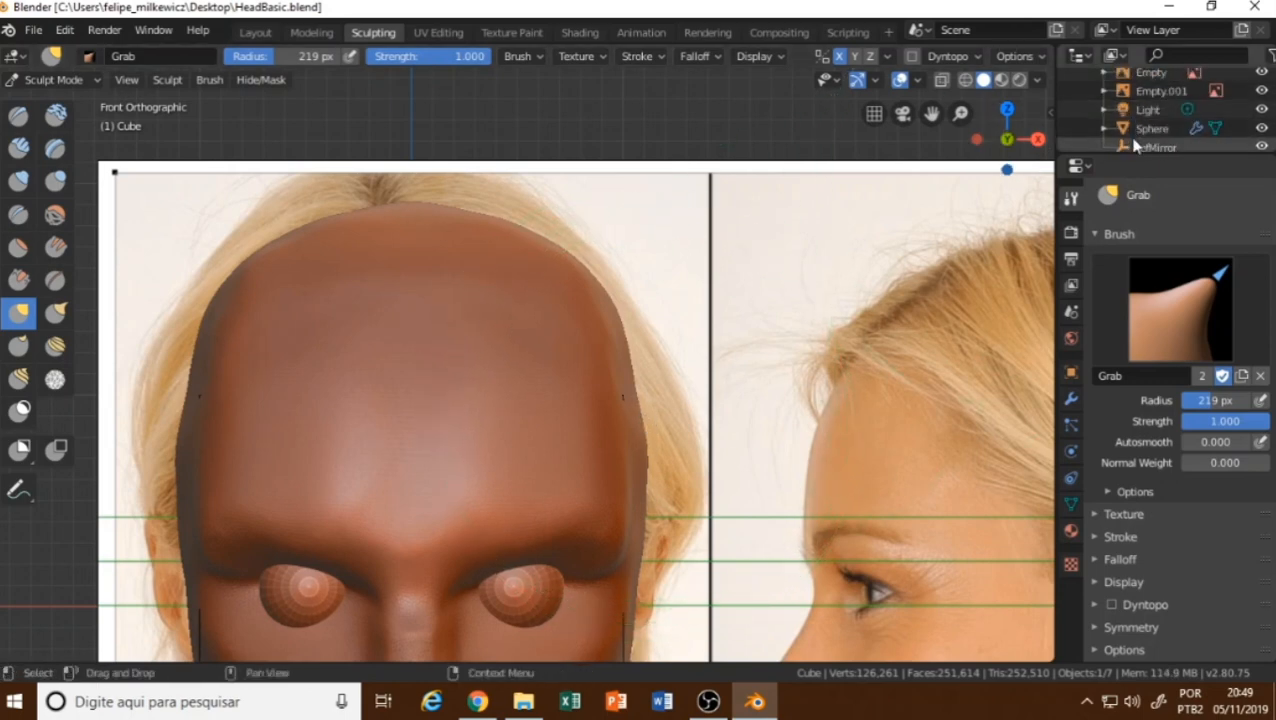
scroll(1240, 140, down, 1)
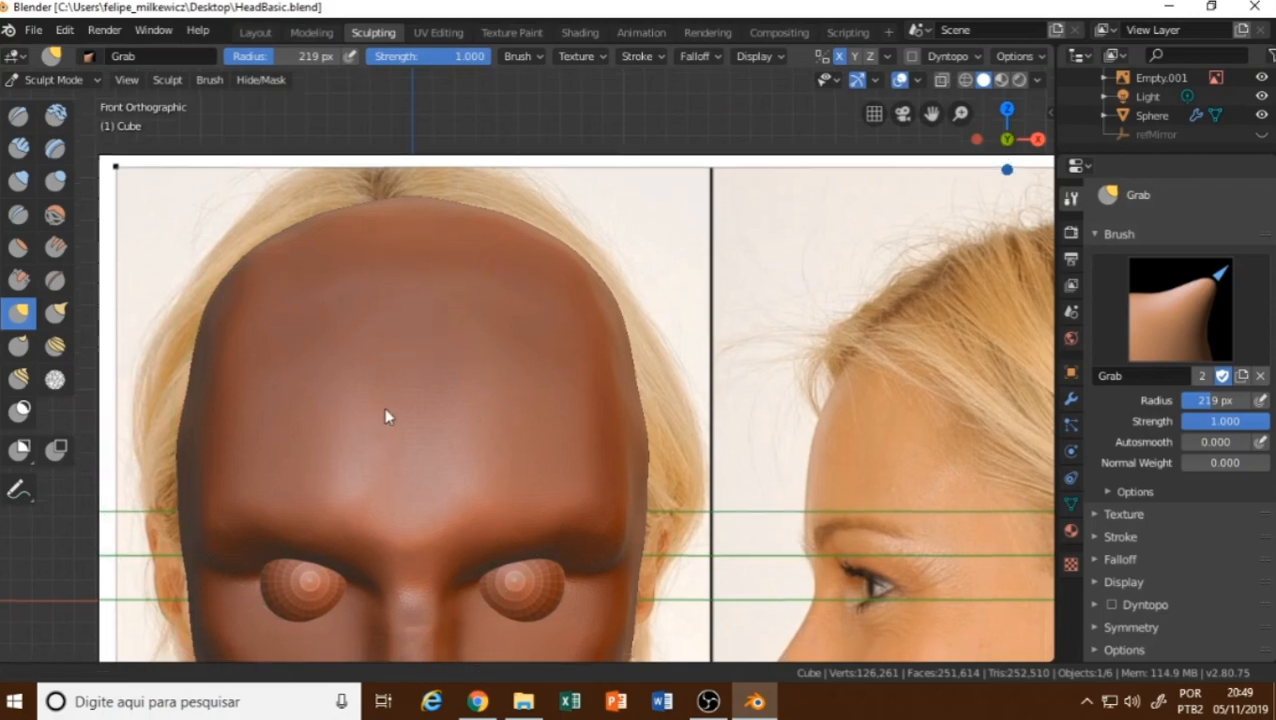
shift+middle_drag(387, 416, 447, 336)
shift+middle_drag(492, 461, 498, 384)
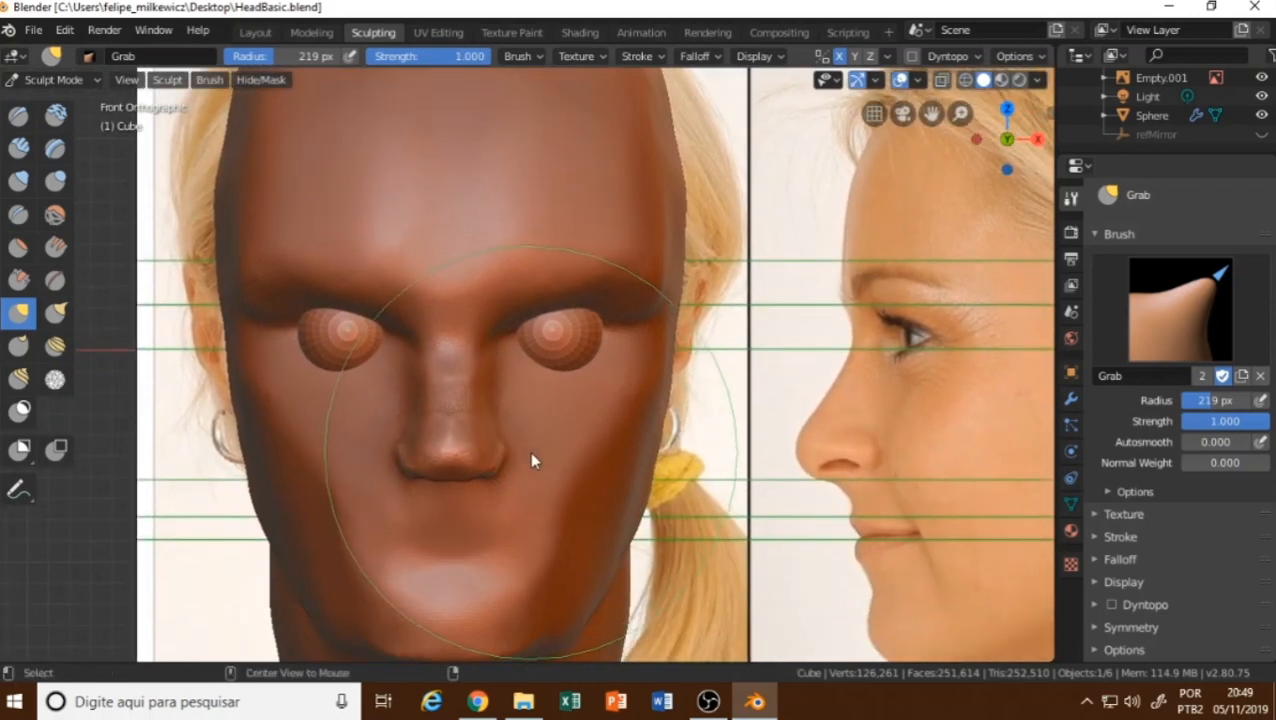
Compare the eye sockets and nose with the front photo in see-through and solid display.
key(alt+z)
key(alt+z)
scroll(510, 433, up, 3)
key(alt+z)
key(alt+z)
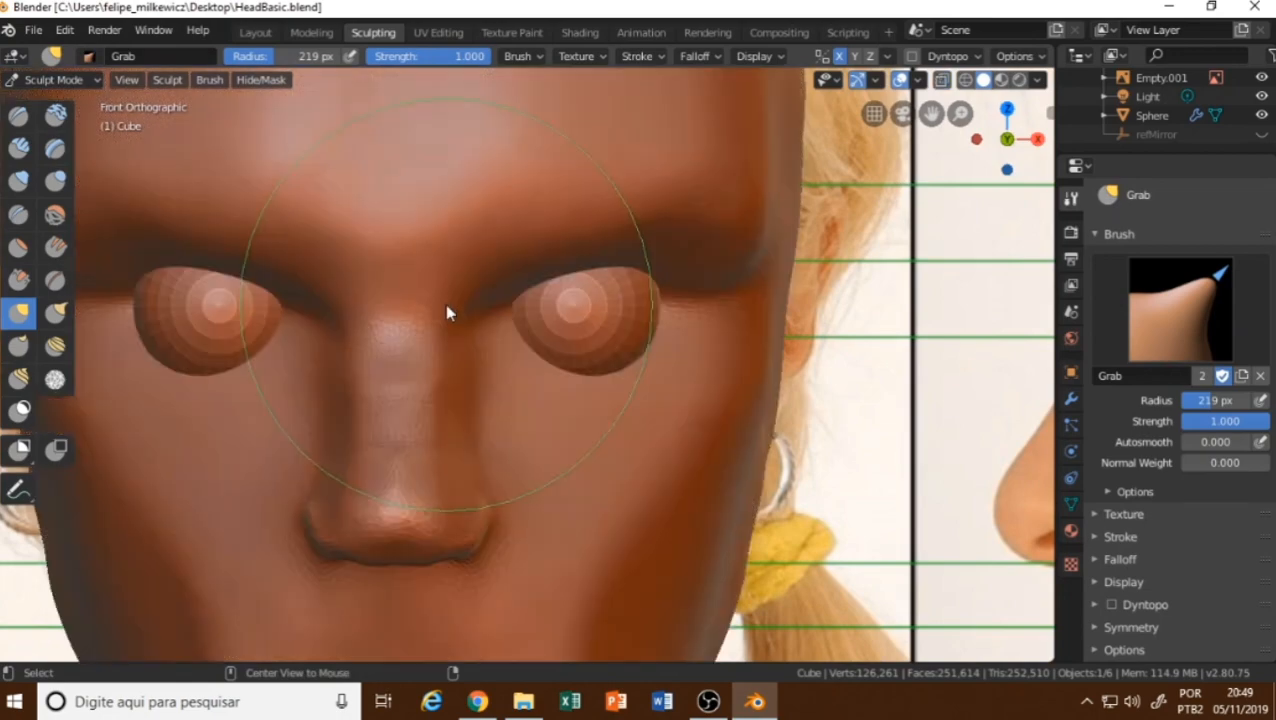
key(alt+z)
key(alt+z)
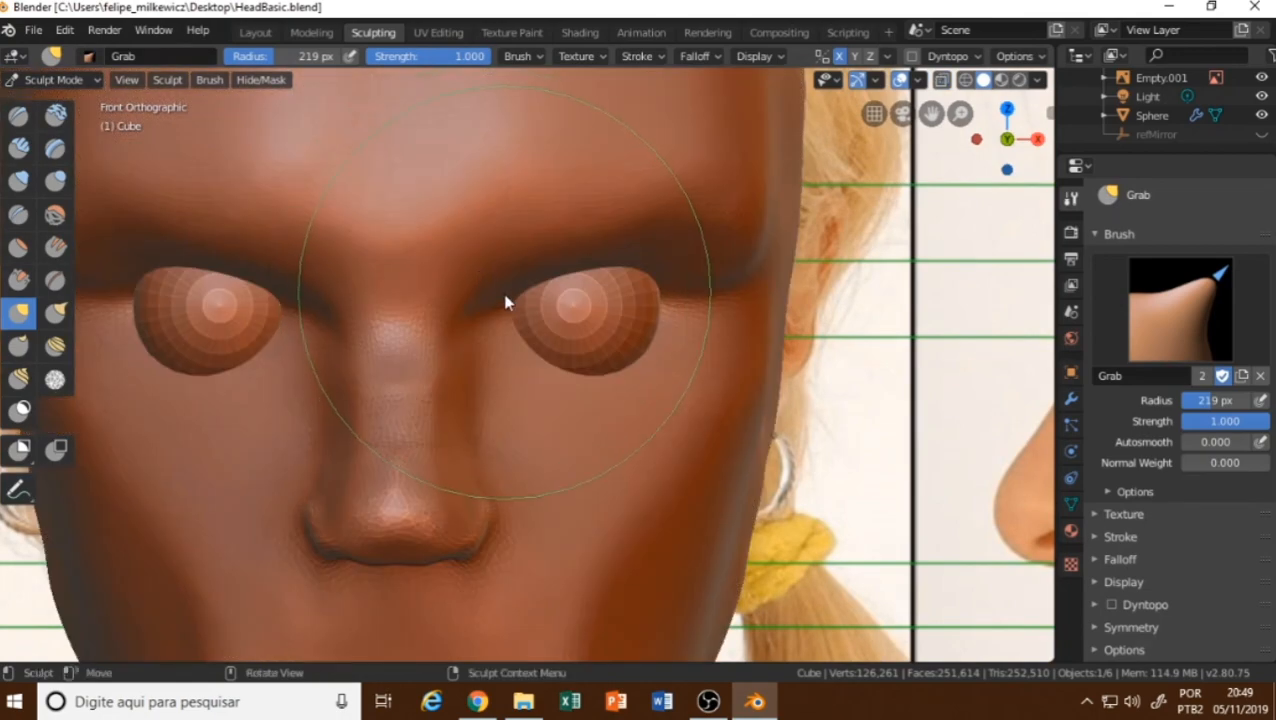
key(alt+z)
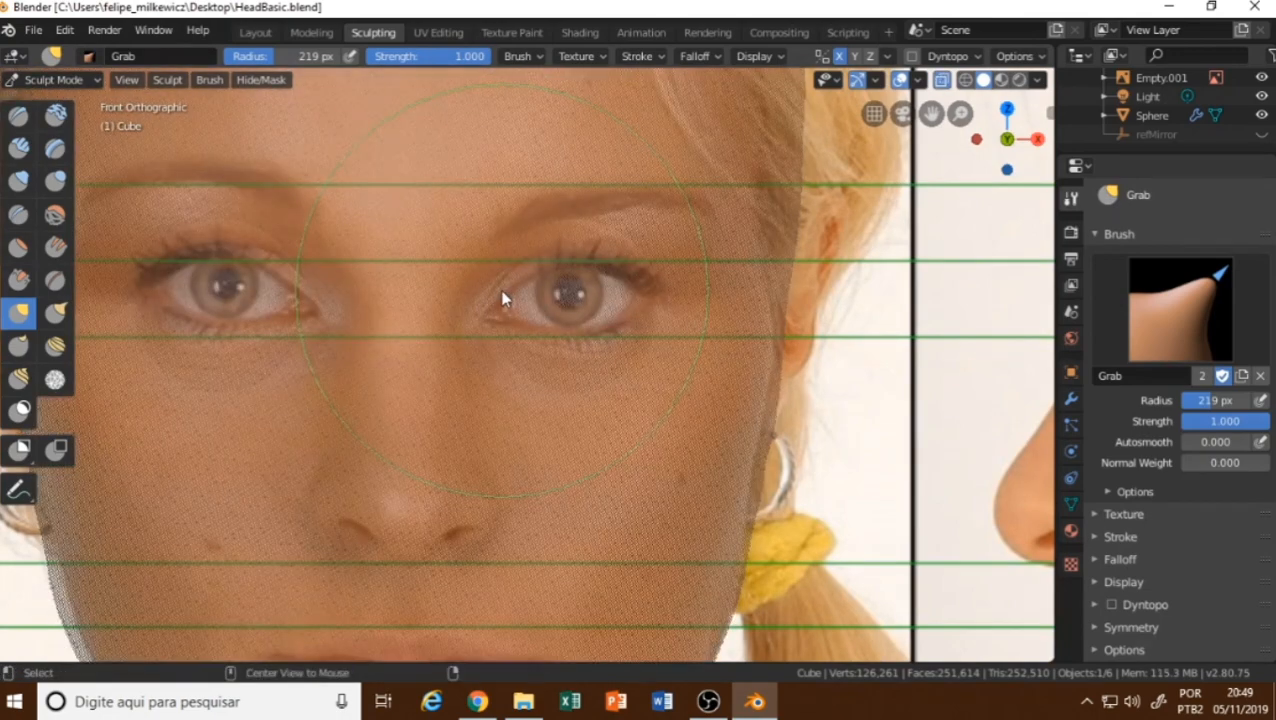
key(alt+z)
key(alt+z)
key(alt+z)
key(alt+z)
key(alt+z)
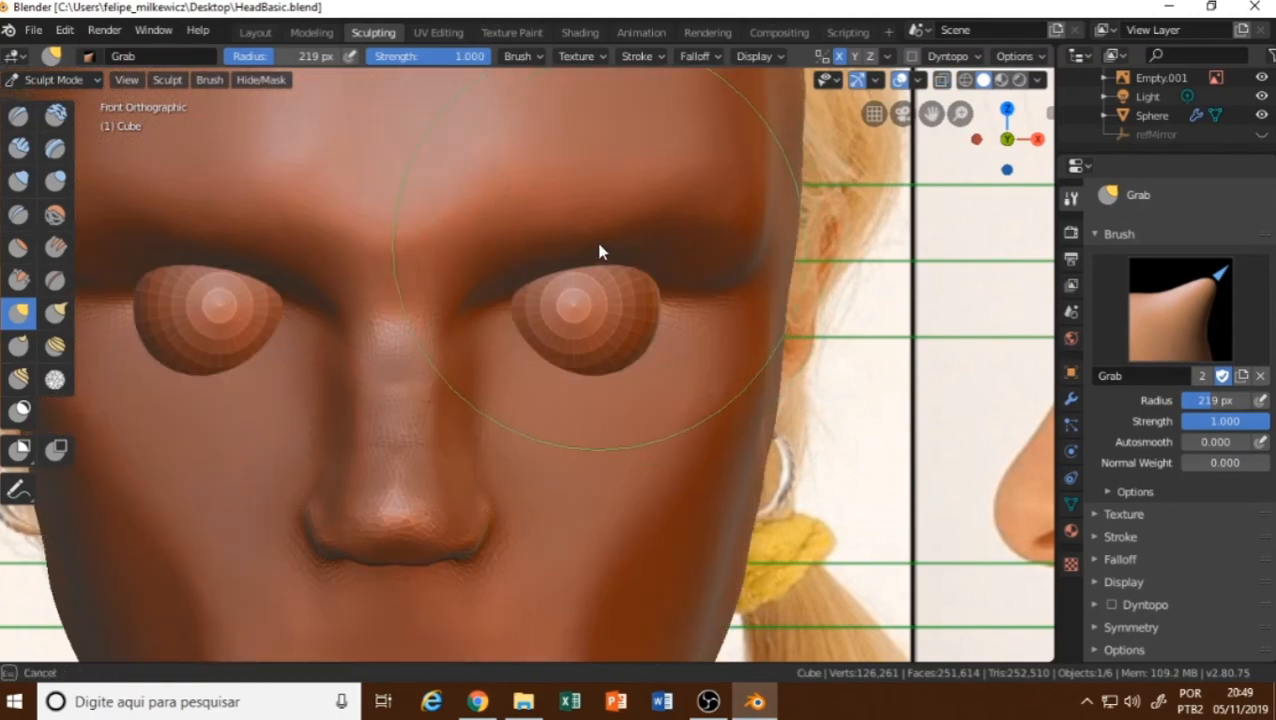
Widen the upper and outer edges of the eye sockets toward the front photo's eyes with the 219 px Grab brush.
key(alt+z)
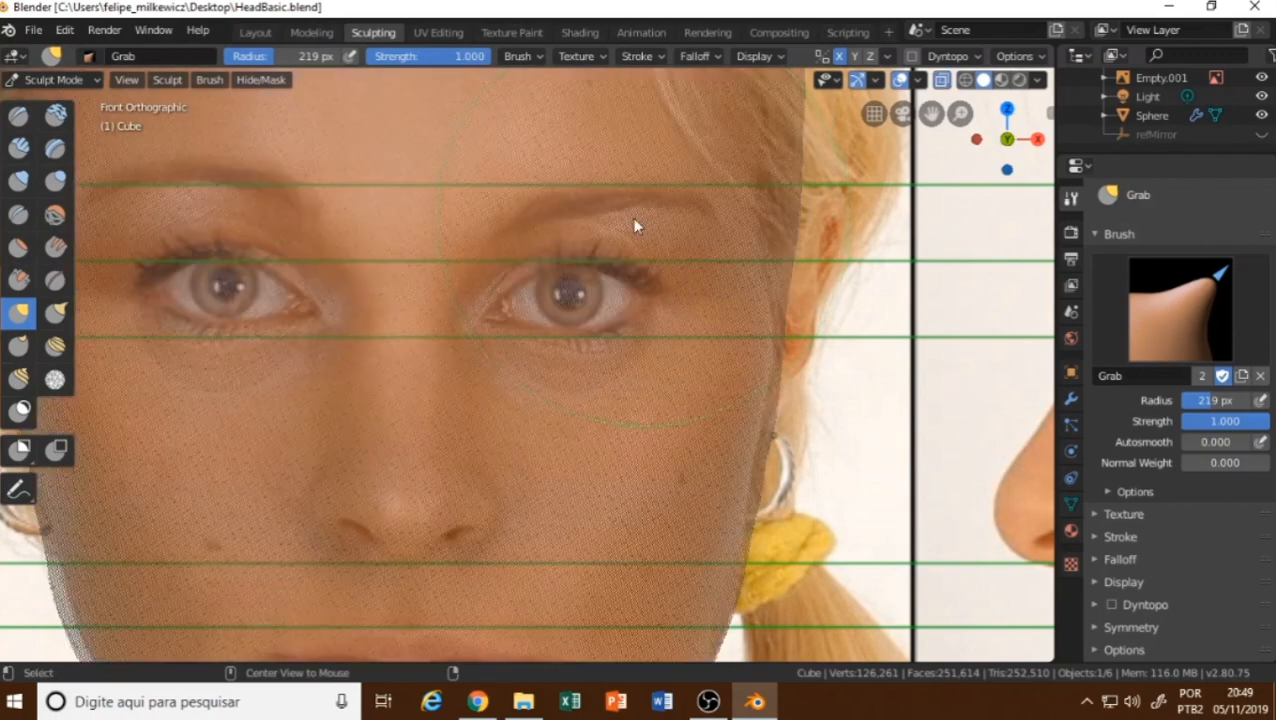
key(alt+z)
key(alt+z)
key(alt+z)
key(alt+z)
key(alt+z)
key(alt+z)
key(alt+z)
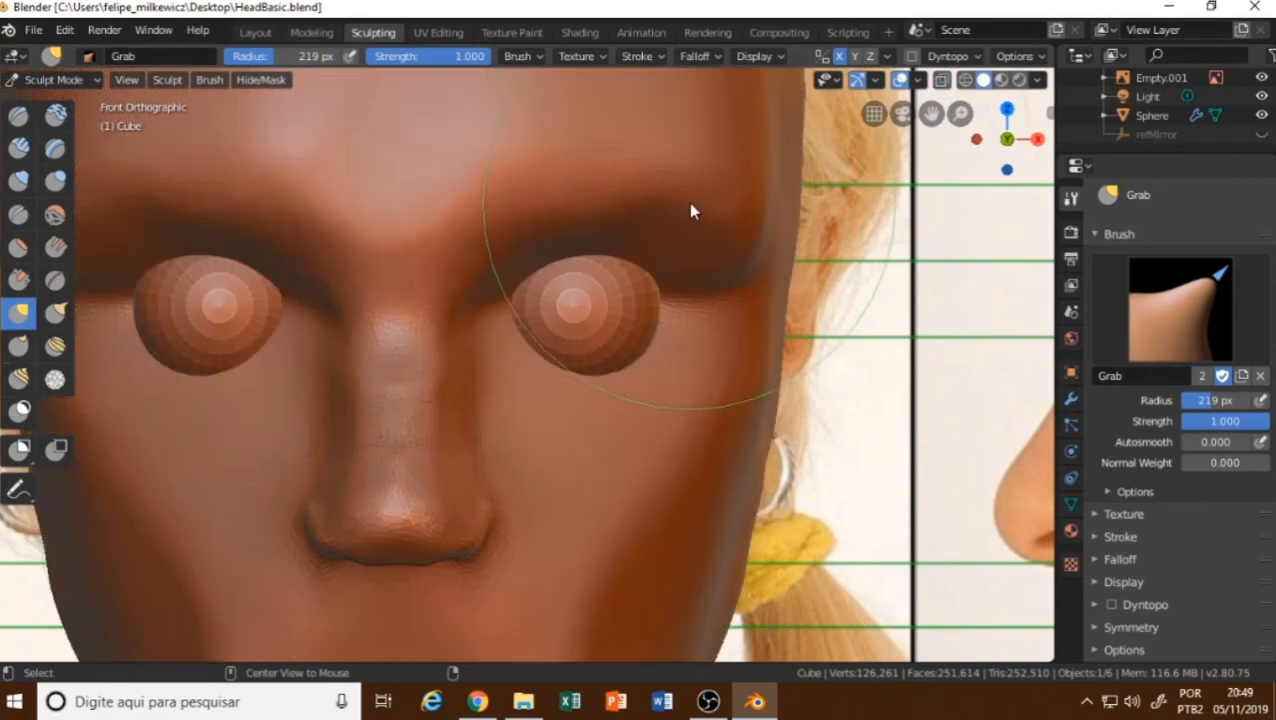
key(alt+z)
key(alt+z)
drag(672, 262, 676, 300)
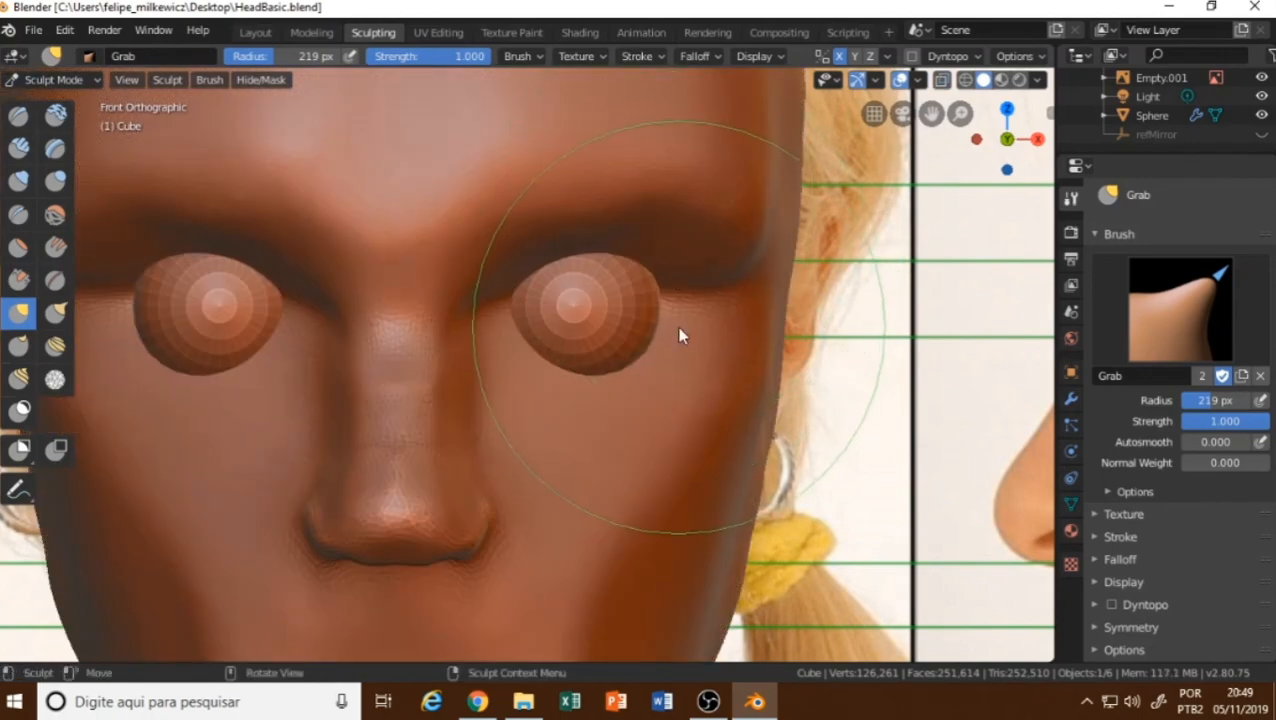
Enable Dyntopo and carve back the eye sockets' lower edges around the eyeballs with a 77 px Blob brush.
click(908, 55)
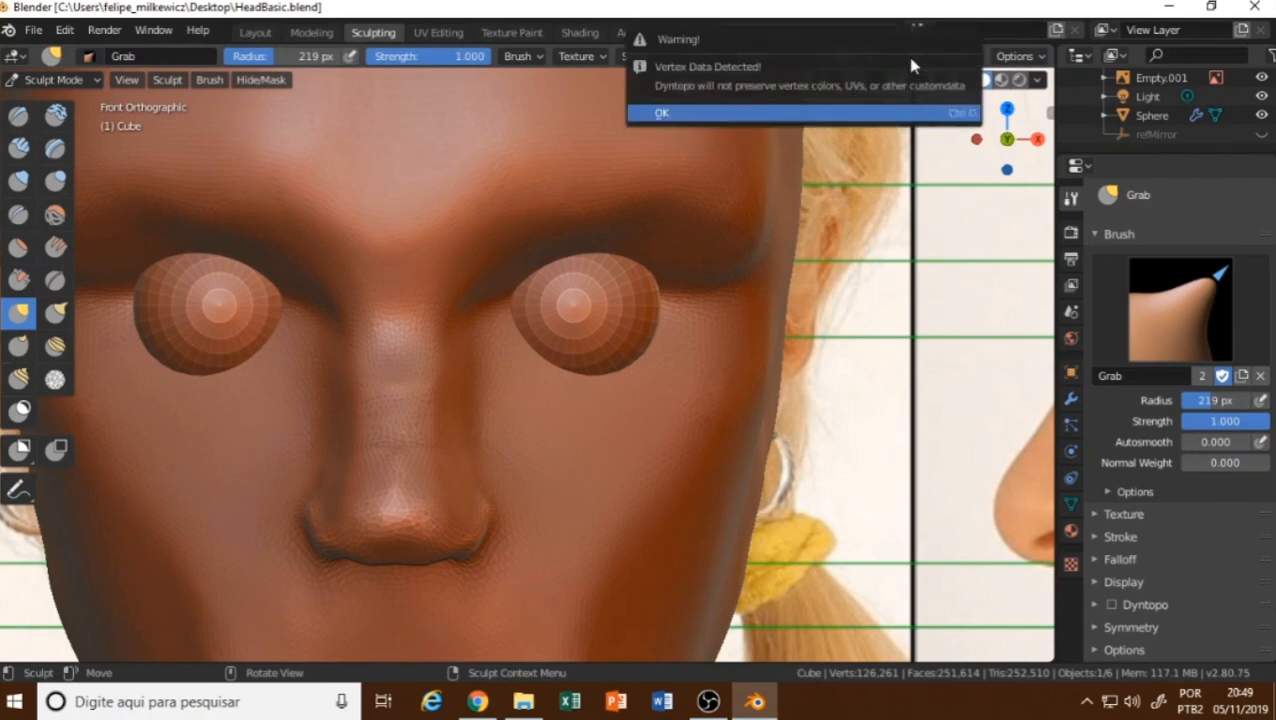
click(785, 115)
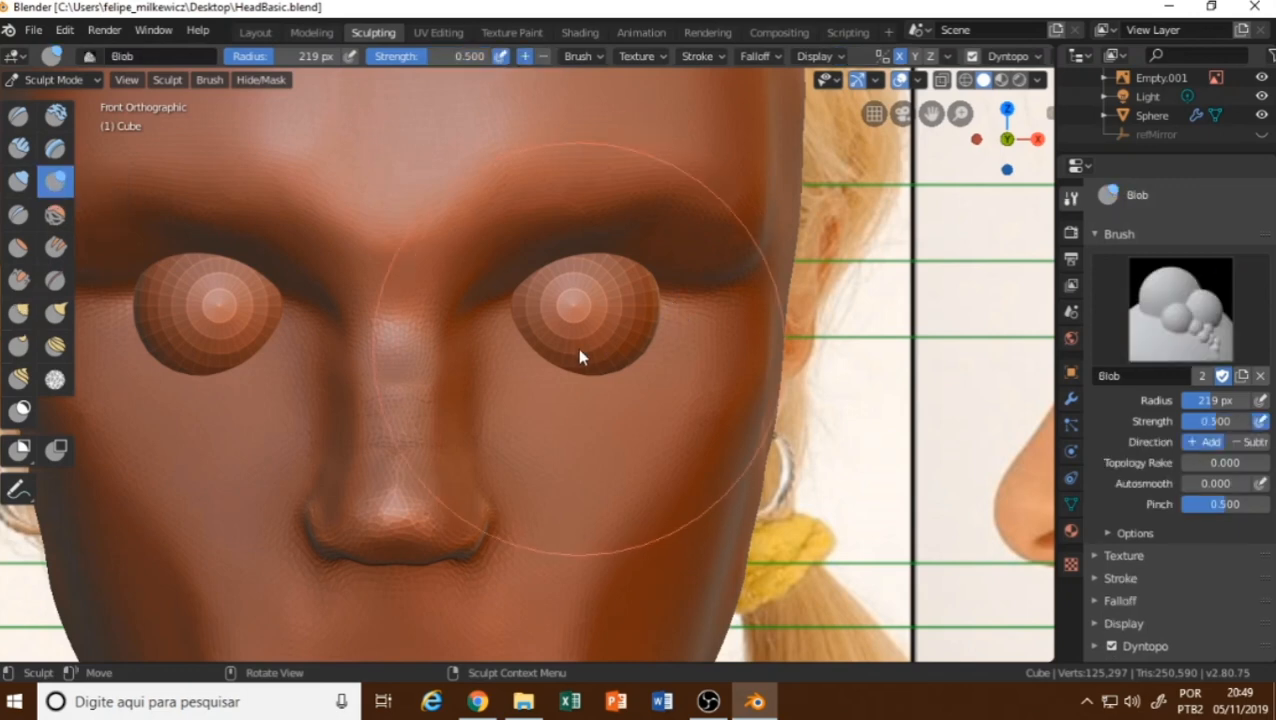
key(f)
click(480, 438)
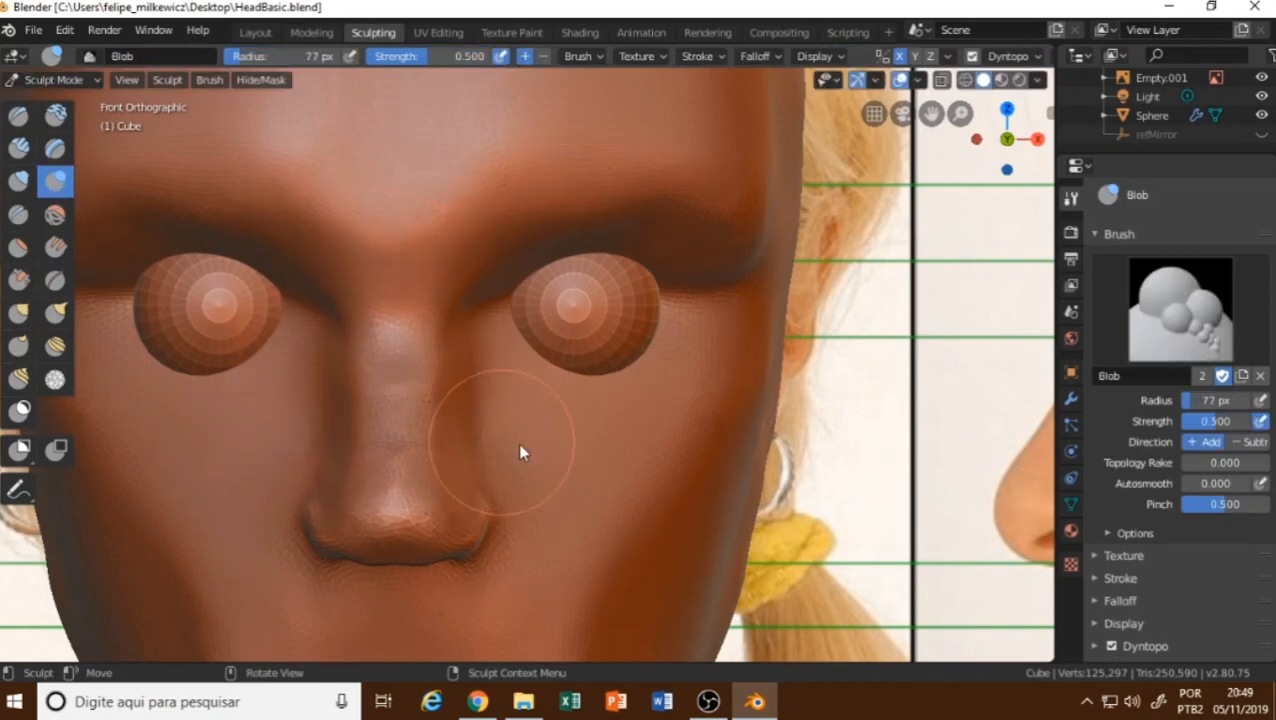
mouse_move(542, 370)
mouse_down()
mouse_move(545, 350)
mouse_move(562, 358)
mouse_move(546, 341)
mouse_up()
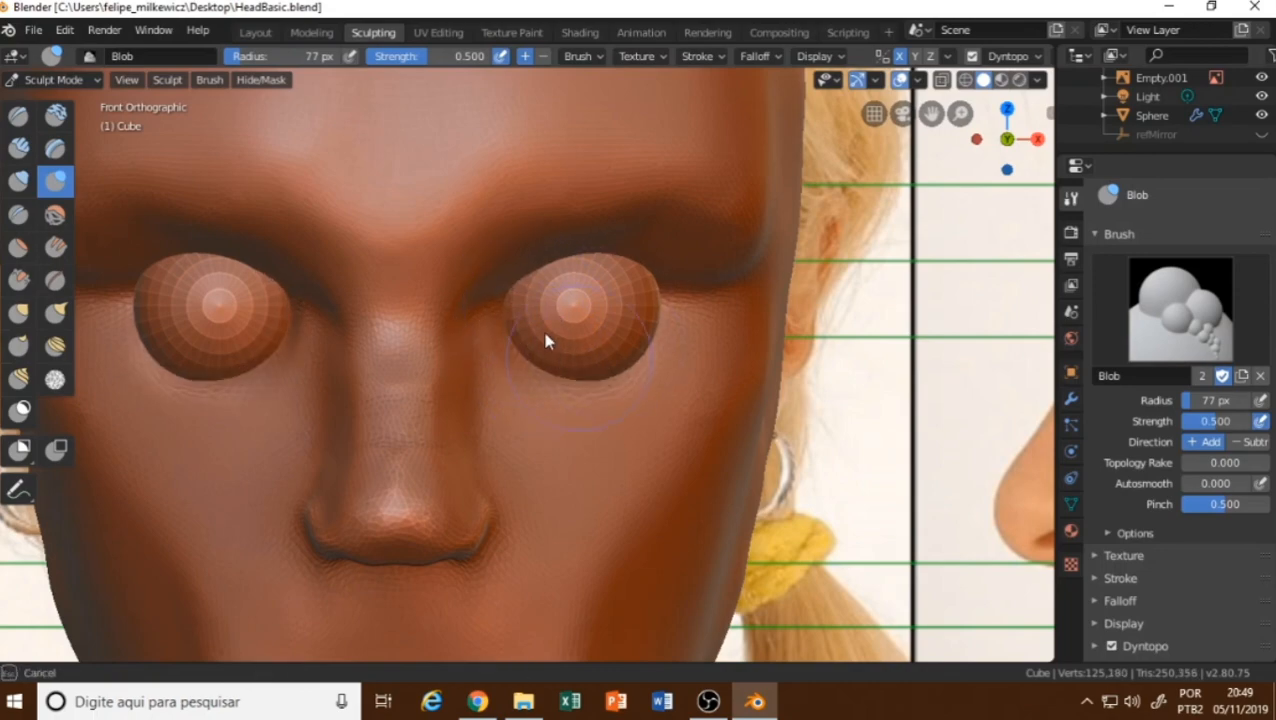
drag(584, 298, 553, 255)
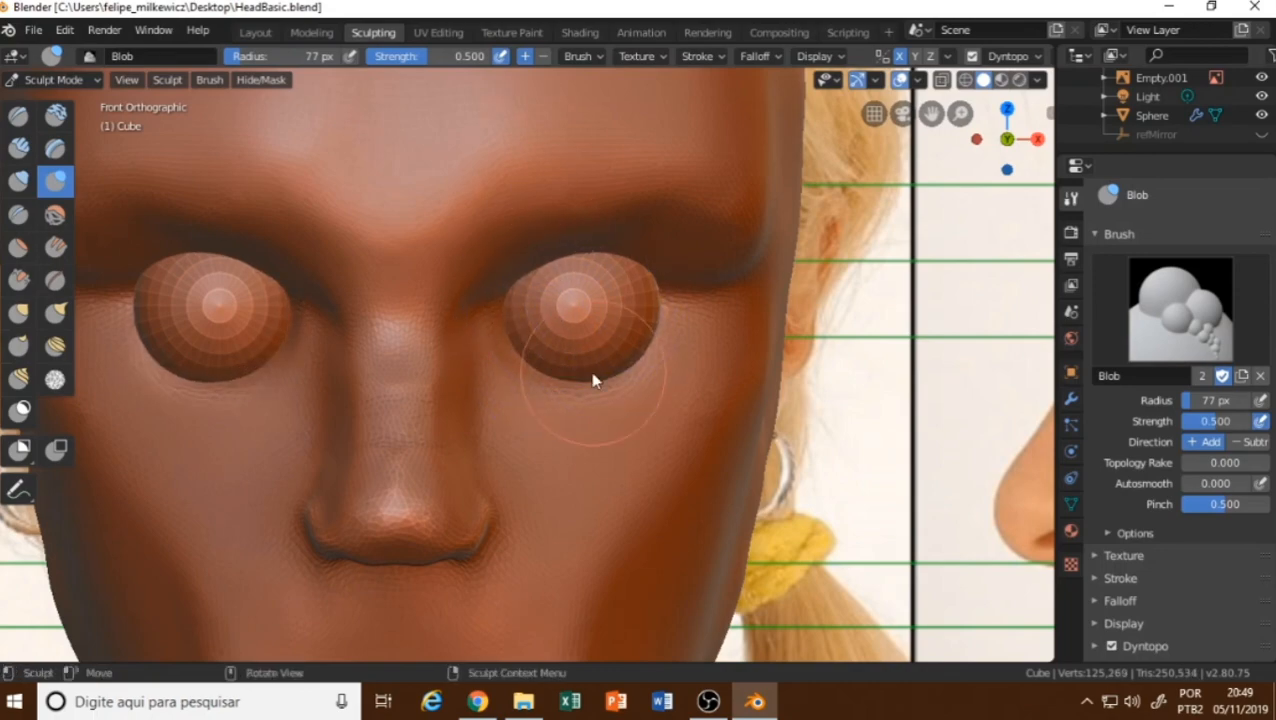
mouse_move(592, 380)
middle_down()
mouse_move(552, 370)
mouse_move(550, 398)
mouse_move(567, 384)
middle_up()
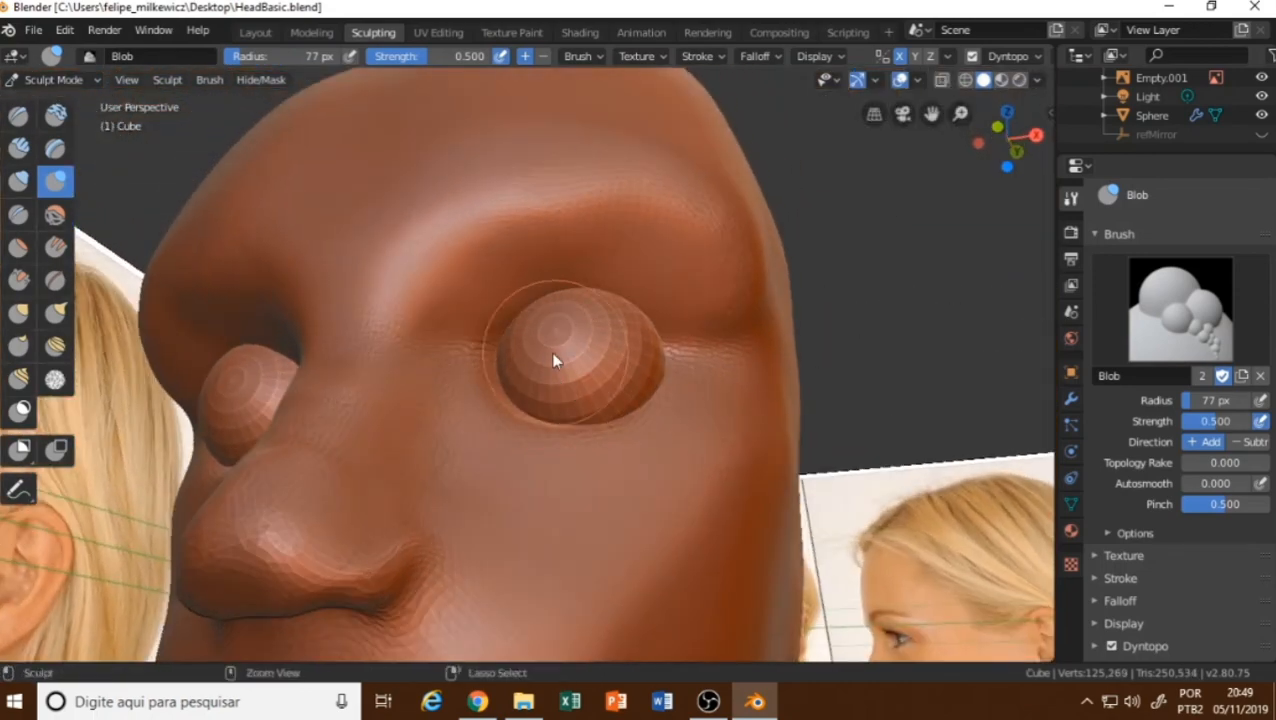
Carve the inner and lower rims of the eye sockets closer around the eyeballs with the Blob brush.
mouse_move(556, 361)
mouse_down()
mouse_move(515, 333)
mouse_move(519, 423)
mouse_move(526, 410)
mouse_up()
middle_drag(526, 410, 601, 416)
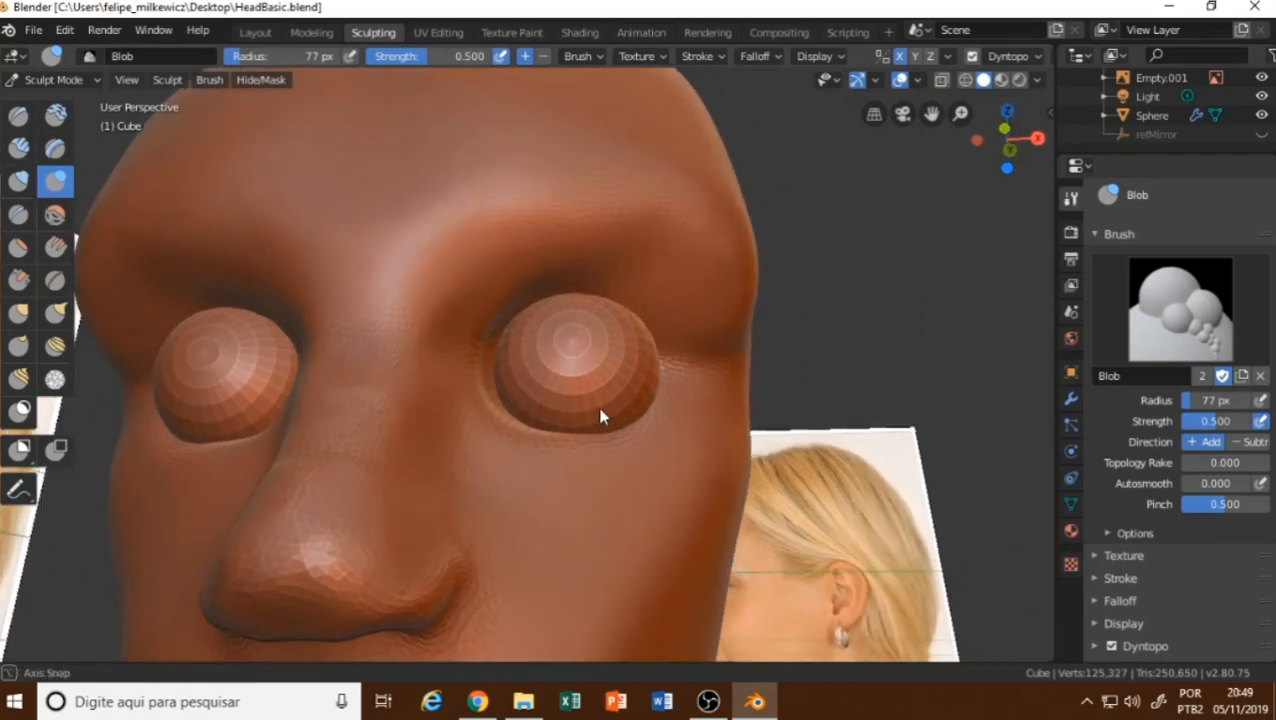
scroll(627, 350, up, 2)
mouse_move(624, 373)
mouse_down()
mouse_move(591, 394)
mouse_move(600, 378)
mouse_up()
middle_drag(622, 368, 594, 373)
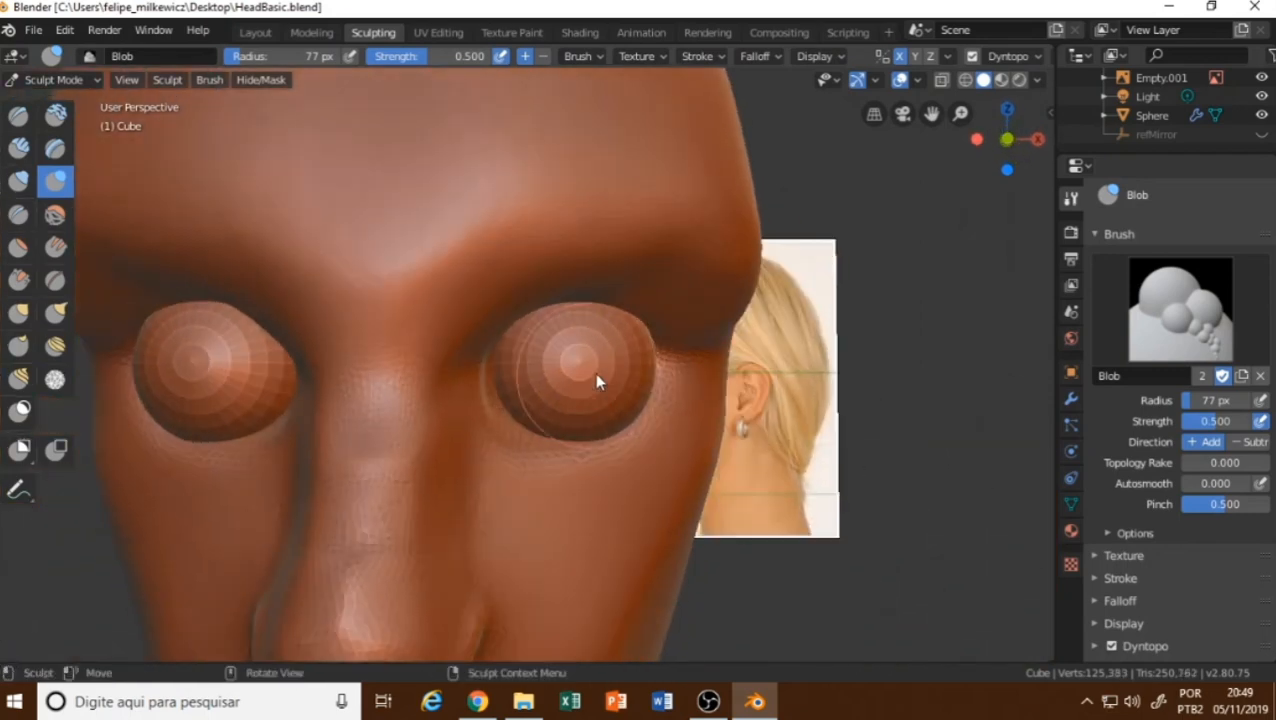
Shape the outer rims of the eye sockets and build up thick lower eyelids beneath the eyeballs.
ctrl+drag(653, 340, 630, 388)
middle_drag(612, 365, 640, 362)
ctrl+drag(643, 364, 625, 362)
middle_drag(612, 350, 583, 338)
mouse_move(585, 346)
mouse_down()
mouse_move(555, 356)
mouse_move(529, 343)
mouse_move(530, 436)
mouse_move(643, 421)
mouse_move(652, 436)
mouse_move(540, 400)
mouse_up()
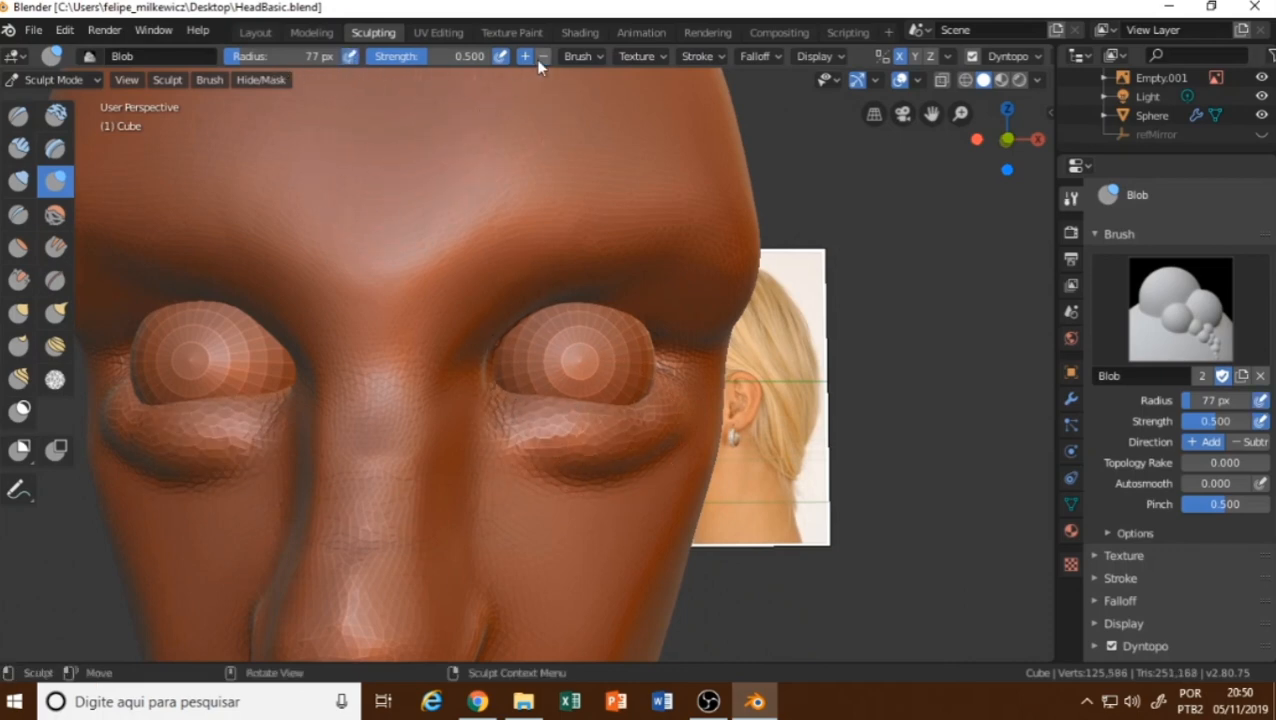
Check the Blob brush options and enable Dyntopo smooth shading with Subdivide Collapse refinement and Constant Detail.
click(590, 57)
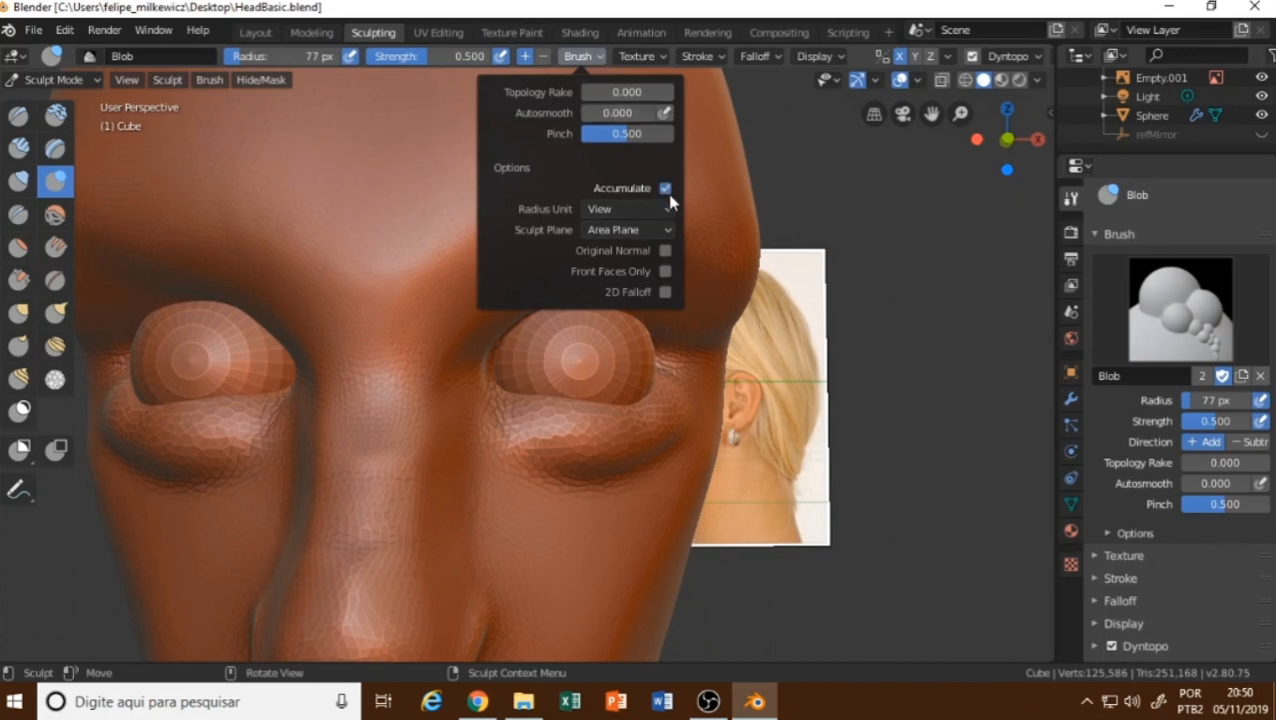
click(1022, 57)
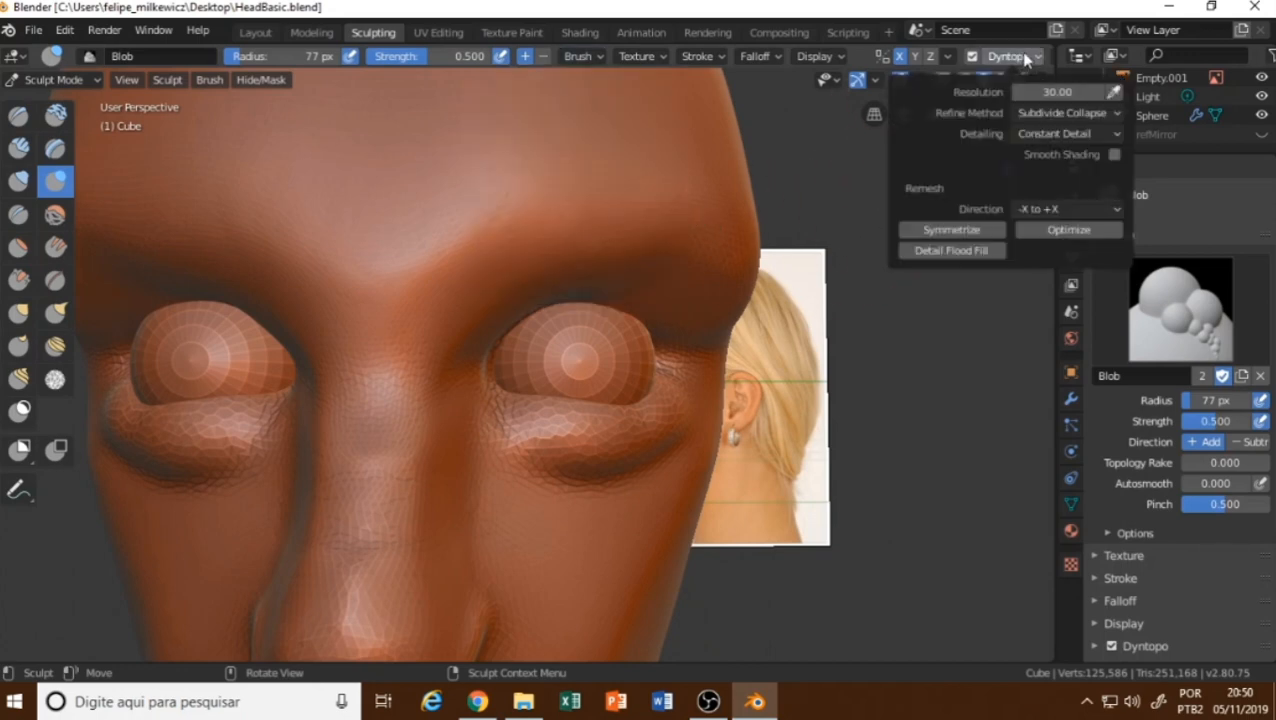
click(1074, 113)
click(1080, 134)
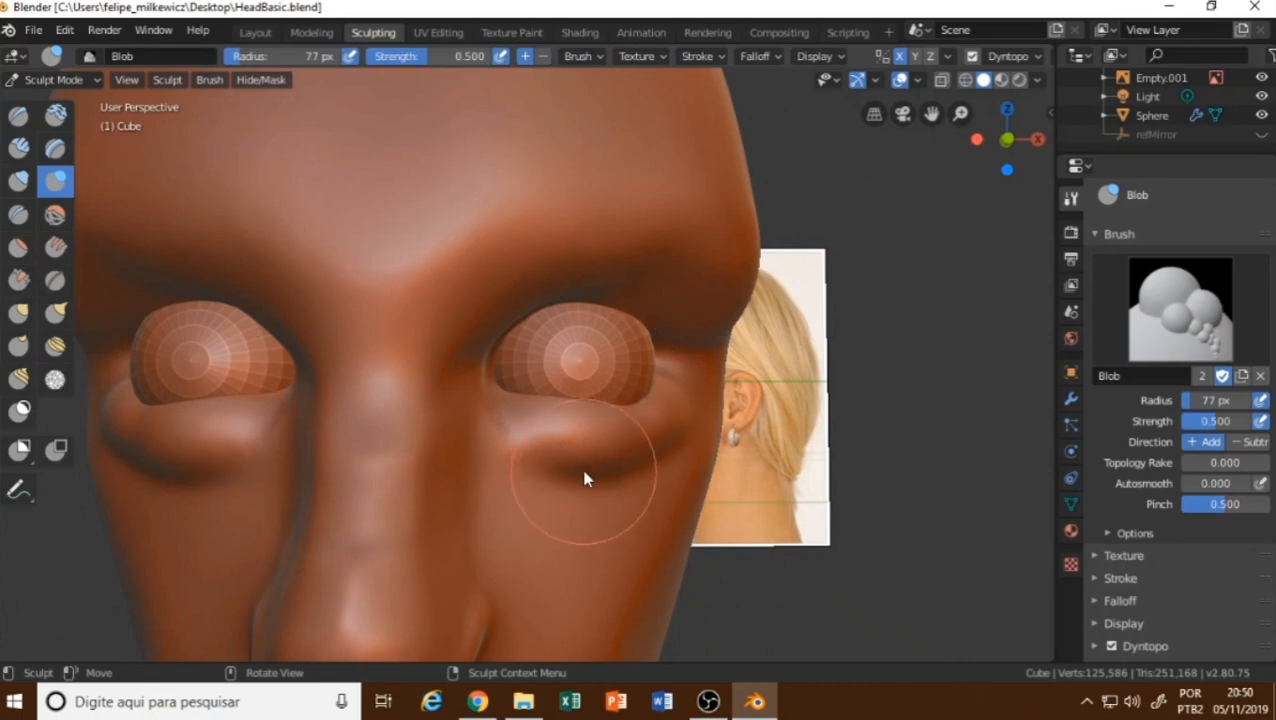
Build up the upper eyelids over the eyeballs, from the inner to the outer eye corners, with the Blob brush.
shift+middle_drag(579, 449, 521, 421)
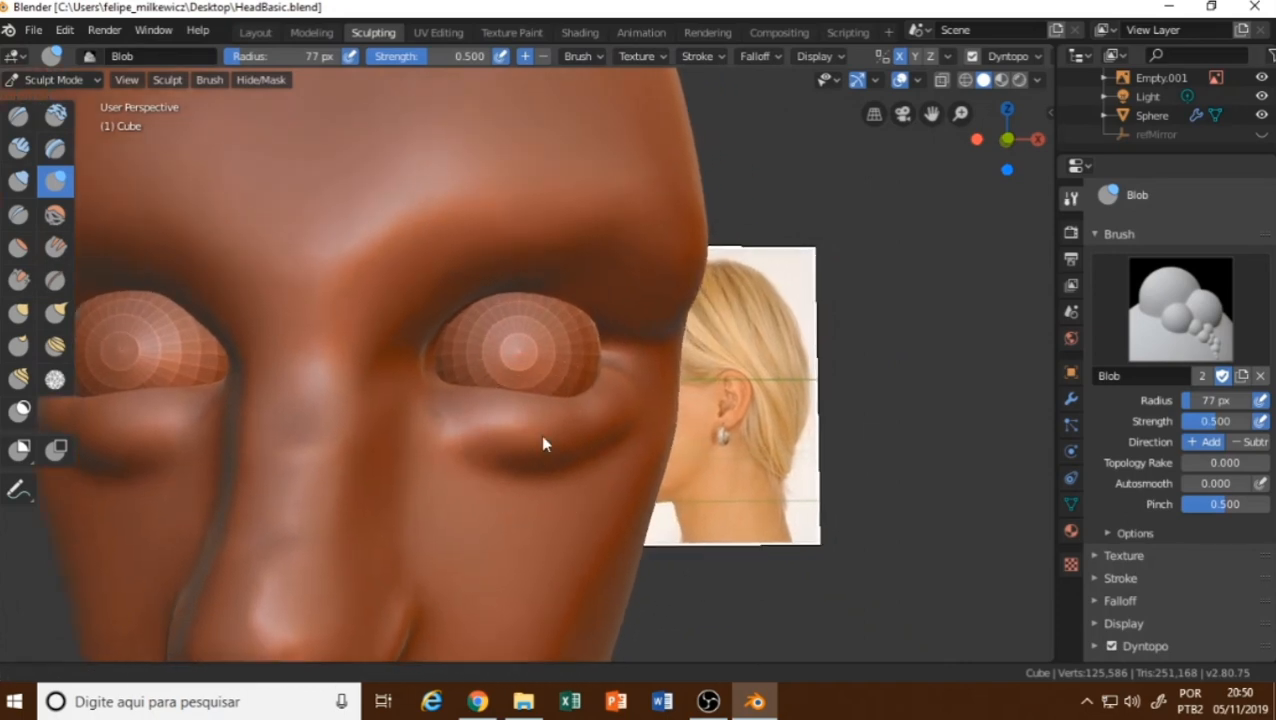
scroll(538, 430, up, 1)
mouse_move(459, 399)
mouse_down()
mouse_move(440, 405)
mouse_move(595, 401)
mouse_move(572, 313)
mouse_move(558, 326)
mouse_move(621, 343)
mouse_move(617, 364)
mouse_move(601, 345)
mouse_move(632, 379)
mouse_move(621, 379)
mouse_move(624, 352)
mouse_move(590, 339)
mouse_move(627, 379)
mouse_move(459, 336)
mouse_up()
mouse_move(407, 369)
mouse_down()
mouse_move(425, 360)
mouse_move(446, 404)
mouse_move(422, 385)
mouse_move(450, 336)
mouse_move(584, 319)
mouse_move(621, 370)
mouse_move(455, 345)
mouse_move(646, 364)
mouse_up()
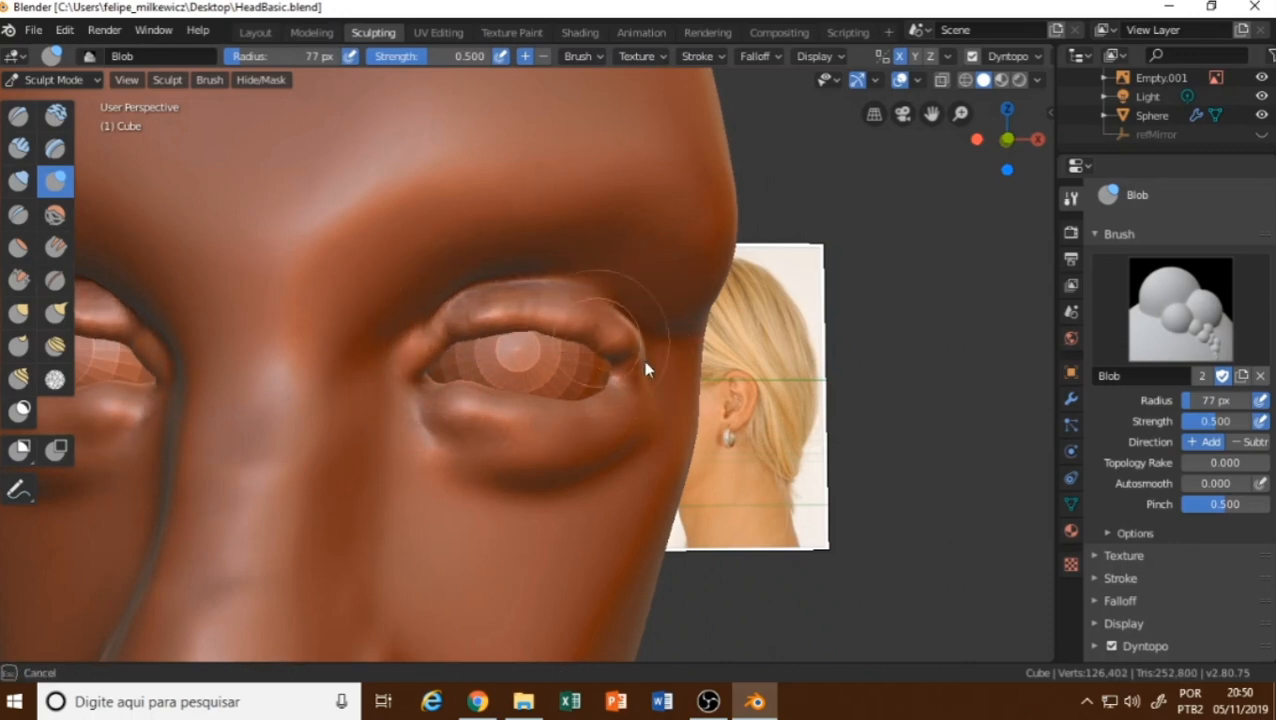
middle_drag(646, 364, 584, 345)
drag(584, 345, 716, 383)
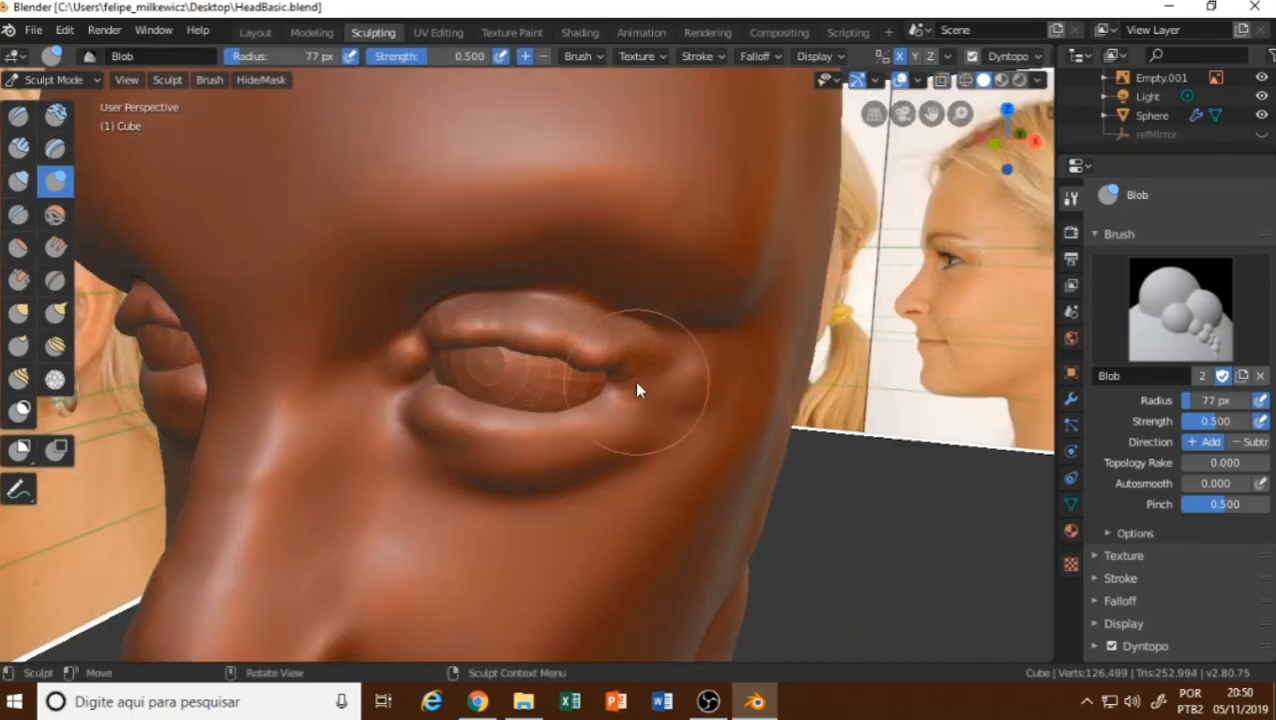
Smooth the lumpy upper and lower eyelids, including the inner eye corners.
shift+drag(468, 425, 402, 338)
middle_drag(402, 338, 495, 350)
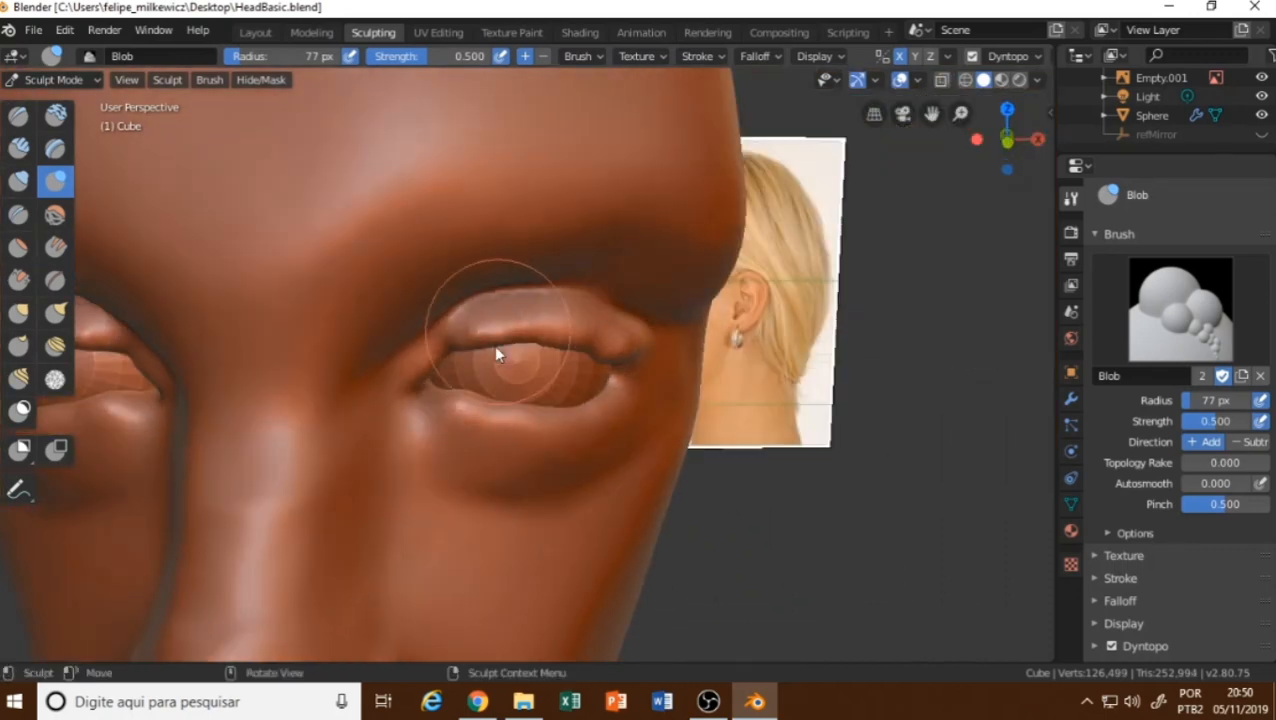
shift+drag(470, 325, 568, 308)
middle_drag(574, 309, 430, 345)
shift+drag(430, 345, 540, 335)
middle_drag(597, 380, 715, 338)
Add a little more volume along the upper eyelid's edge with the Blob brush and check it from several angles.
scroll(605, 340, up, 3)
middle_drag(360, 315, 431, 342)
mouse_move(433, 350)
mouse_down()
mouse_move(407, 313)
mouse_move(336, 356)
mouse_move(444, 299)
mouse_move(362, 348)
mouse_move(470, 313)
mouse_up()
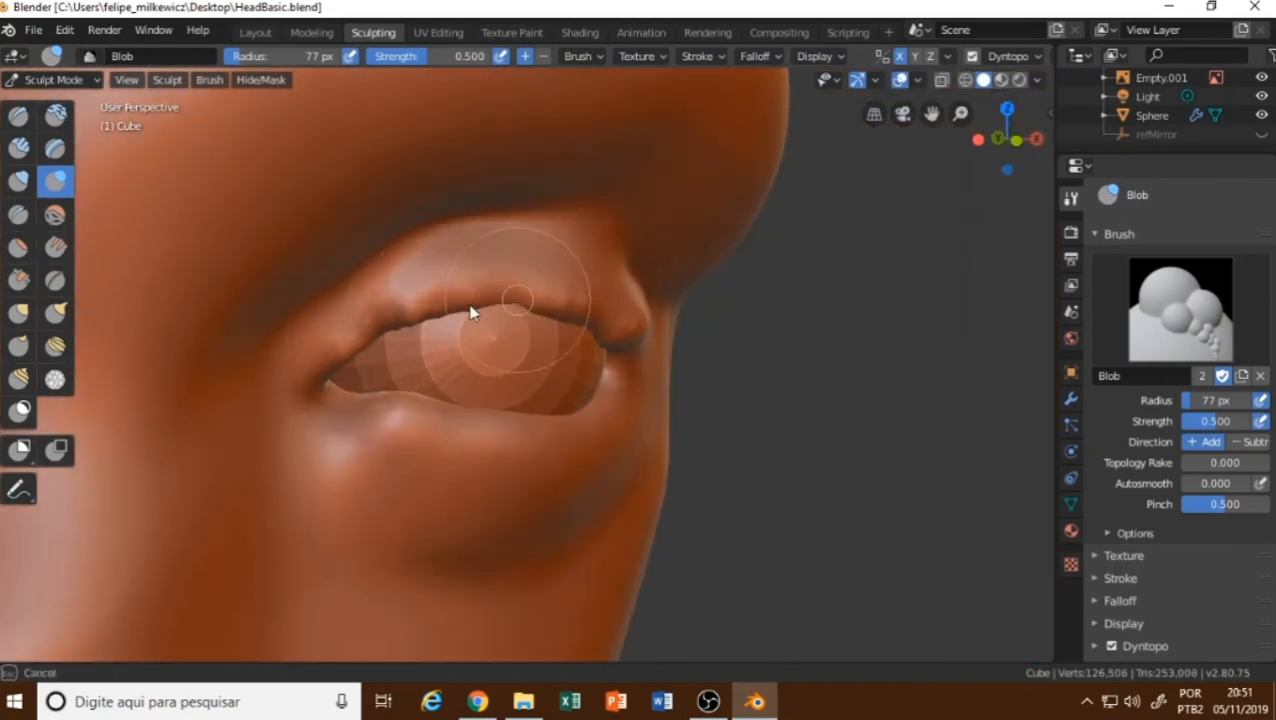
mouse_move(470, 313)
middle_down()
mouse_move(504, 330)
mouse_move(515, 302)
mouse_move(587, 347)
middle_up()
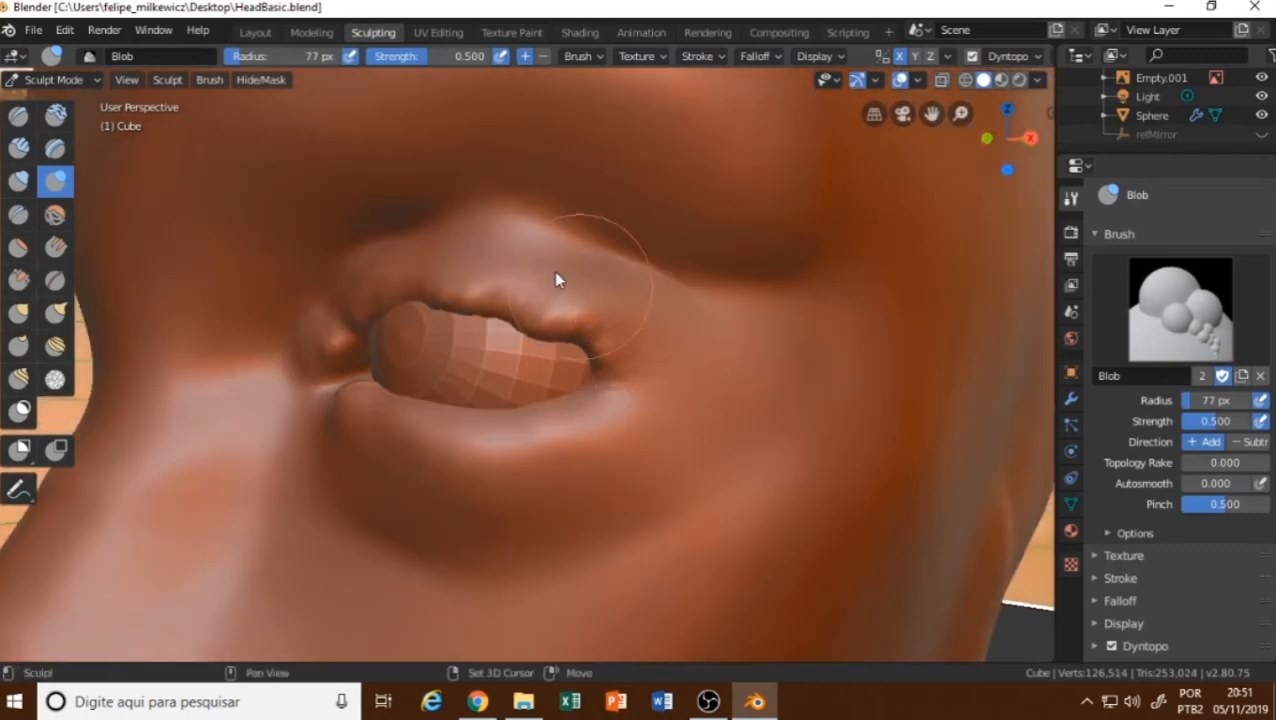
middle_drag(558, 276, 252, 322)
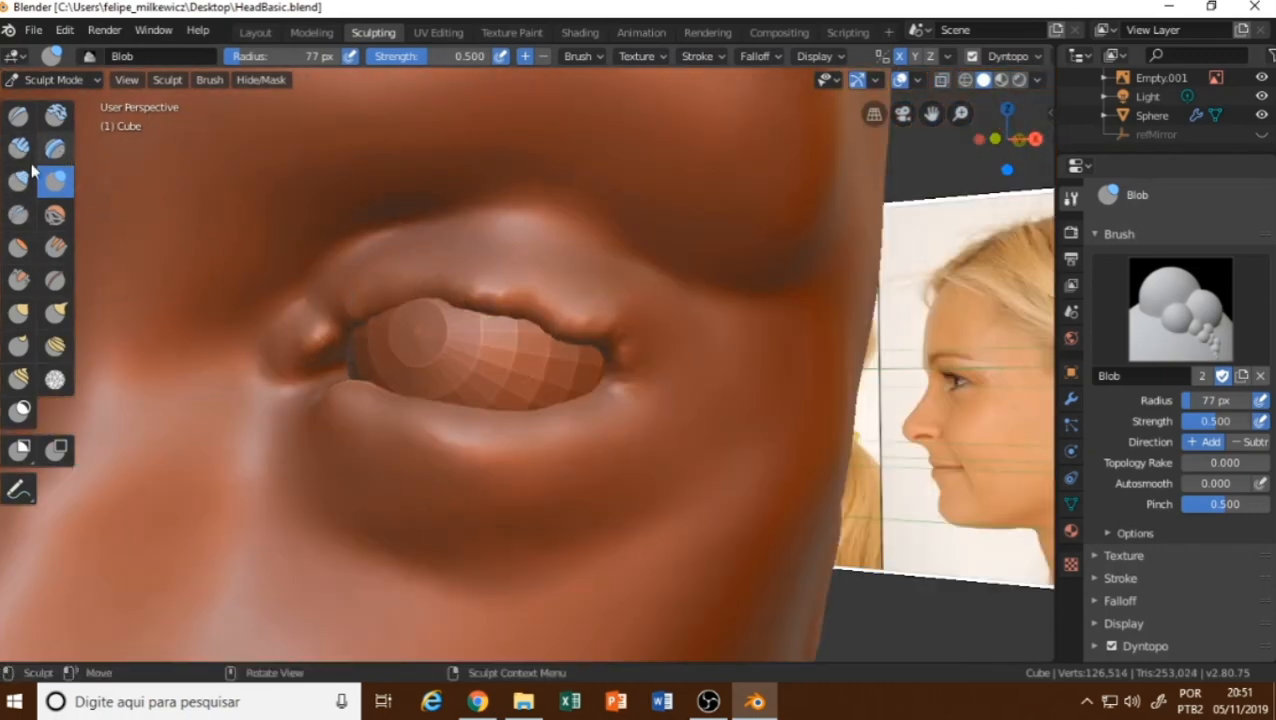
Flatten the upper eyelid's edge from its middle to the outer eye corner with the 77 px Flatten/Contrast brush.
click(18, 250)
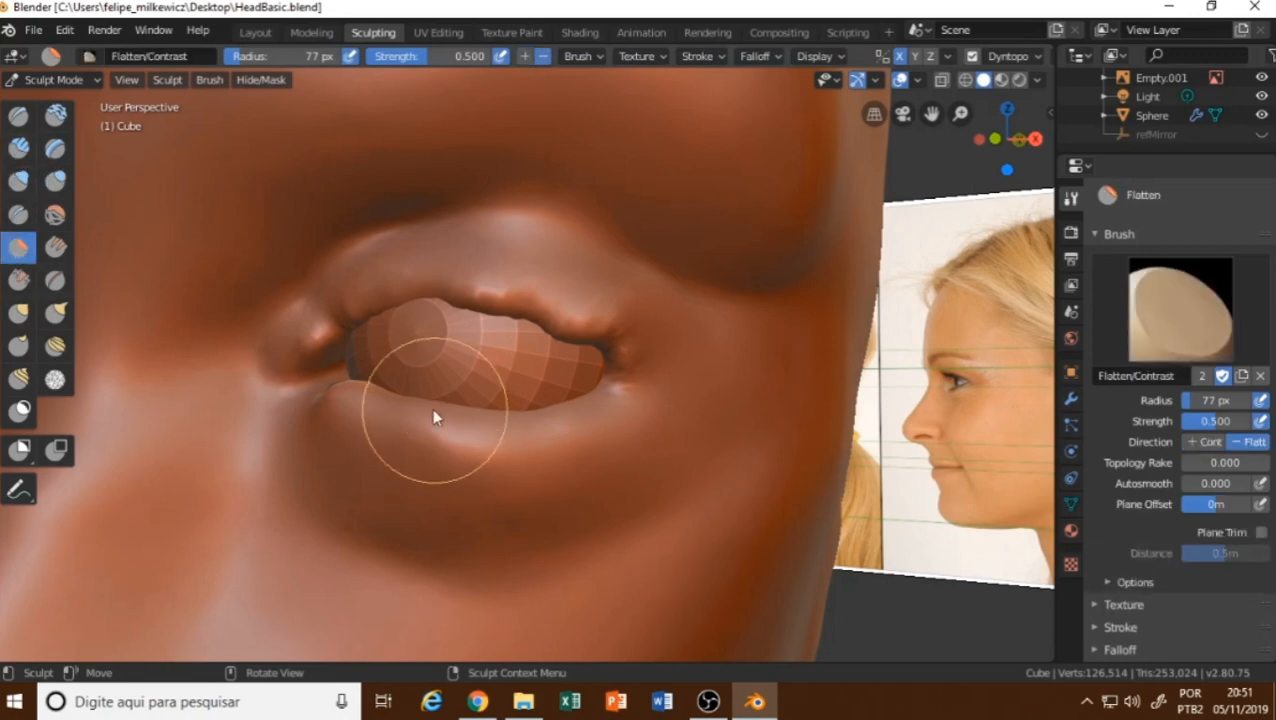
mouse_move(432, 408)
middle_down()
mouse_move(451, 323)
mouse_move(490, 435)
mouse_move(468, 334)
mouse_move(440, 421)
mouse_move(450, 339)
middle_up()
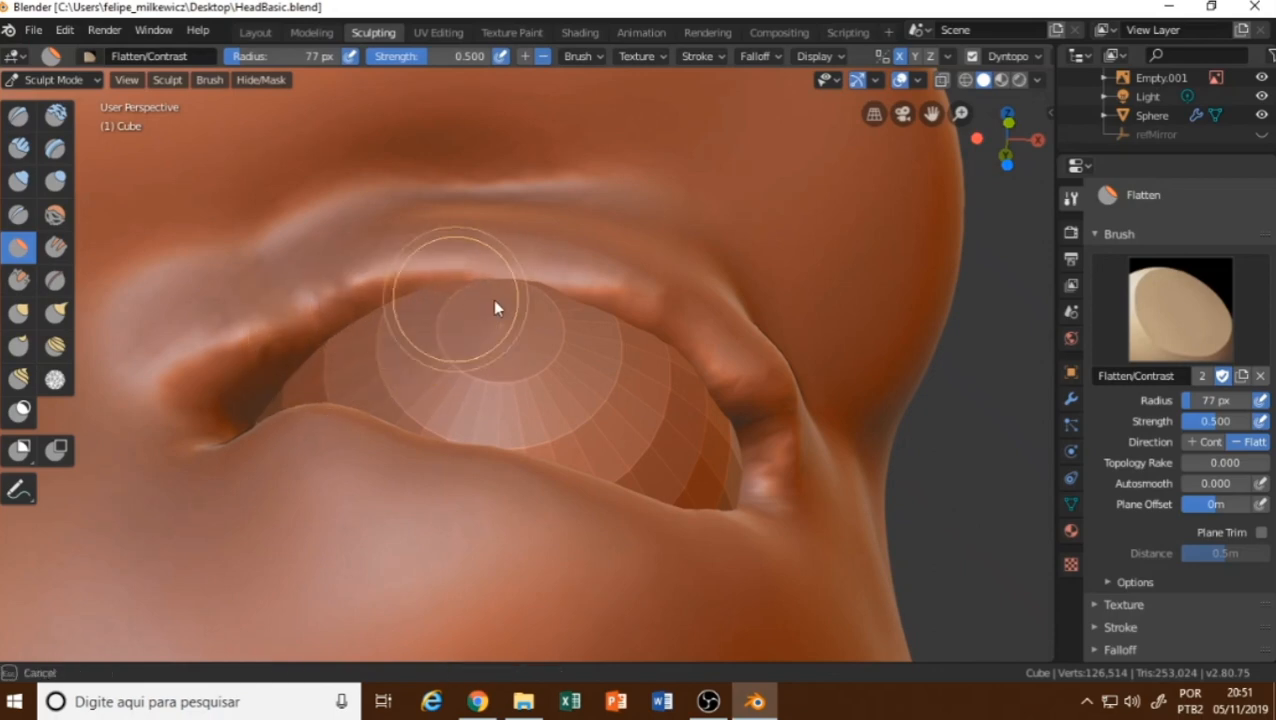
mouse_move(598, 320)
mouse_down()
mouse_move(609, 316)
mouse_move(421, 293)
mouse_move(655, 342)
mouse_move(636, 347)
mouse_up()
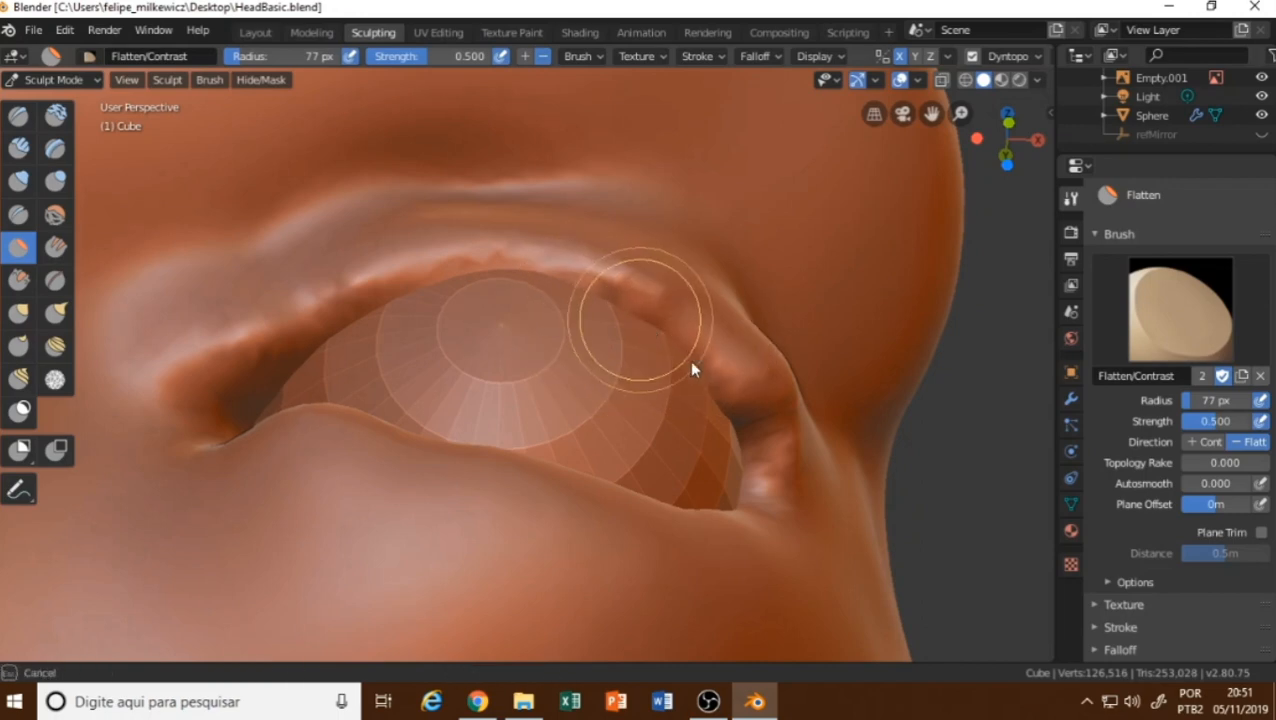
mouse_move(743, 427)
middle_down()
mouse_move(688, 443)
mouse_move(629, 336)
middle_up()
mouse_move(629, 336)
mouse_down()
mouse_move(688, 358)
mouse_move(692, 413)
mouse_move(655, 402)
mouse_up()
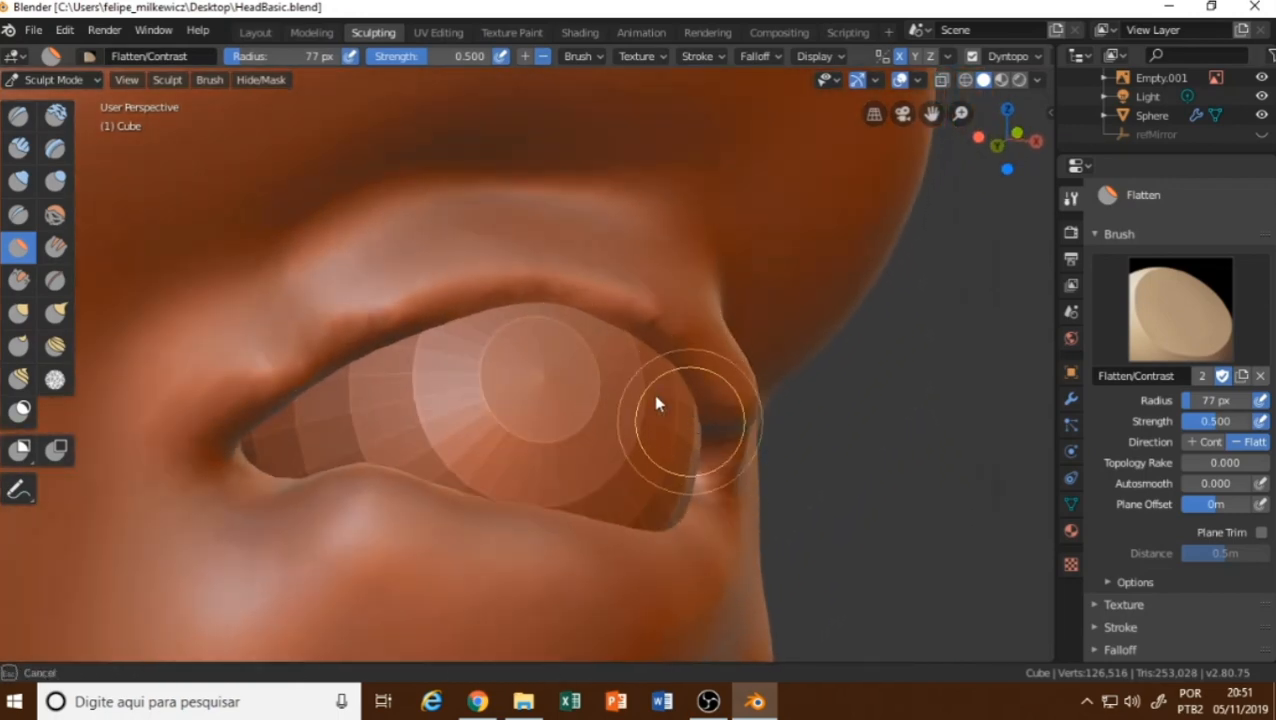
Flatten the inner part of the upper eyelid's edge and even out the lower eyelid's rim.
middle_drag(655, 402, 513, 299)
mouse_move(513, 299)
mouse_down()
mouse_move(352, 364)
mouse_move(365, 341)
mouse_up()
mouse_move(365, 341)
middle_down()
mouse_move(504, 361)
mouse_move(515, 305)
middle_up()
mouse_move(515, 305)
mouse_down()
mouse_move(576, 289)
mouse_move(404, 322)
mouse_up()
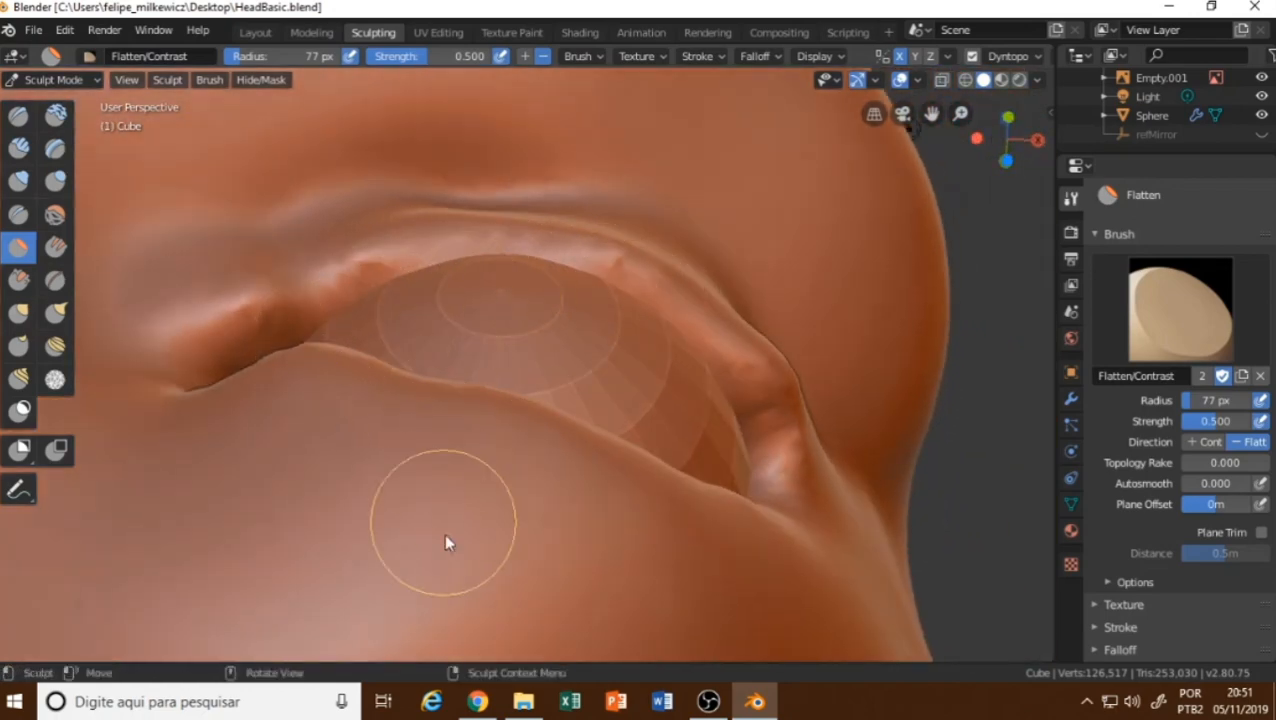
middle_drag(447, 541, 414, 524)
mouse_move(393, 504)
mouse_down()
mouse_move(325, 515)
mouse_move(463, 552)
mouse_move(602, 558)
mouse_move(696, 496)
mouse_move(547, 545)
mouse_move(456, 546)
mouse_move(629, 521)
mouse_move(703, 484)
mouse_move(588, 548)
mouse_move(330, 491)
mouse_move(632, 535)
mouse_move(710, 478)
mouse_up()
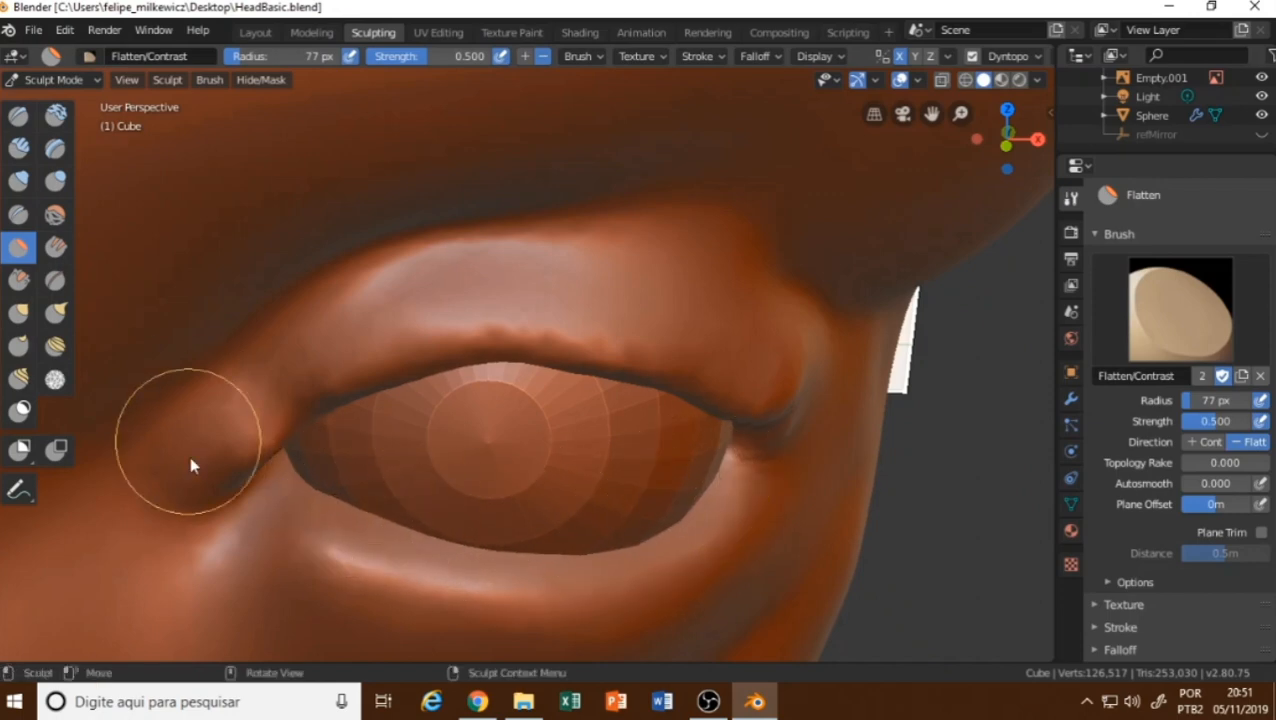
Sharpen the upper eyelid's edge from the inner to the outer eye corner with the 77 px Crease brush.
click(19, 214)
middle_drag(361, 434, 296, 407)
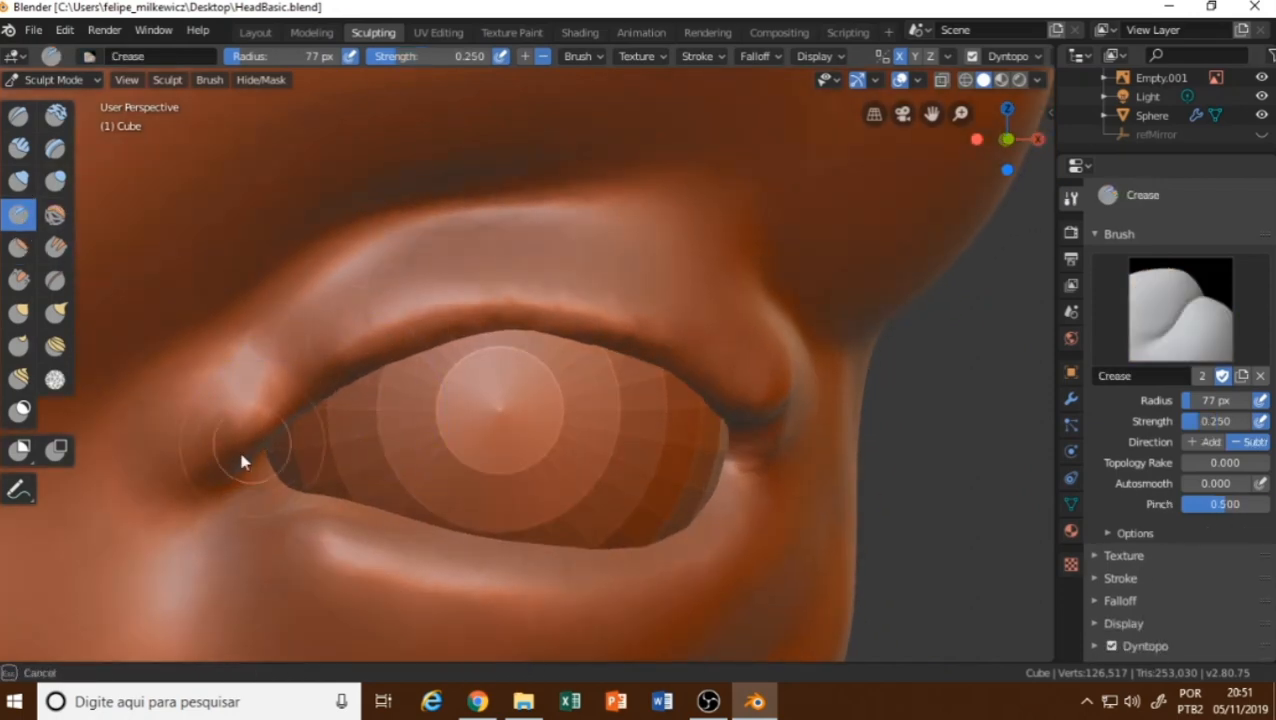
drag(489, 336, 557, 342)
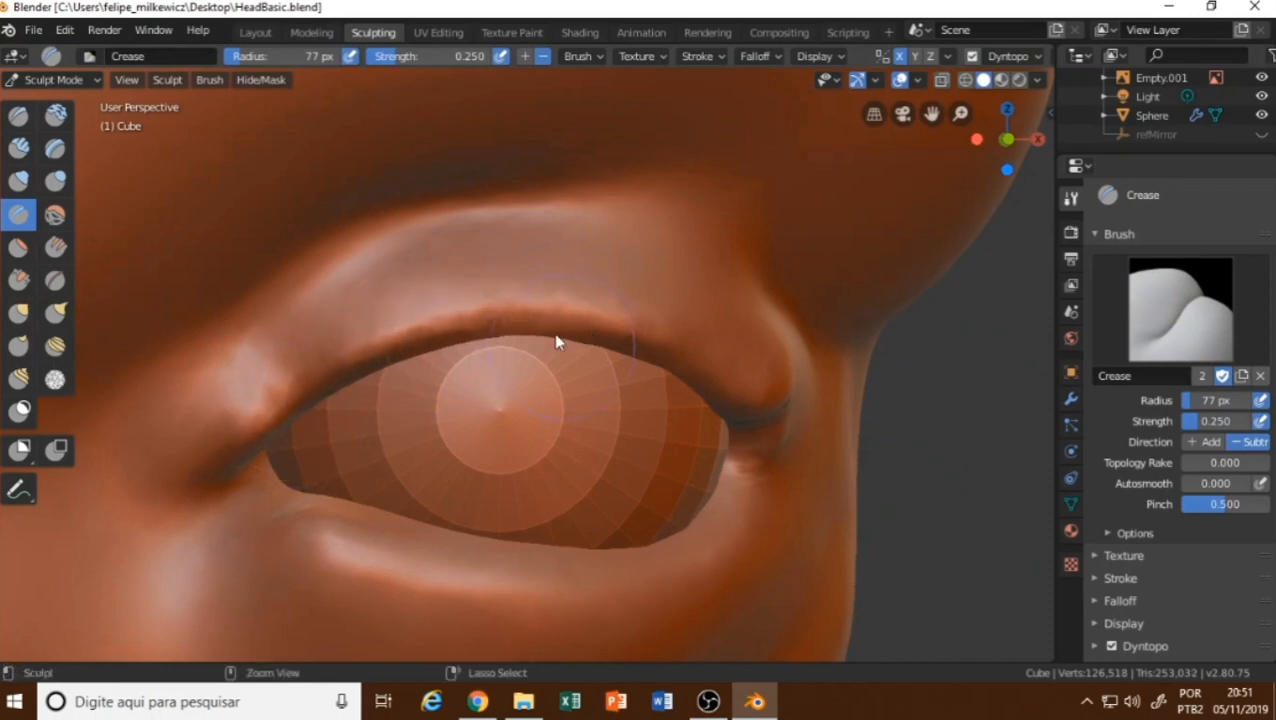
drag(641, 343, 753, 410)
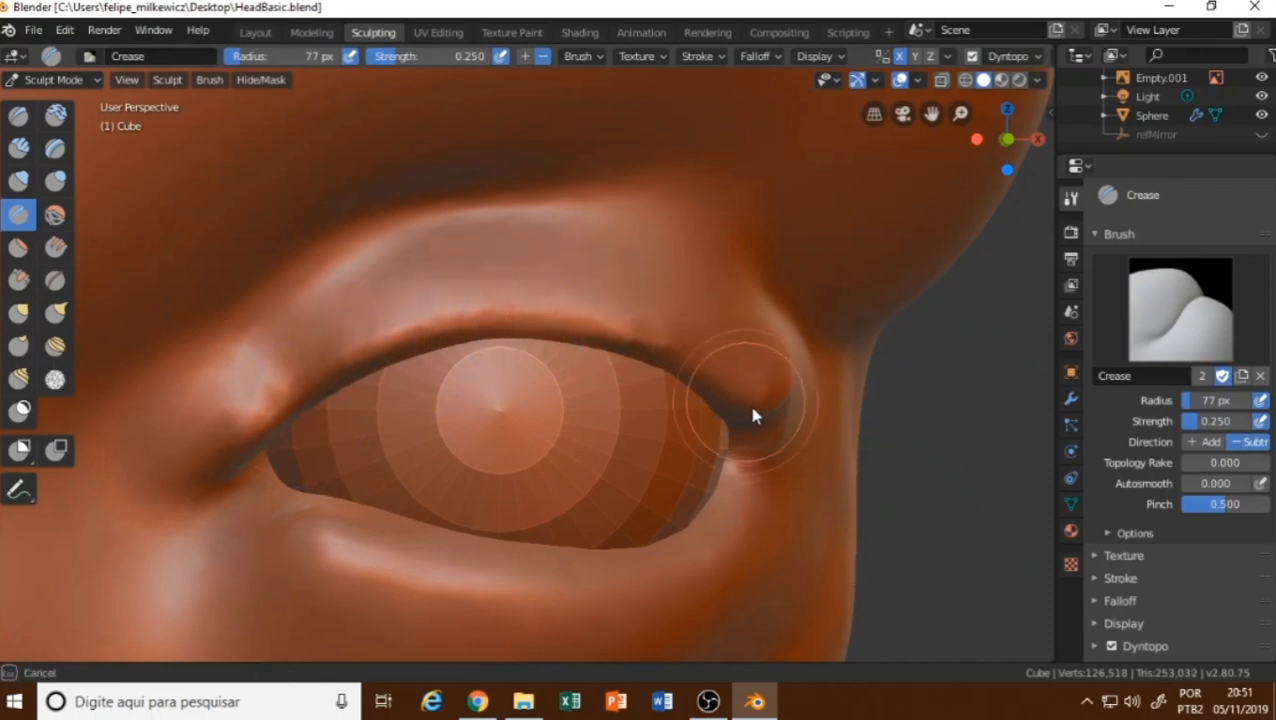
drag(662, 352, 769, 450)
Crease the outer eye corner where the upper eyelid overlaps the lower one.
middle_drag(644, 393, 728, 413)
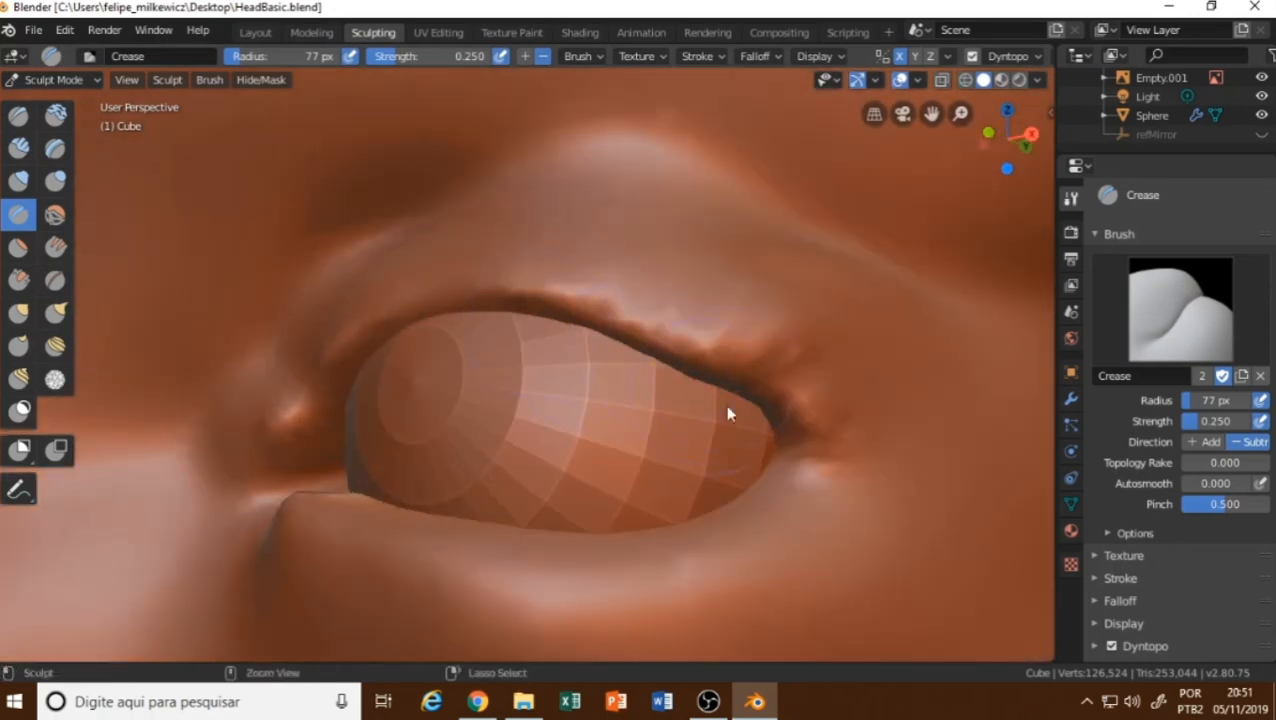
drag(772, 413, 803, 439)
drag(747, 318, 838, 398)
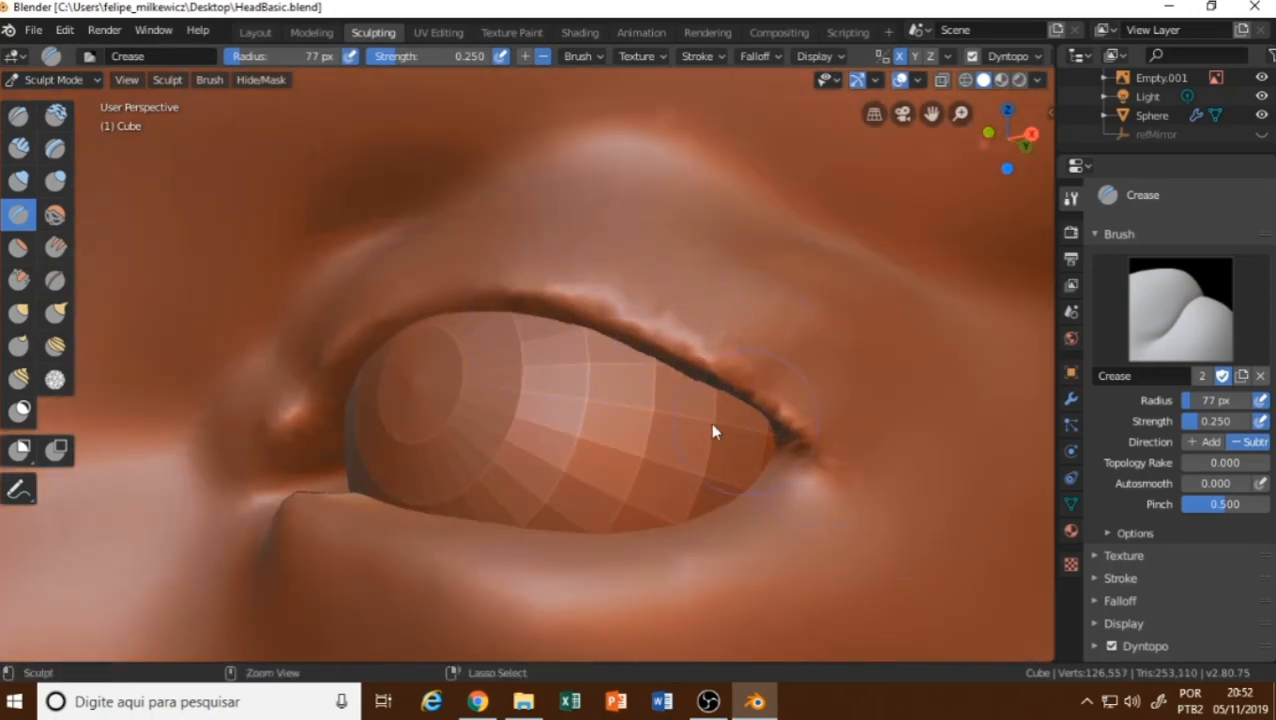
Sharpen the lower eyelid's rim from the inner to the outer eye corner with the Crease brush.
middle_drag(713, 431, 655, 457)
middle_drag(383, 482, 340, 530)
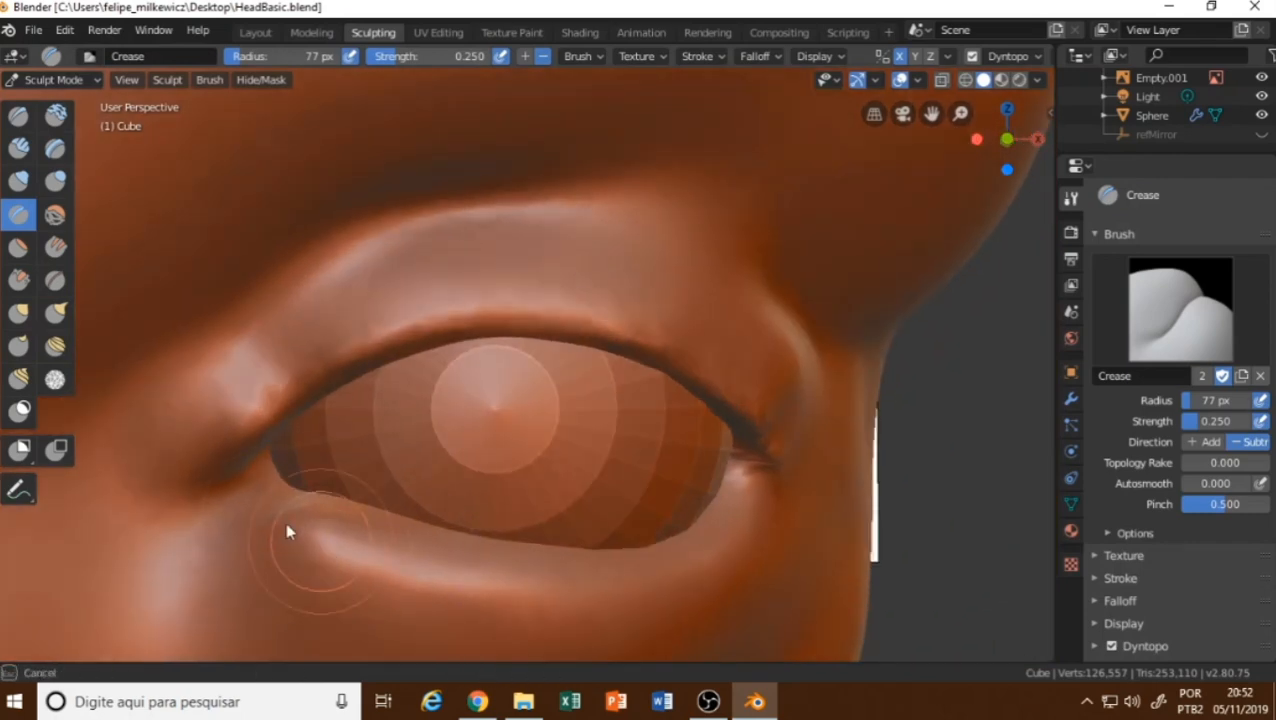
drag(286, 526, 657, 576)
mouse_move(657, 576)
middle_down()
mouse_move(544, 549)
mouse_move(602, 506)
middle_up()
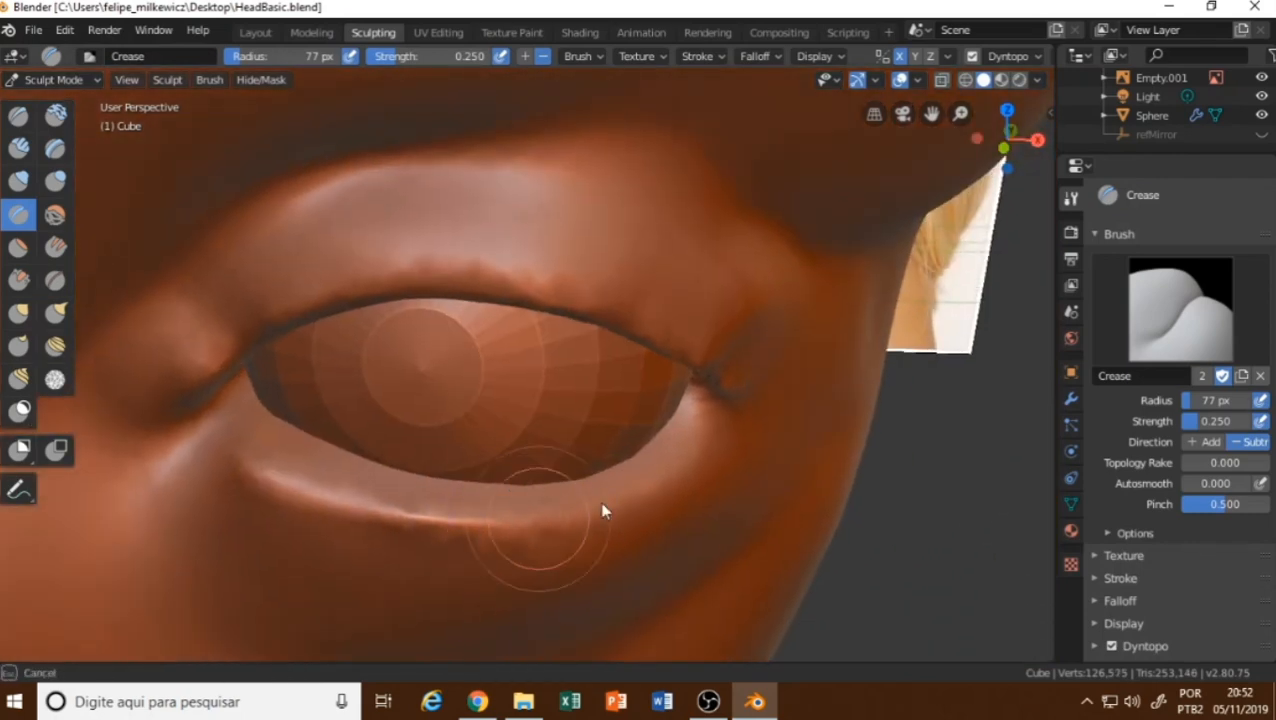
drag(602, 504, 726, 417)
drag(548, 503, 656, 466)
mouse_move(257, 480)
mouse_down()
mouse_move(201, 420)
mouse_move(273, 484)
mouse_up()
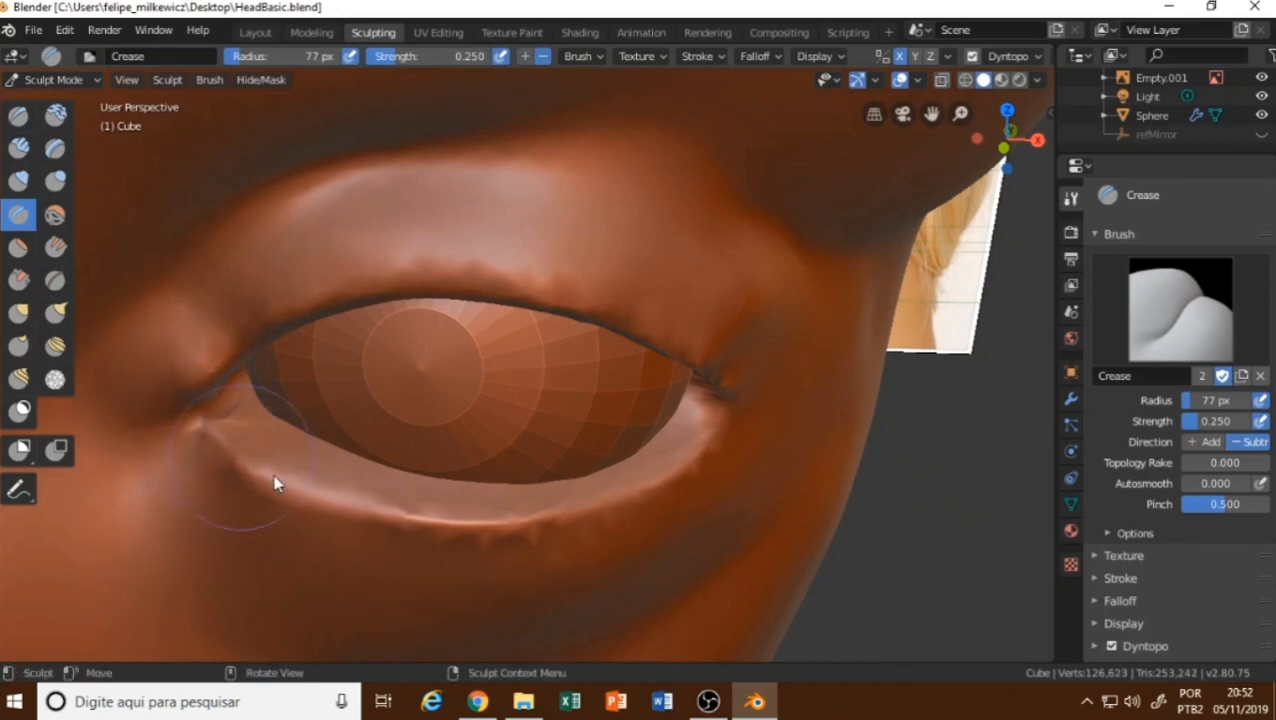
Crease the area beneath the lower eyelid's rim and show the eye in the right side view.
middle_drag(255, 432, 177, 456)
drag(267, 516, 490, 544)
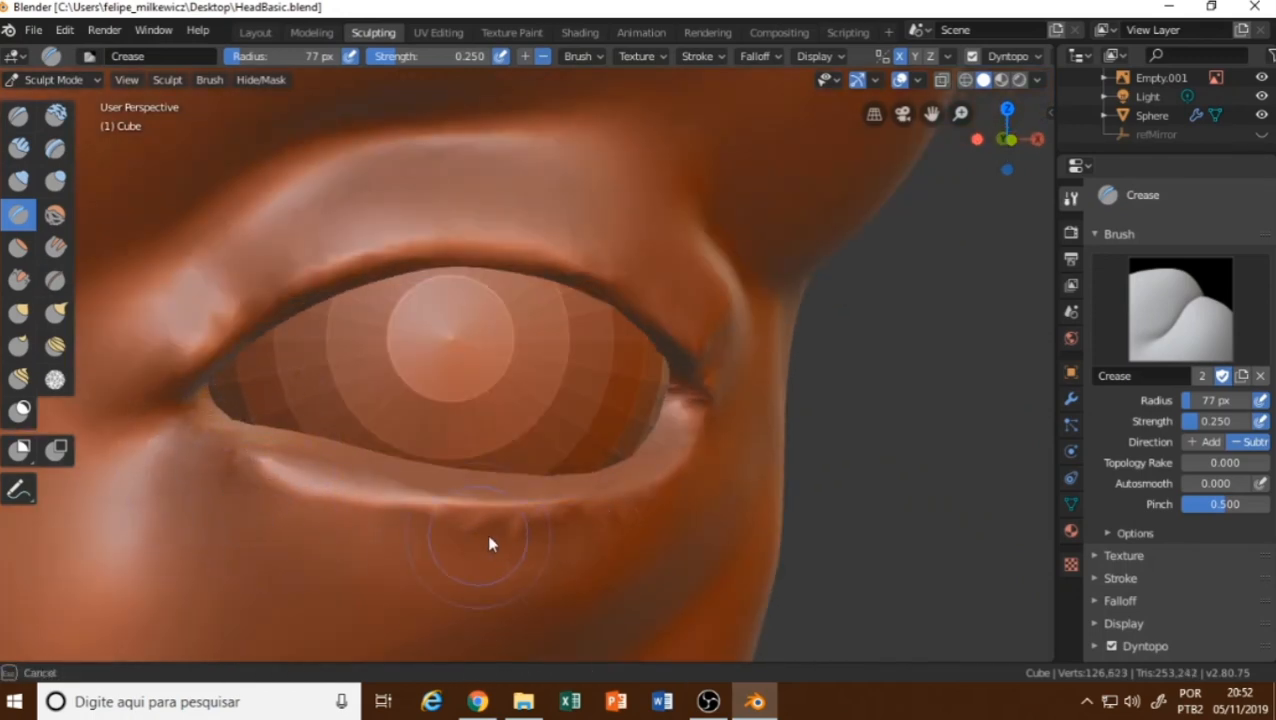
drag(705, 483, 574, 452)
key(KP_3)
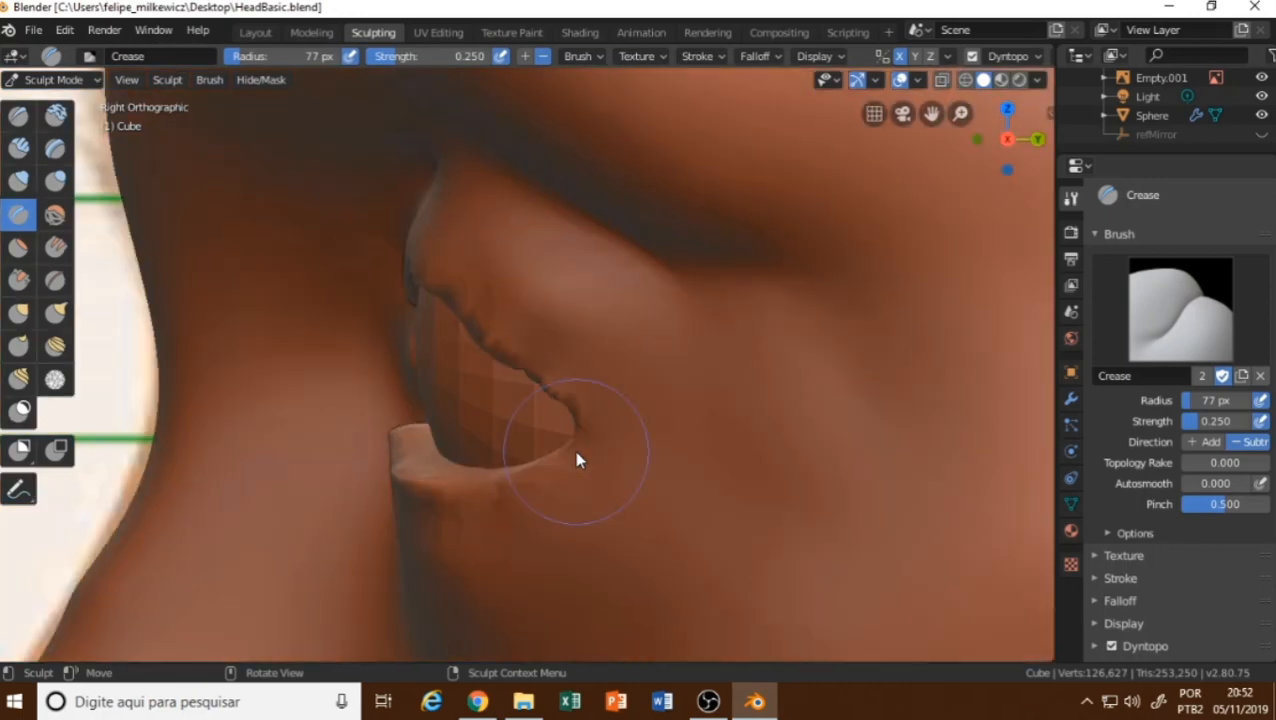
Pull the upper eyelid's front edge forward in the right side view with the Grab brush at 219 px radius, following the side reference.
key(alt+z)
key(alt+z)
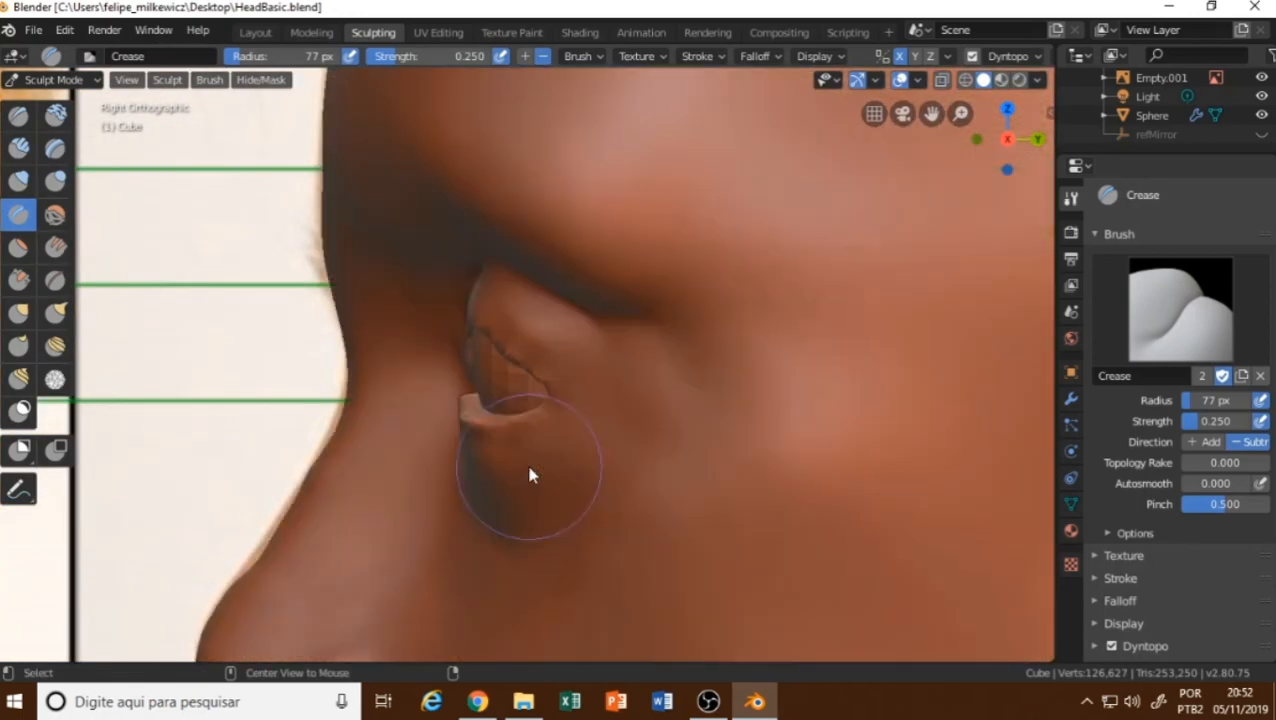
click(19, 314)
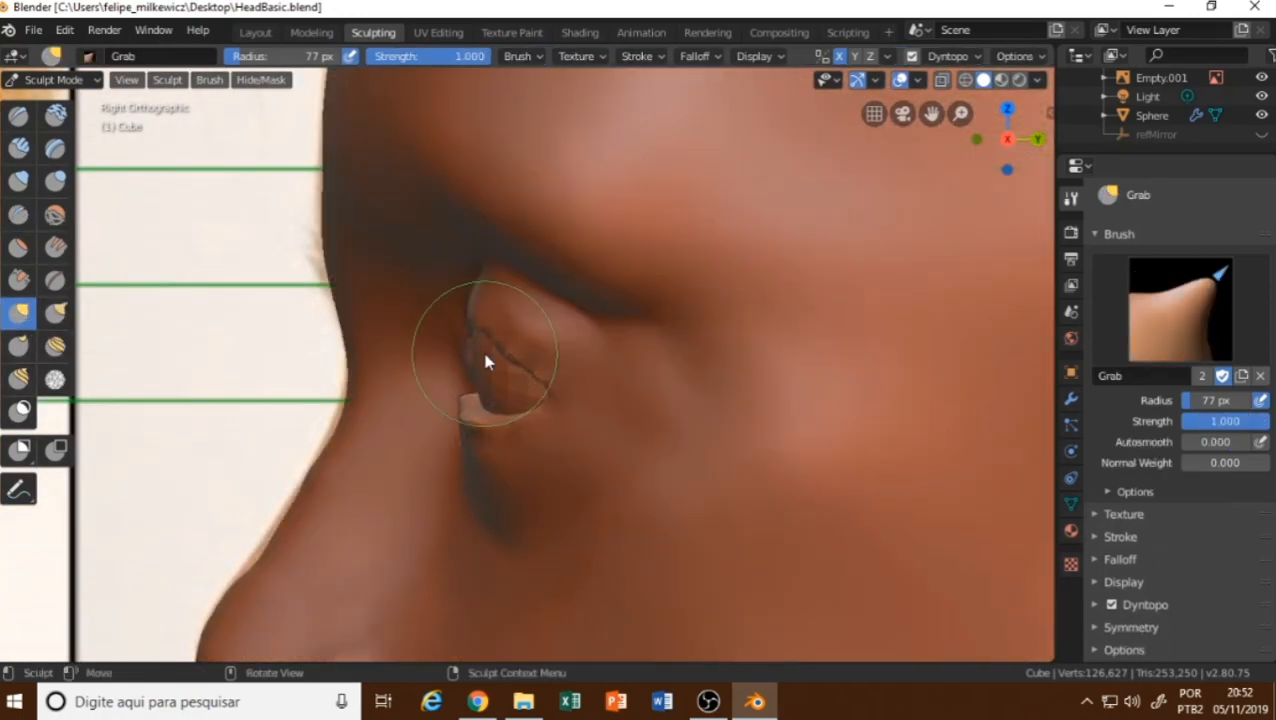
scroll(486, 354, up, 3)
key(f)
click(535, 447)
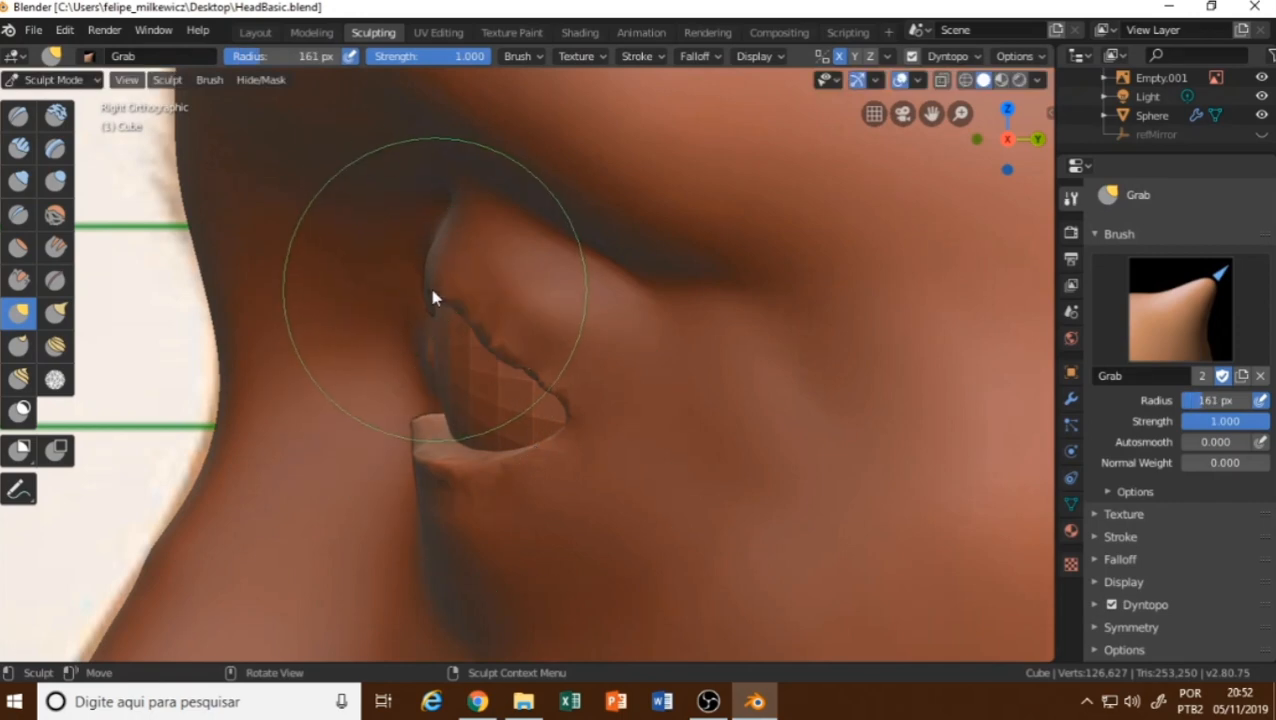
click(470, 378)
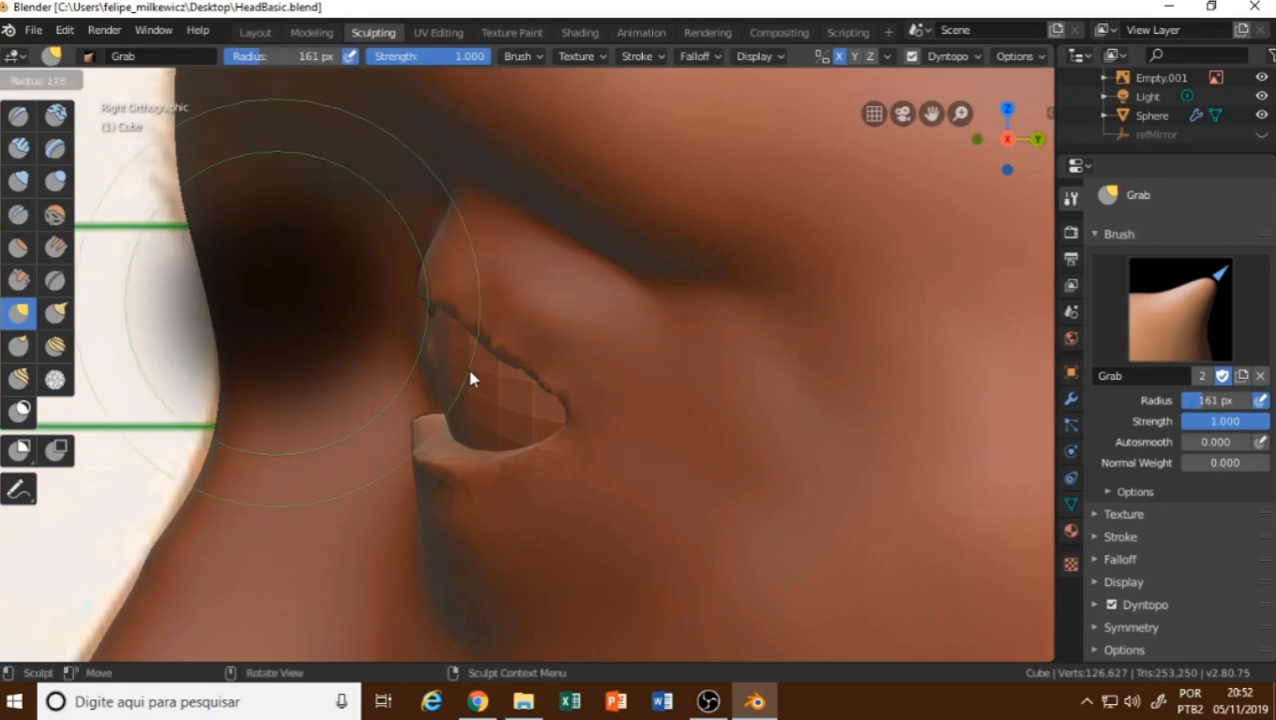
drag(464, 320, 436, 319)
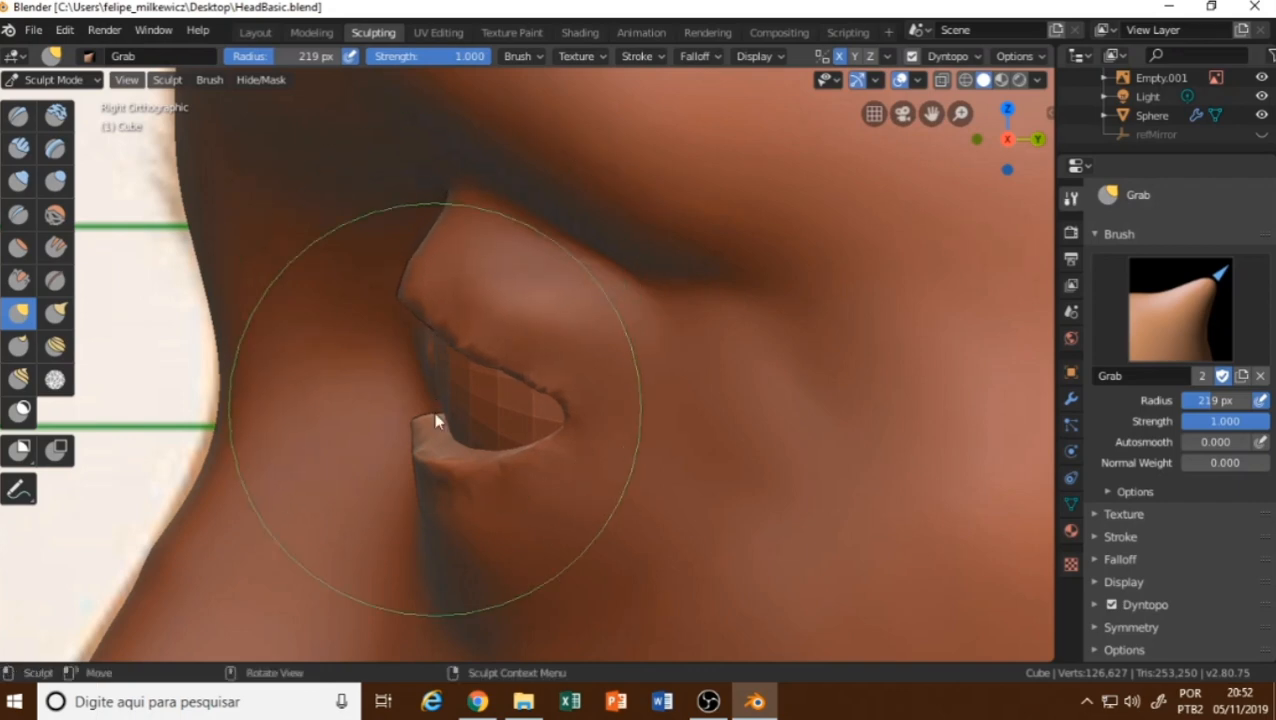
Move the lower eyelid's front edge back and slightly down with the Grab brush, and compare it with the side reference photo.
mouse_move(436, 465)
mouse_down()
mouse_move(449, 463)
mouse_move(435, 434)
mouse_move(447, 477)
mouse_up()
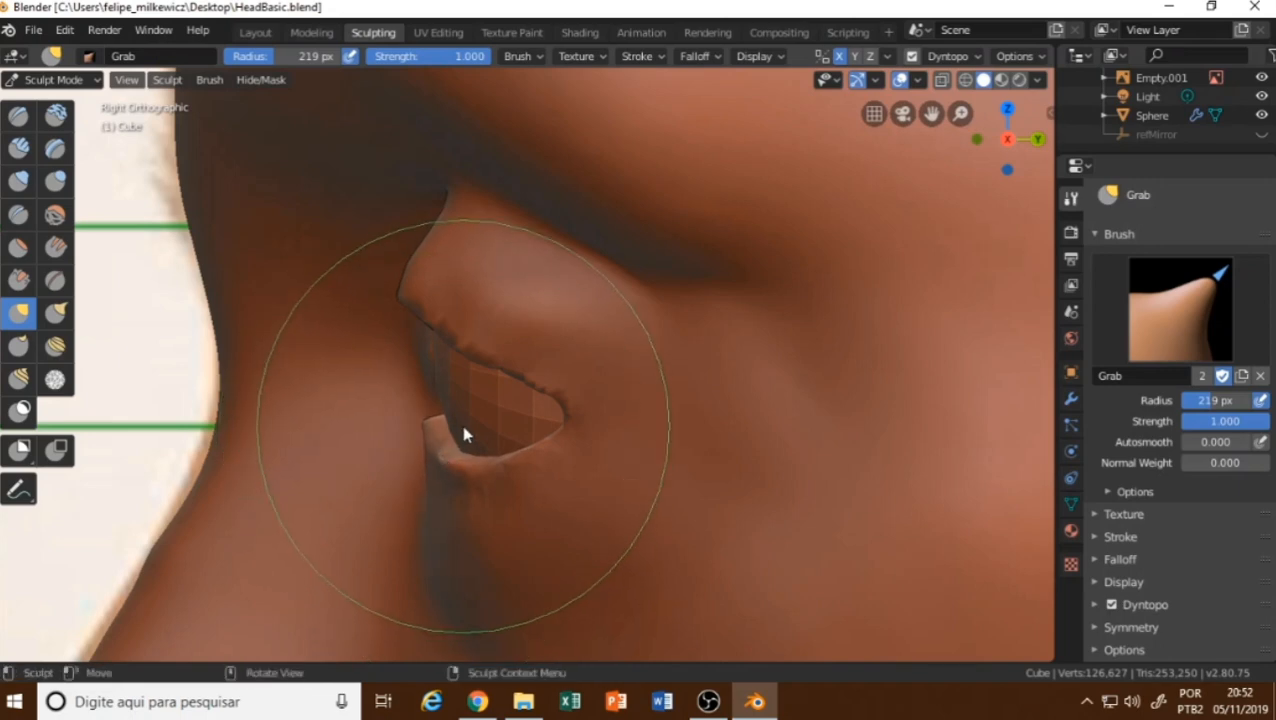
key(alt+z)
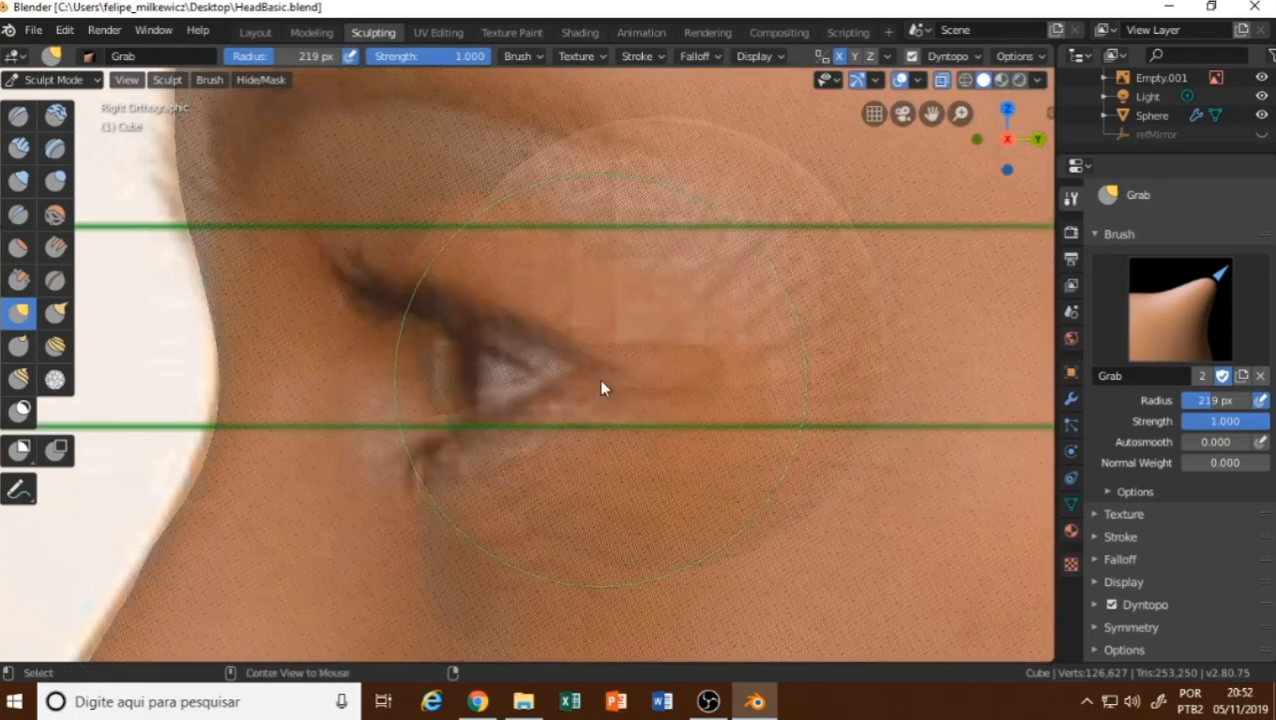
key(alt+z)
Pull the outer eye corner inward in the front view with the Grab brush to match the front reference photo.
key(KP_1)
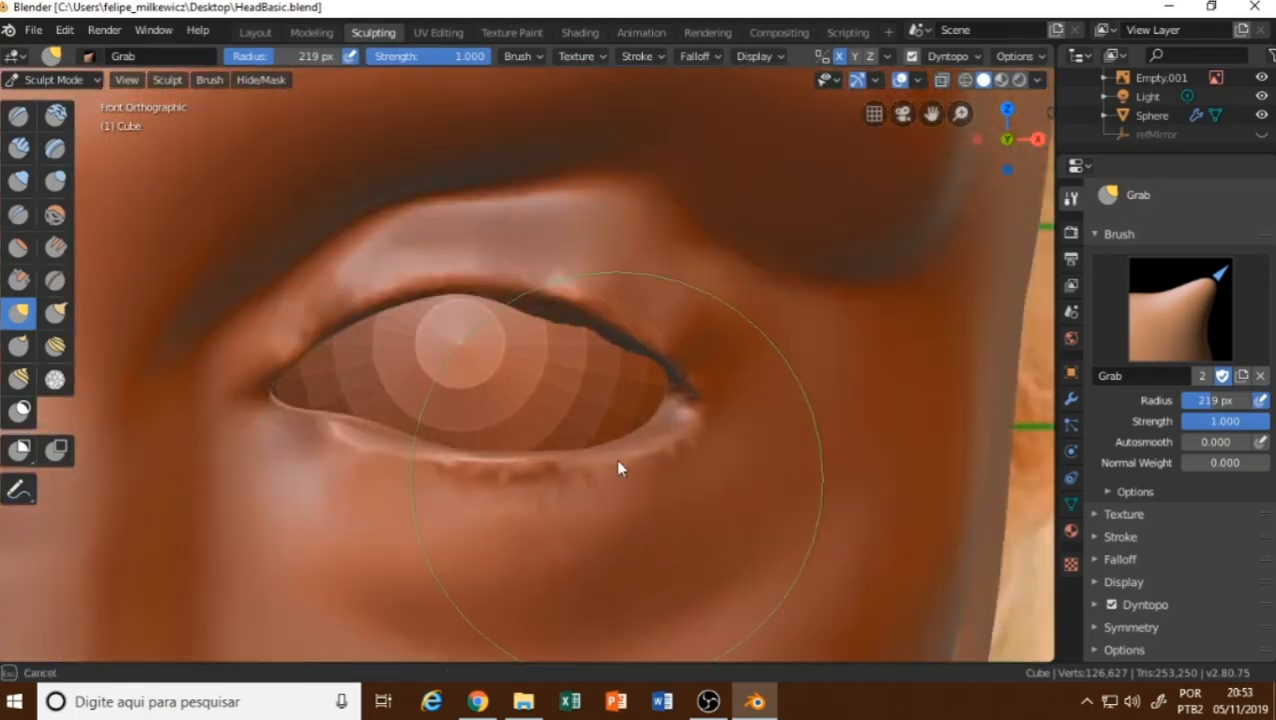
middle_drag(698, 380, 580, 424)
key(KP_1)
key(alt+z)
key(alt+z)
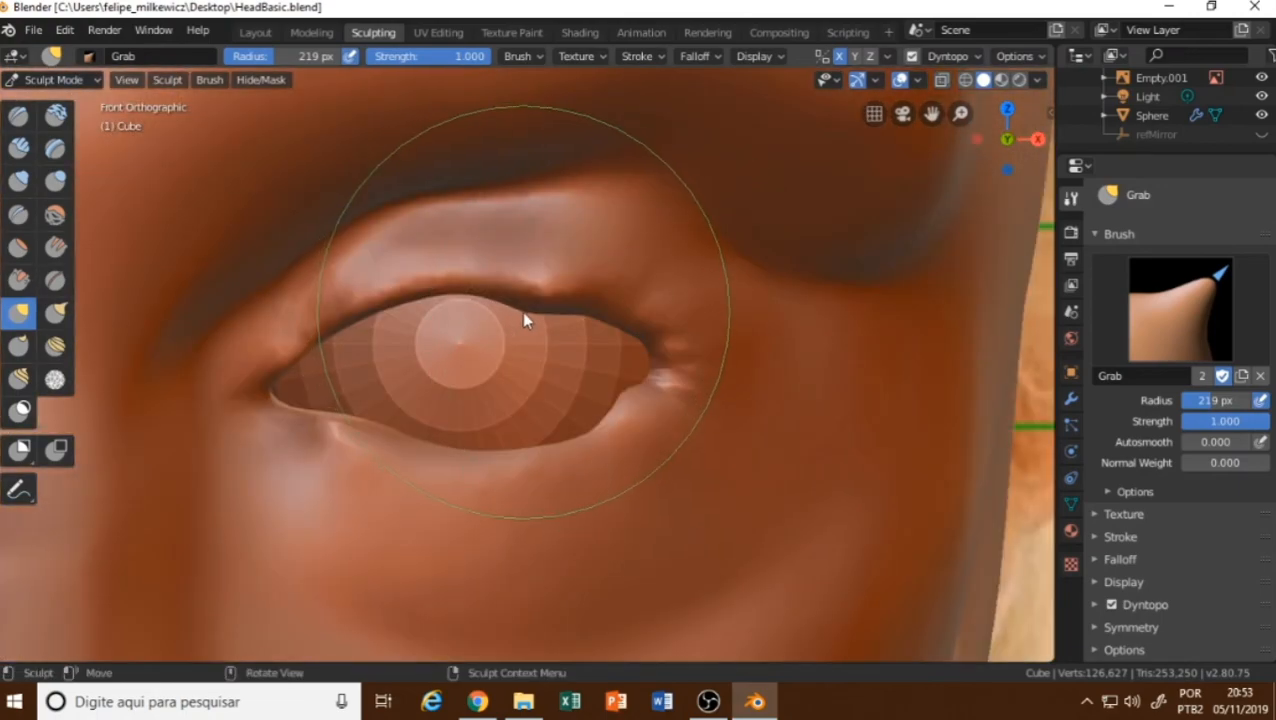
key(alt+z)
key(alt+z)
key(alt+z)
key(alt+z)
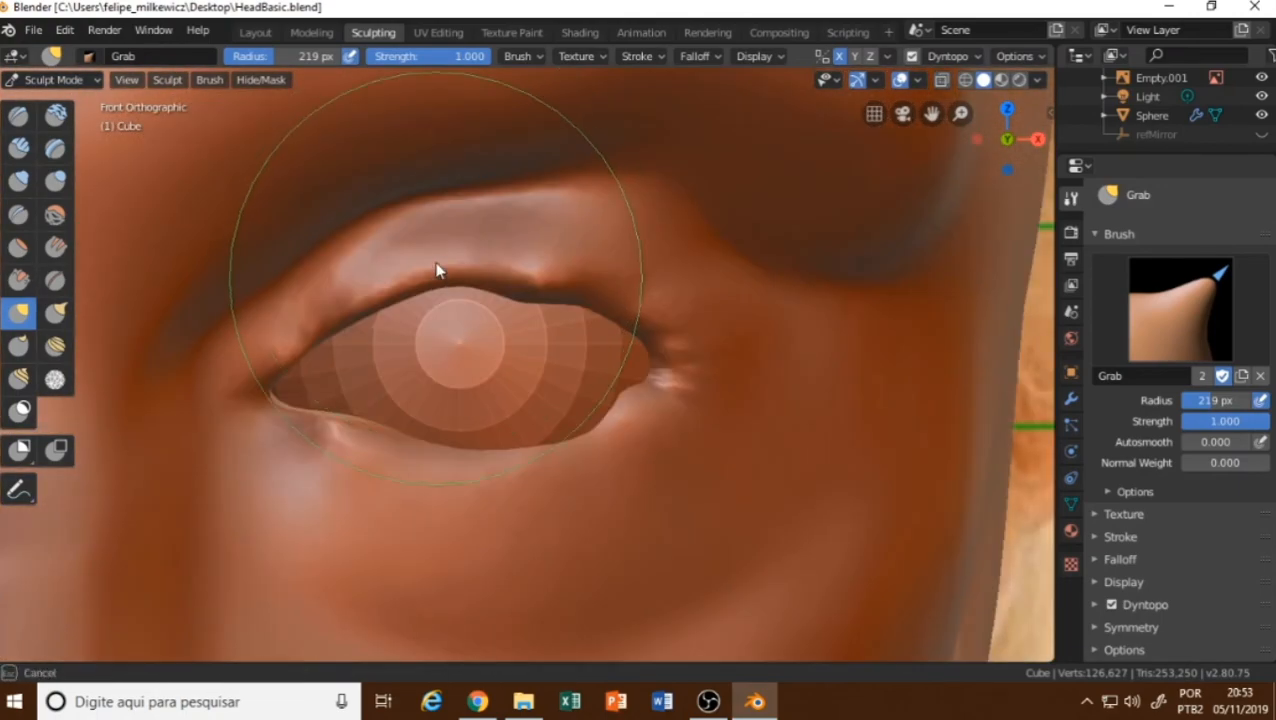
Raise the middle and outer parts of the upper eyelid's edge with the Grab brush to follow the front reference photo.
scroll(545, 267, up, 2)
drag(545, 265, 541, 249)
key(alt+z)
key(alt+z)
drag(409, 222, 408, 206)
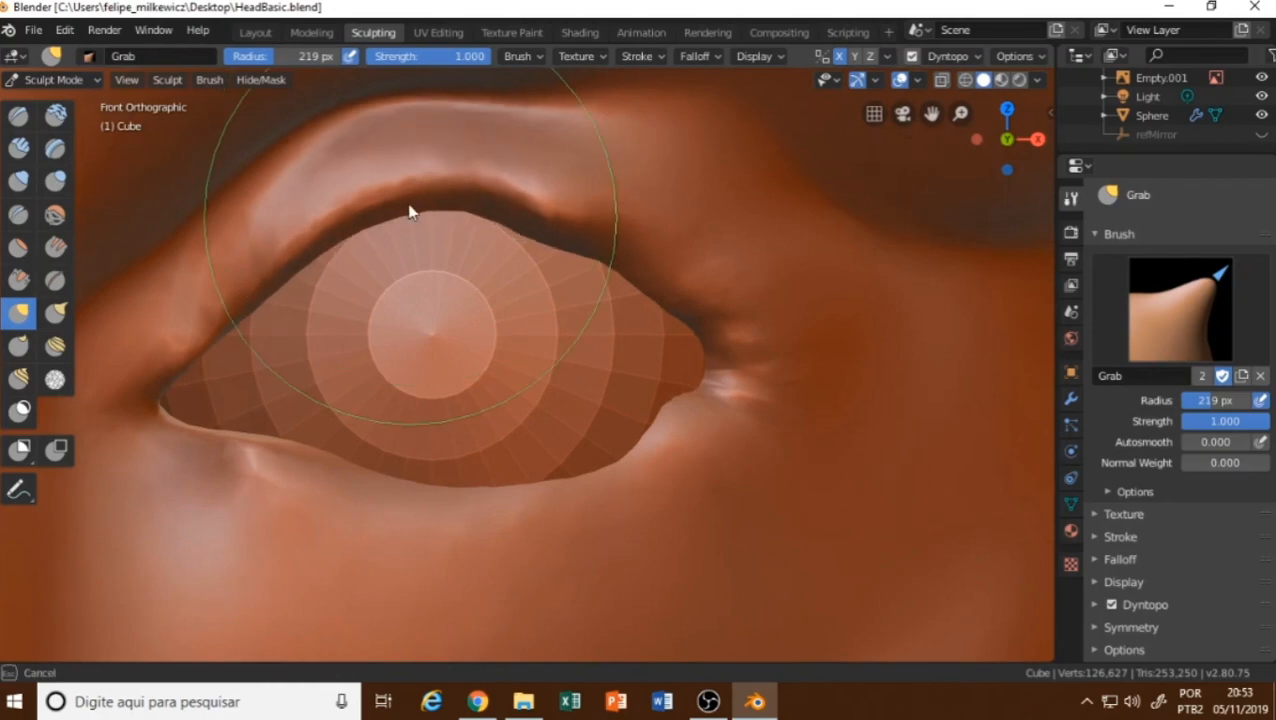
key(alt+z)
key(alt+z)
drag(532, 237, 534, 222)
key(alt+z)
key(alt+z)
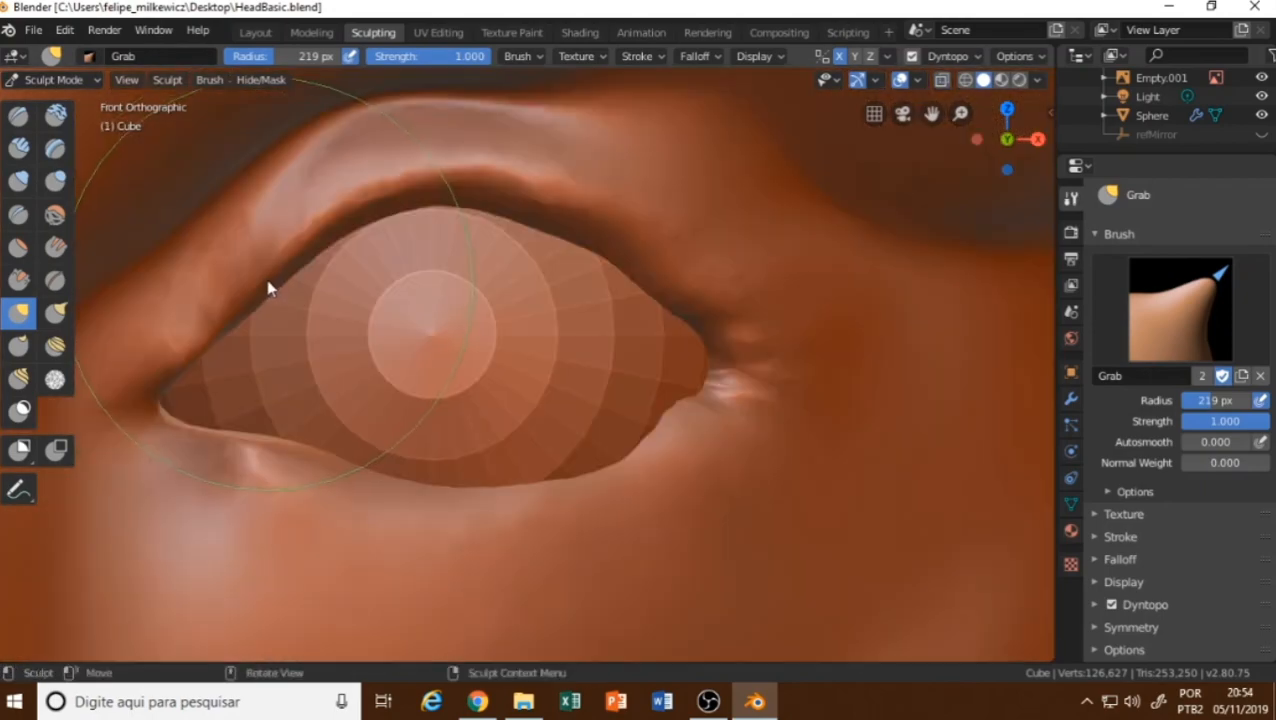
Raise the upper eyelid's edge near the inner eye corner to follow the front reference photo.
key(alt+z)
key(alt+z)
key(alt+z)
key(alt+z)
drag(258, 273, 254, 258)
key(alt+z)
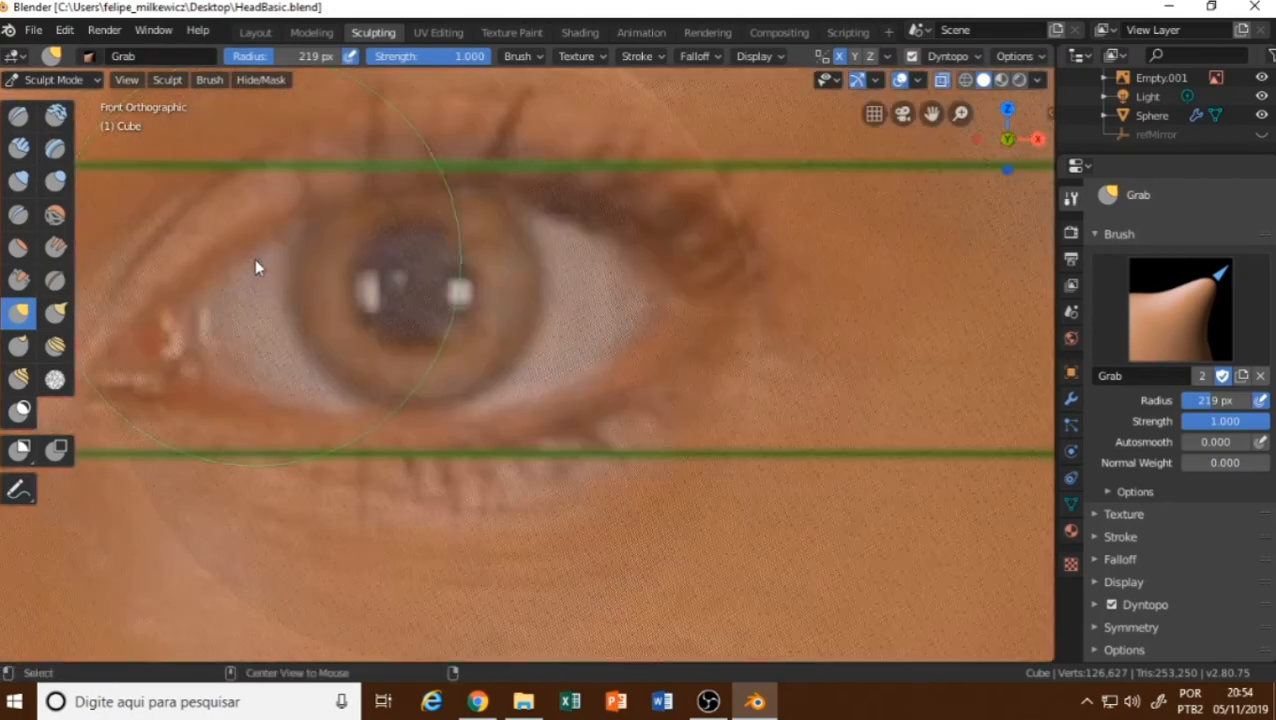
key(alt+z)
key(alt+z)
Stretch the inner eye corner toward the nose with the Grab brush to match the tear duct in the front reference photo.
scroll(254, 258, up, 2)
shift+middle_drag(200, 400, 320, 310)
key(alt+z)
key(alt+z)
key(alt+z)
mouse_move(230, 374)
mouse_down()
mouse_move(185, 371)
mouse_move(144, 332)
mouse_up()
key(alt+z)
key(alt+z)
key(alt+z)
key(alt+z)
key(alt+z)
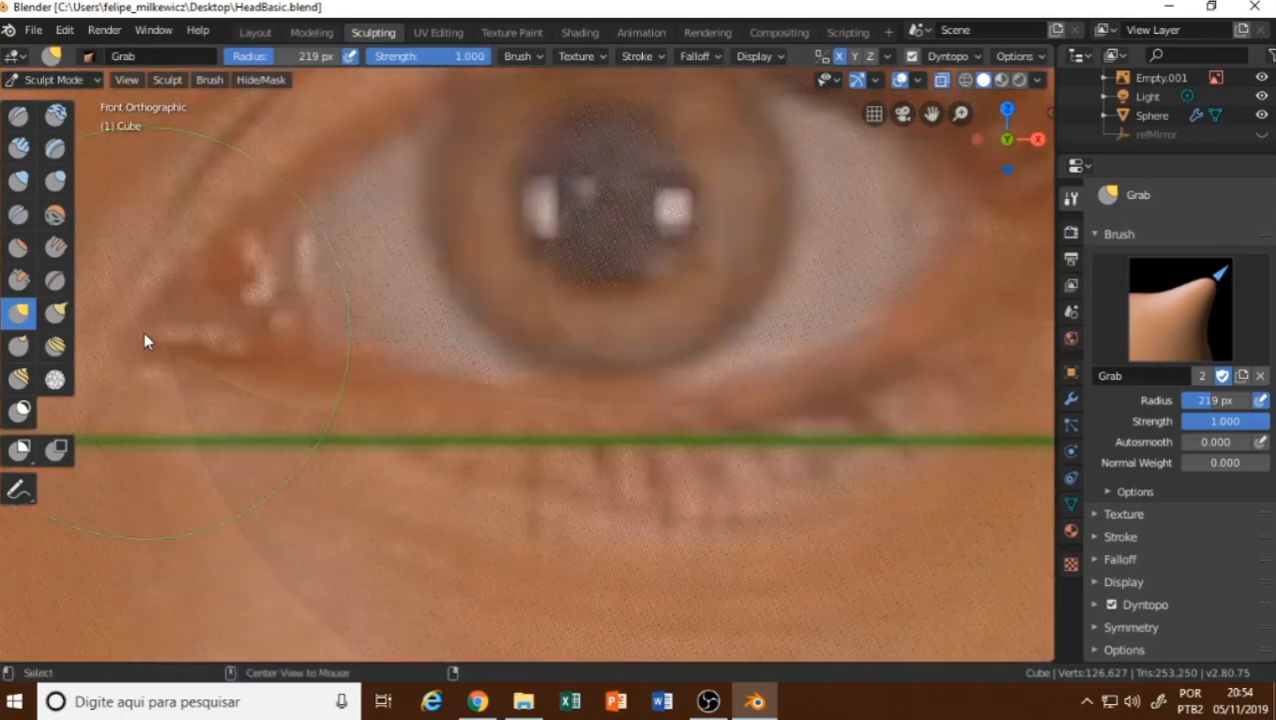
key(alt+z)
Move the skin at the inner eye corner toward the eyeball with the Grab brush from an oblique side view.
mouse_move(144, 332)
middle_down()
mouse_move(222, 410)
mouse_move(150, 395)
middle_up()
scroll(391, 343, down, 4)
drag(391, 343, 416, 337)
drag(440, 293, 444, 292)
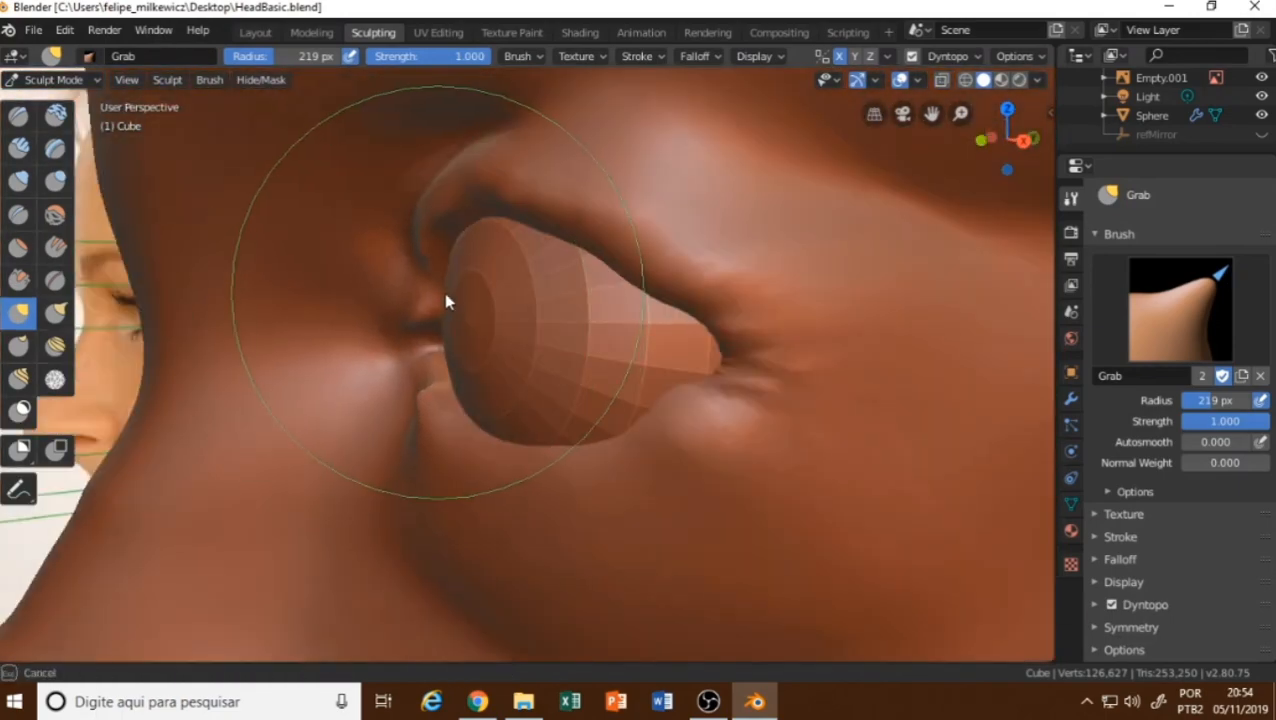
Build up volume along the upper eyelid with the Blob brush at 69 px radius and 0.500 strength.
mouse_move(444, 292)
middle_down()
mouse_move(443, 347)
mouse_move(577, 396)
mouse_move(548, 362)
middle_up()
shift+middle_drag(514, 214, 441, 505)
scroll(441, 505, up, 3)
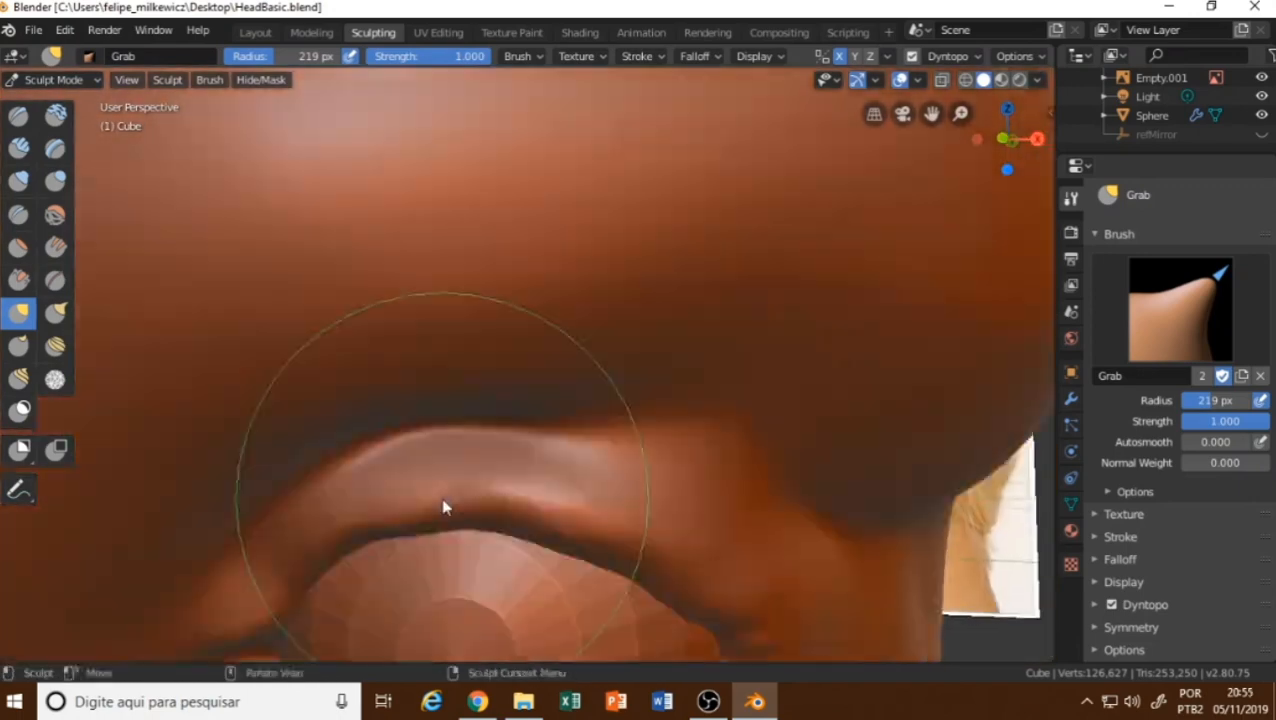
click(55, 180)
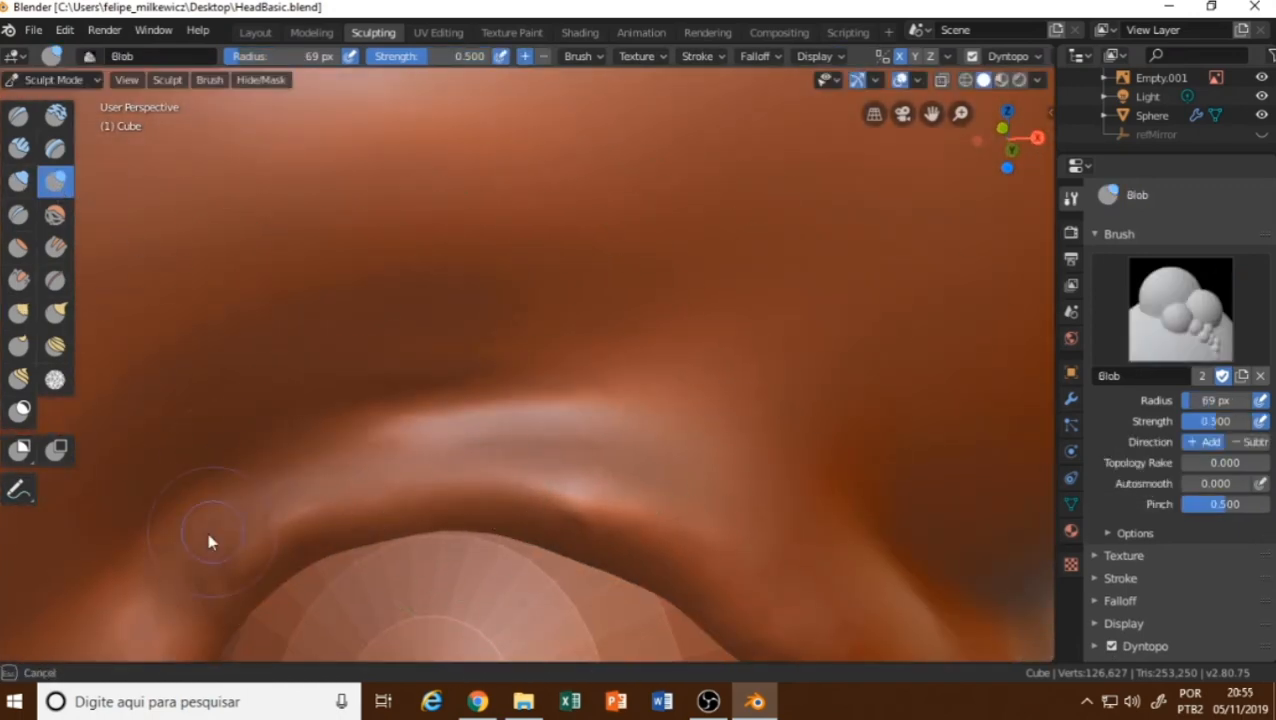
shift+middle_drag(506, 486, 565, 350)
Raise the upper eyelid's outer section and the outer eye corner with the Grab brush at 191 px radius, following the front reference.
key(KP_1)
key(alt+z)
key(alt+z)
click(20, 315)
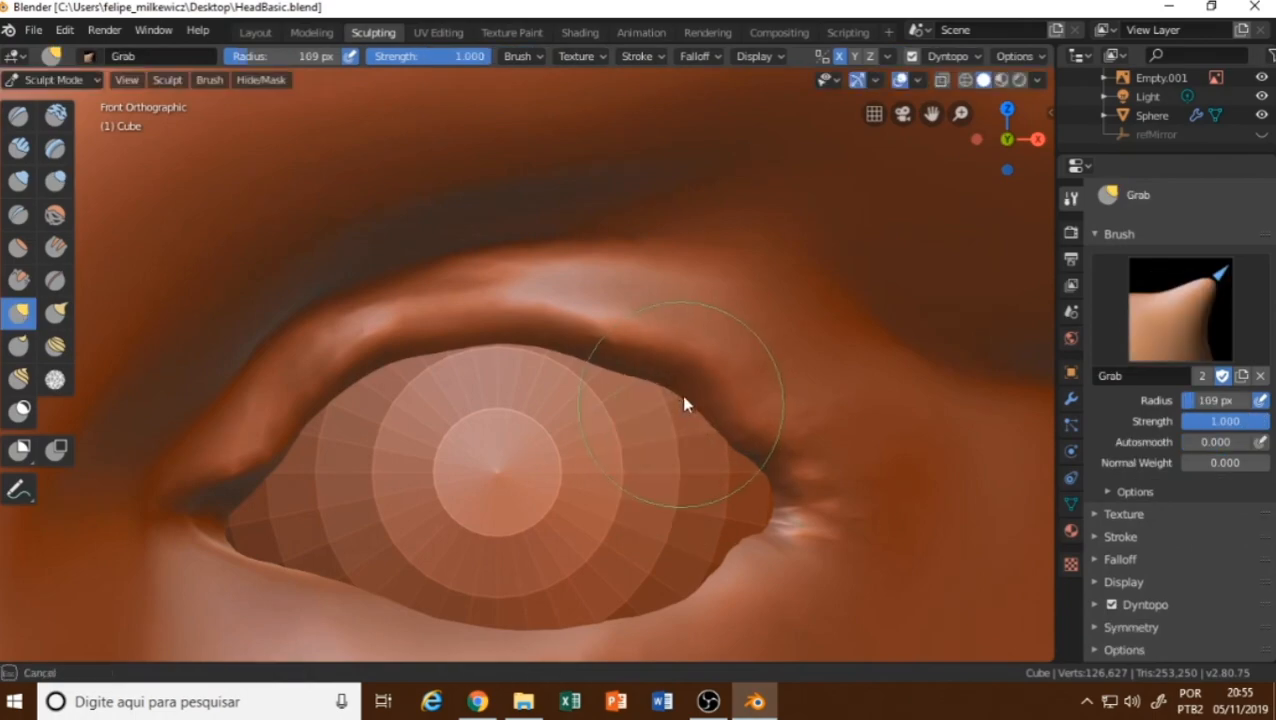
key(alt+z)
key(alt+z)
key(alt+z)
key(alt+z)
key(f)
click(855, 497)
drag(800, 498, 788, 470)
key(alt+z)
key(alt+z)
key(alt+z)
key(alt+z)
Reshape the eyelids near the outer eye corner in the right side view against the side reference photo.
key(KP_3)
key(alt+z)
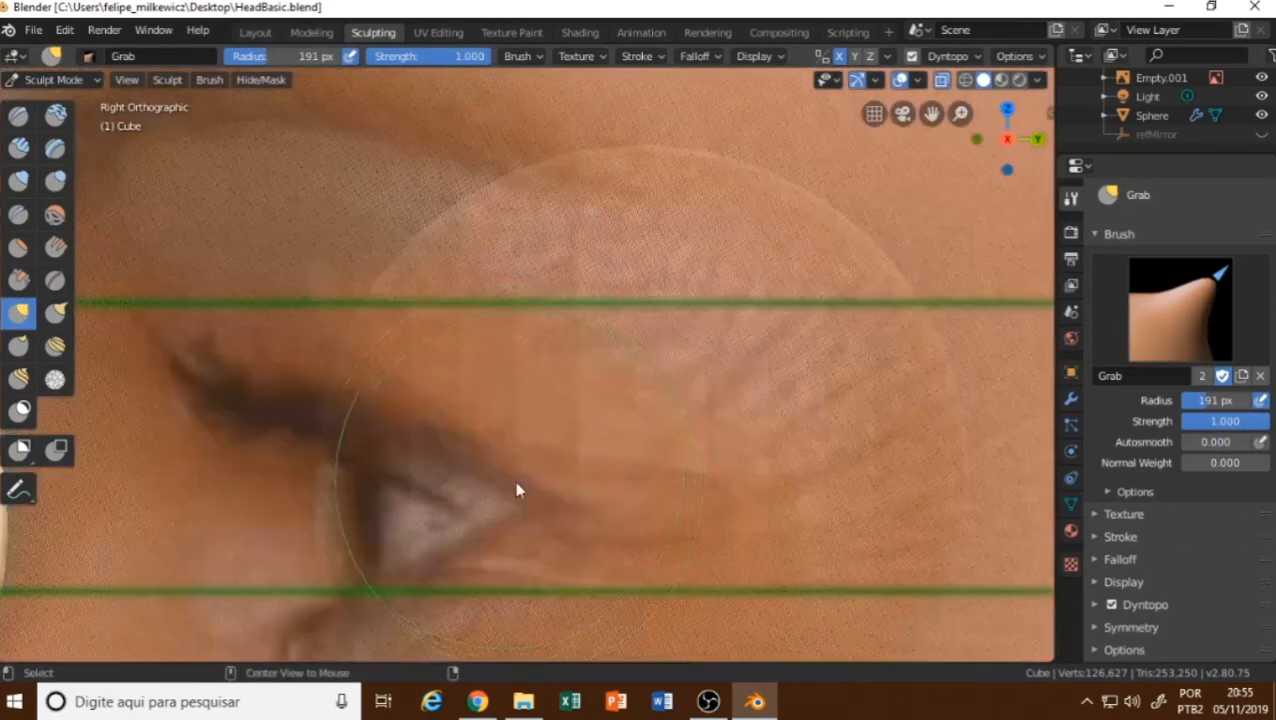
key(alt+z)
key(alt+z)
key(alt+z)
key(alt+z)
key(alt+z)
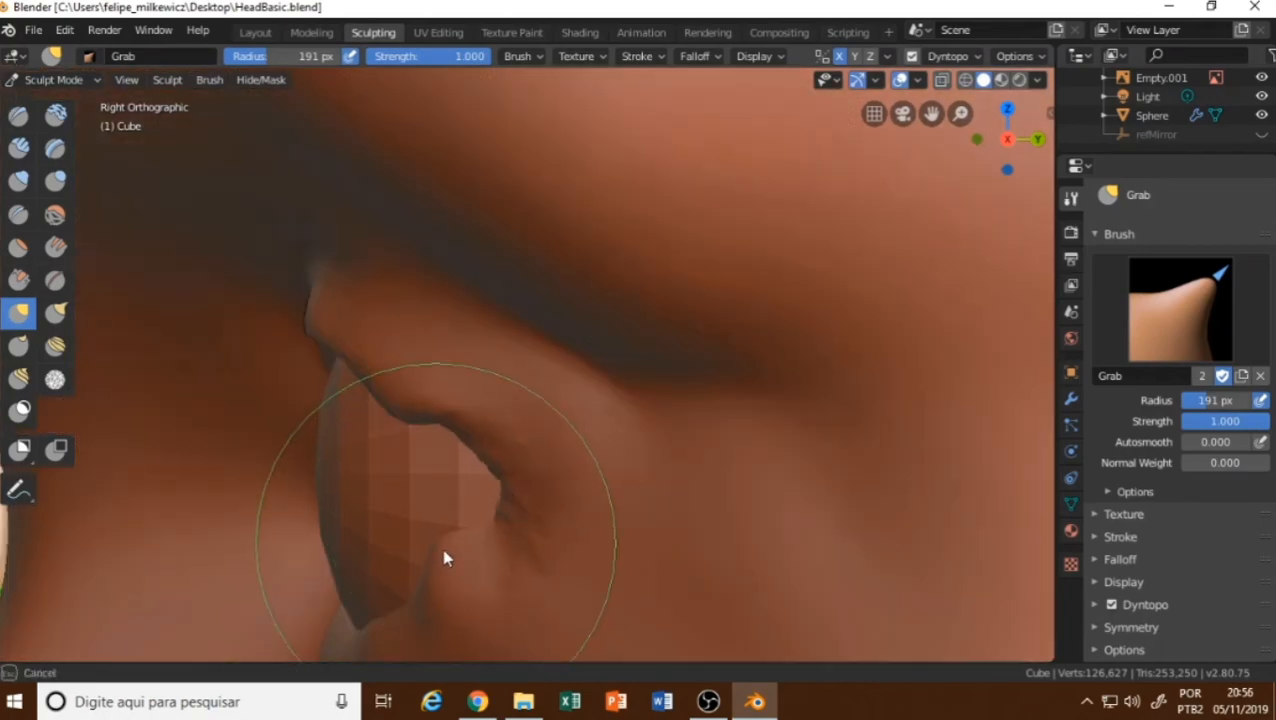
Compare the outer eye corner with the front reference photo and examine its shape from the side and at an angle.
key(KP_1)
key(alt+z)
key(alt+z)
key(alt+z)
key(alt+z)
key(alt+z)
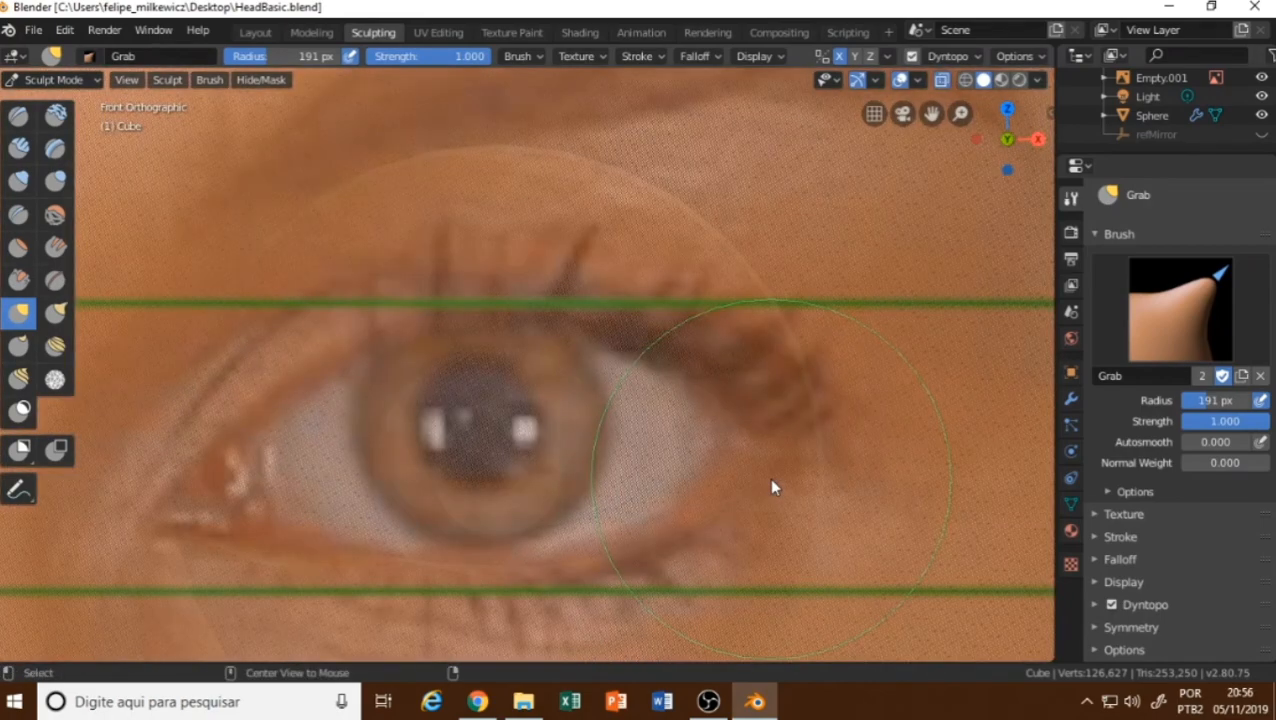
key(alt+z)
scroll(528, 513, down, 3)
key(KP_3)
middle_drag(441, 493, 452, 355)
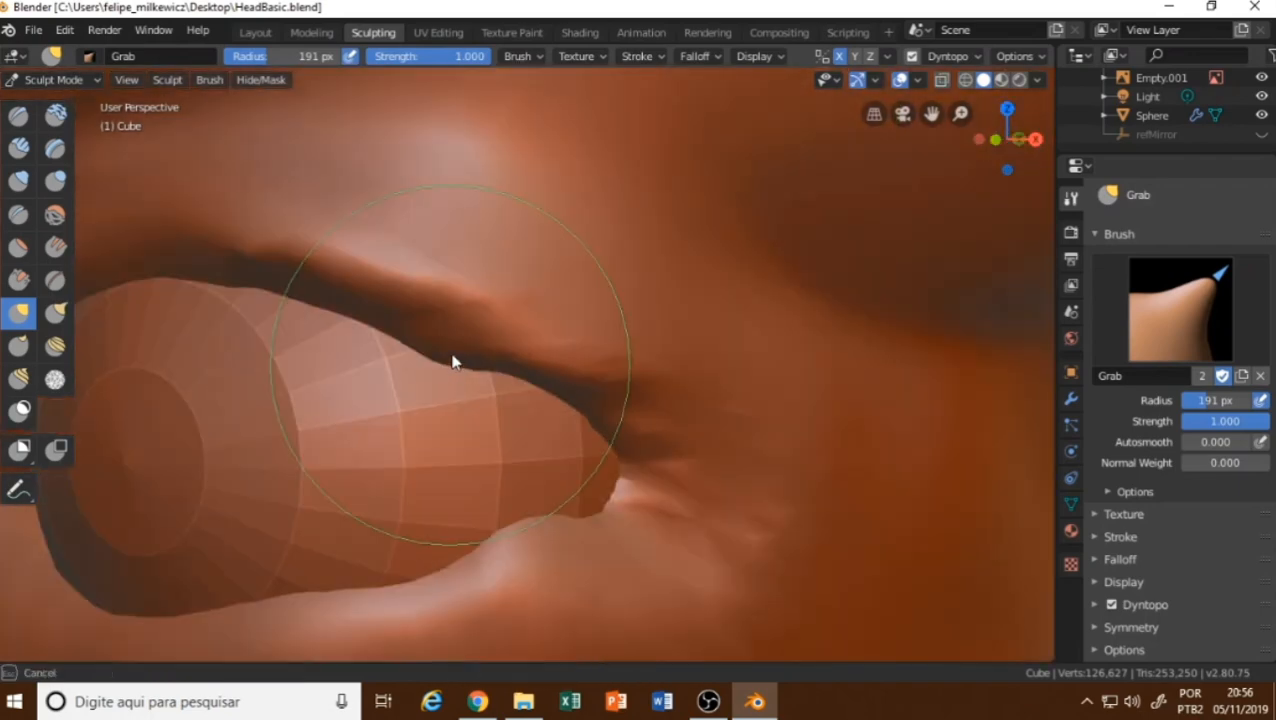
key(KP_3)
key(KP_1)
key(alt+z)
scroll(600, 385, down, 2)
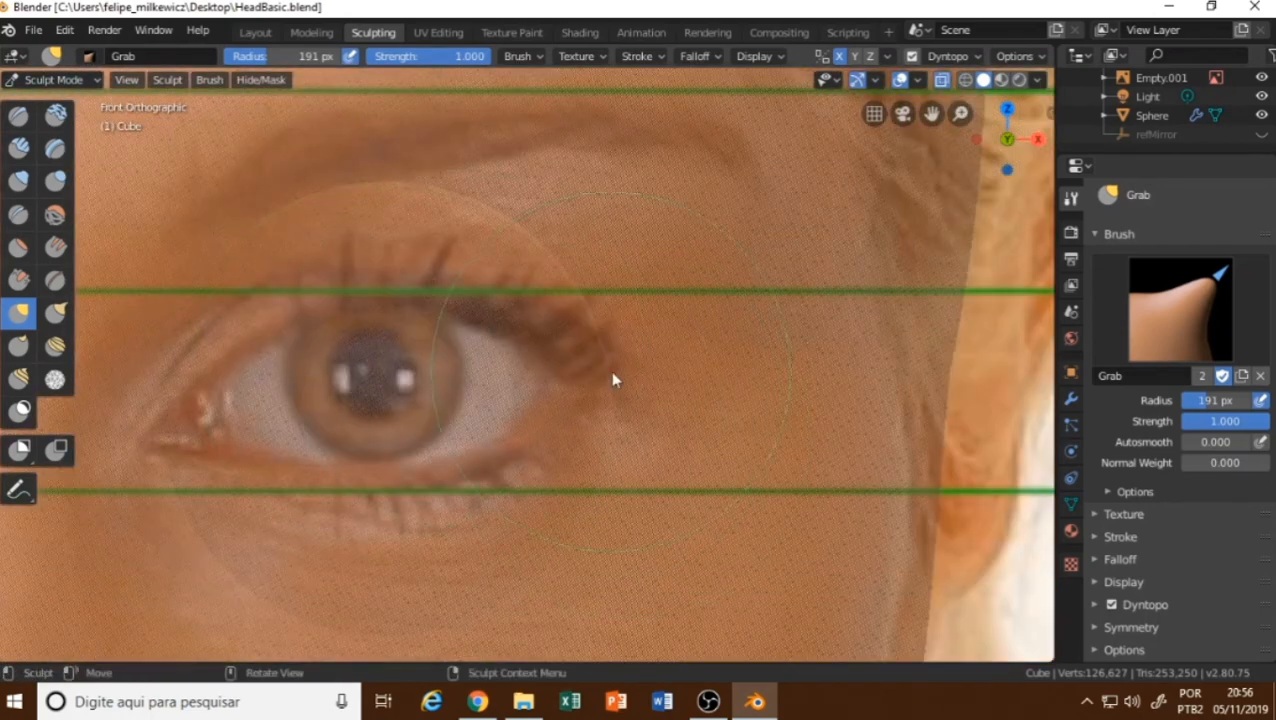
key(alt+z)
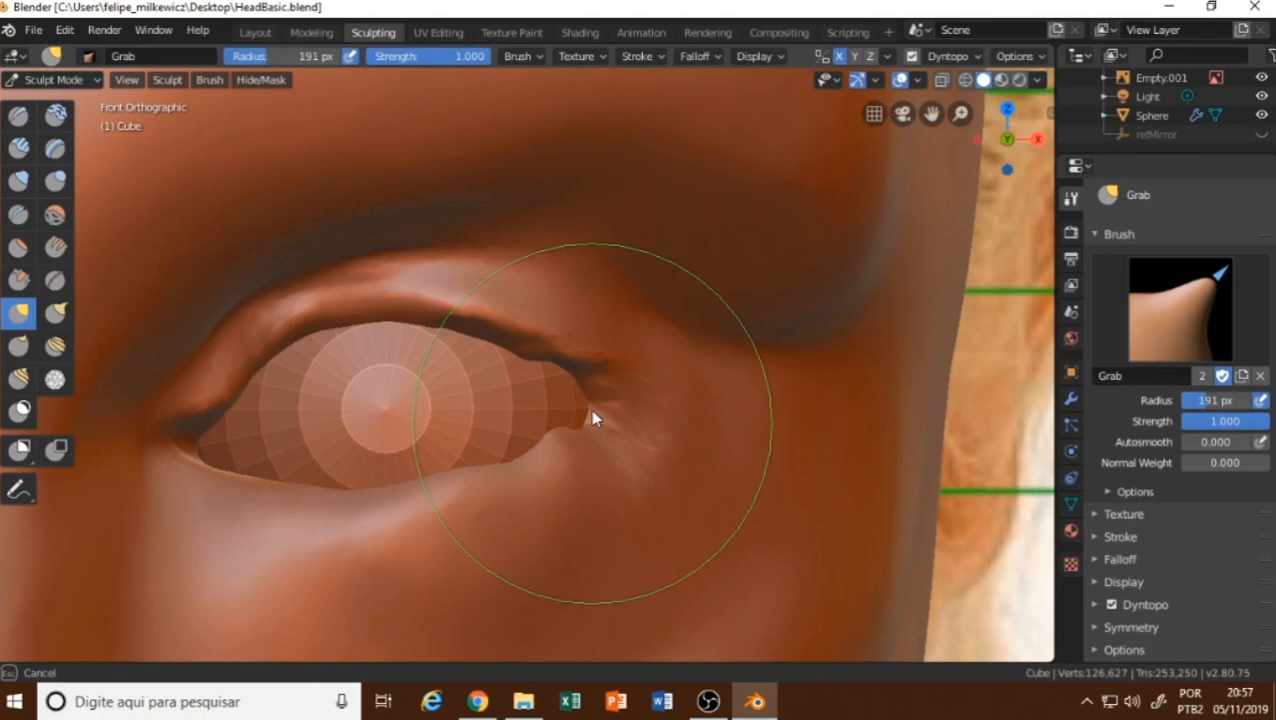
Raise the outer eye corner slightly with the Grab brush and compare it with the front and side reference photos.
key(alt+z)
key(alt+z)
drag(592, 411, 592, 398)
key(alt+z)
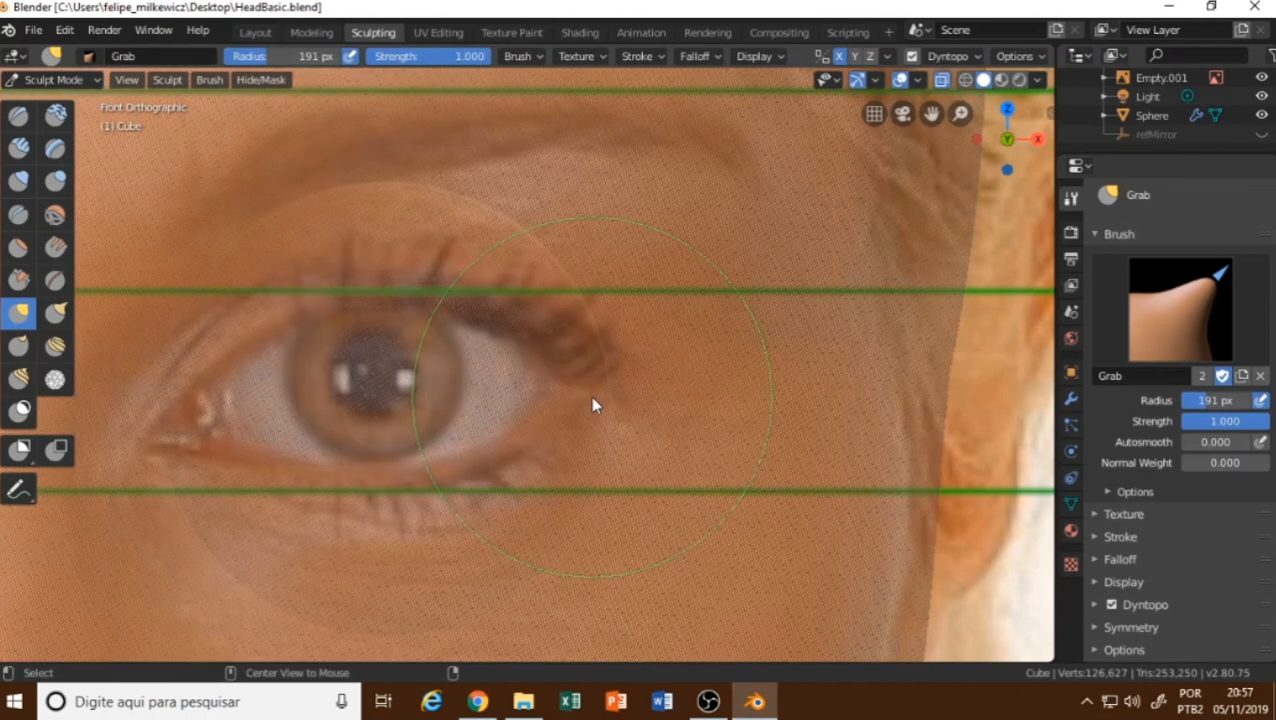
key(alt+z)
key(KP_3)
key(alt+z)
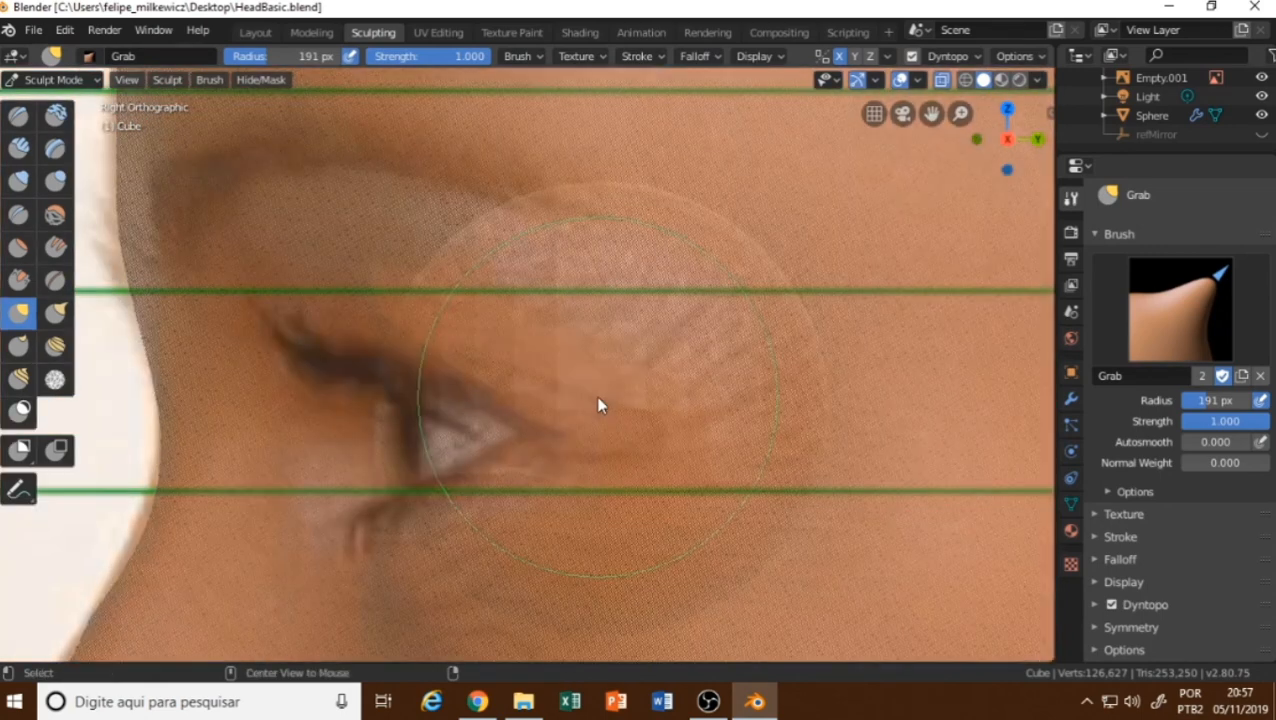
key(alt+z)
key(alt+z)
key(alt+z)
key(alt+z)
key(alt+z)
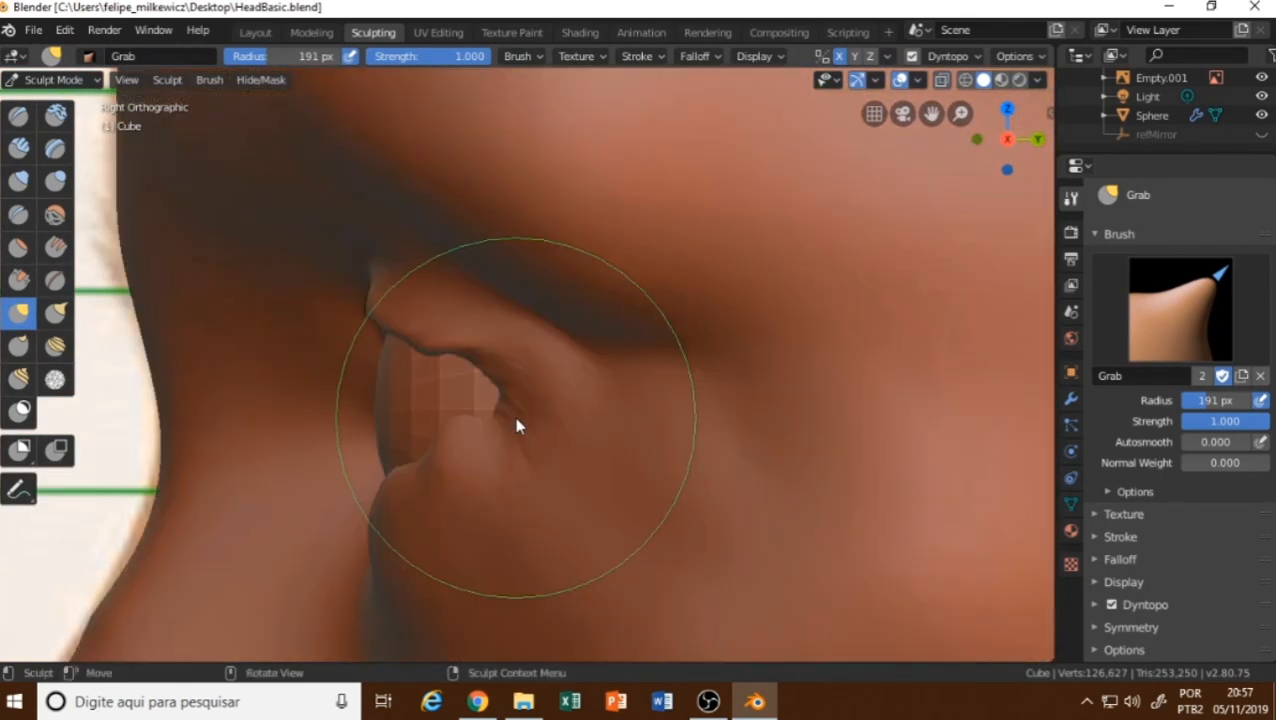
Lower the bump in the upper eyelid's edge just above the outer eye corner in the front view.
key(KP_1)
scroll(540, 427, up, 4)
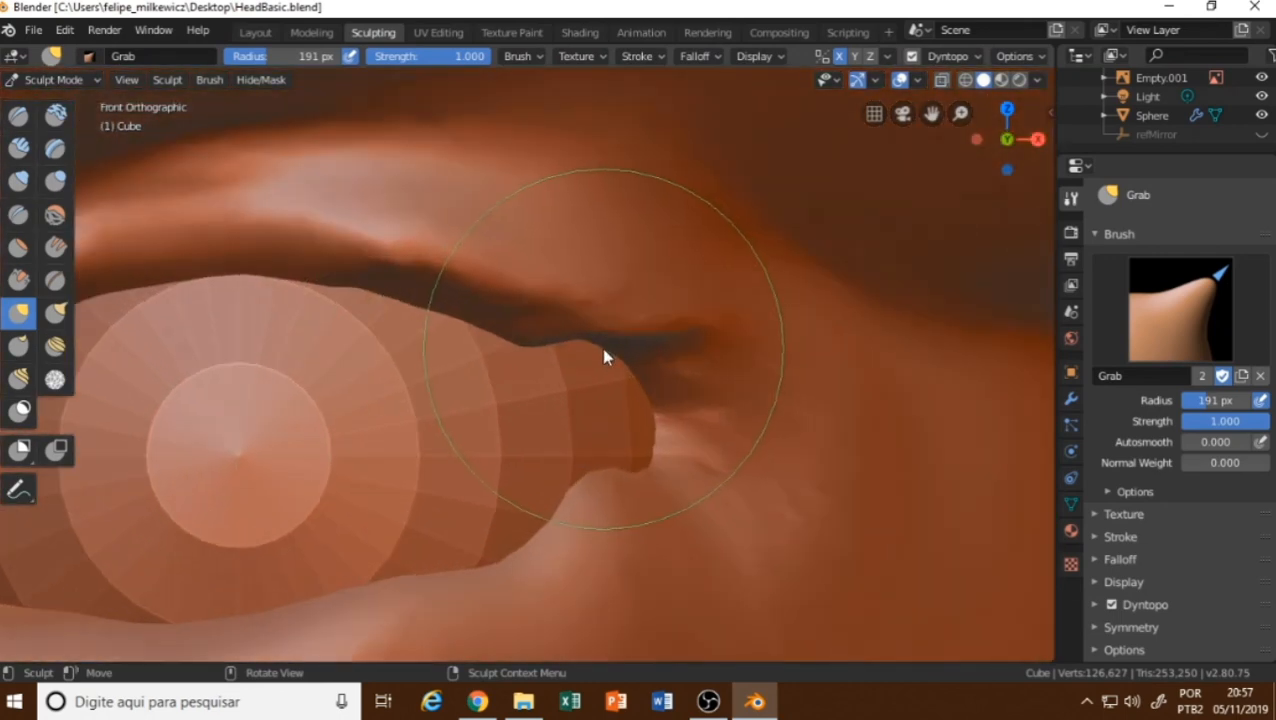
drag(603, 350, 606, 363)
key(alt+z)
key(alt+z)
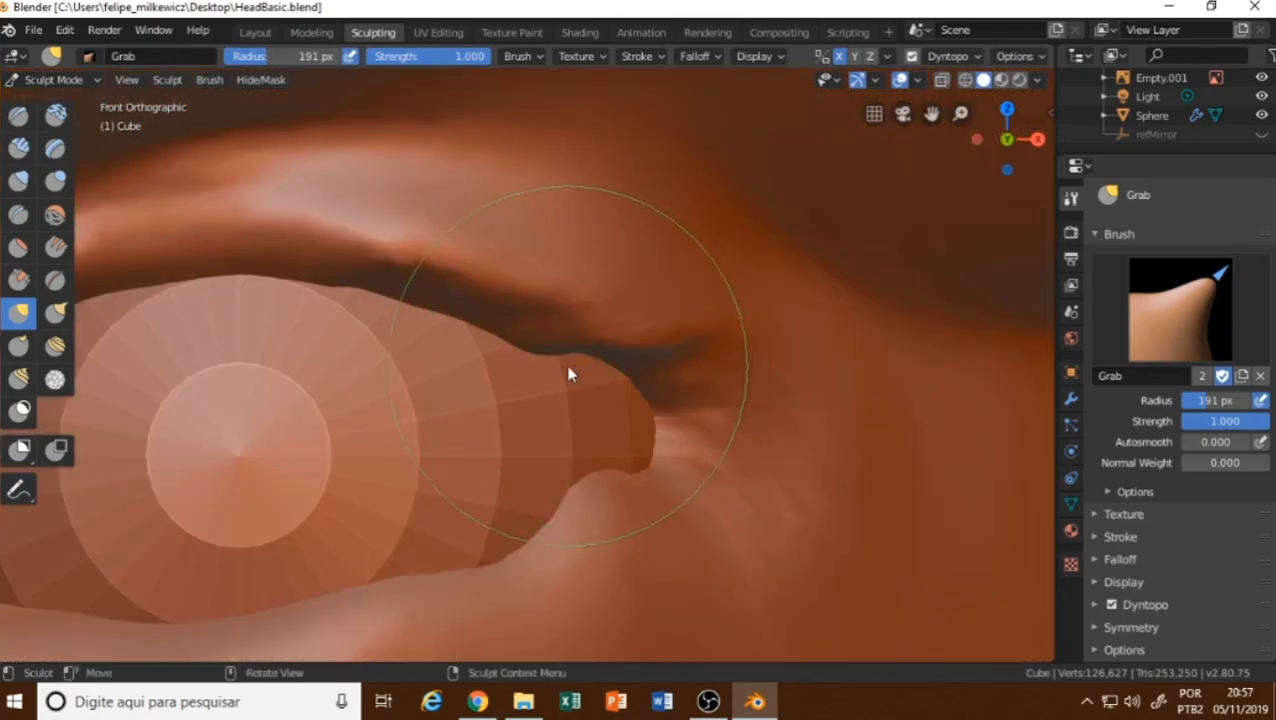
Push the lower eyelid's bump near the outer eye corner downward and compare the eye outline with the front reference photo.
drag(530, 352, 565, 430)
drag(586, 495, 588, 505)
key(alt+z)
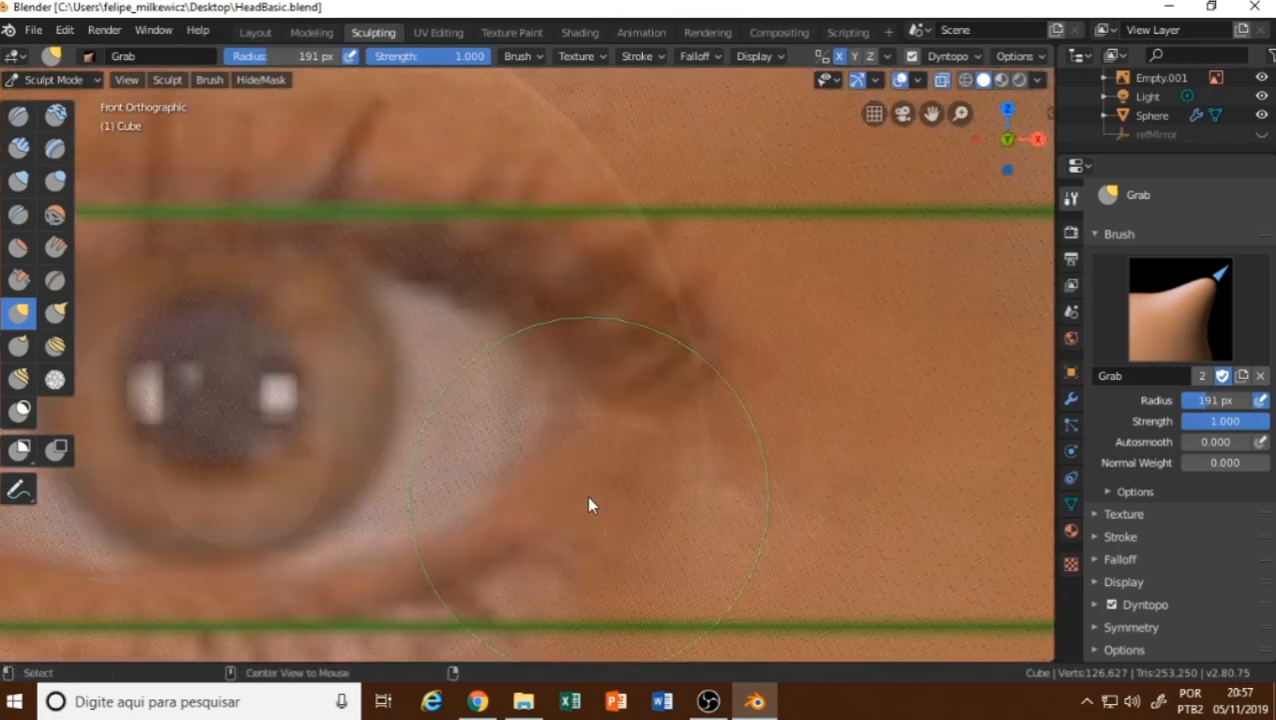
scroll(538, 493, down, 3)
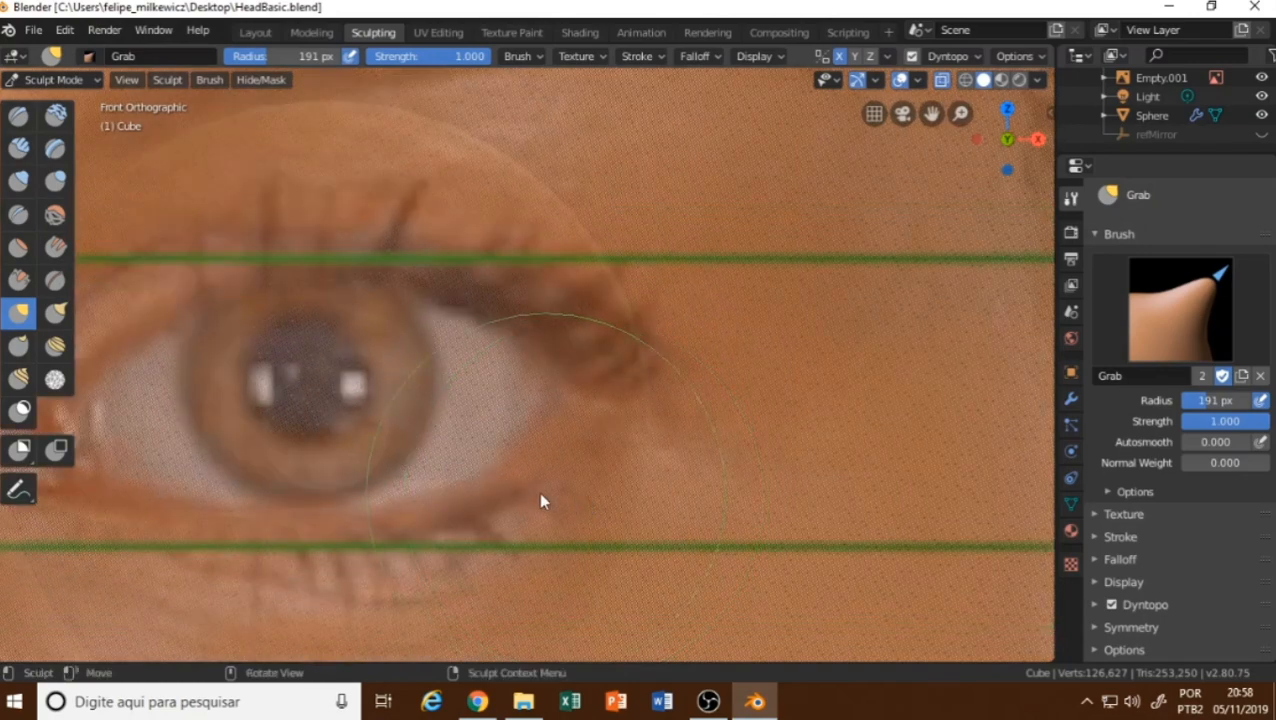
key(alt+z)
key(alt+z)
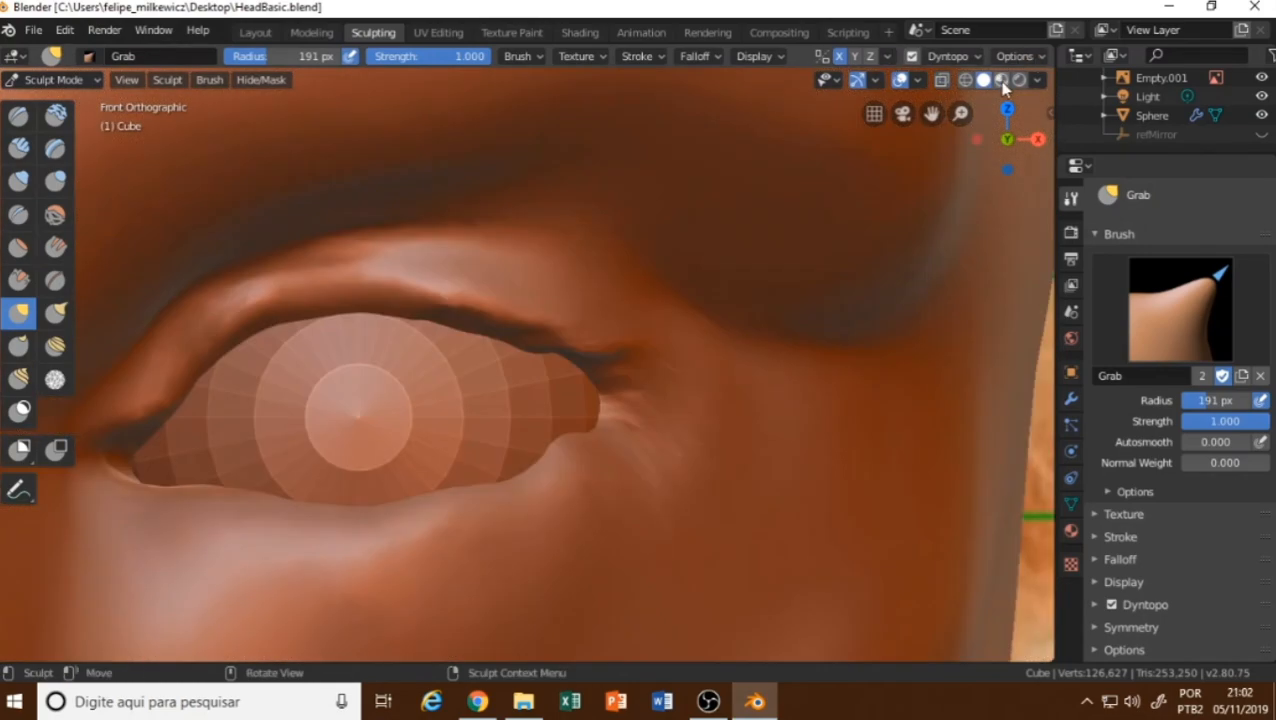
Change the viewport's MatCap from the reddish clay to the first light grey one.
click(1034, 82)
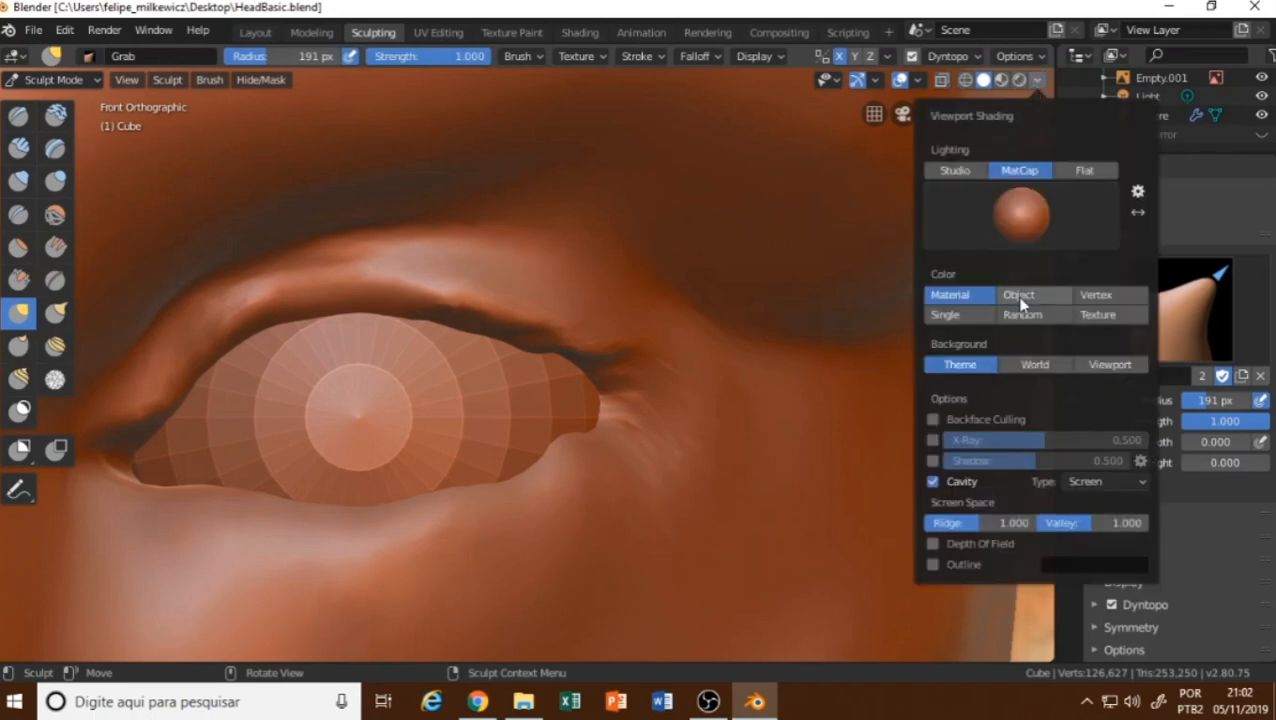
click(1024, 228)
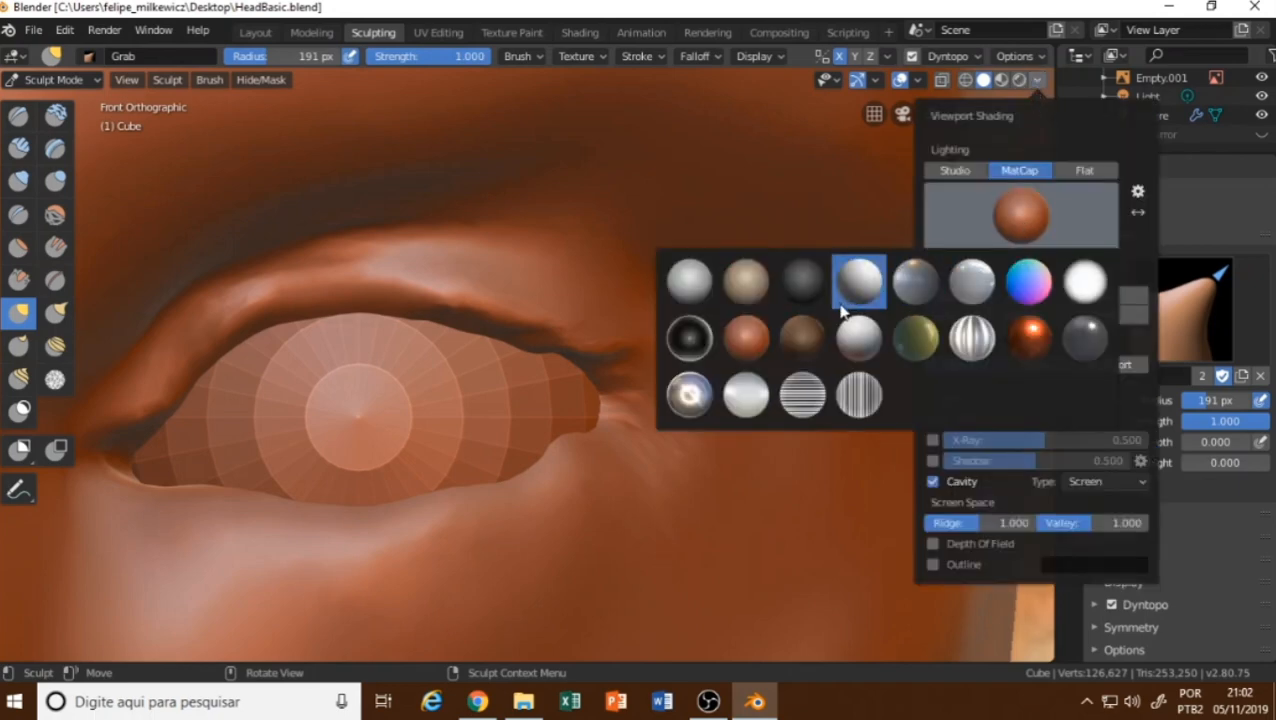
click(702, 290)
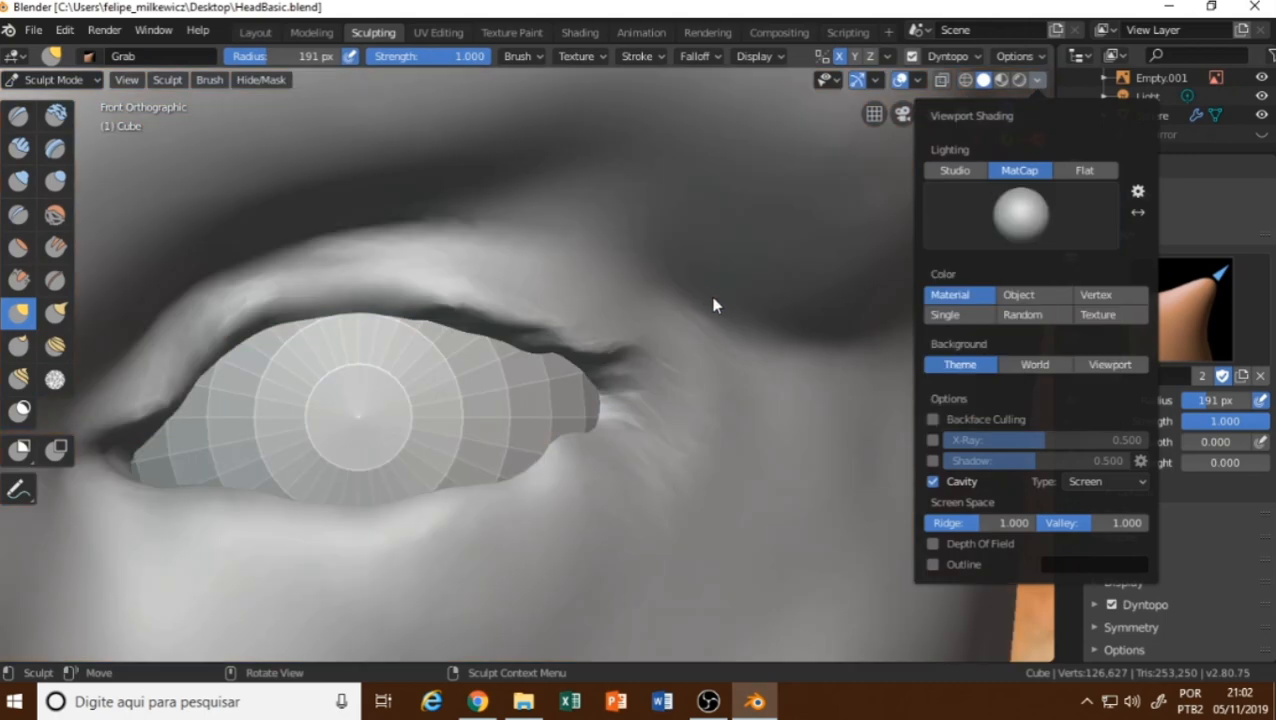
Try several MatCaps on the head, including the beige, bright grey, glossy orange and striped chrome ones.
click(1025, 241)
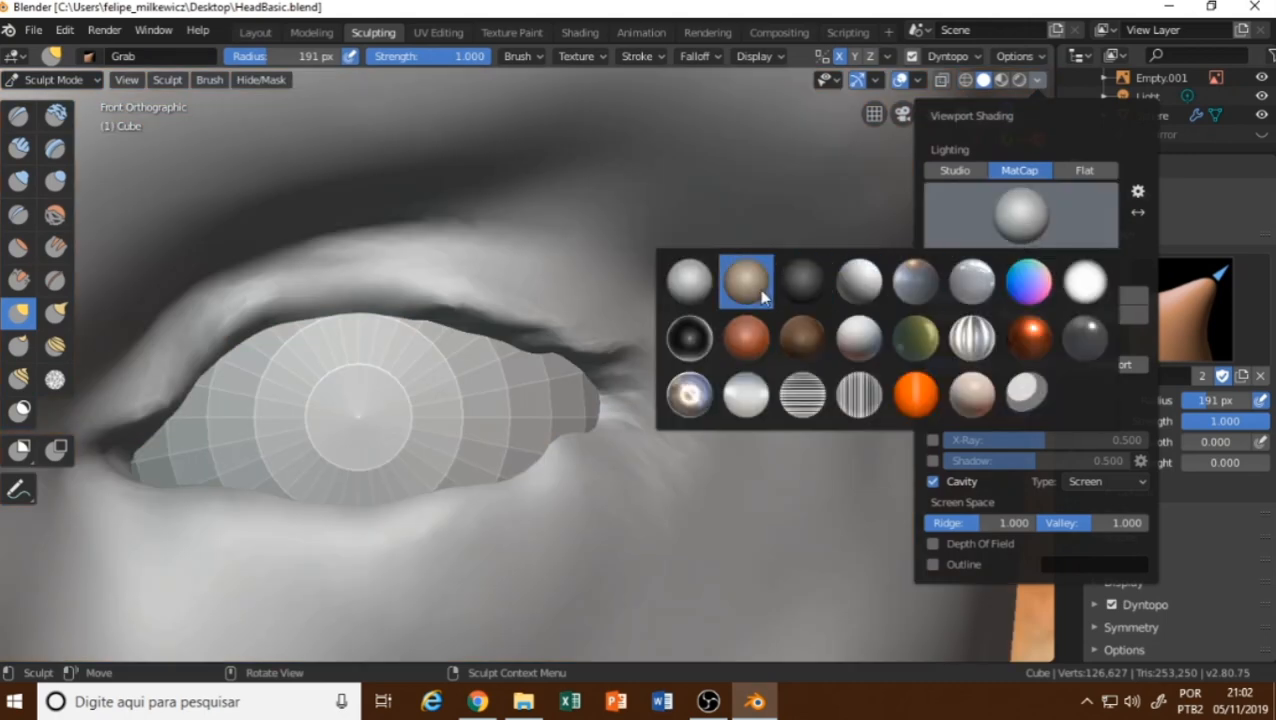
click(746, 280)
click(1006, 218)
click(805, 281)
click(1020, 218)
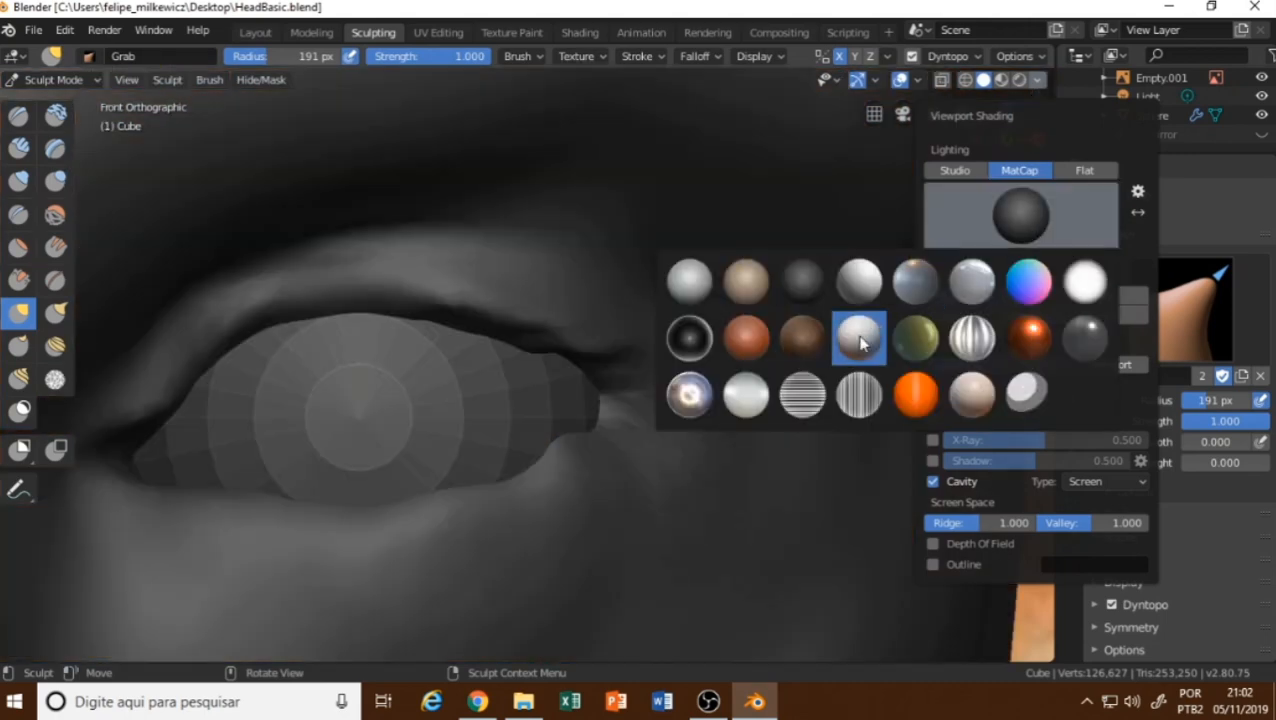
click(856, 284)
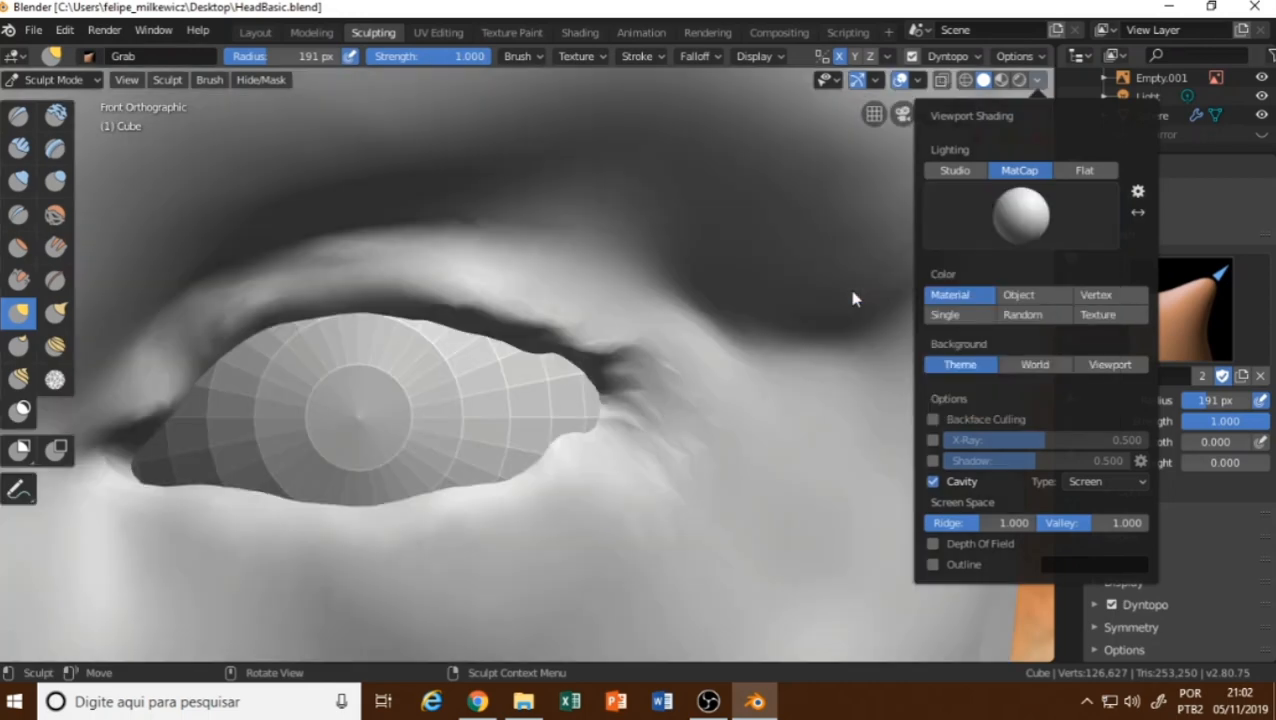
click(1018, 226)
click(700, 279)
click(1018, 222)
click(860, 284)
click(1015, 230)
click(915, 282)
click(1015, 230)
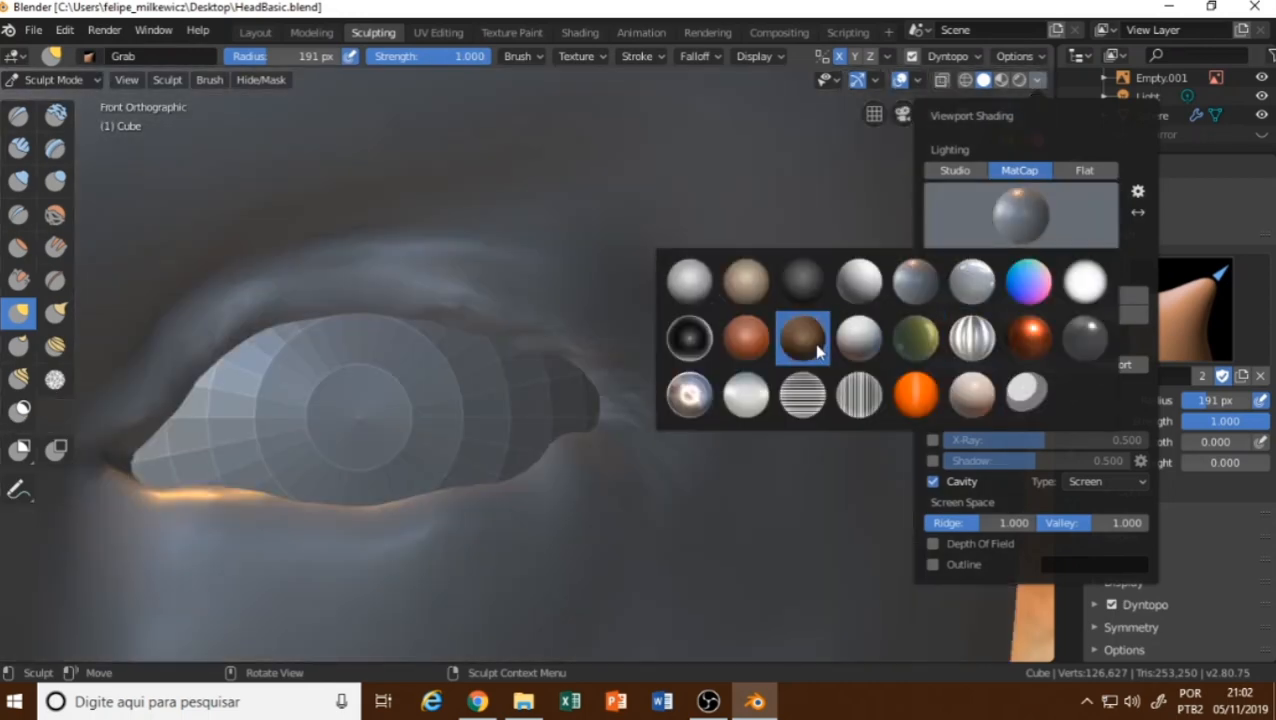
click(746, 338)
click(1008, 236)
click(1033, 340)
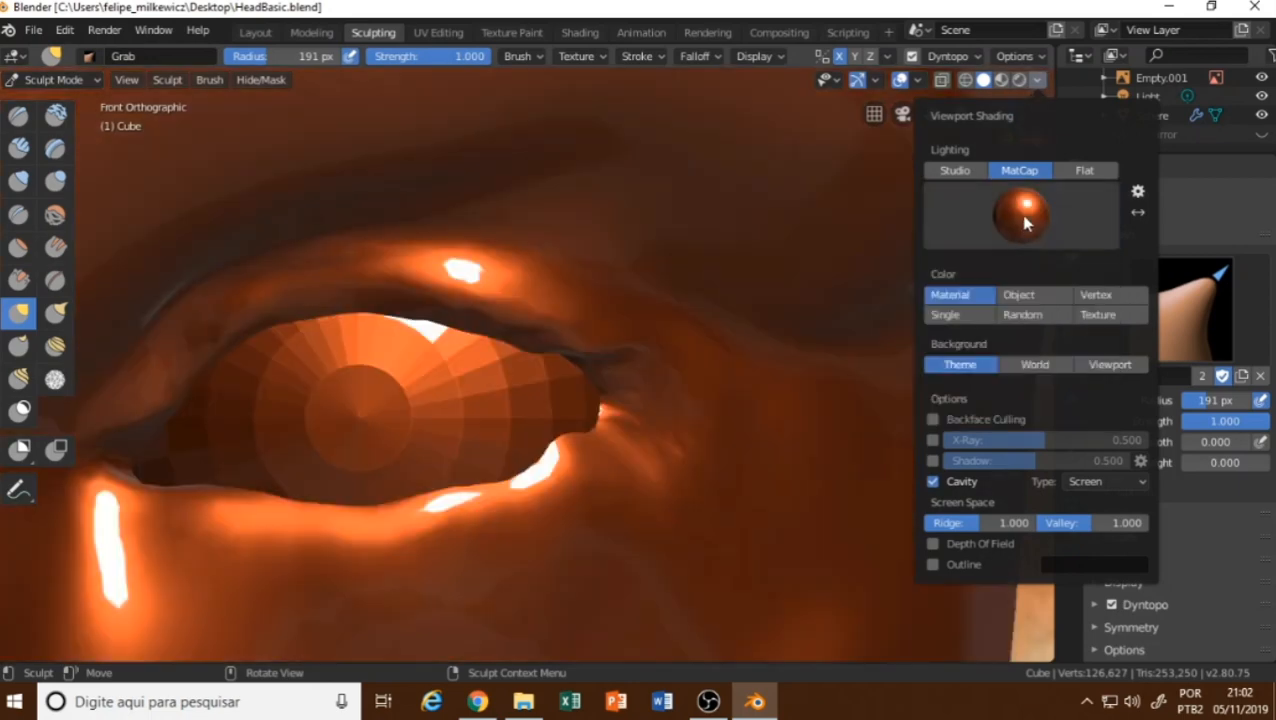
click(1025, 222)
click(972, 338)
click(1020, 218)
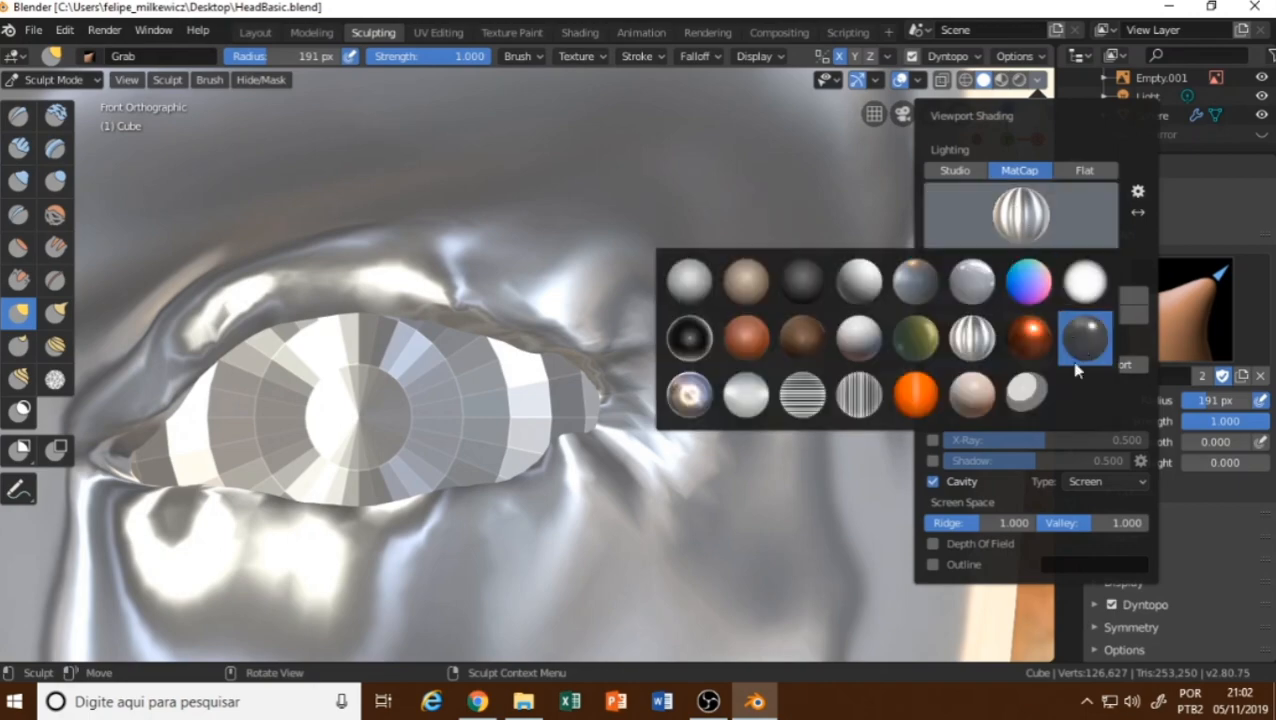
click(1084, 338)
Set the viewport's MatCap to the matte dark grey one.
click(1020, 215)
click(835, 285)
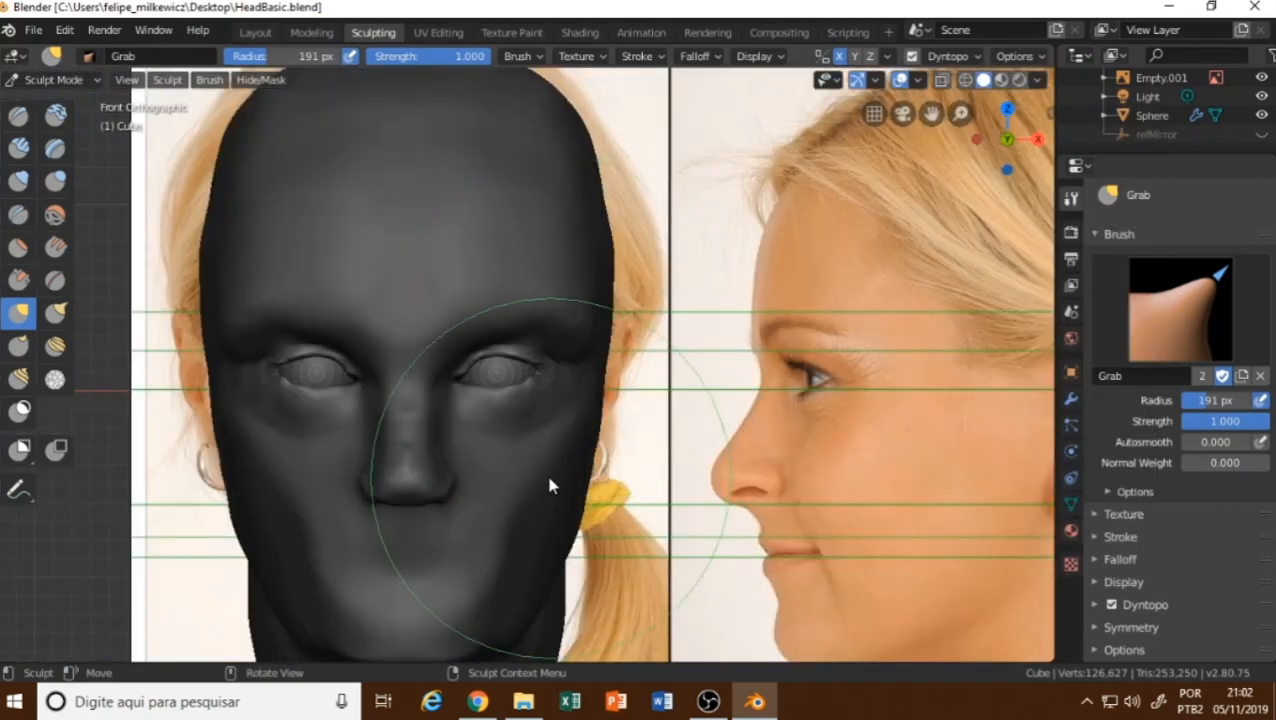
scroll(478, 400, up, 8)
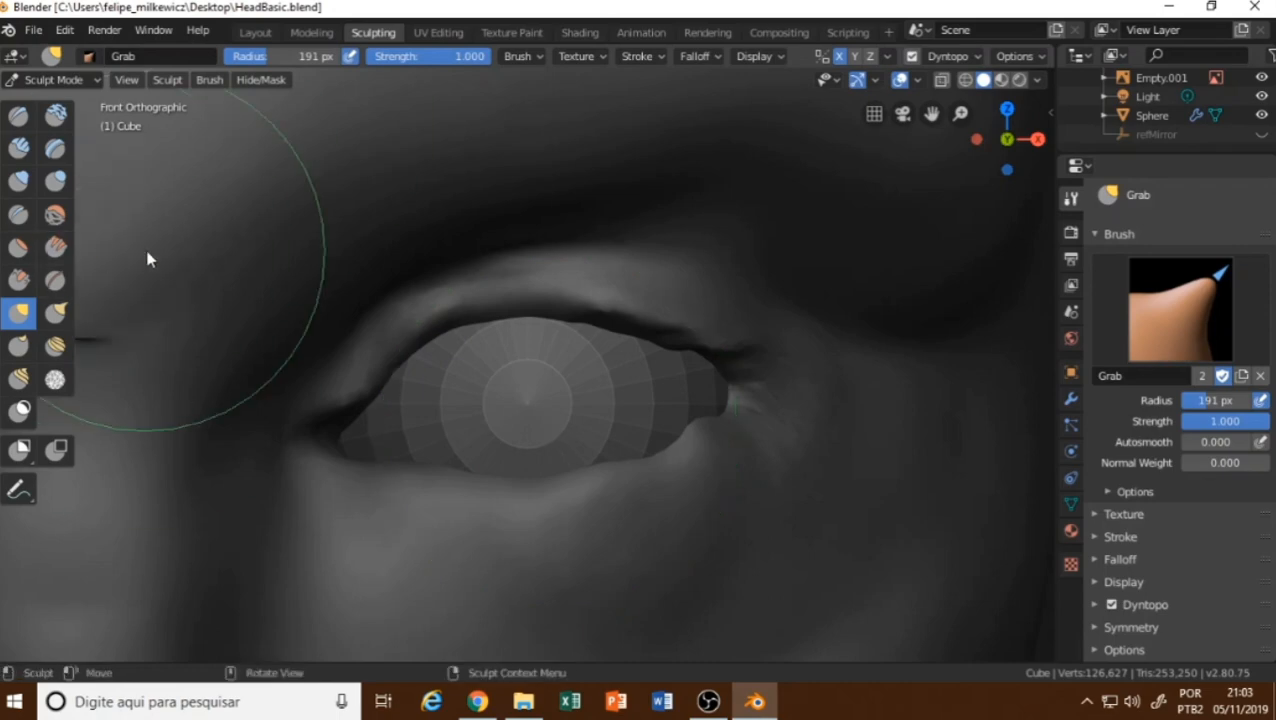
Raise the middle of the lower eyelid slightly with the Grab brush and compare the eye outline with the front reference photo.
click(22, 222)
shift+middle_drag(338, 405, 291, 356)
click(20, 314)
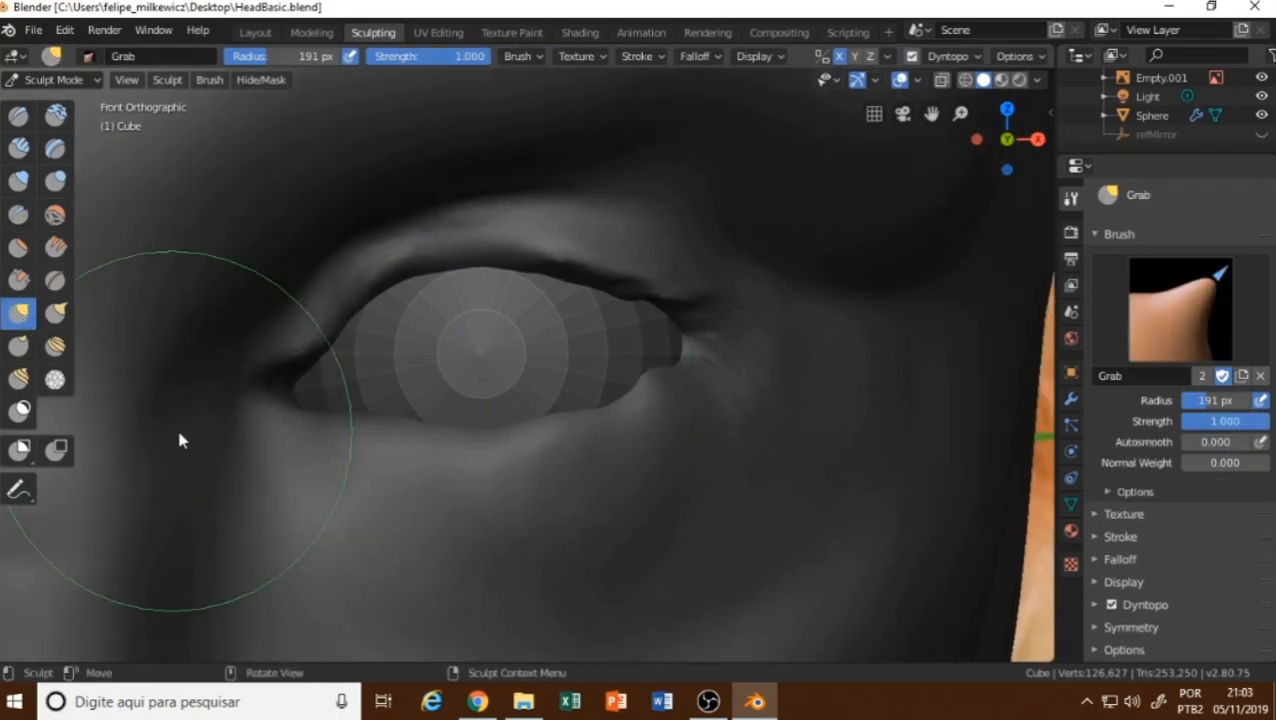
key(alt+z)
key(alt+z)
key(alt+z)
key(alt+z)
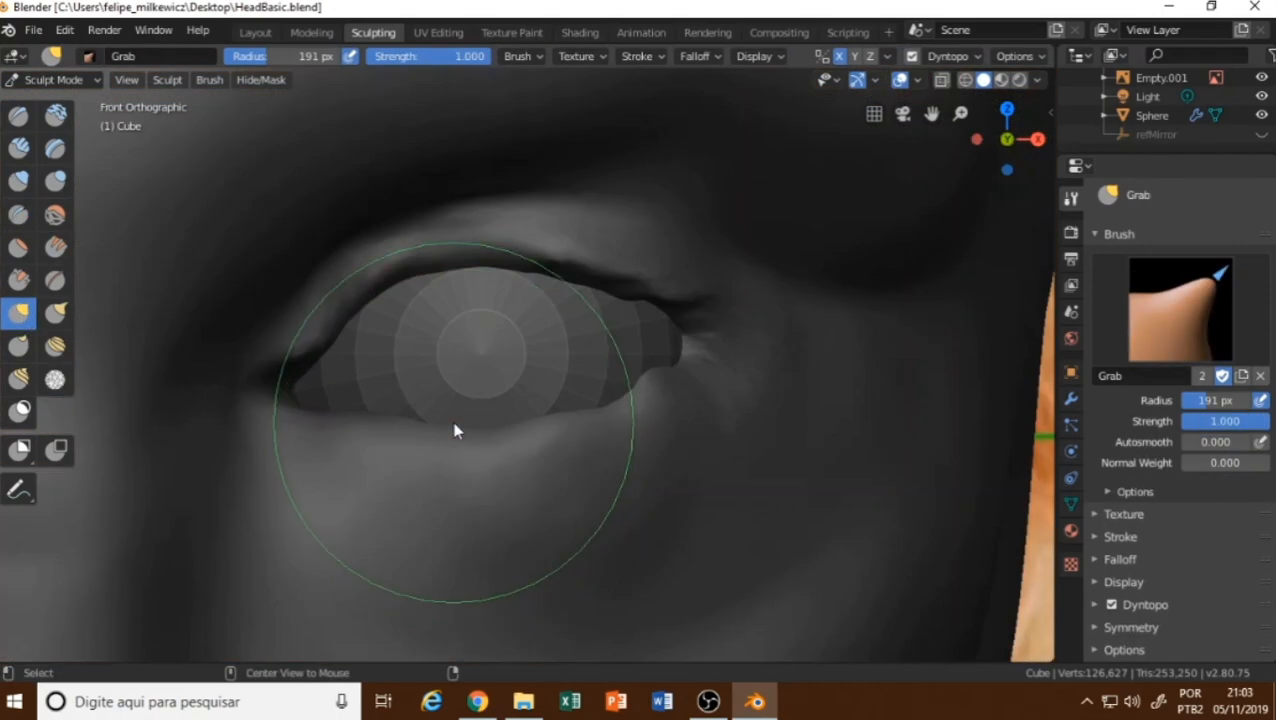
key(alt+z)
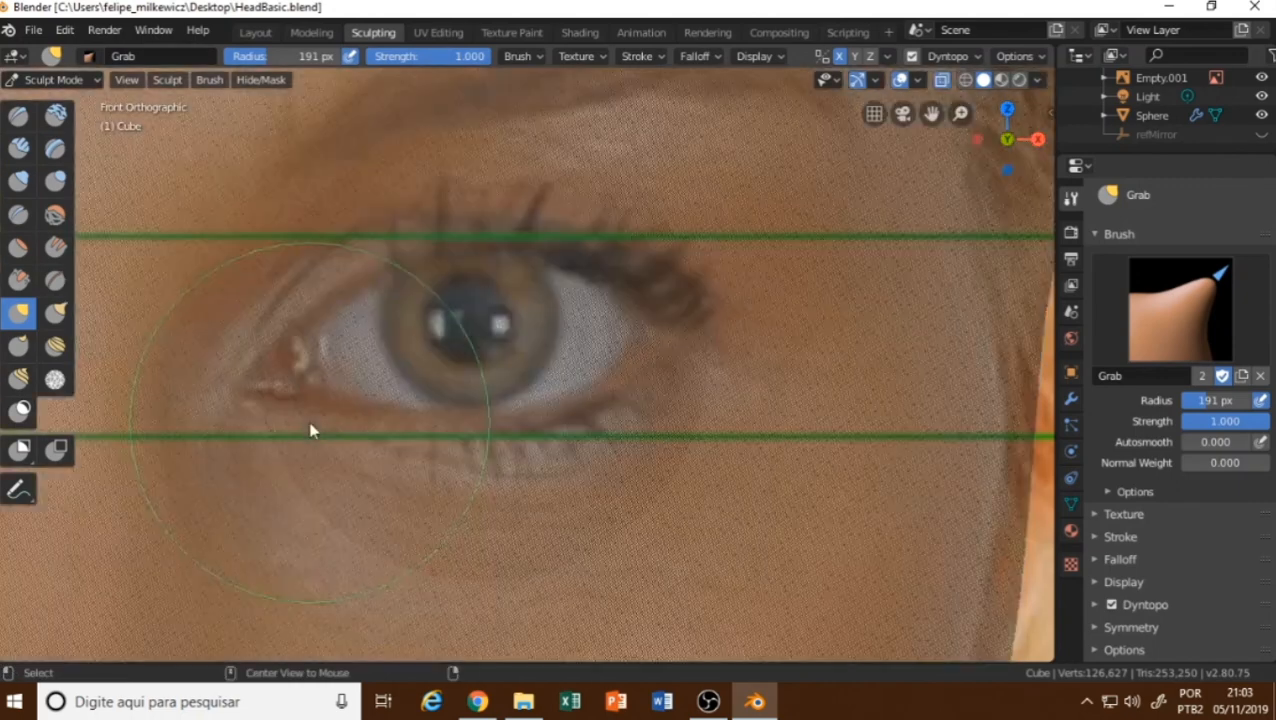
key(alt+z)
key(alt+z)
key(alt+z)
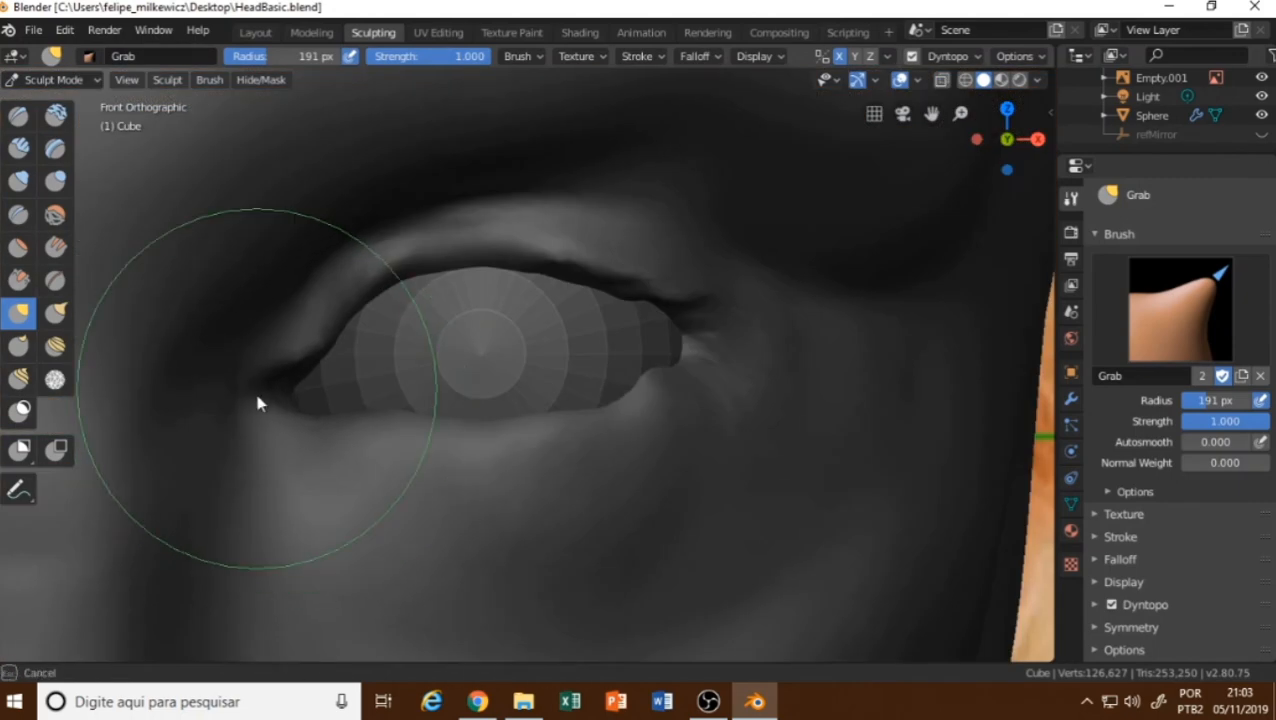
Set the Grab brush radius to 57 px and compare the inner eye corner with the front reference photo through X-ray.
key(f)
click(208, 425)
key(alt+z)
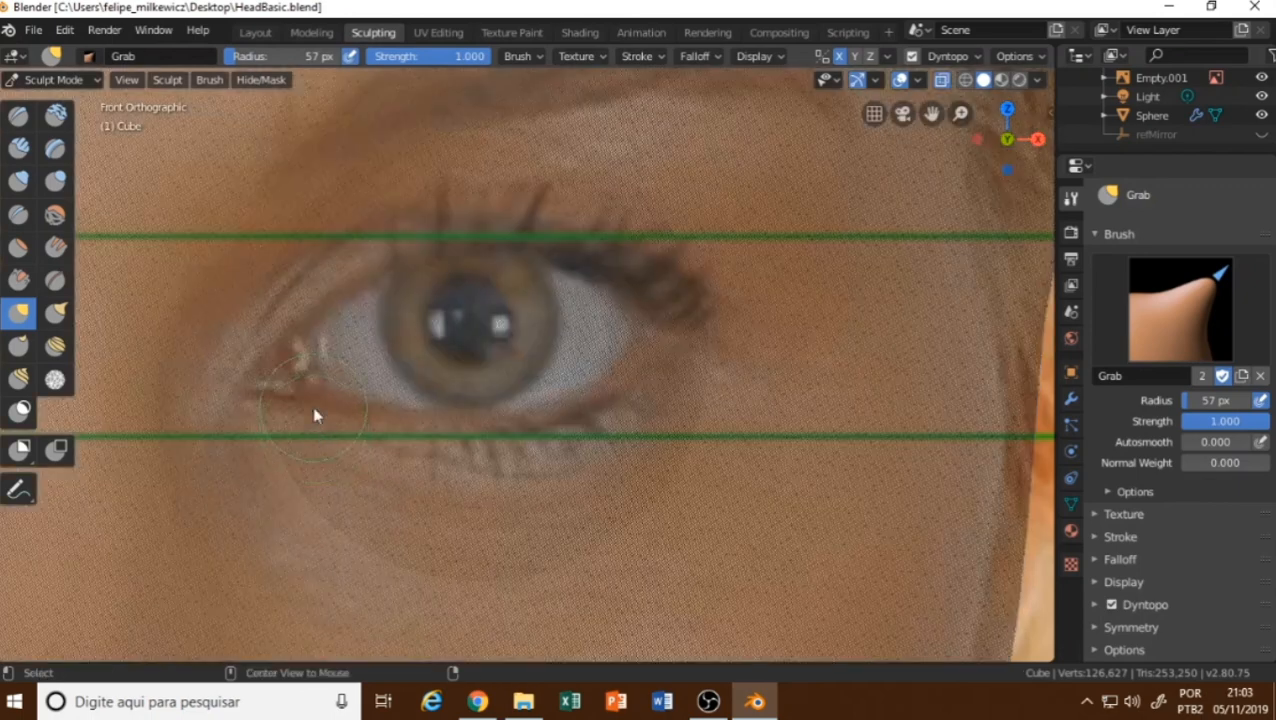
key(alt+z)
key(alt+z)
key(alt+z)
key(alt+z)
key(alt+z)
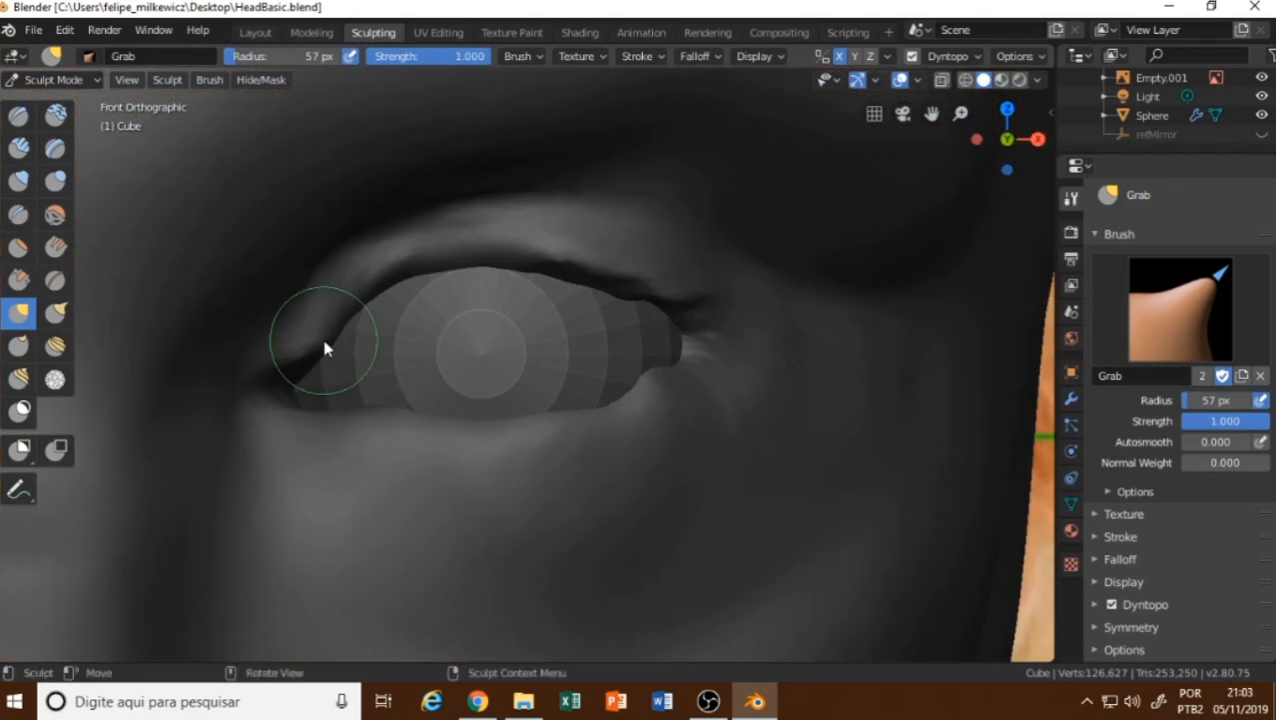
Pull the upper eyelid's edge near the inner eye corner upward with a 70 px Grab brush and compare it with the front photo.
key(f)
click(335, 344)
mouse_move(333, 345)
mouse_down()
mouse_move(302, 352)
mouse_move(372, 292)
mouse_up()
key(alt+z)
key(alt+z)
key(alt+z)
key(alt+z)
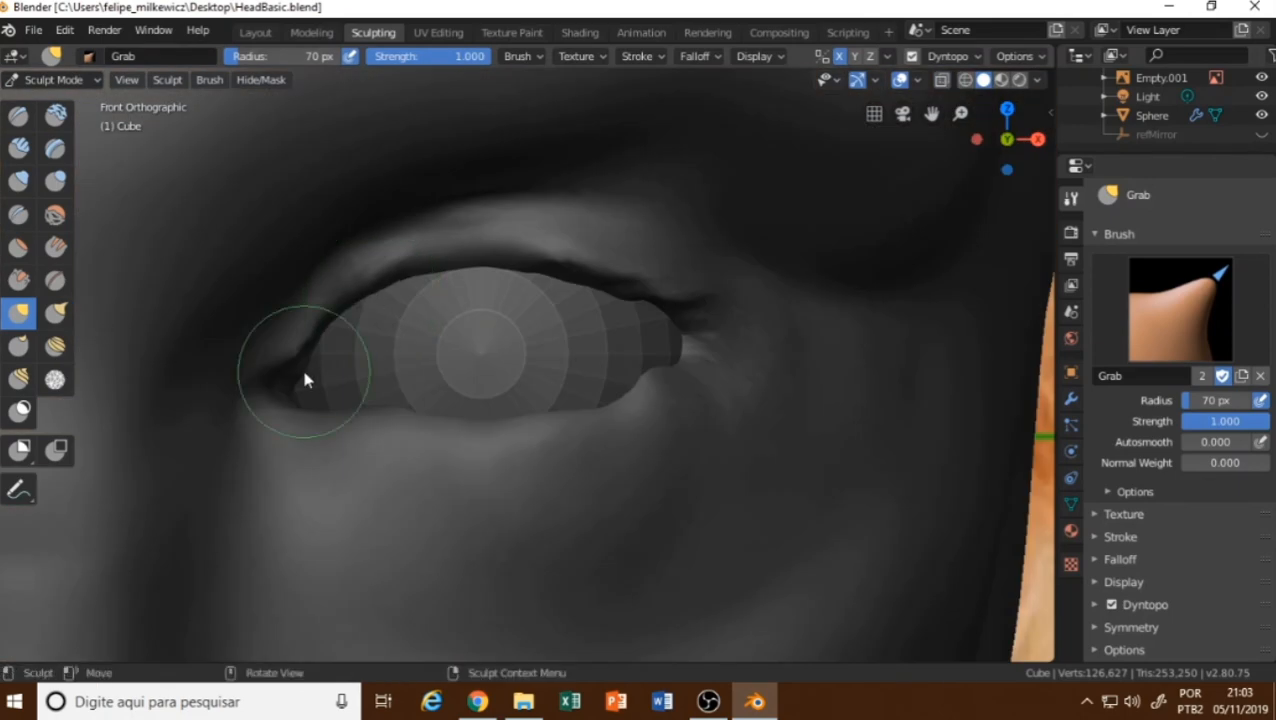
key(alt+z)
key(alt+z)
Open up the inner eye corner by grabbing the upper lid's edge upward, and even out the lid edge beside it.
drag(302, 355, 296, 345)
key(shift+z)
drag(295, 338, 289, 324)
key(shift+z)
drag(369, 259, 372, 267)
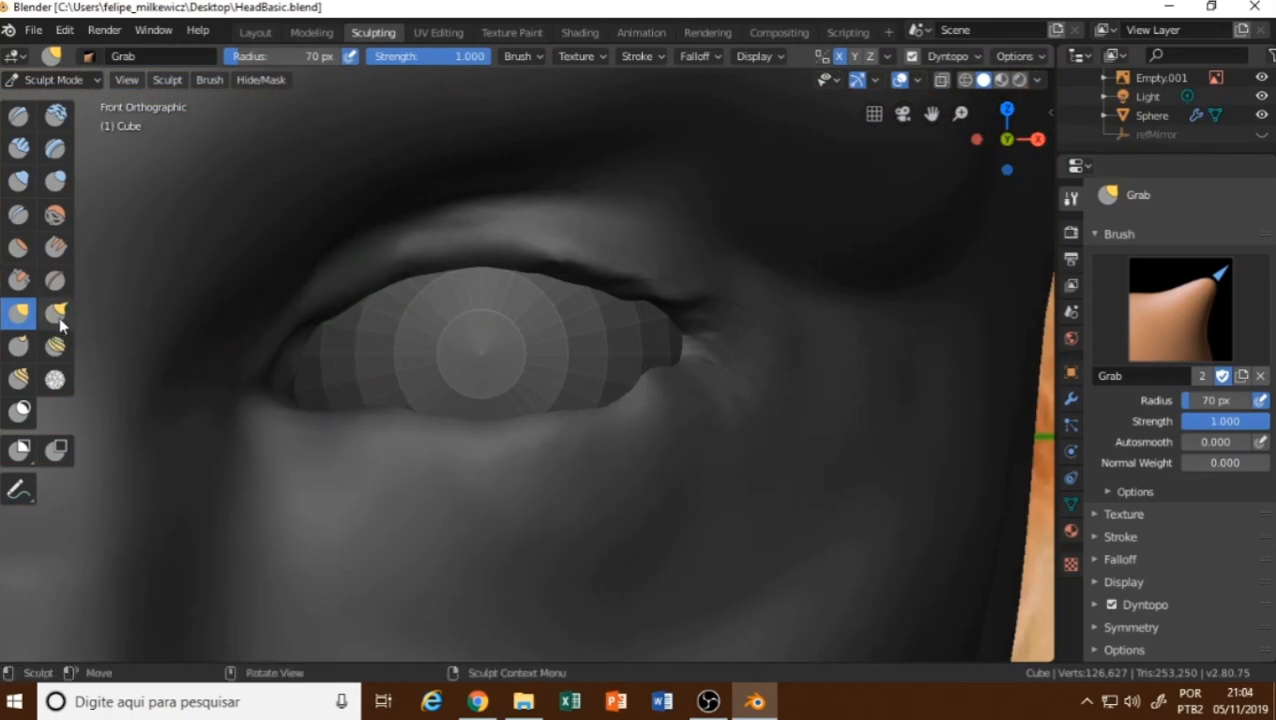
Even out the edges of the lower and upper eyelids with the Flatten brush at 70 px.
click(30, 219)
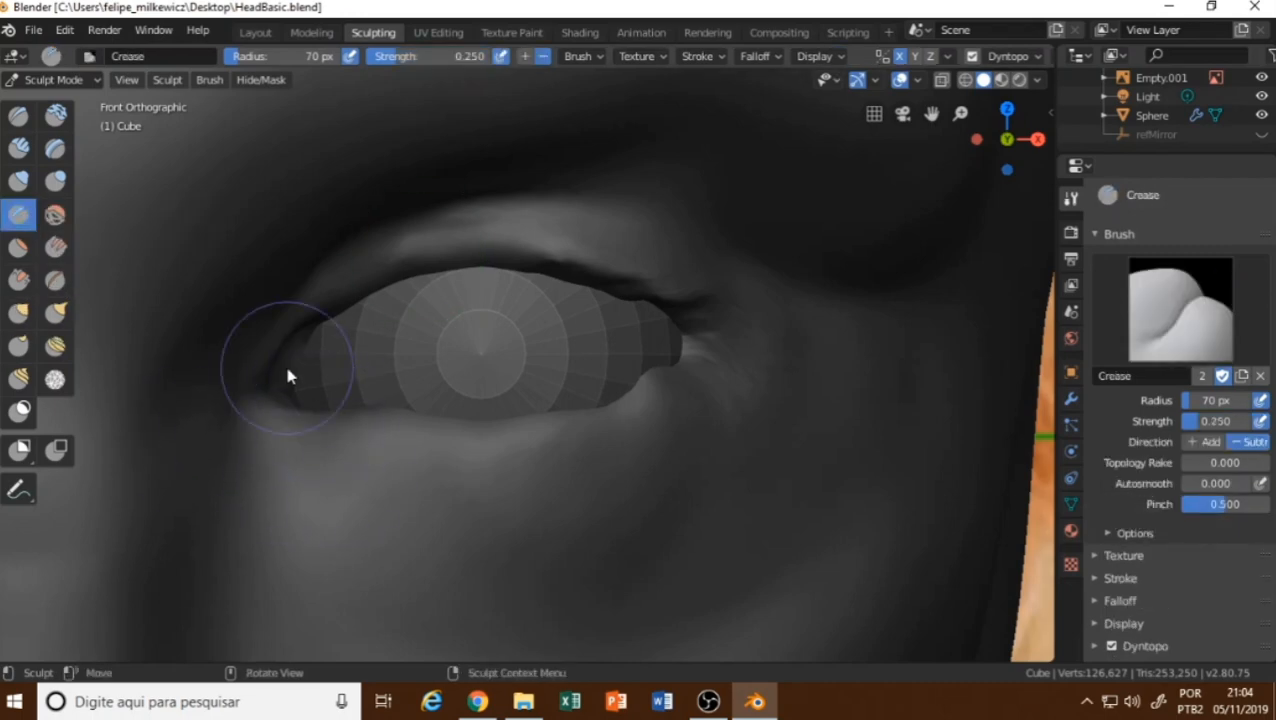
middle_drag(461, 345, 323, 465)
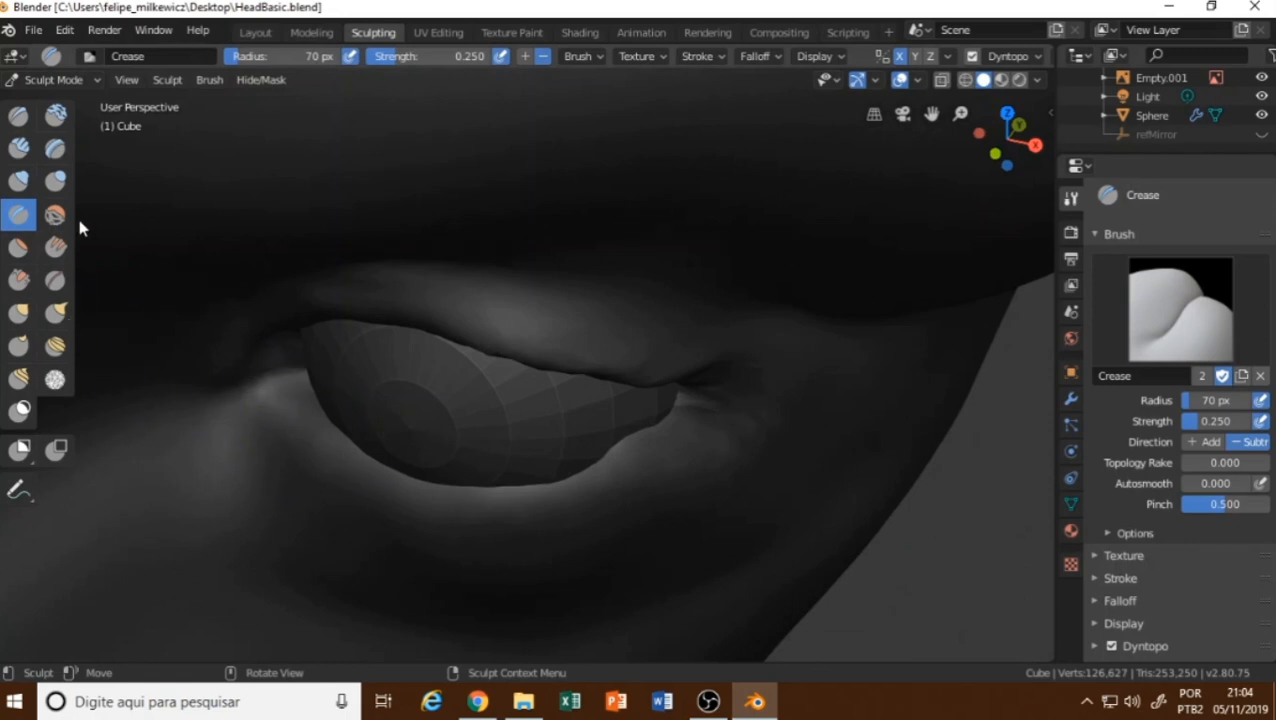
click(21, 247)
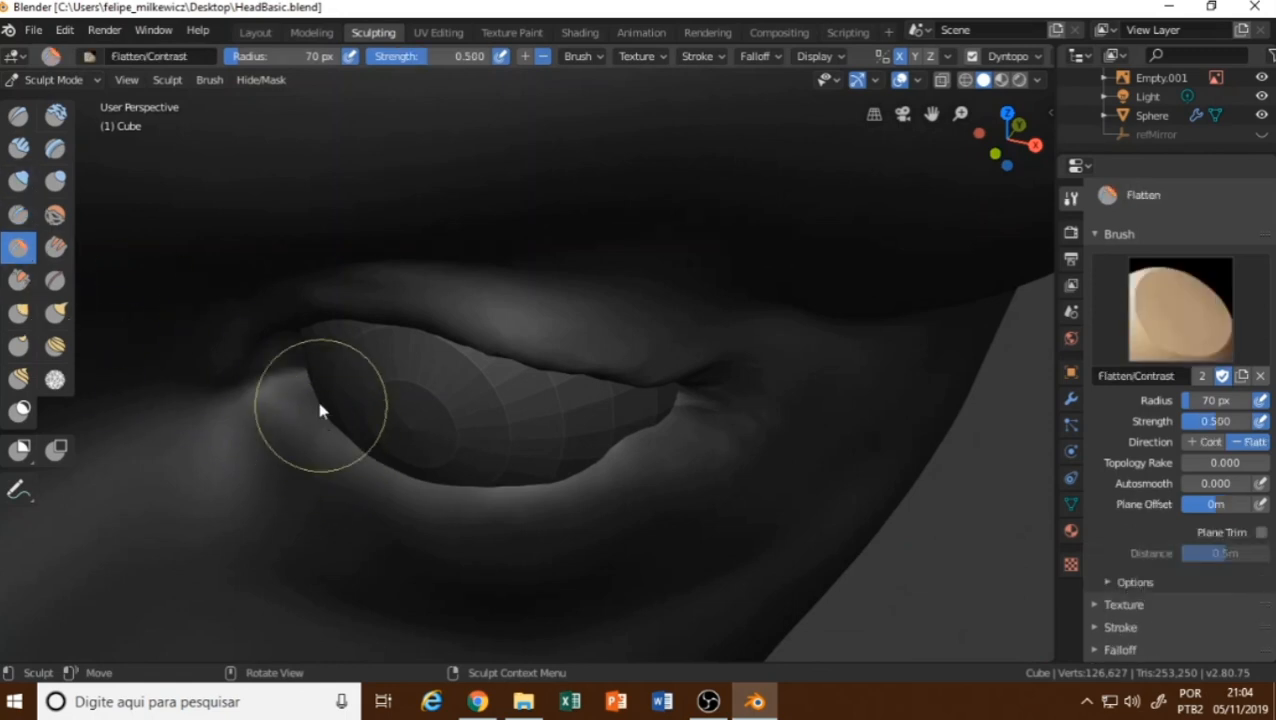
mouse_move(390, 461)
mouse_down()
mouse_move(333, 419)
mouse_move(541, 450)
mouse_move(631, 444)
mouse_move(669, 424)
mouse_move(496, 439)
mouse_move(473, 484)
mouse_move(406, 482)
mouse_move(558, 487)
mouse_up()
middle_drag(558, 487, 390, 288)
mouse_move(390, 288)
mouse_down()
mouse_move(327, 320)
mouse_move(342, 302)
mouse_move(530, 248)
mouse_move(550, 222)
mouse_move(648, 295)
mouse_up()
mouse_move(648, 295)
middle_down()
mouse_move(601, 293)
mouse_move(579, 256)
middle_up()
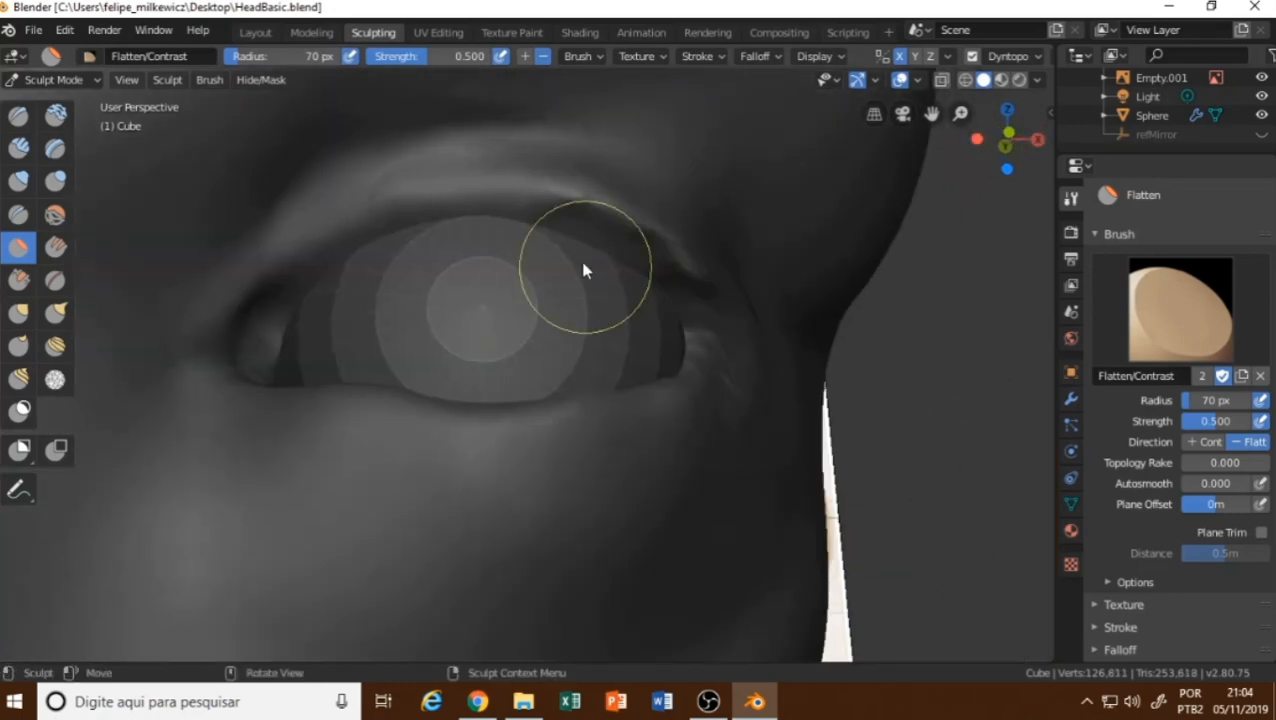
mouse_move(579, 256)
mouse_down()
mouse_move(414, 261)
mouse_move(513, 248)
mouse_move(325, 319)
mouse_move(270, 320)
mouse_up()
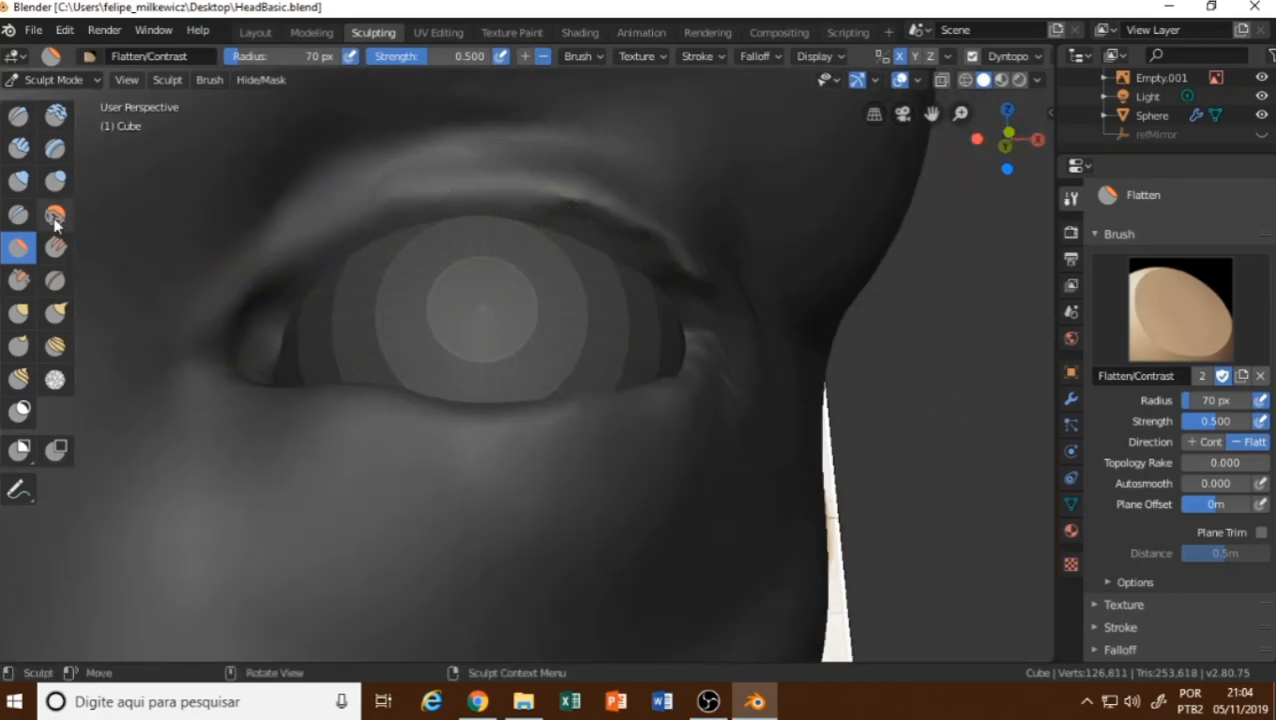
Define the inner and middle part of the upper eyelid's edge with the Crease brush.
click(18, 214)
middle_drag(265, 307, 290, 327)
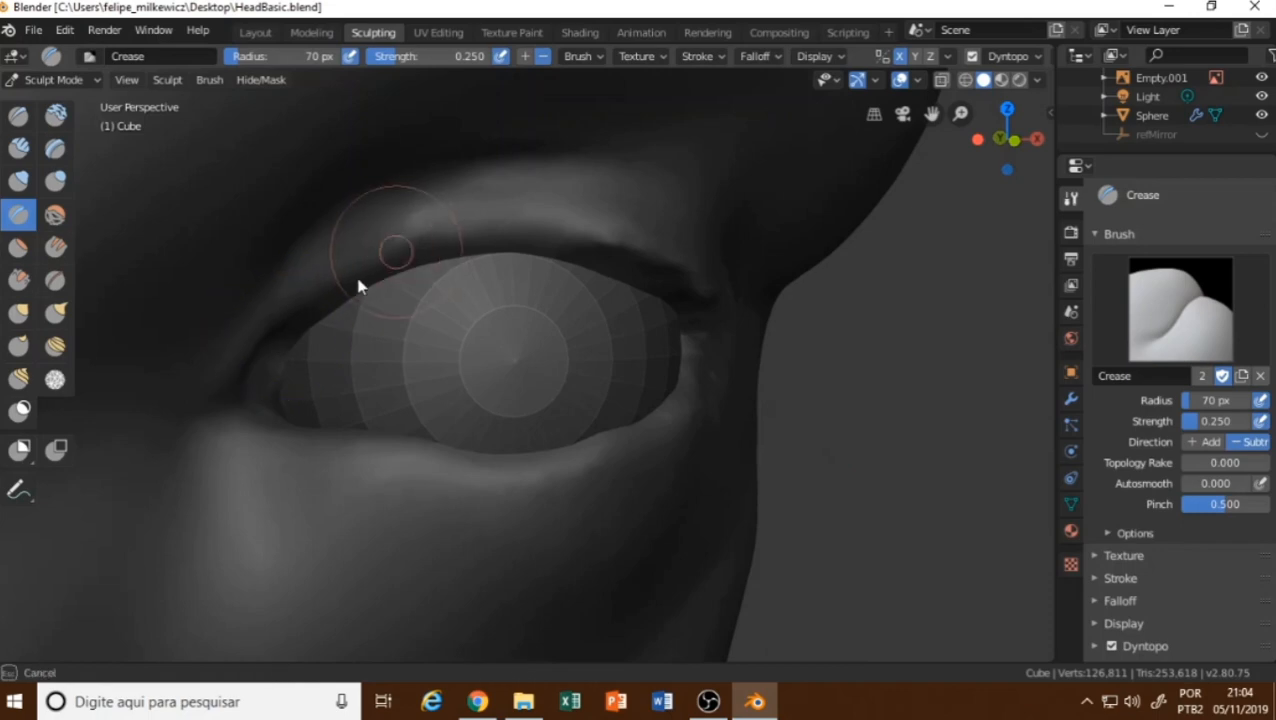
drag(359, 285, 335, 292)
drag(547, 245, 572, 252)
drag(552, 248, 425, 254)
middle_drag(482, 243, 434, 239)
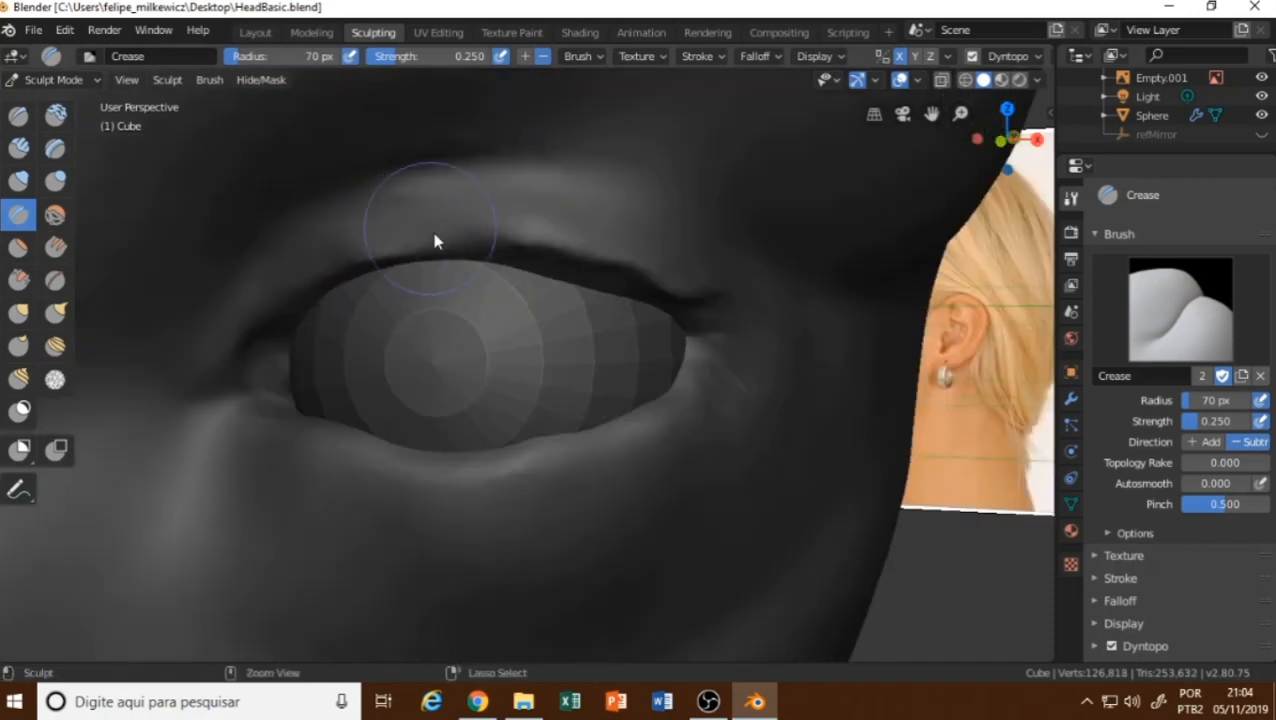
Continue the crease along the upper eyelid's edge to the outer eye corner.
drag(421, 244, 537, 258)
middle_drag(537, 252, 432, 238)
drag(422, 254, 600, 312)
middle_drag(572, 300, 594, 299)
drag(580, 300, 660, 357)
middle_drag(626, 315, 641, 350)
Sharpen the lower eyelid's rim from the outer to the inner eye corner with the Crease brush.
ctrl+drag(682, 368, 610, 426)
middle_drag(580, 450, 492, 486)
middle_drag(413, 484, 427, 515)
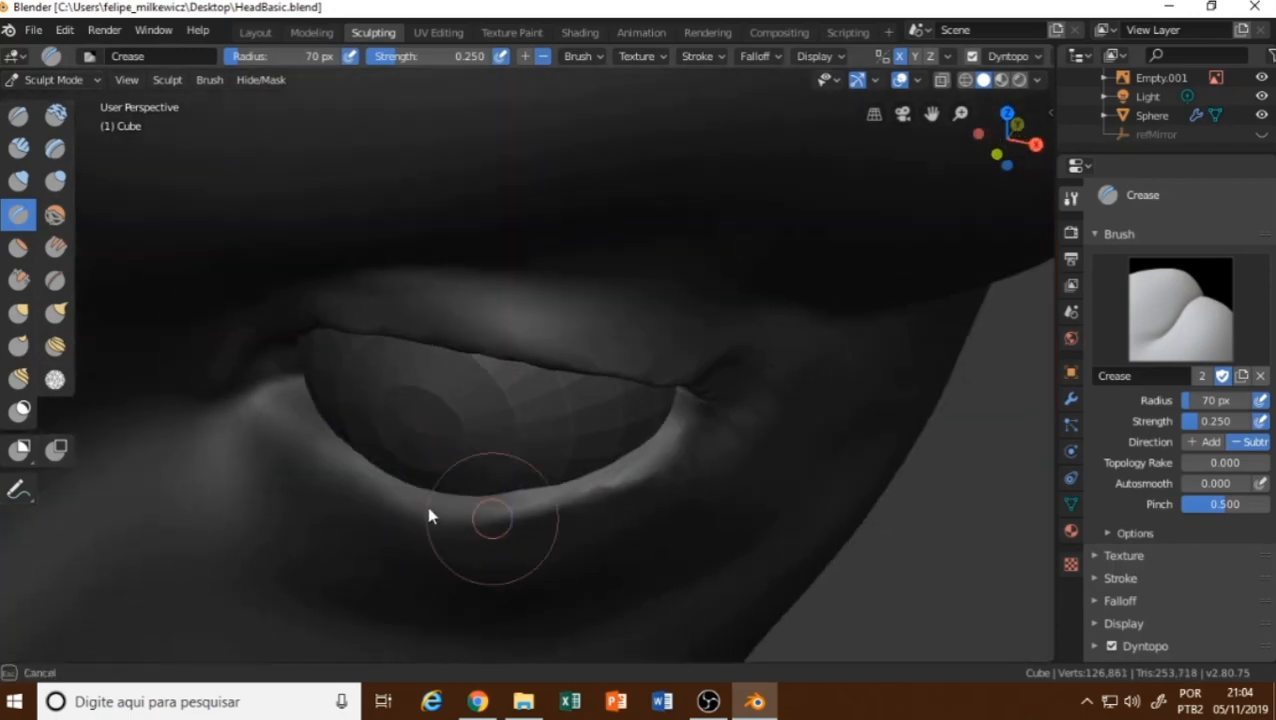
mouse_move(427, 515)
mouse_down()
mouse_move(322, 464)
mouse_move(238, 376)
mouse_up()
middle_drag(277, 366, 313, 346)
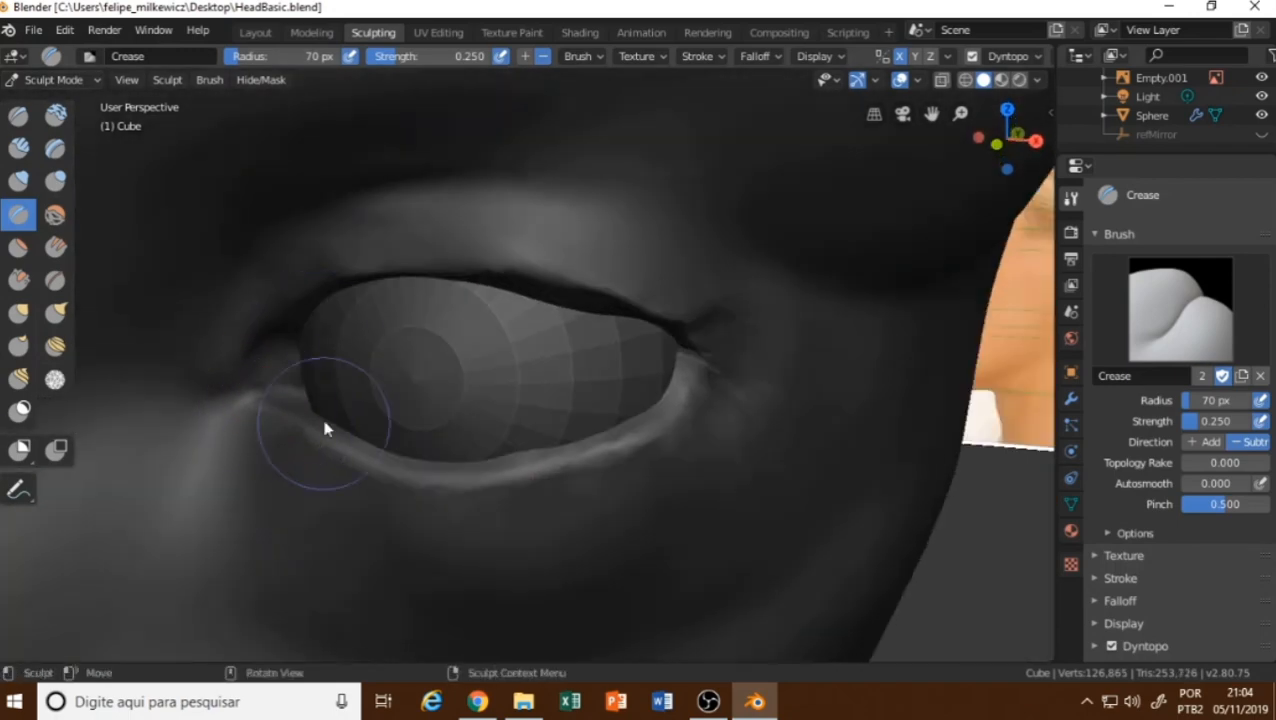
middle_drag(322, 425, 270, 413)
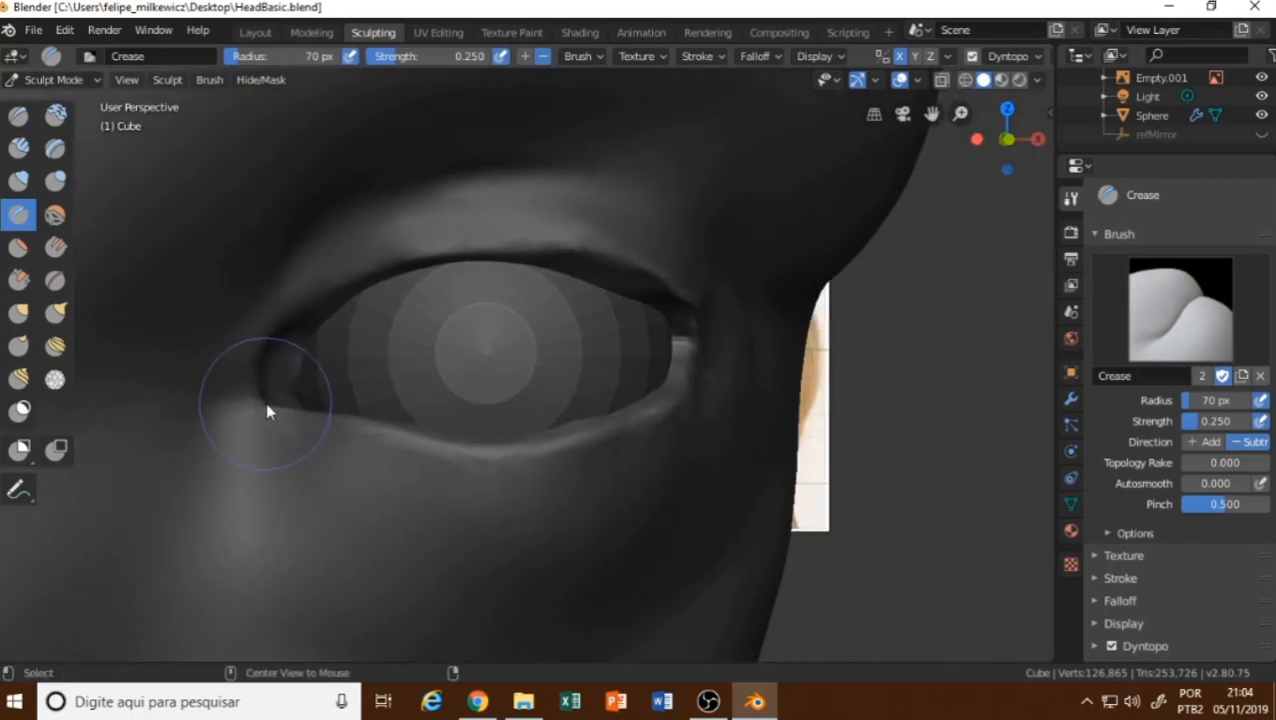
Crease the inner eye corner in the front view and compare it with the reference photo through X-ray.
key(alt+z)
key(alt+z)
key(KP_1)
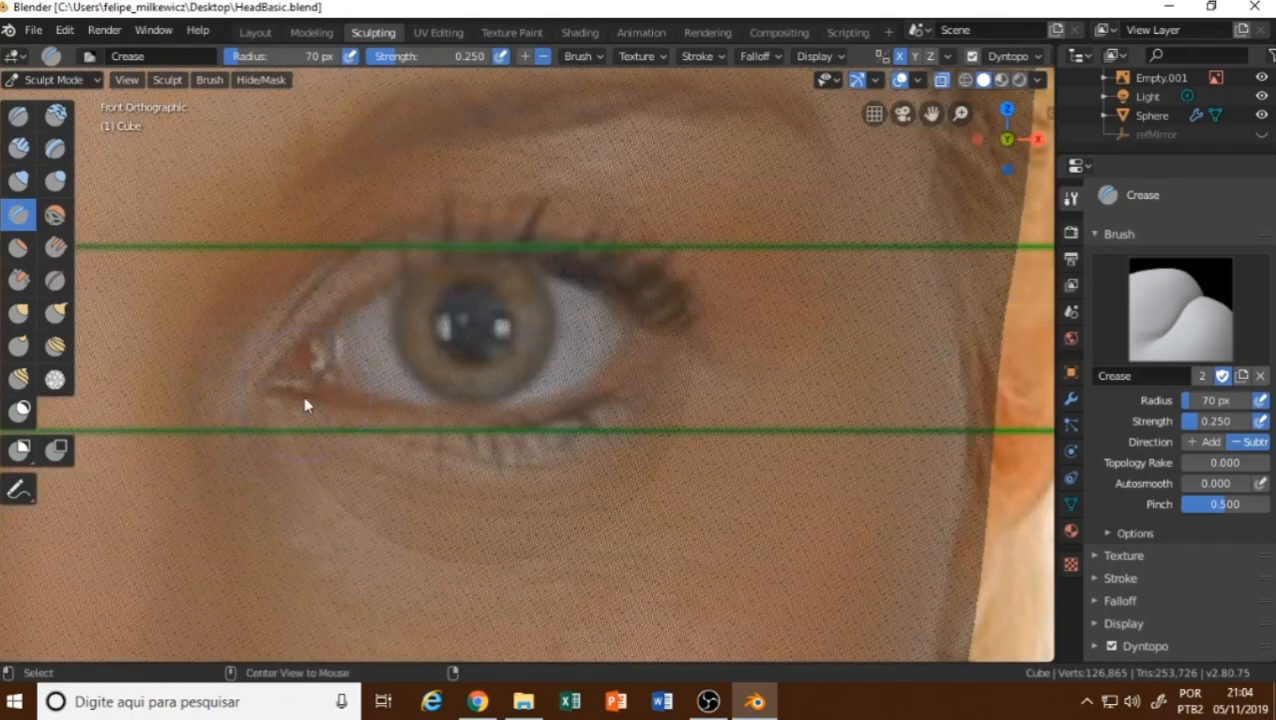
key(alt+z)
mouse_move(279, 410)
mouse_down()
mouse_move(319, 402)
mouse_move(293, 416)
mouse_move(328, 336)
mouse_move(296, 365)
mouse_move(287, 397)
mouse_move(300, 410)
mouse_move(283, 397)
mouse_up()
key(alt+z)
key(alt+z)
key(alt+z)
key(alt+z)
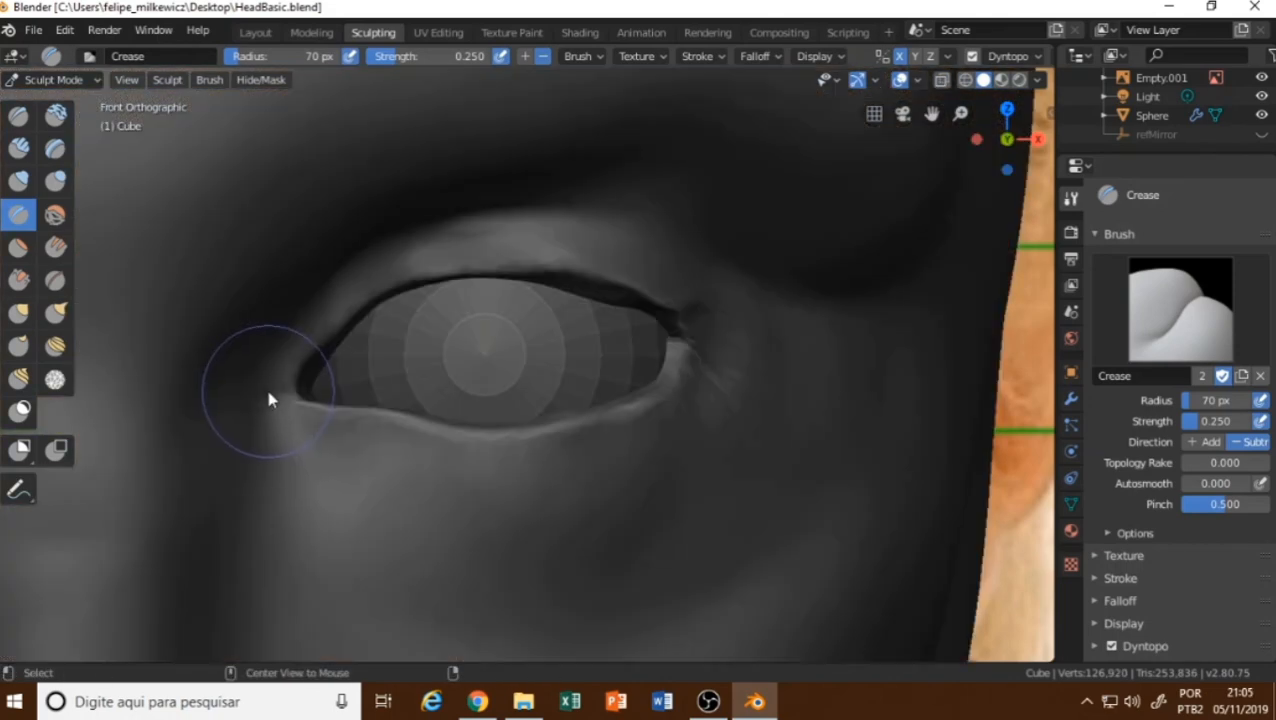
key(alt+z)
key(alt+z)
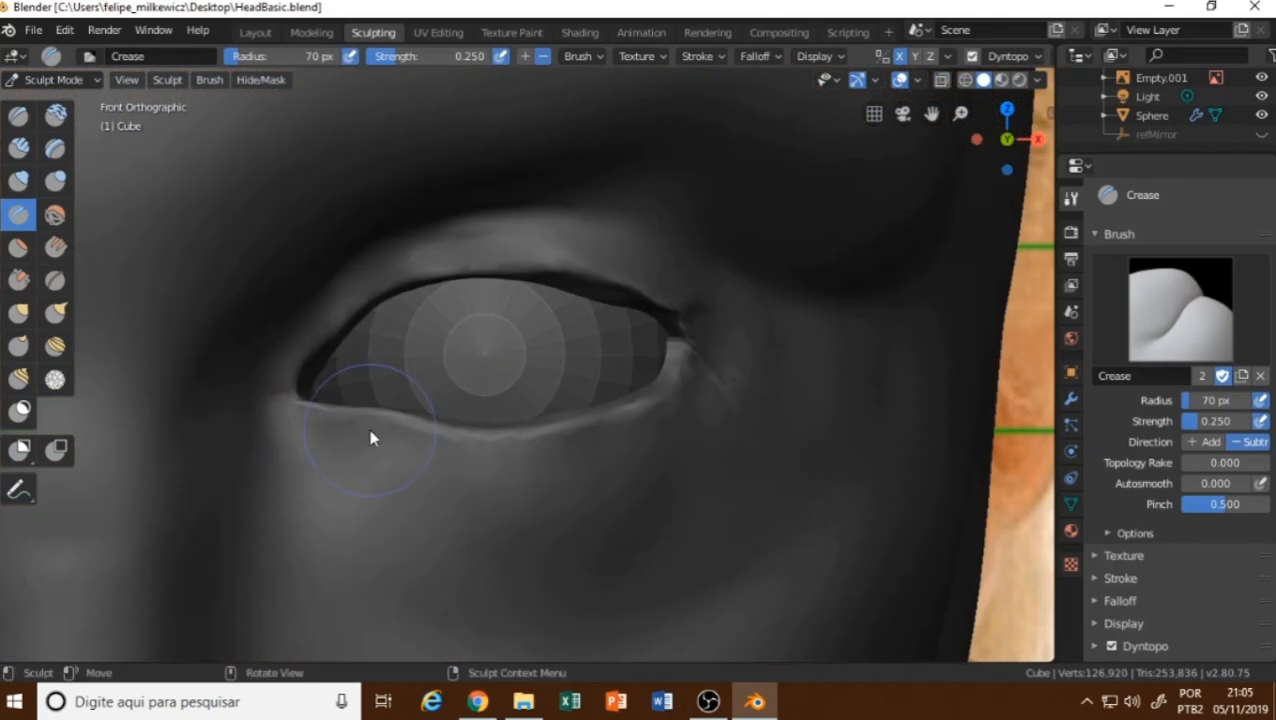
Pull the inner eye corner toward the nose with a 95 px Grab brush to match the front reference photo.
click(20, 313)
scroll(165, 441, up, 6)
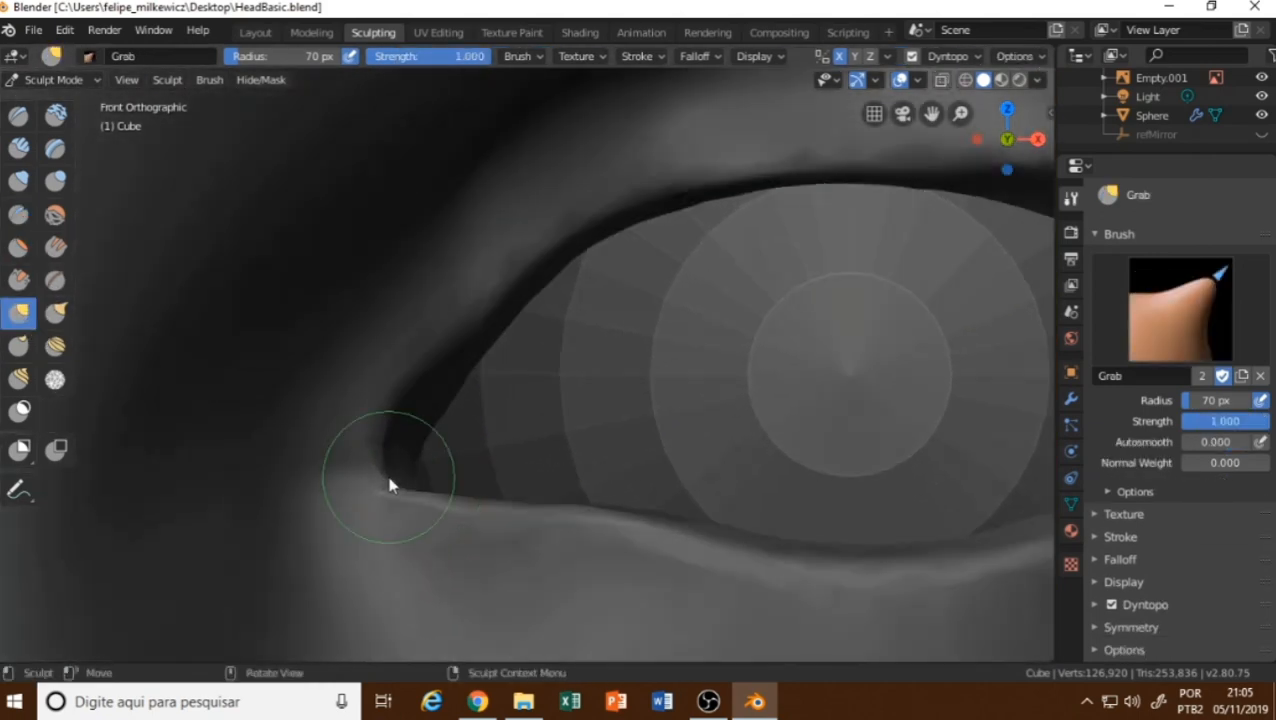
key(f)
click(399, 527)
drag(384, 478, 345, 481)
key(alt+z)
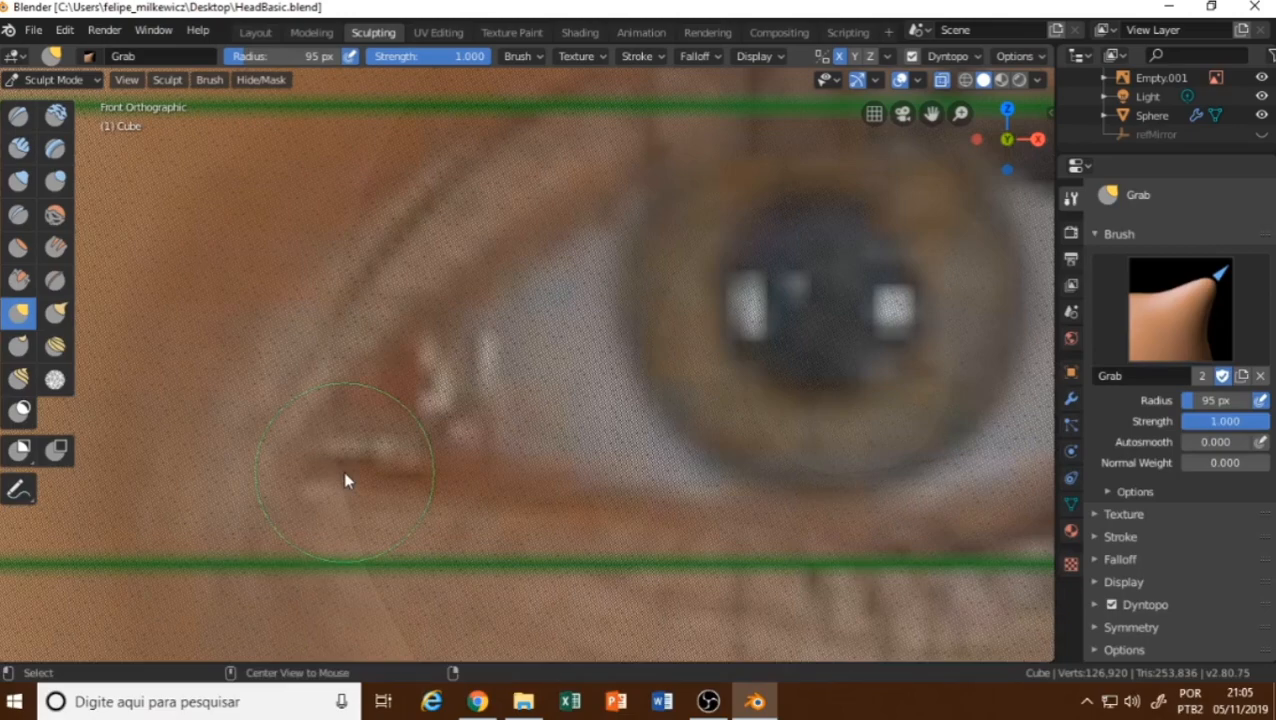
key(alt+z)
drag(344, 477, 374, 471)
mouse_move(374, 471)
middle_down()
mouse_move(259, 510)
mouse_move(343, 509)
middle_up()
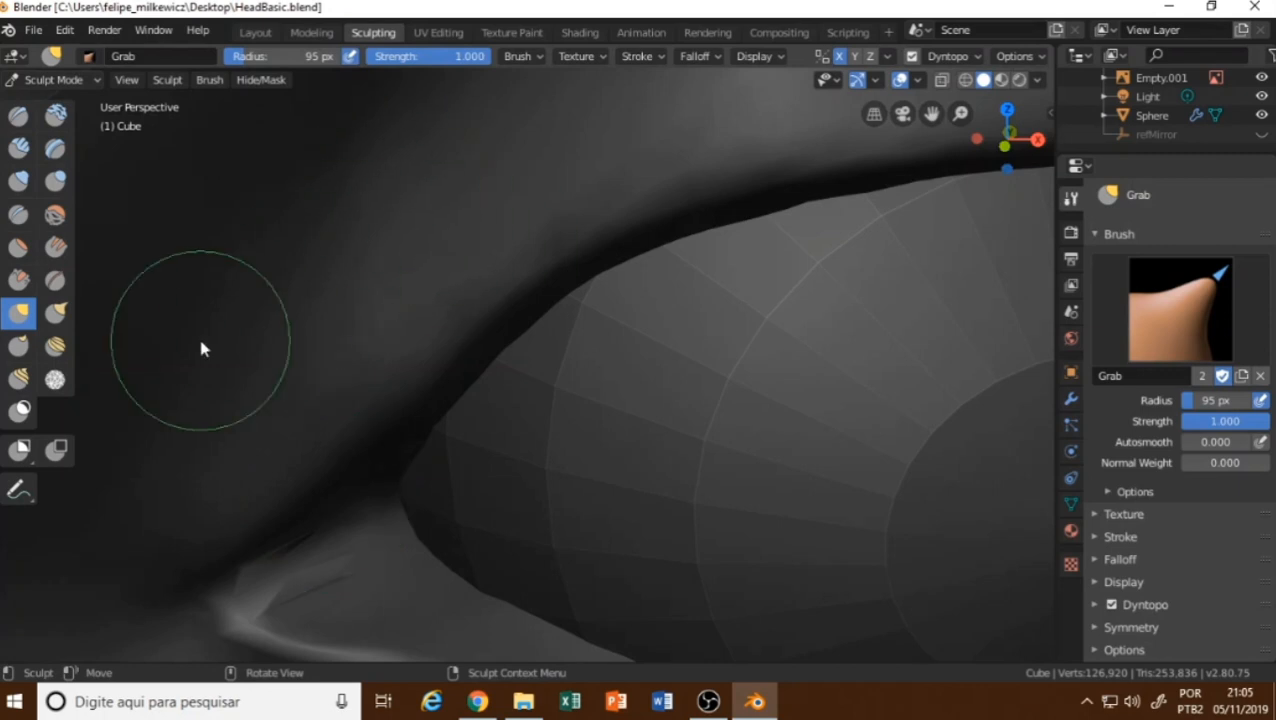
Clean up the stretched mesh at the inner eye corner with the Simplify brush and return to the front view.
click(55, 379)
mouse_move(279, 541)
mouse_down()
mouse_move(339, 541)
mouse_move(263, 601)
mouse_up()
scroll(263, 601, down, 3)
mouse_move(305, 572)
middle_down()
mouse_move(293, 516)
mouse_move(341, 490)
mouse_move(299, 492)
mouse_move(319, 498)
middle_up()
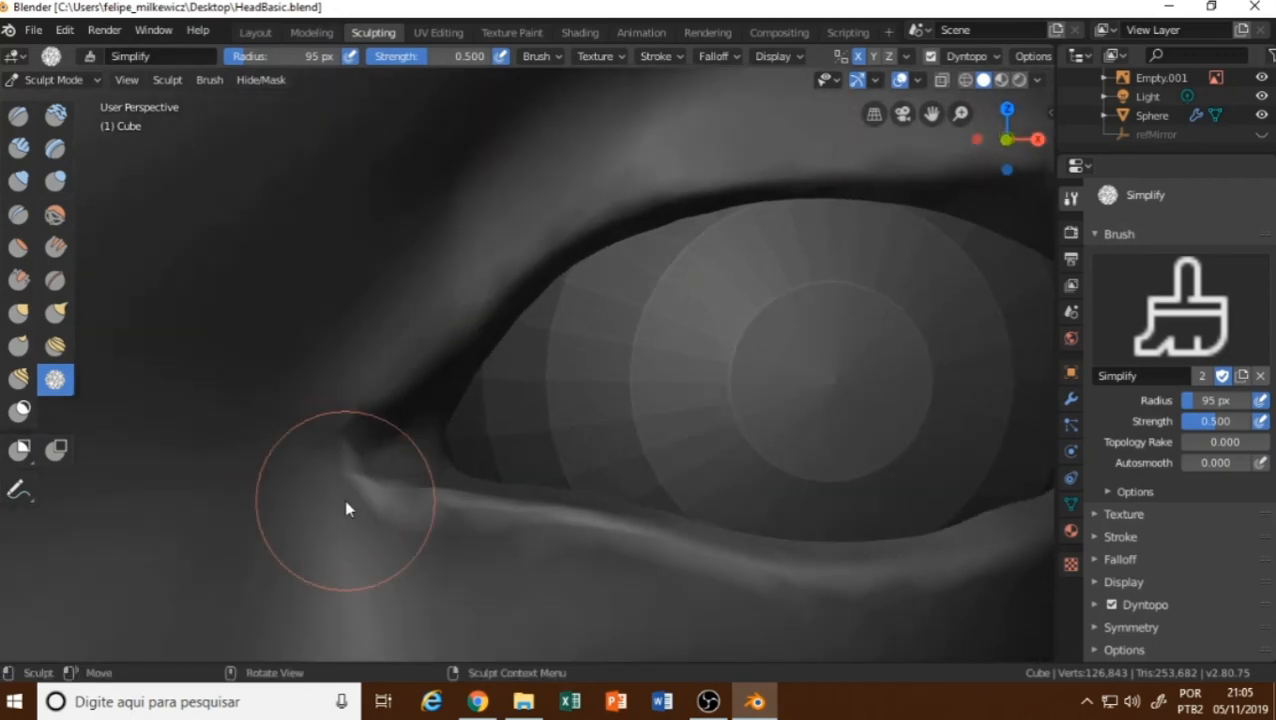
scroll(345, 509, down, 2)
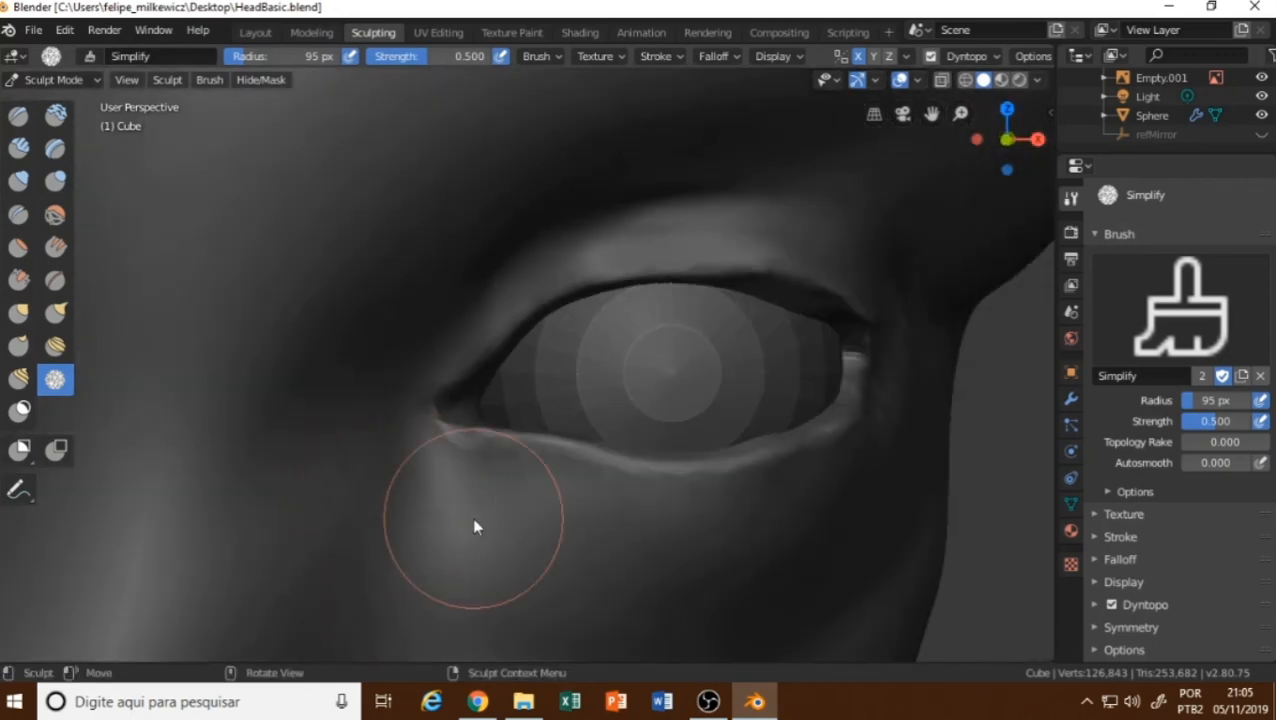
key(KP_1)
shift+middle_drag(556, 501, 414, 528)
scroll(416, 537, up, 2)
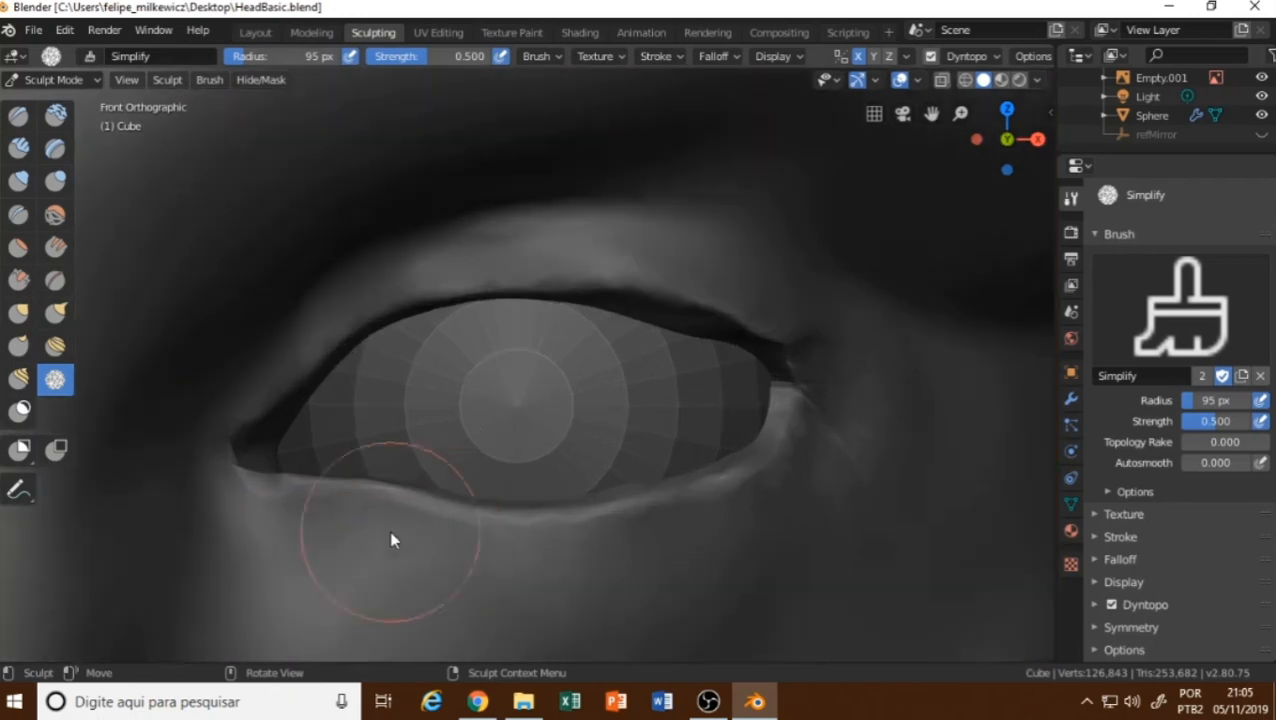
Build up the upper eyelid along its arch above the eyeball with a 95 px Clay brush at strength 0.500.
click(56, 120)
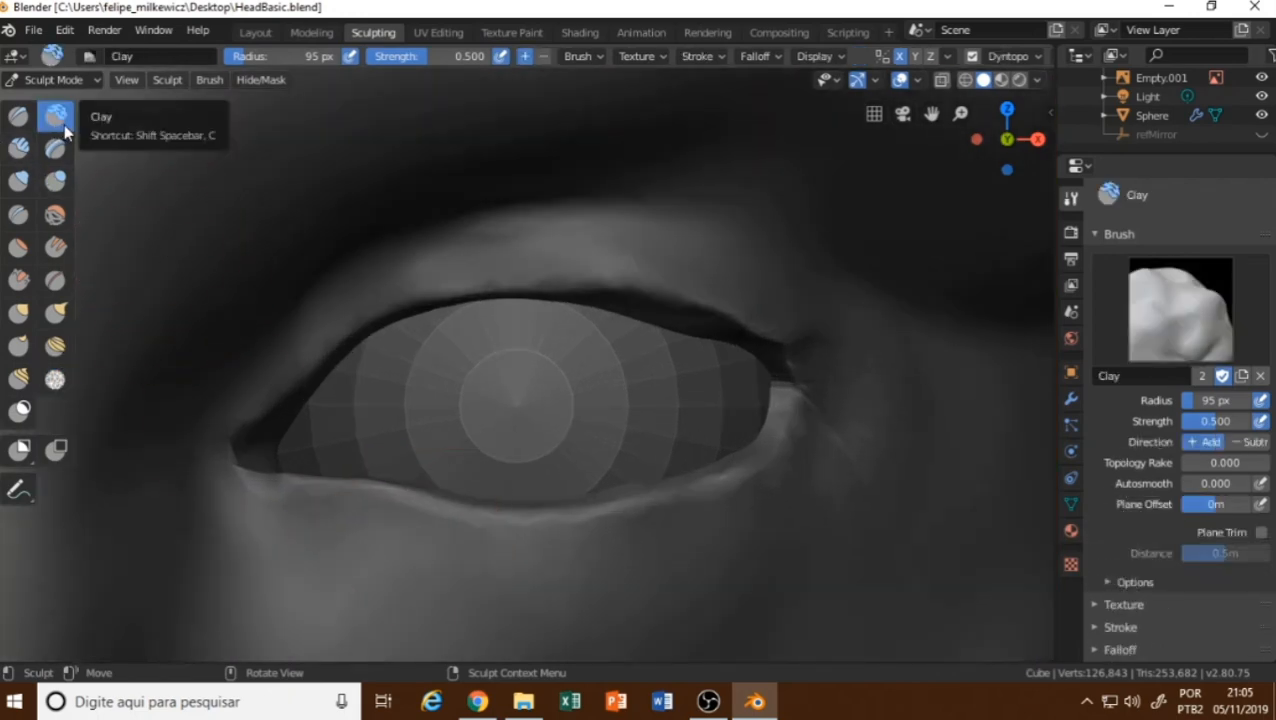
key(f)
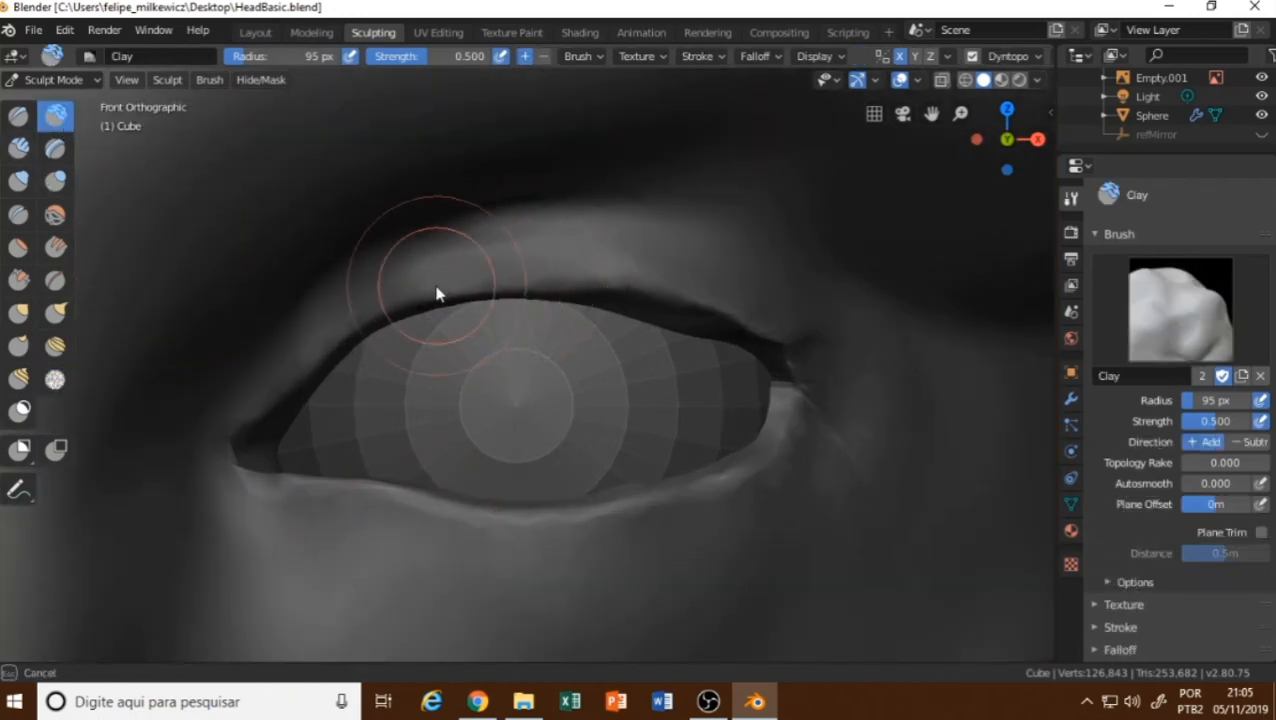
mouse_move(436, 288)
mouse_down()
mouse_move(352, 296)
mouse_move(530, 266)
mouse_up()
mouse_move(540, 264)
mouse_down()
mouse_move(646, 260)
mouse_move(525, 265)
mouse_move(453, 248)
mouse_up()
mouse_move(507, 313)
middle_down()
mouse_move(470, 256)
mouse_move(412, 237)
middle_up()
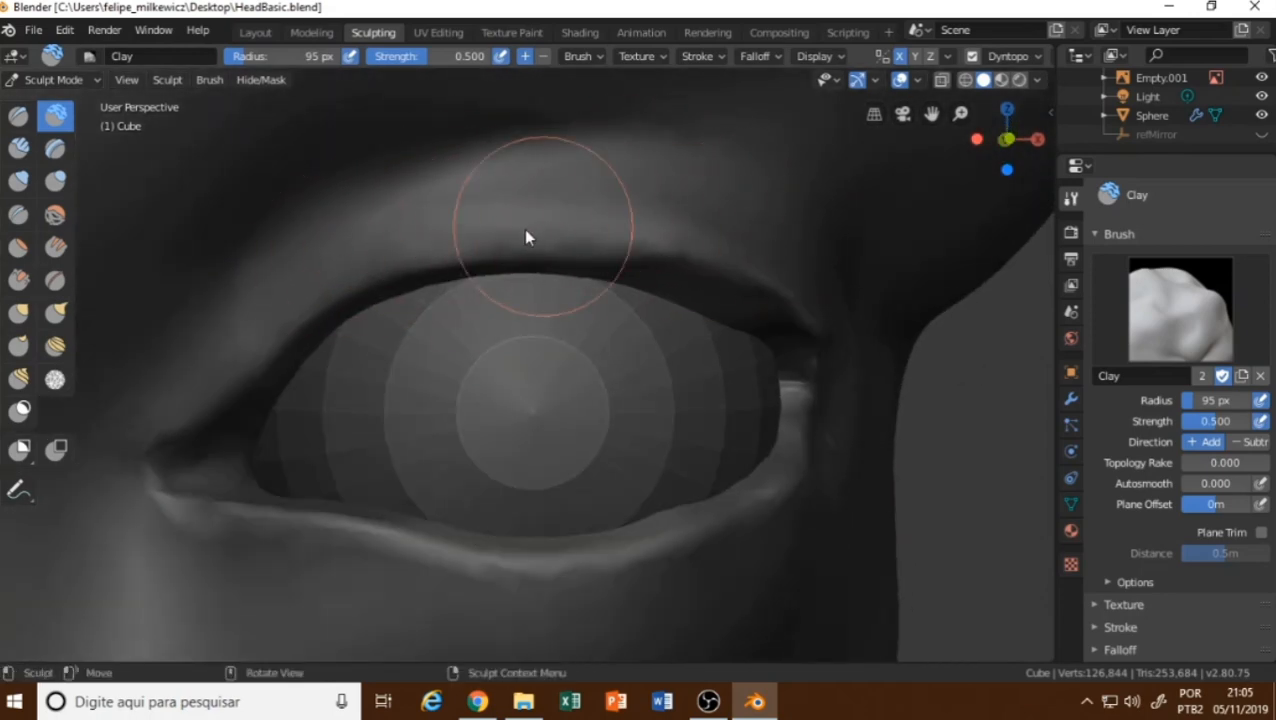
middle_drag(527, 236, 490, 188)
mouse_move(715, 272)
mouse_down()
mouse_move(740, 299)
mouse_move(577, 208)
mouse_move(451, 234)
mouse_move(334, 335)
mouse_up()
mouse_move(334, 341)
middle_down()
mouse_move(293, 436)
mouse_move(373, 515)
middle_up()
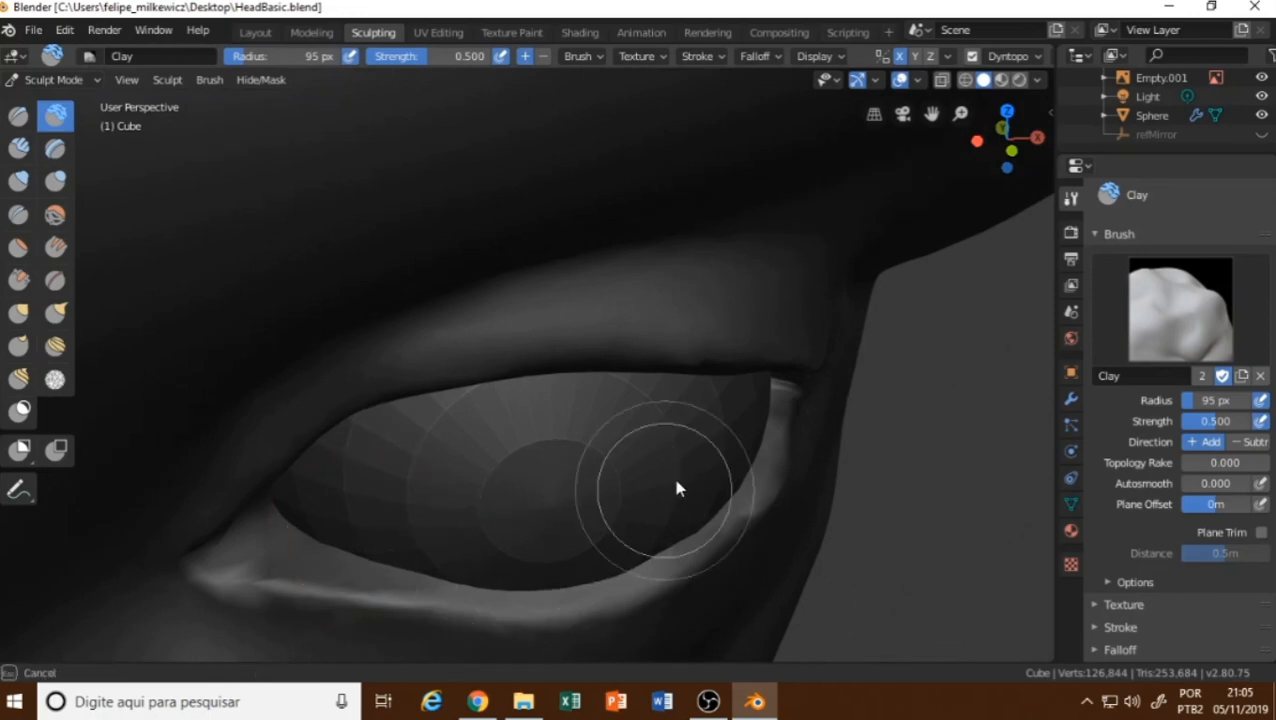
mouse_move(675, 535)
middle_down()
mouse_move(544, 279)
mouse_move(590, 282)
middle_up()
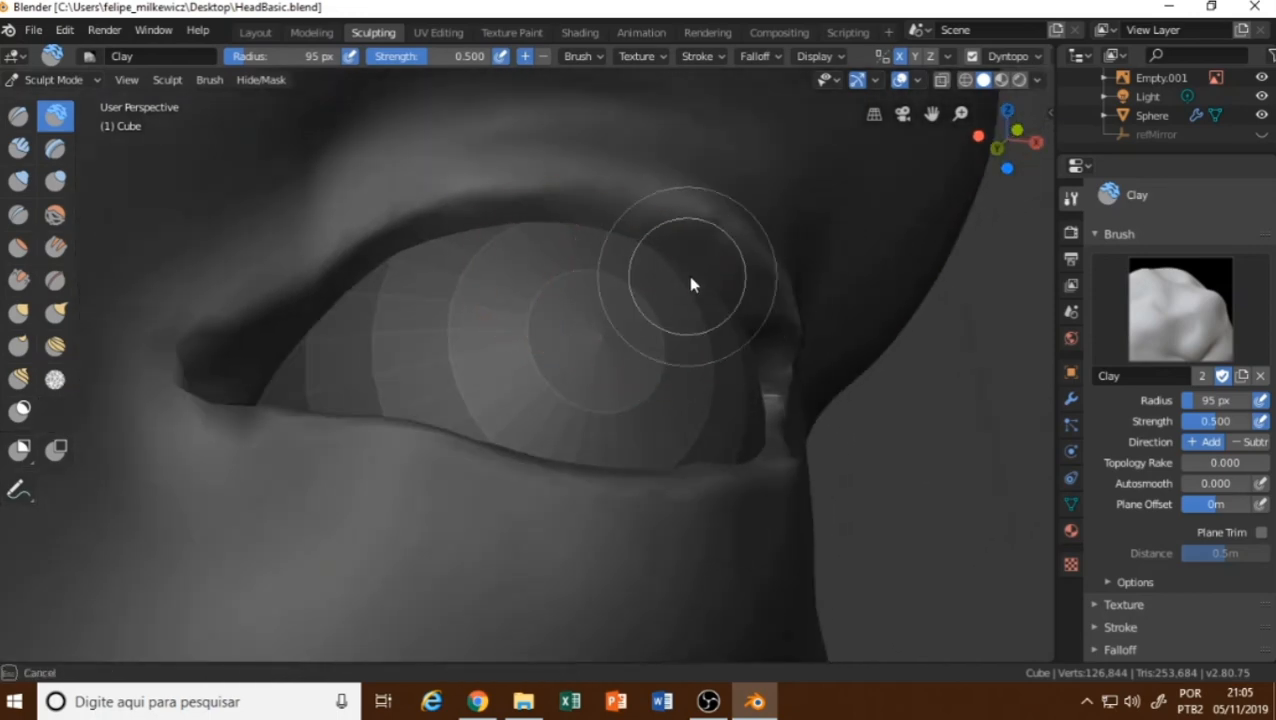
middle_drag(741, 398, 652, 327)
Simplify the mesh beside the outer eye corner, from the temple down toward the cheek, with the Simplify brush.
click(56, 380)
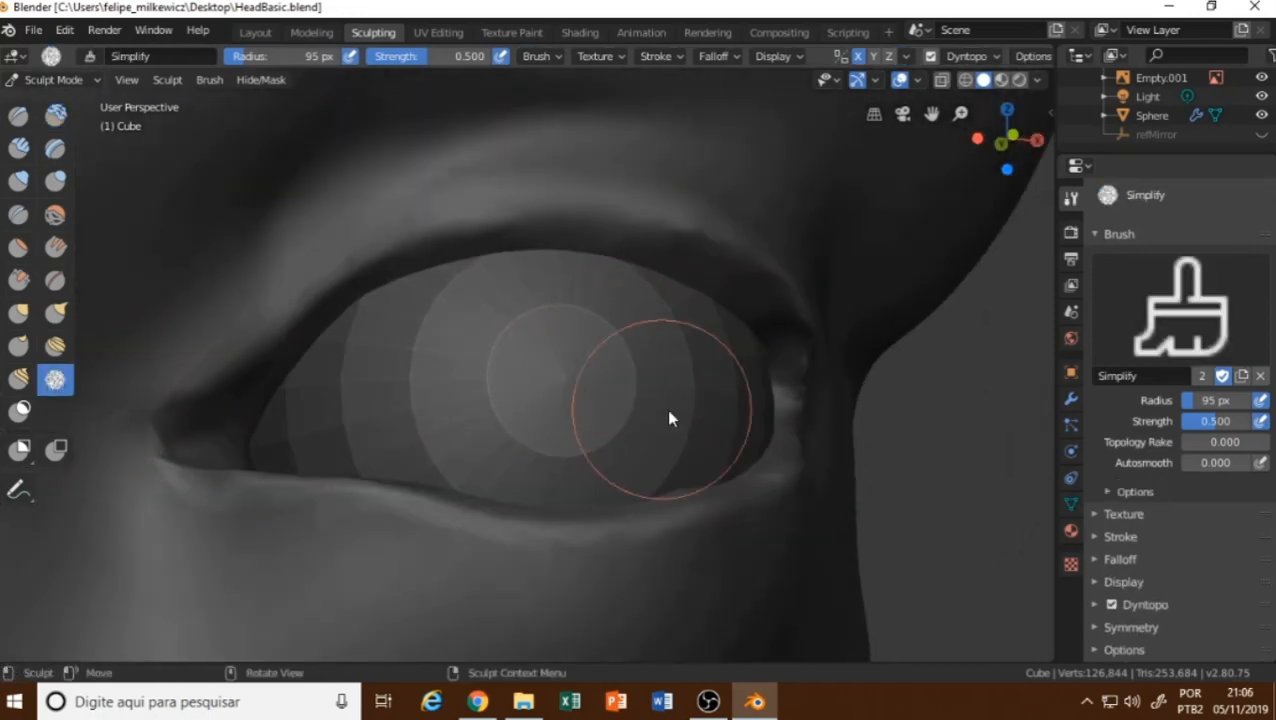
middle_drag(740, 370, 655, 348)
mouse_move(835, 280)
mouse_down()
mouse_move(862, 260)
mouse_move(871, 280)
mouse_up()
mouse_move(871, 283)
mouse_down()
mouse_move(853, 246)
mouse_move(926, 373)
mouse_move(882, 566)
mouse_up()
middle_drag(812, 345, 763, 447)
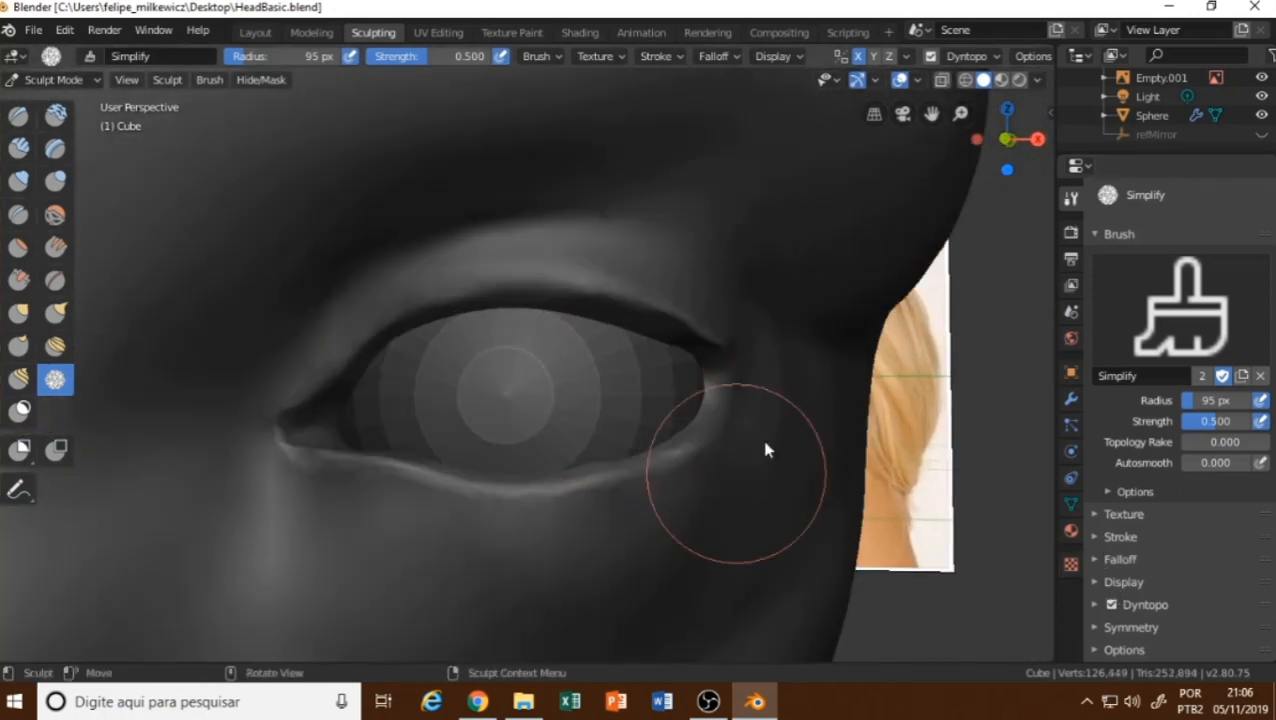
Compare the eye with the front reference photo through X-ray and simplify the outer half of the upper eyelid.
key(KP_1)
key(alt+z)
key(alt+z)
key(alt+z)
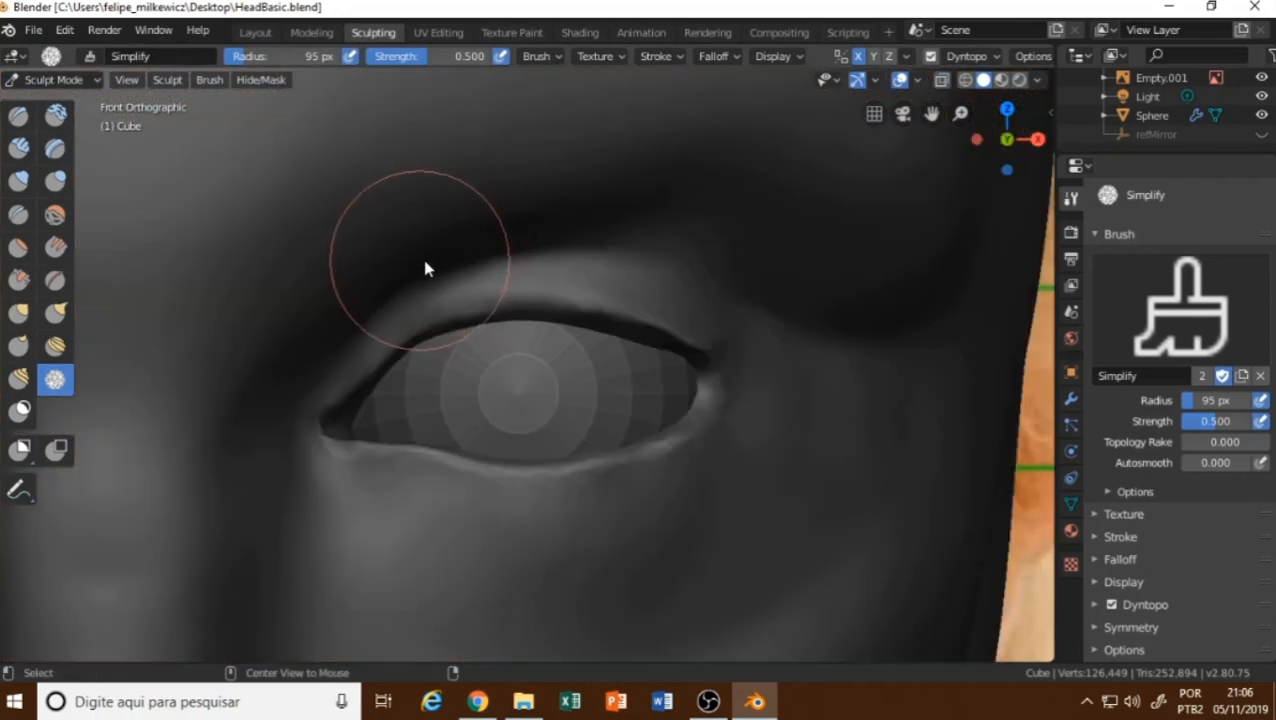
key(alt+z)
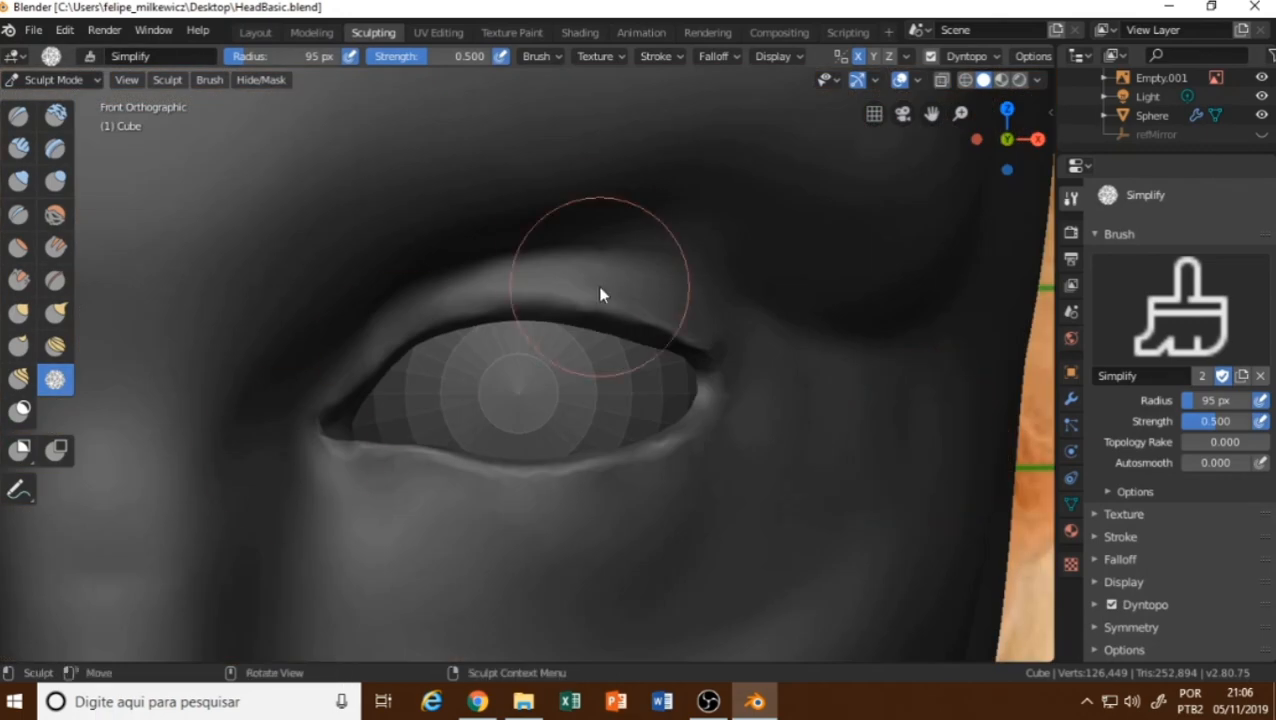
mouse_move(598, 293)
mouse_down()
mouse_move(676, 270)
mouse_move(755, 305)
mouse_up()
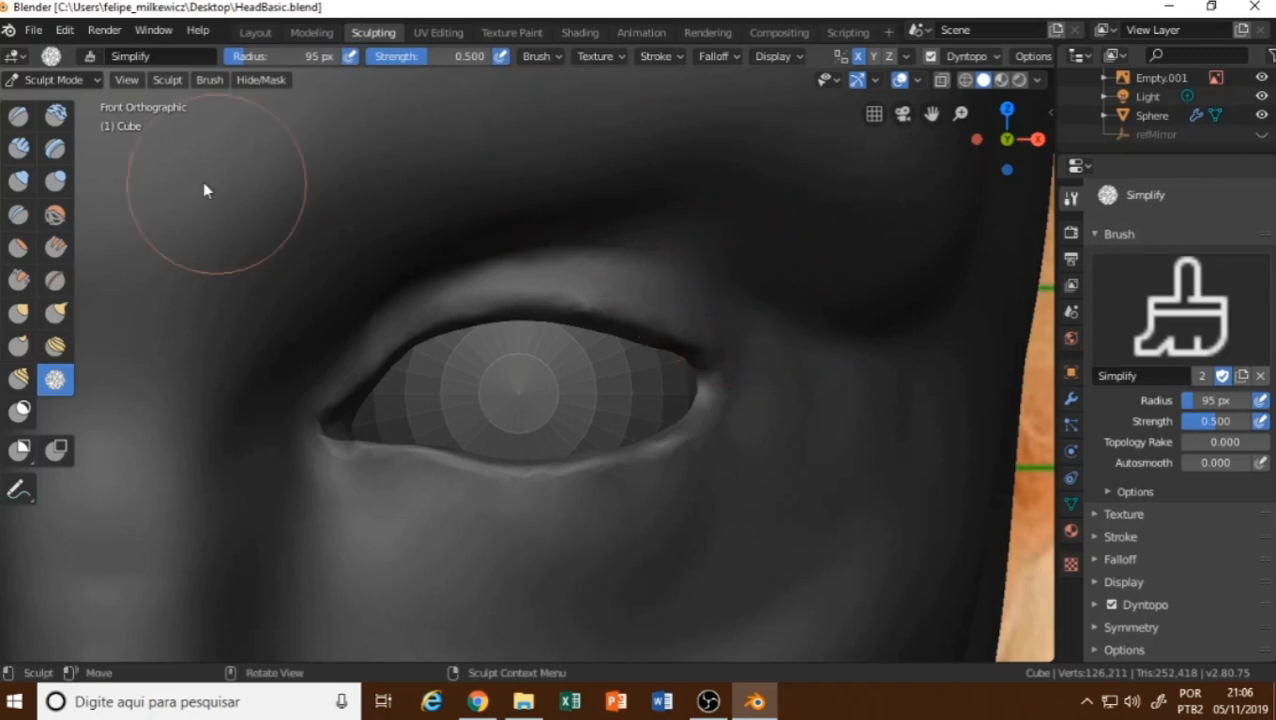
Add volume between the outer upper eyelid and the brow with the 95 px Clay brush.
click(55, 115)
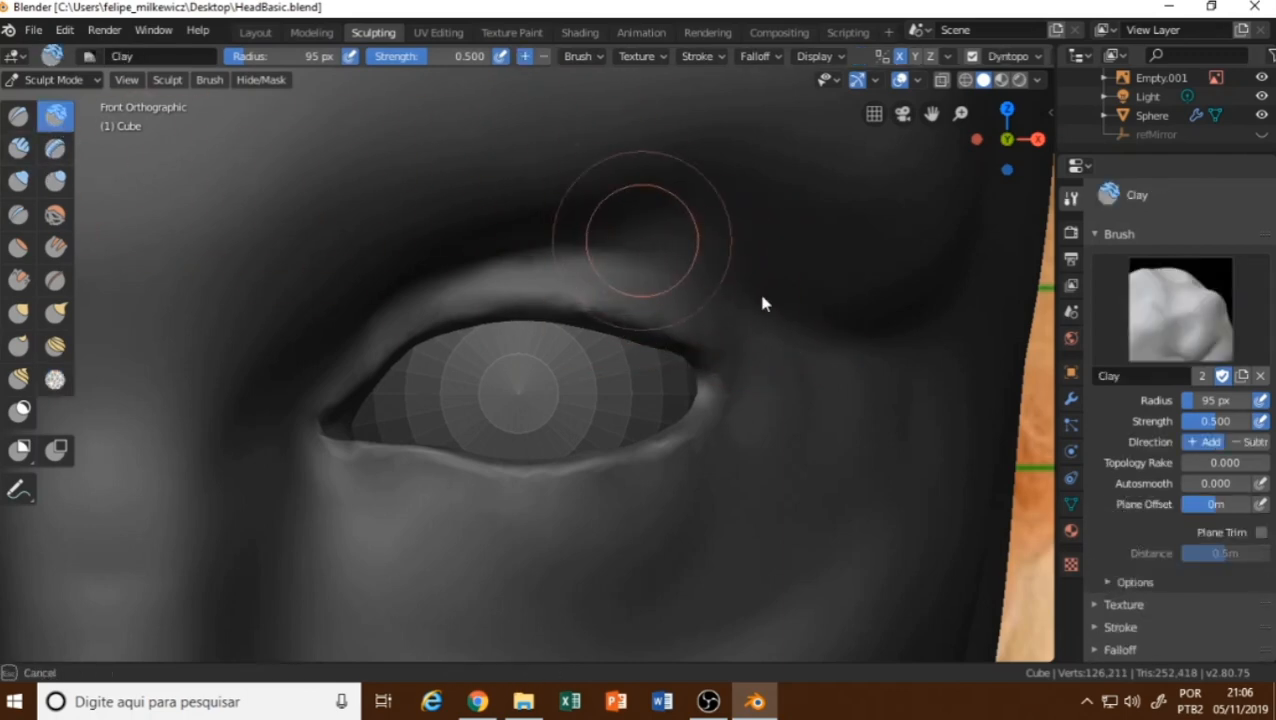
mouse_move(760, 297)
mouse_down()
mouse_move(716, 292)
mouse_move(817, 271)
mouse_move(638, 265)
mouse_move(595, 339)
mouse_up()
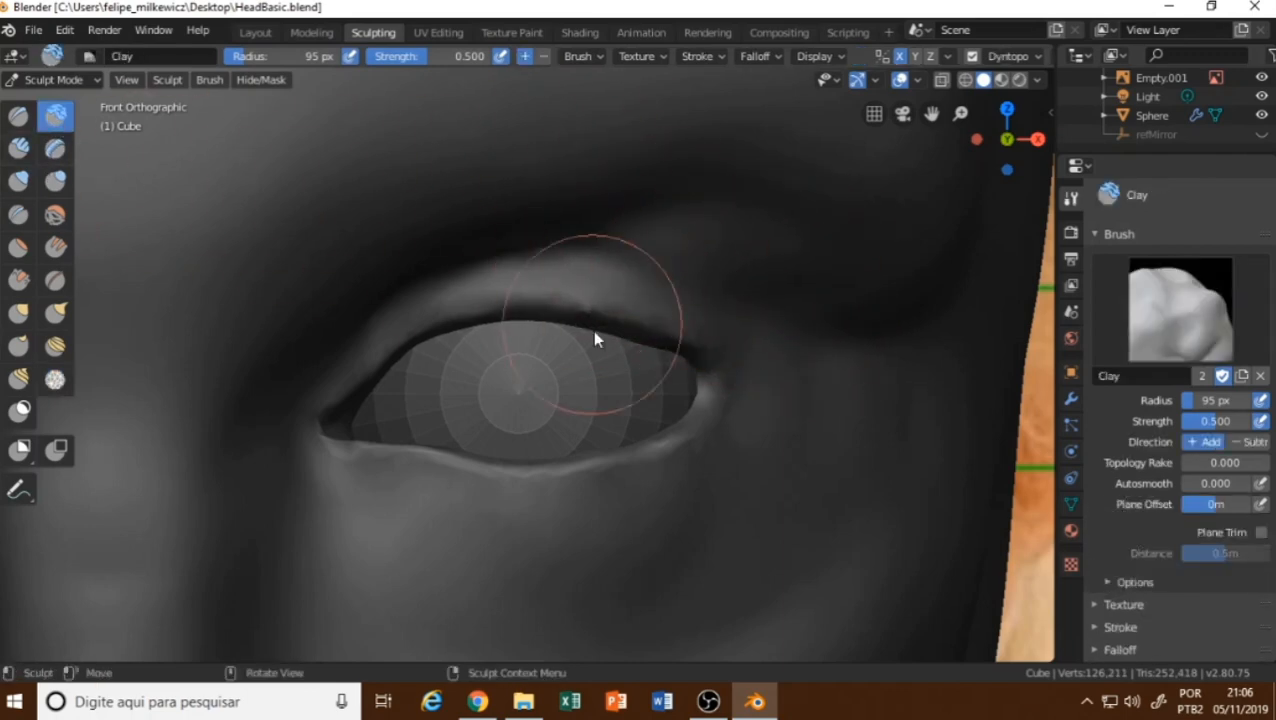
mouse_move(673, 391)
middle_down()
mouse_move(658, 418)
mouse_move(635, 333)
mouse_move(628, 407)
middle_up()
drag(541, 353, 532, 330)
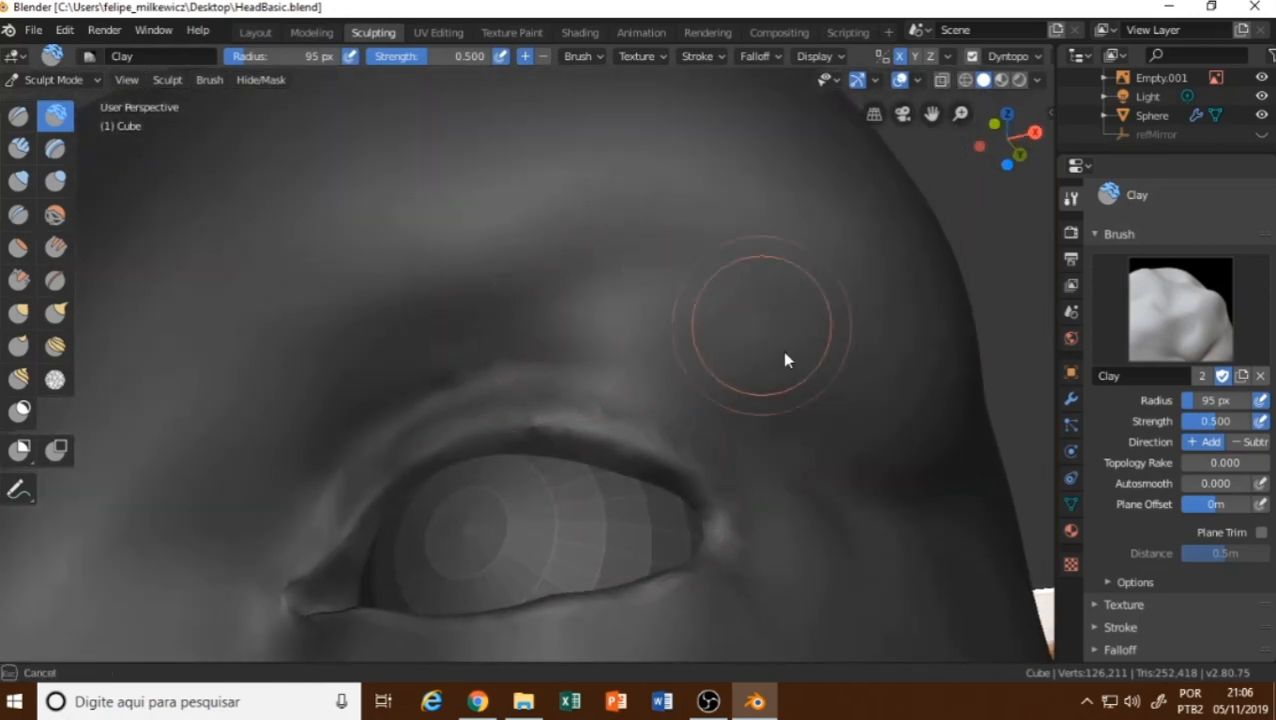
mouse_move(785, 360)
mouse_down()
mouse_move(621, 285)
mouse_move(755, 393)
mouse_move(813, 485)
mouse_move(686, 338)
mouse_move(594, 310)
mouse_move(691, 334)
mouse_move(803, 428)
mouse_up()
mouse_move(727, 408)
mouse_down()
mouse_move(800, 420)
mouse_move(720, 360)
mouse_up()
mouse_move(635, 299)
middle_down()
mouse_move(669, 381)
mouse_move(669, 363)
middle_up()
mouse_move(601, 386)
mouse_down()
mouse_move(568, 373)
mouse_move(686, 396)
mouse_move(632, 384)
mouse_up()
Check the brow position against the front reference photo through X-ray and build up the area below the outer brow with Clay.
key(alt+z)
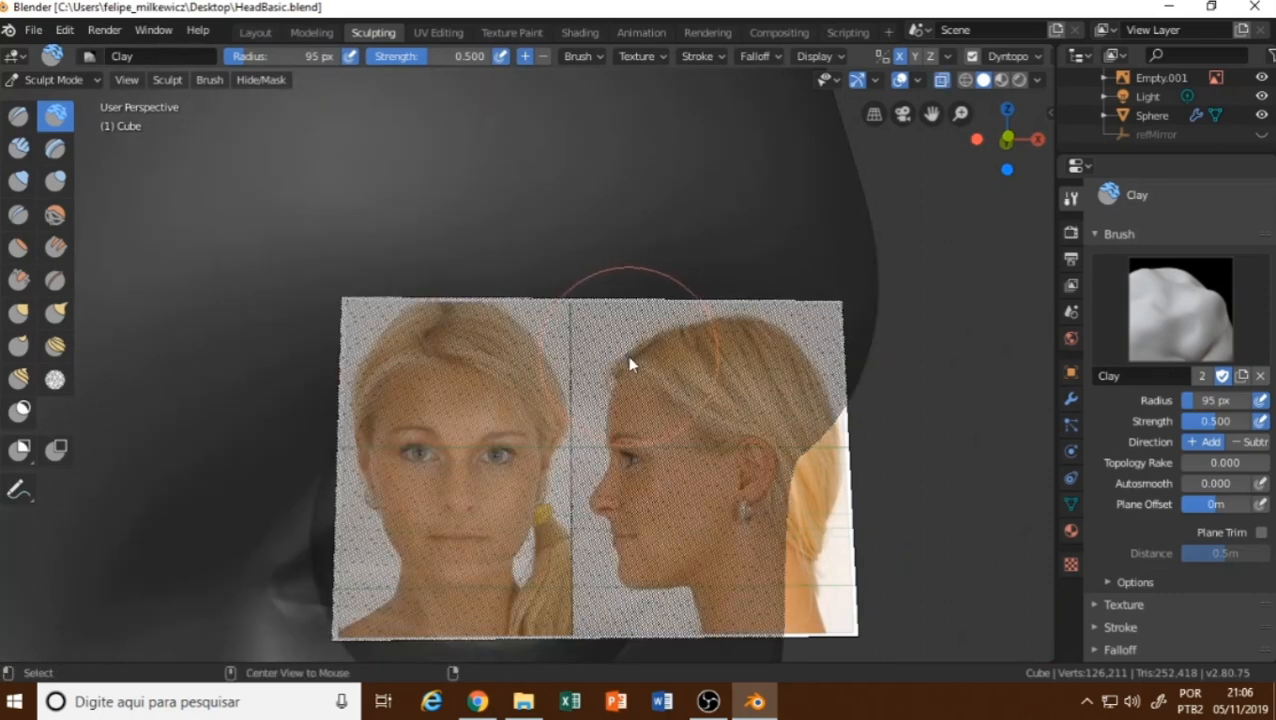
key(KP_1)
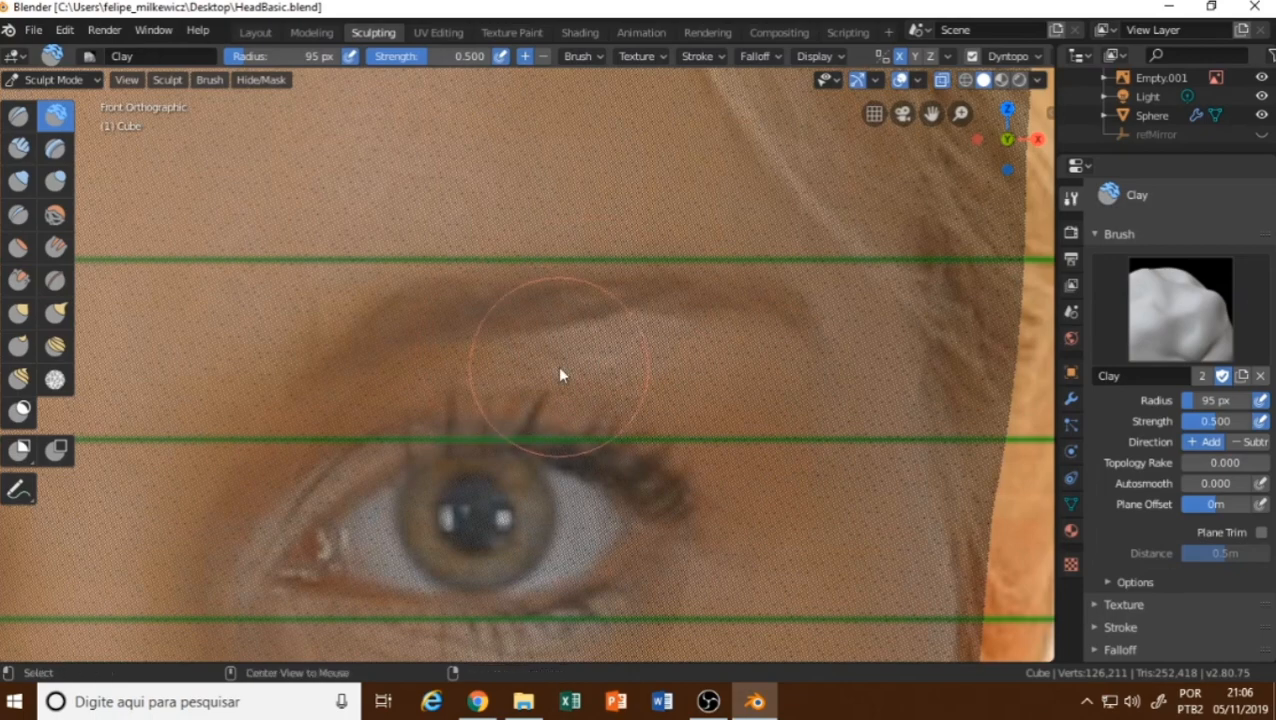
key(alt+z)
key(f)
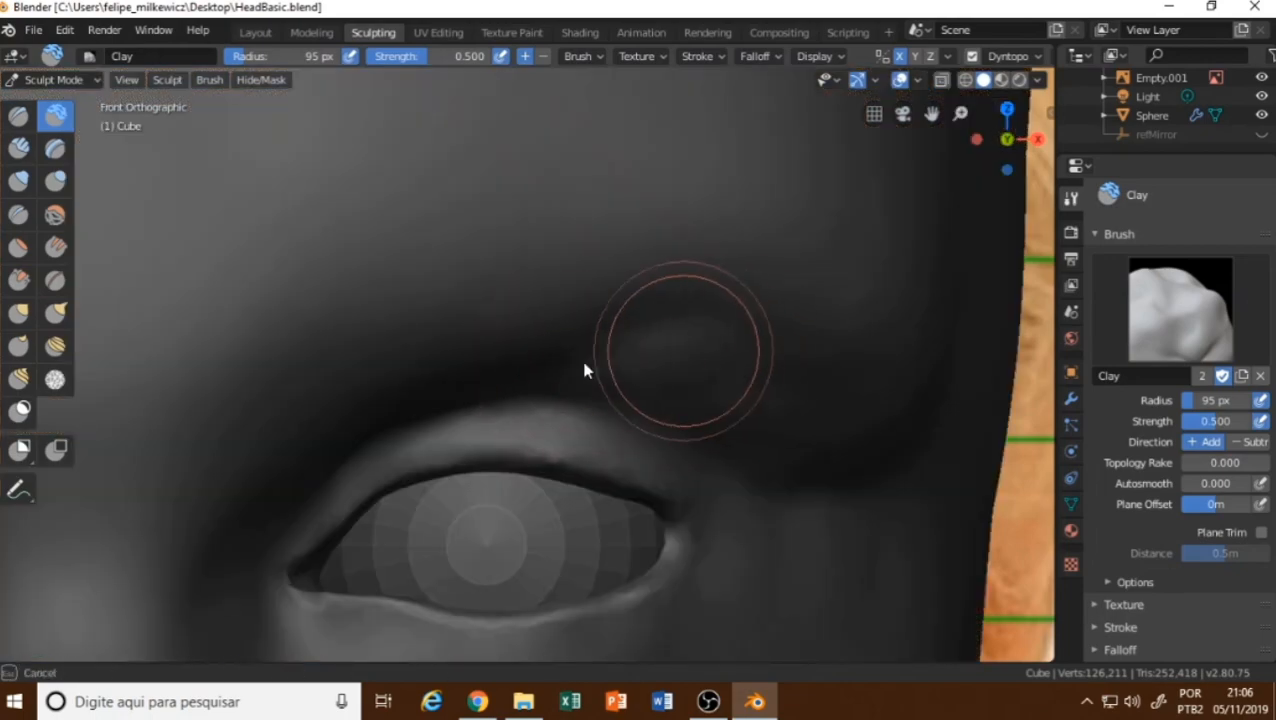
mouse_move(584, 363)
mouse_down()
mouse_move(685, 323)
mouse_move(600, 351)
mouse_move(771, 416)
mouse_move(680, 326)
mouse_move(672, 336)
mouse_move(763, 399)
mouse_move(618, 410)
mouse_move(660, 412)
mouse_move(649, 421)
mouse_move(601, 333)
mouse_up()
mouse_move(601, 333)
middle_down()
mouse_move(646, 338)
mouse_move(720, 385)
middle_up()
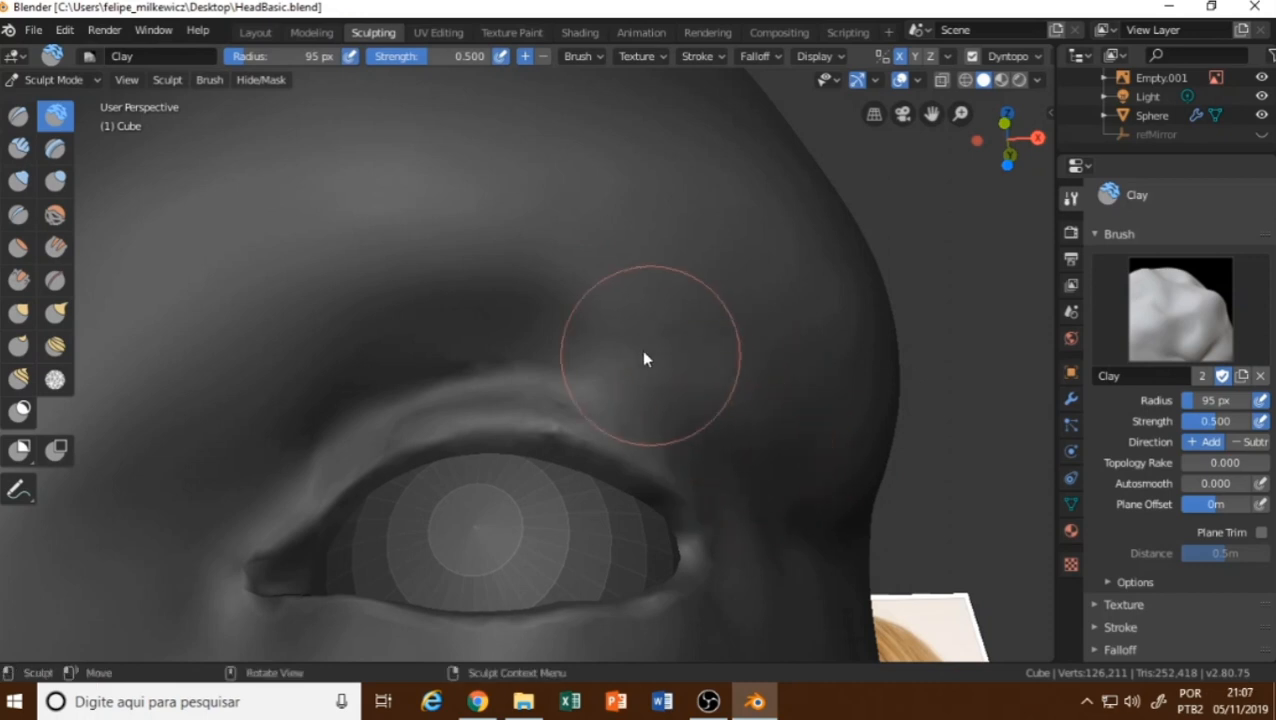
mouse_move(644, 353)
mouse_down()
mouse_move(661, 339)
mouse_move(803, 427)
mouse_move(749, 390)
mouse_move(808, 542)
mouse_move(784, 512)
mouse_move(756, 363)
mouse_move(679, 342)
mouse_move(676, 366)
mouse_up()
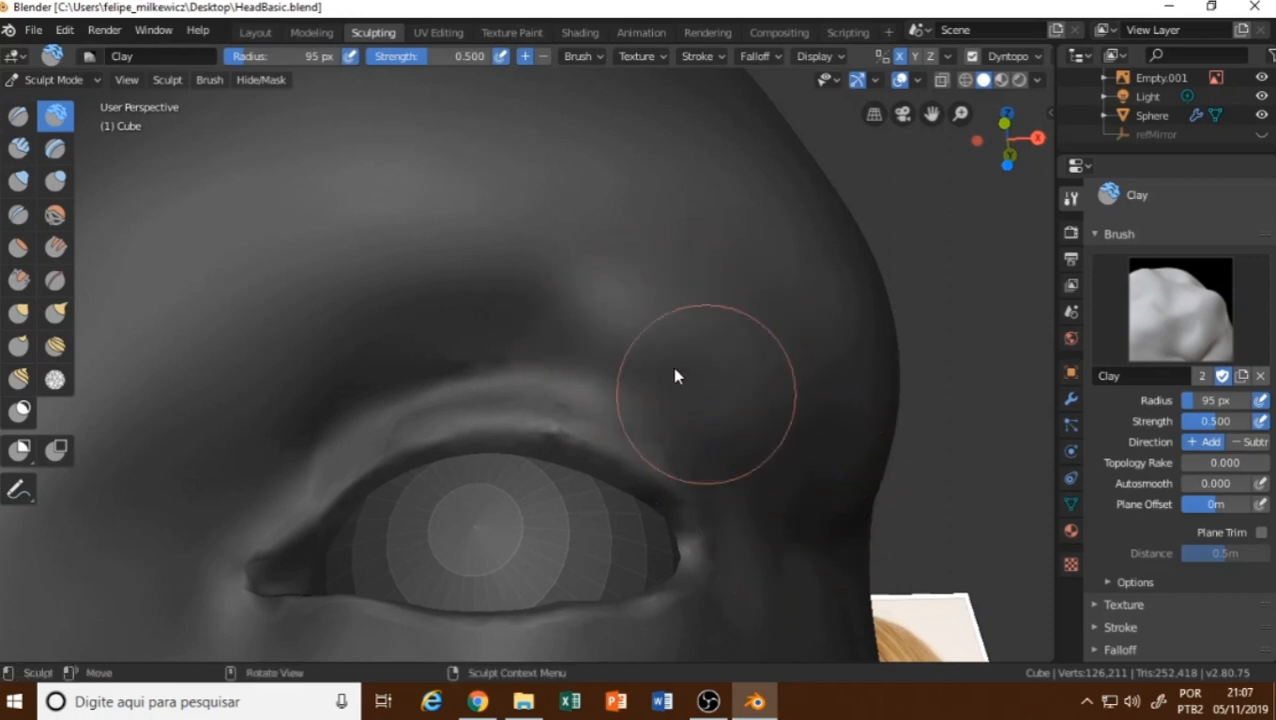
Examine the brow and eye from the side and compare them with the side reference photo through X-ray.
mouse_move(655, 276)
middle_down()
mouse_move(645, 390)
mouse_move(684, 322)
middle_up()
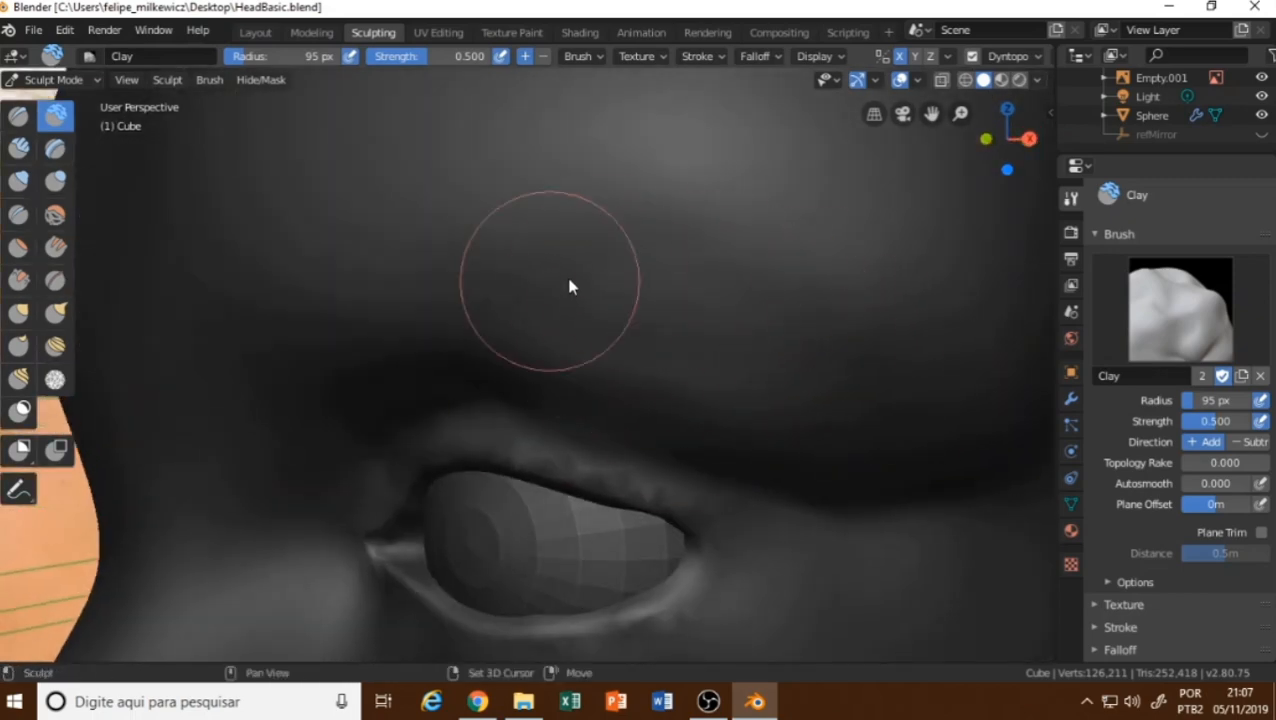
middle_drag(570, 287, 668, 365)
scroll(640, 355, up, 2)
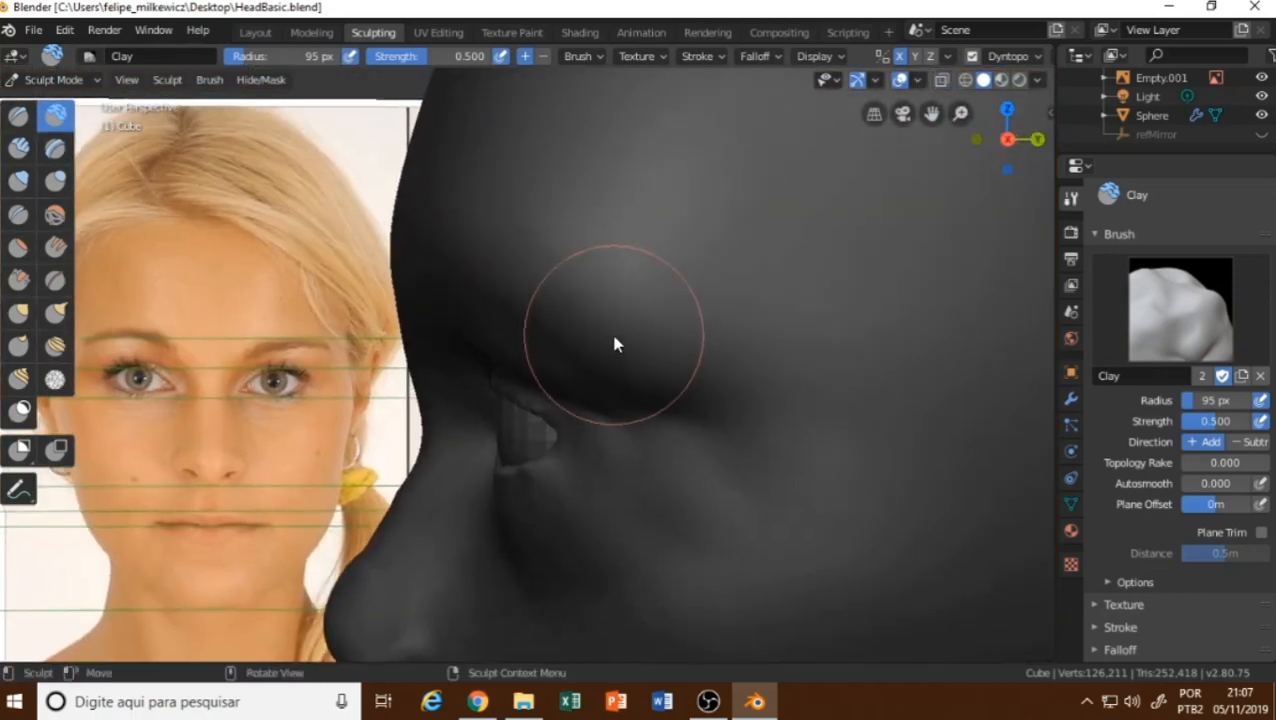
key(KP_3)
key(alt+z)
key(alt+z)
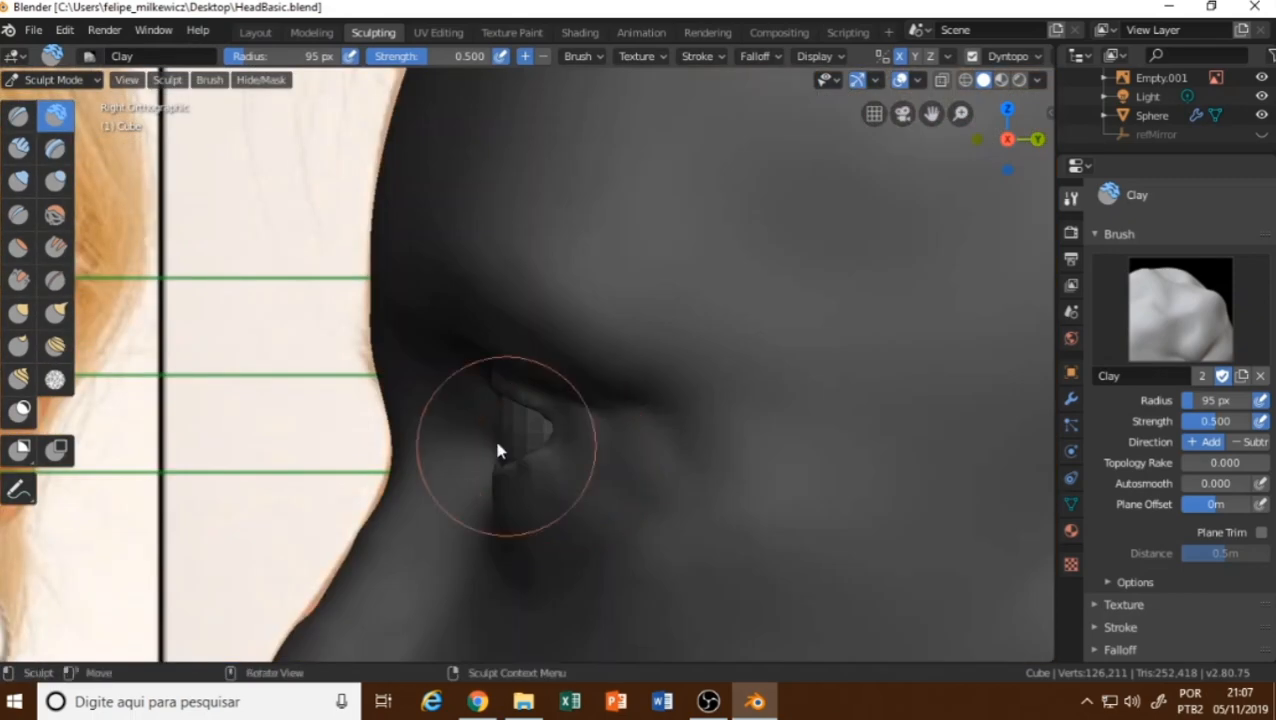
Build up the skin fold between the upper eyelid and the brow in the front view with a 95 px Blob brush.
click(55, 180)
mouse_move(560, 330)
middle_down()
mouse_move(578, 347)
mouse_move(604, 299)
middle_up()
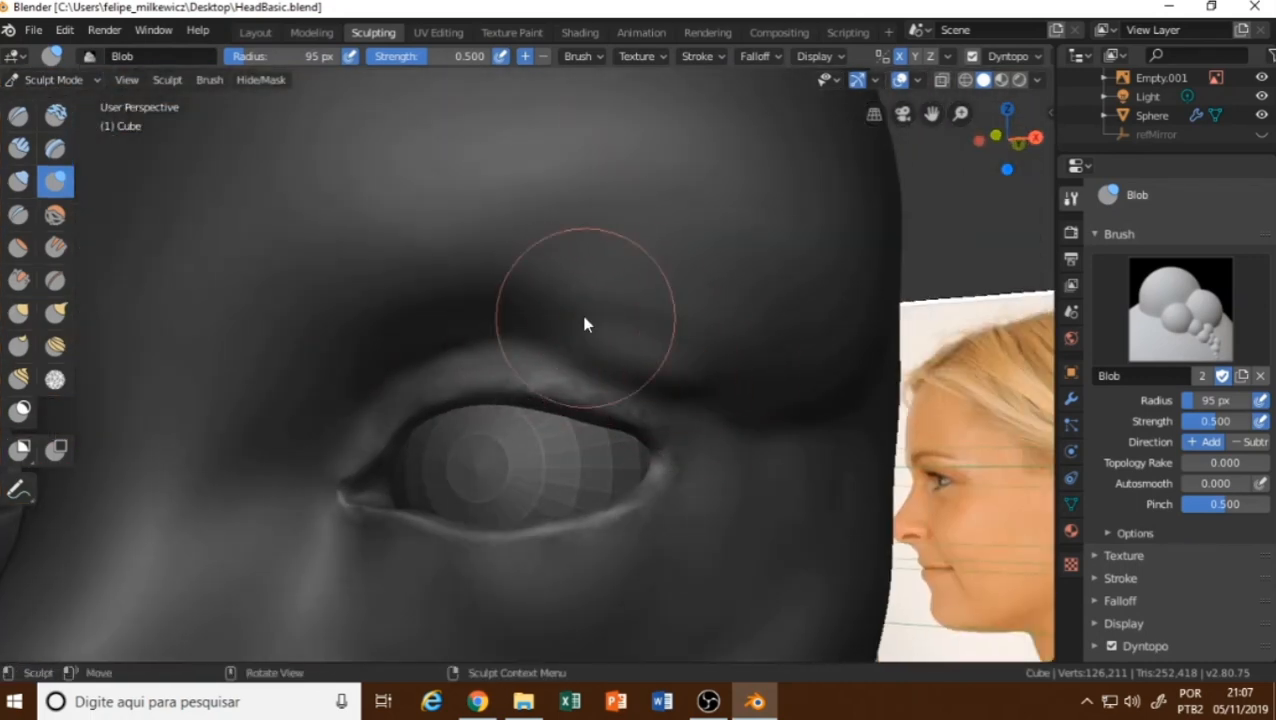
key(KP_1)
ctrl+middle_drag(445, 344, 538, 312)
key(alt+z)
key(alt+z)
drag(377, 344, 560, 322)
mouse_move(444, 347)
mouse_down()
mouse_move(445, 290)
mouse_move(602, 288)
mouse_up()
mouse_move(612, 322)
mouse_down()
mouse_move(632, 336)
mouse_move(495, 310)
mouse_up()
drag(465, 315, 648, 330)
Blend the built-up area under the brow into the upper eyelid fold with the 95 px Clay brush.
click(56, 116)
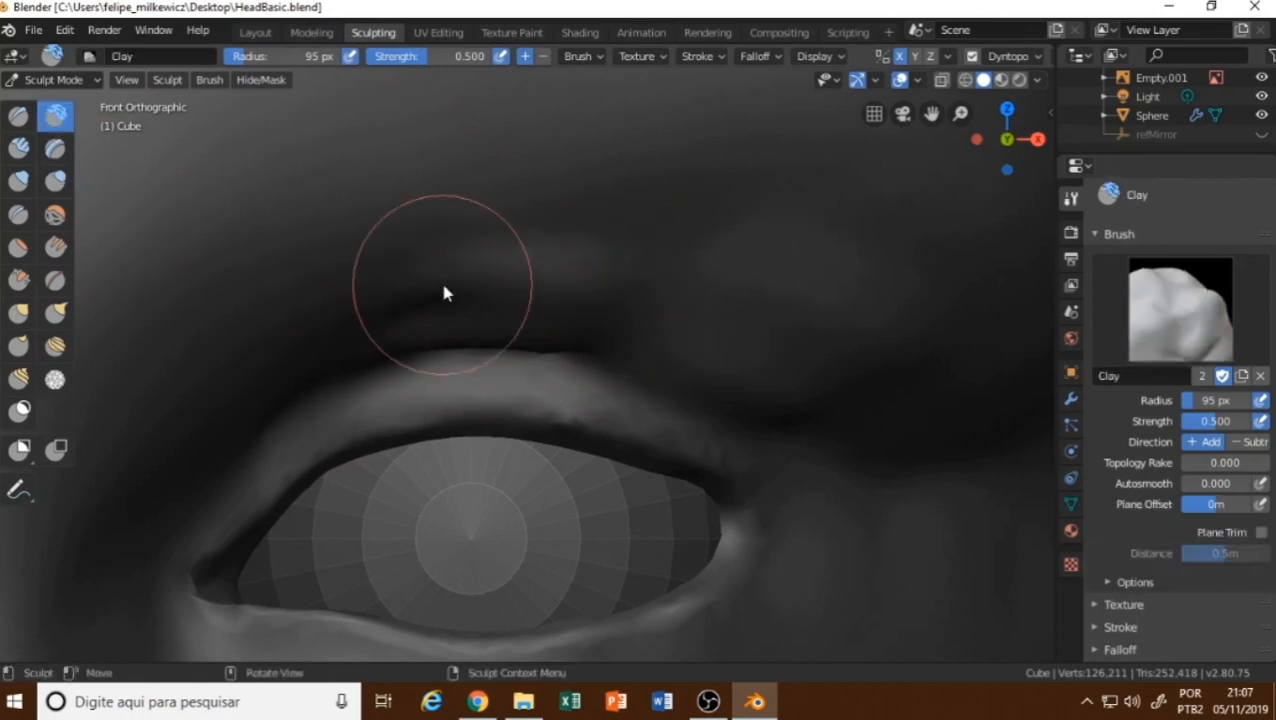
mouse_move(445, 293)
mouse_down()
mouse_move(538, 322)
mouse_move(700, 336)
mouse_move(413, 339)
mouse_move(398, 372)
mouse_up()
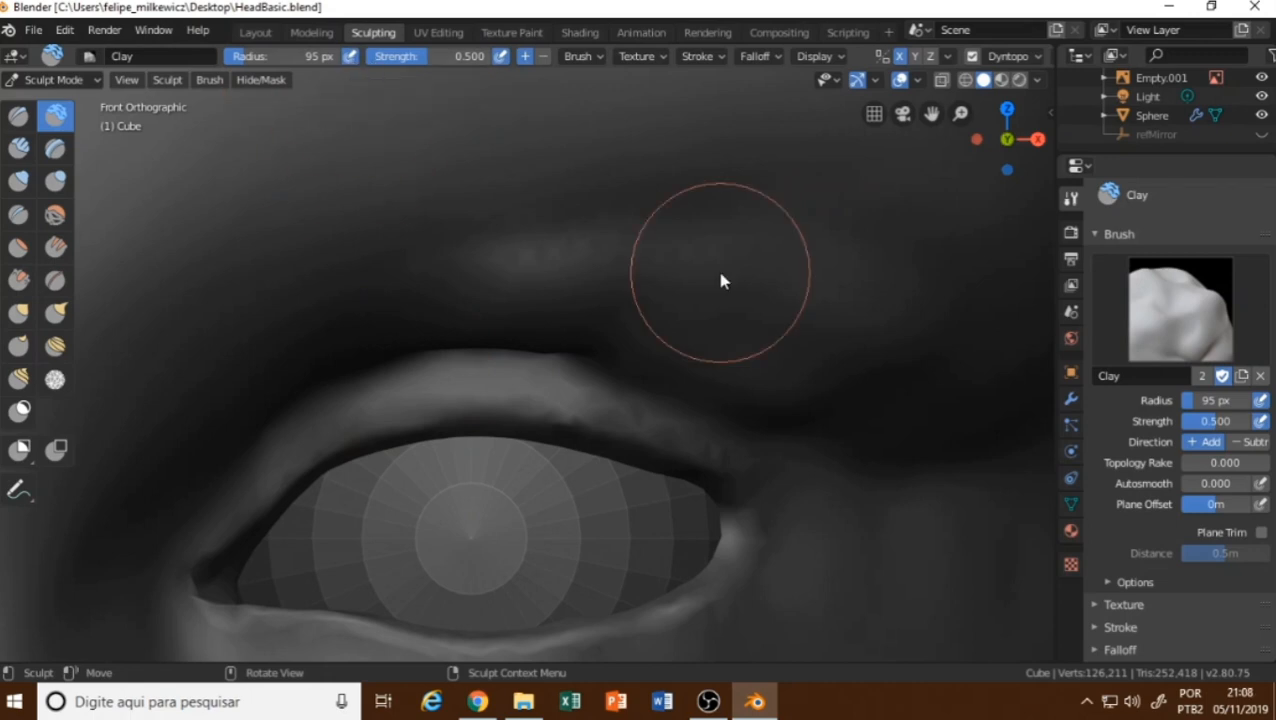
key(f)
key(Escape)
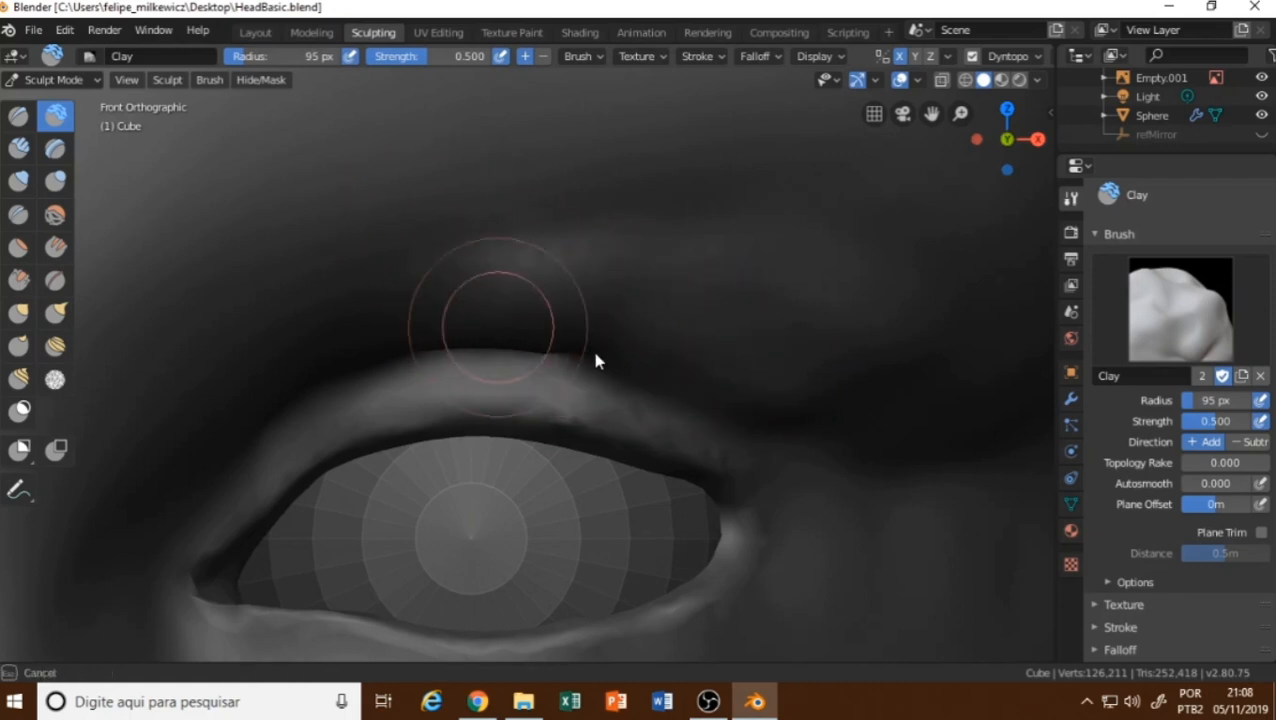
key(f)
key(Escape)
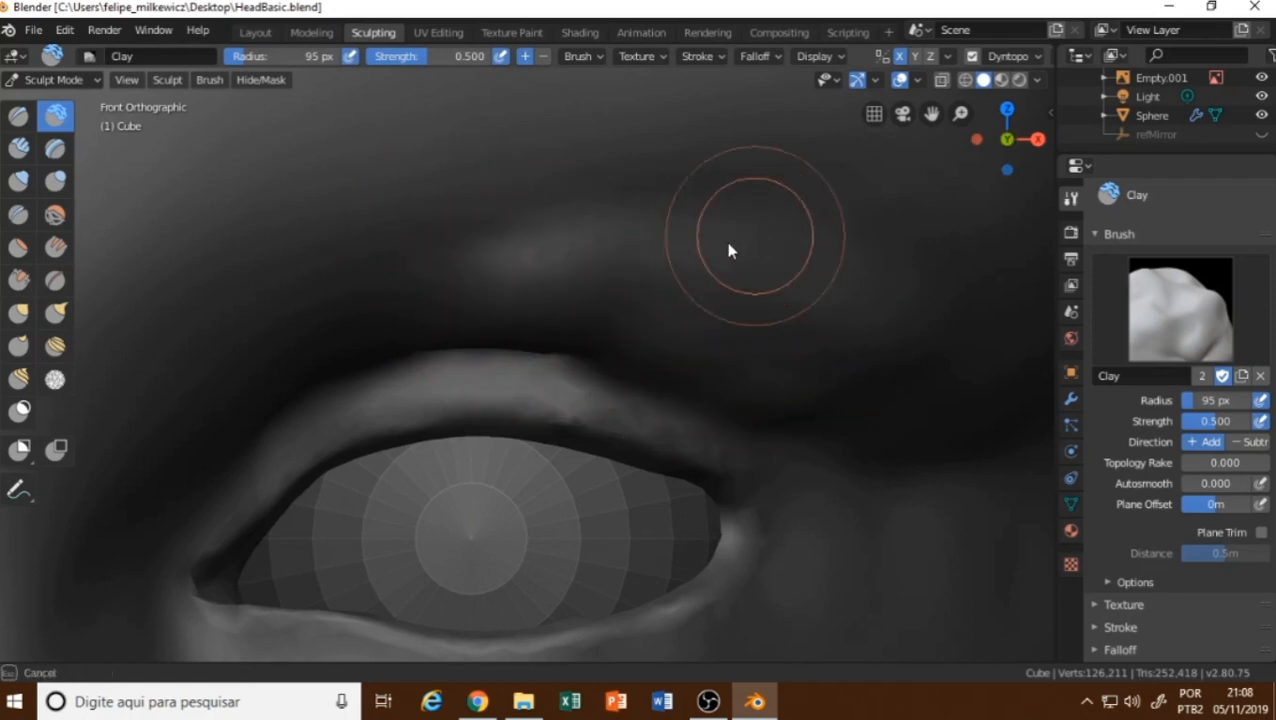
Compare the eyelid fold with the front reference photo through X-ray and define the fold above the lid with Clay.
key(alt+z)
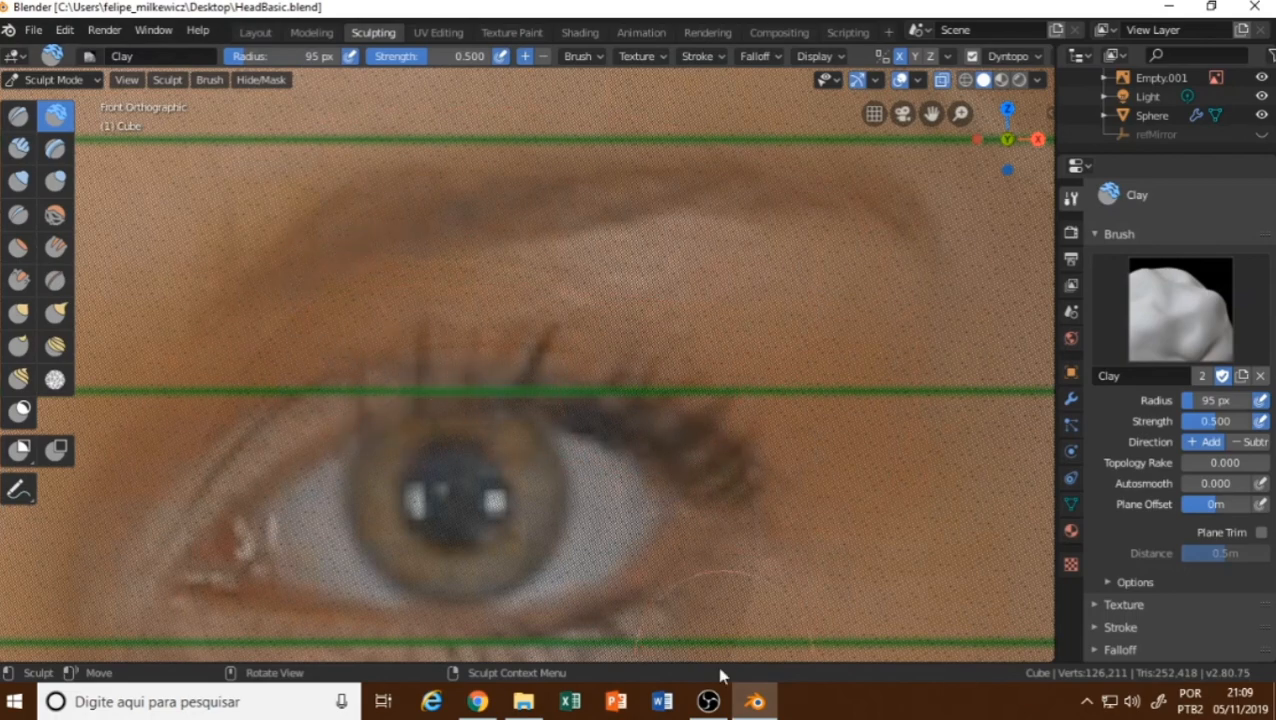
key(alt+z)
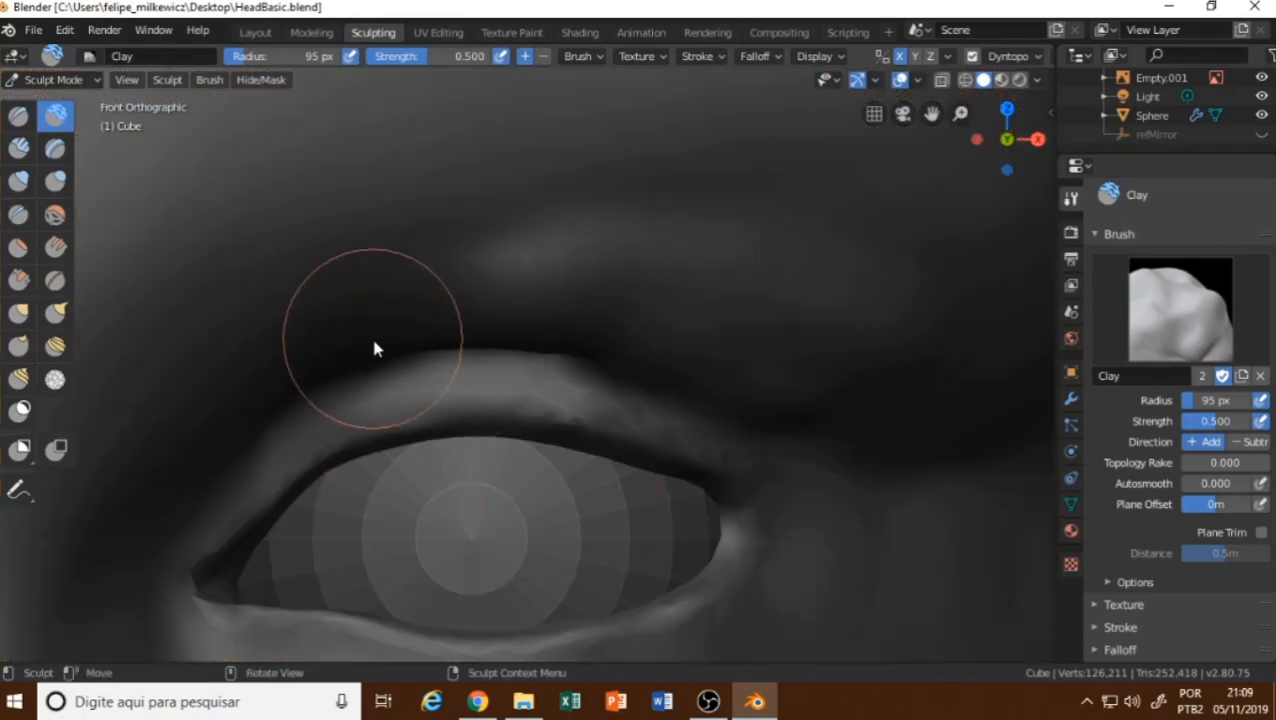
drag(404, 333, 500, 331)
mouse_move(446, 356)
middle_down()
mouse_move(326, 272)
mouse_move(483, 293)
mouse_move(456, 302)
middle_up()
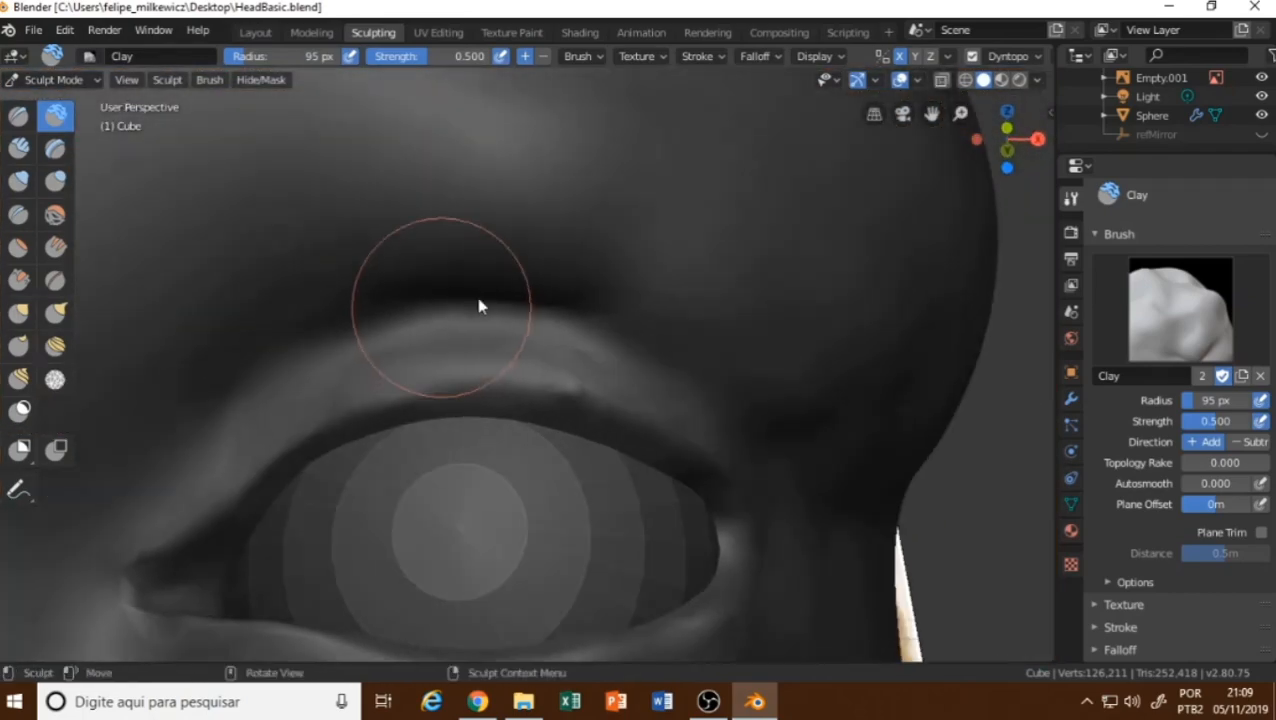
mouse_move(477, 299)
mouse_down()
mouse_move(525, 275)
mouse_move(760, 320)
mouse_move(710, 331)
mouse_move(847, 439)
mouse_move(588, 318)
mouse_move(701, 347)
mouse_move(612, 336)
mouse_up()
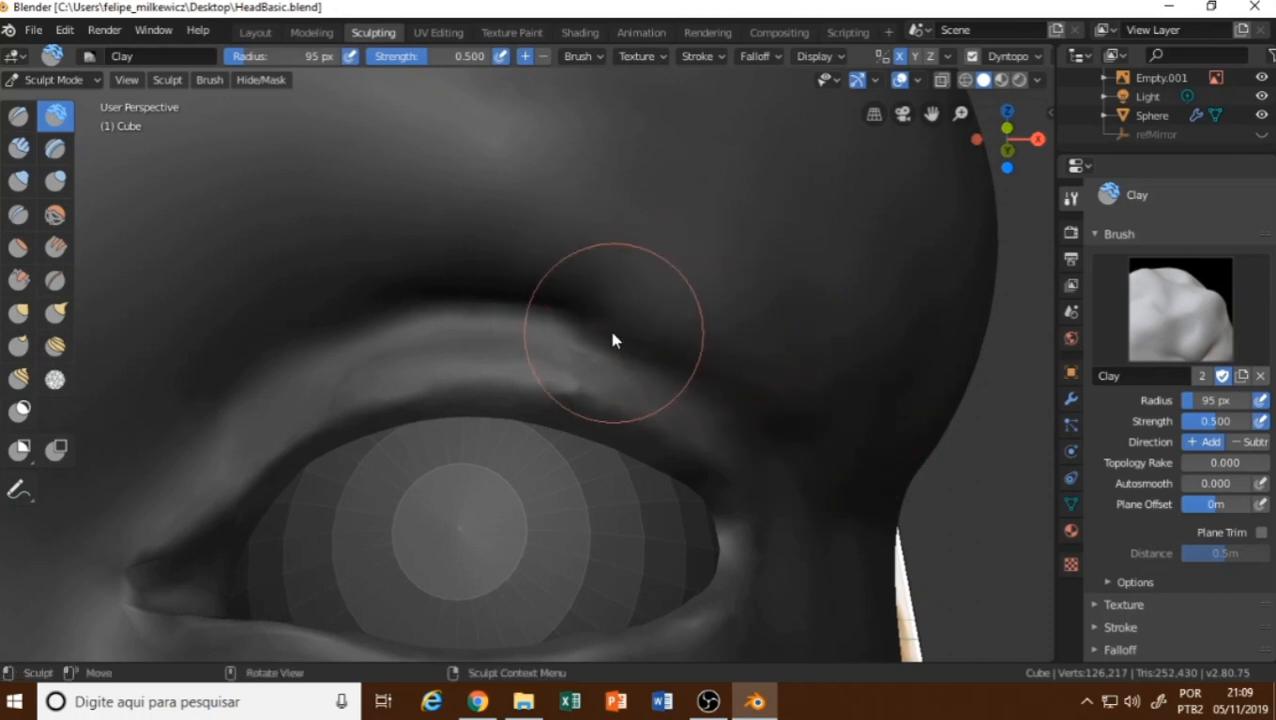
Sharpen the outer half of the upper eyelid fold with a 95 px Crease brush at strength 0.250, using subtractive and additive strokes.
click(20, 215)
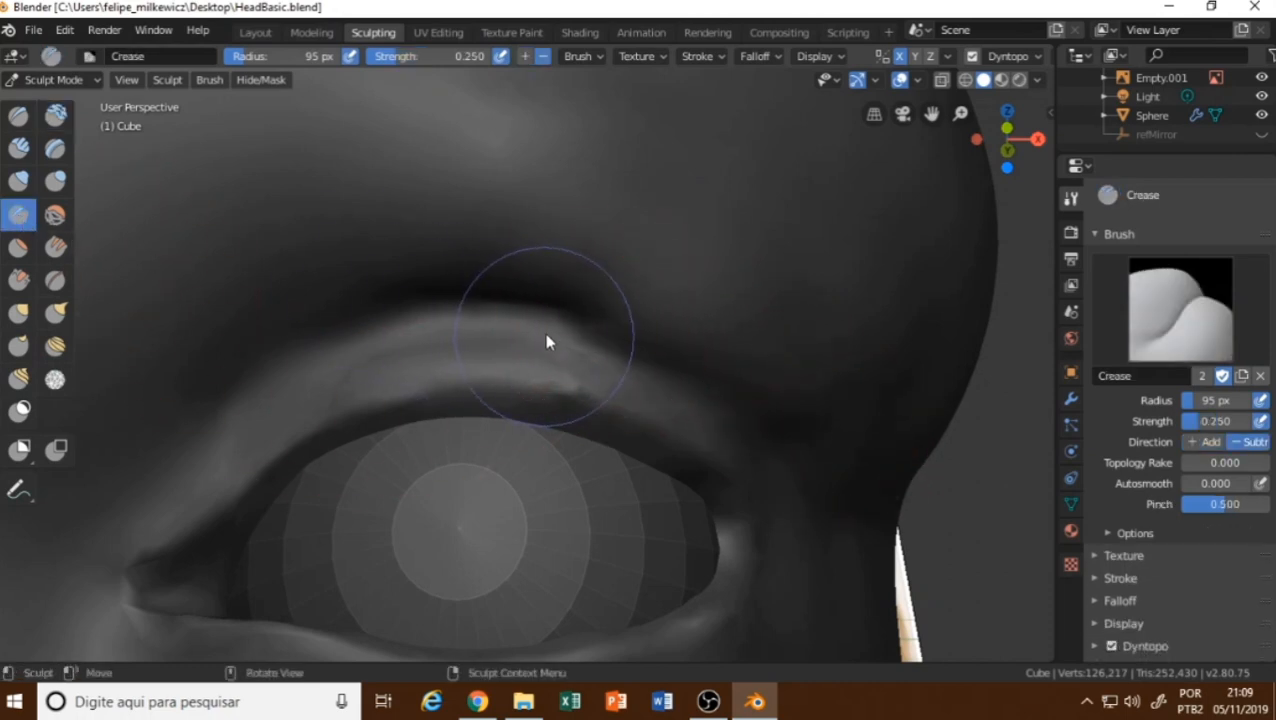
drag(598, 353, 683, 385)
scroll(638, 390, up, 4)
drag(738, 388, 785, 418)
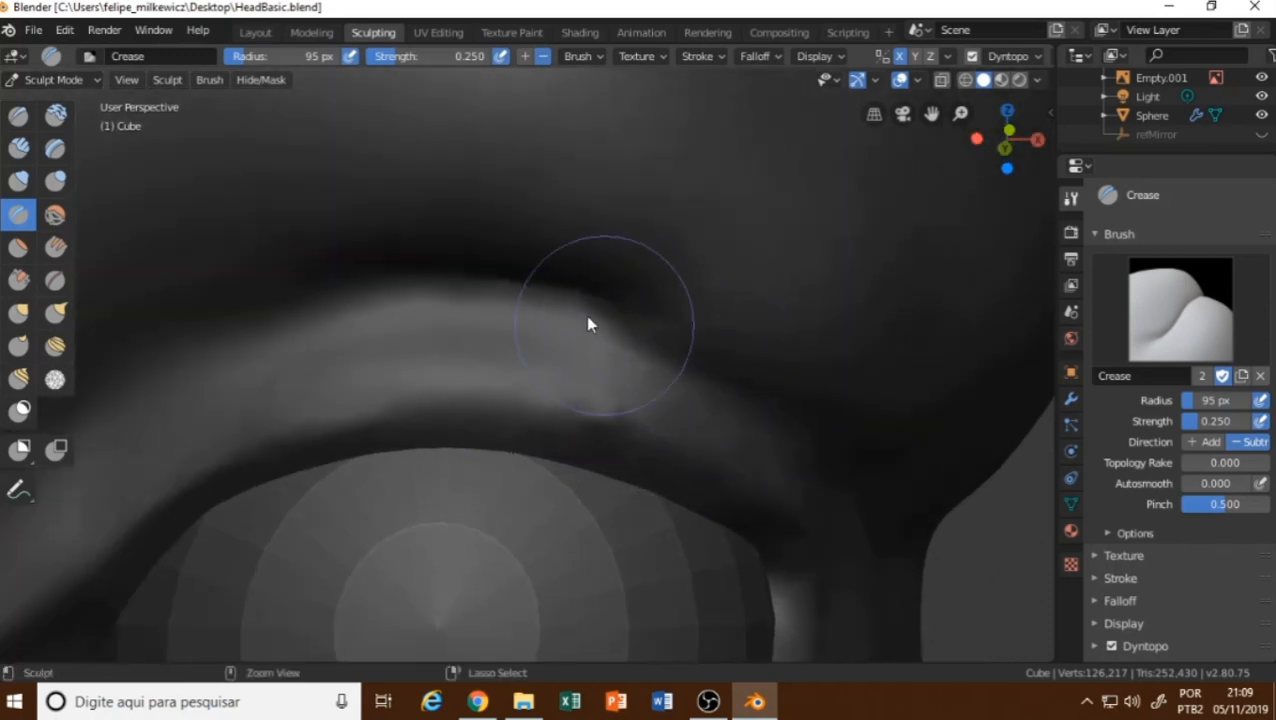
ctrl+drag(590, 316, 745, 388)
ctrl+drag(592, 312, 805, 428)
ctrl+drag(660, 332, 825, 430)
mouse_move(688, 374)
middle_down()
mouse_move(668, 370)
mouse_move(641, 308)
middle_up()
ctrl+drag(552, 270, 443, 275)
mouse_move(660, 327)
mouse_down()
mouse_move(609, 311)
mouse_move(604, 293)
mouse_up()
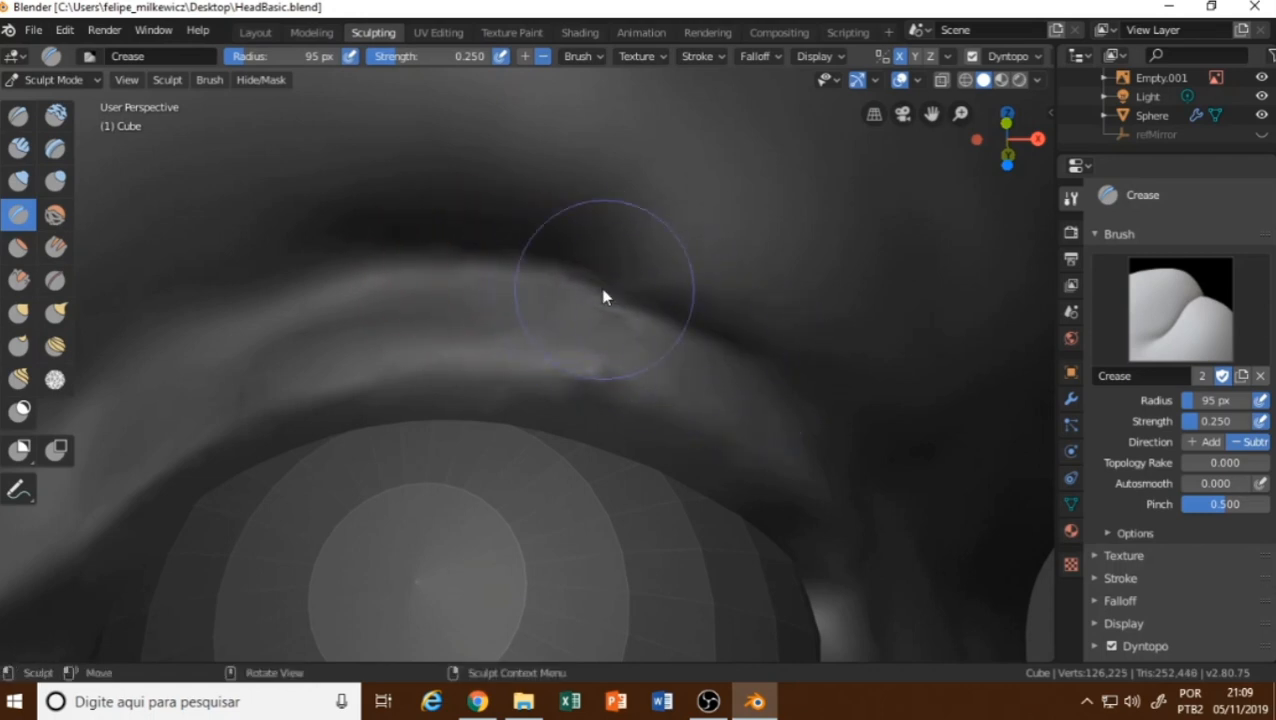
Smooth the skin above the upper eyelid's edge and refine the crease along its outer half, finishing in the front view.
mouse_move(662, 248)
shift+mouse_down()
mouse_move(593, 249)
mouse_move(695, 315)
shift+mouse_up()
mouse_move(634, 291)
middle_down()
mouse_move(649, 317)
mouse_move(613, 307)
middle_up()
drag(602, 302, 573, 289)
middle_drag(624, 298, 618, 282)
drag(684, 308, 556, 273)
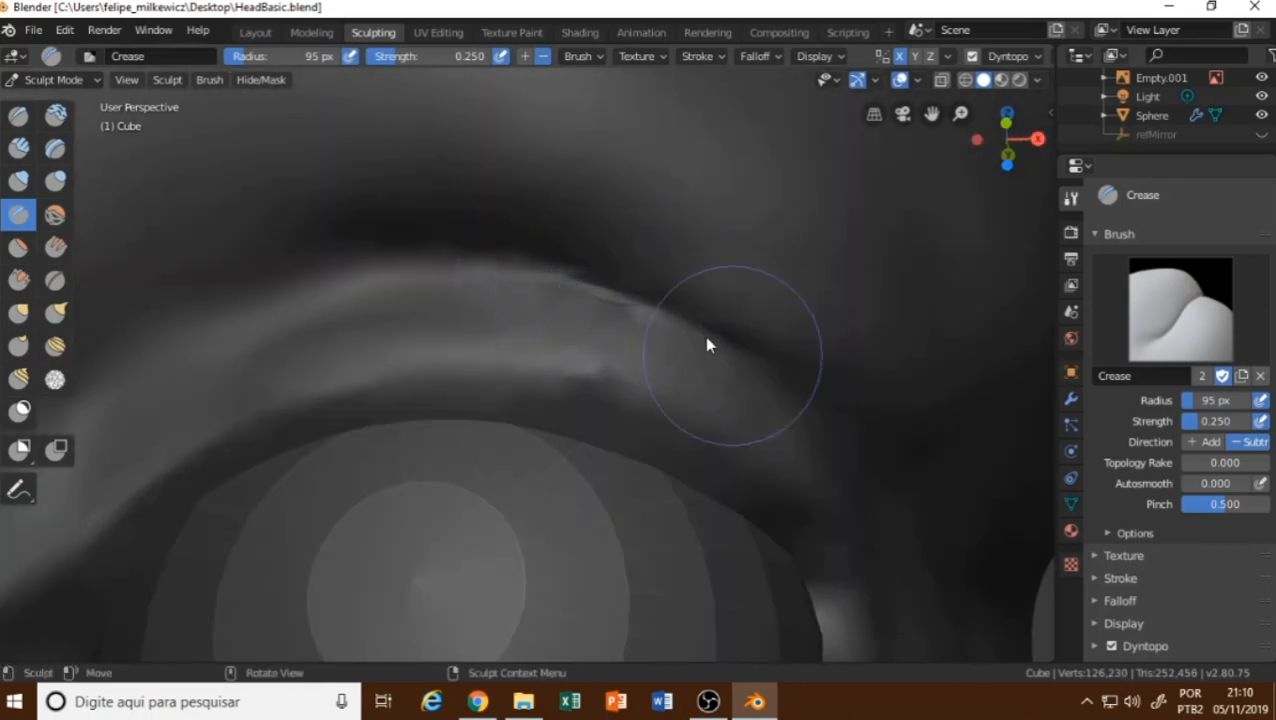
mouse_move(706, 344)
mouse_down()
mouse_move(857, 456)
mouse_move(846, 436)
mouse_move(632, 318)
mouse_move(478, 276)
mouse_up()
middle_drag(478, 276, 499, 291)
drag(523, 277, 745, 366)
key(KP_1)
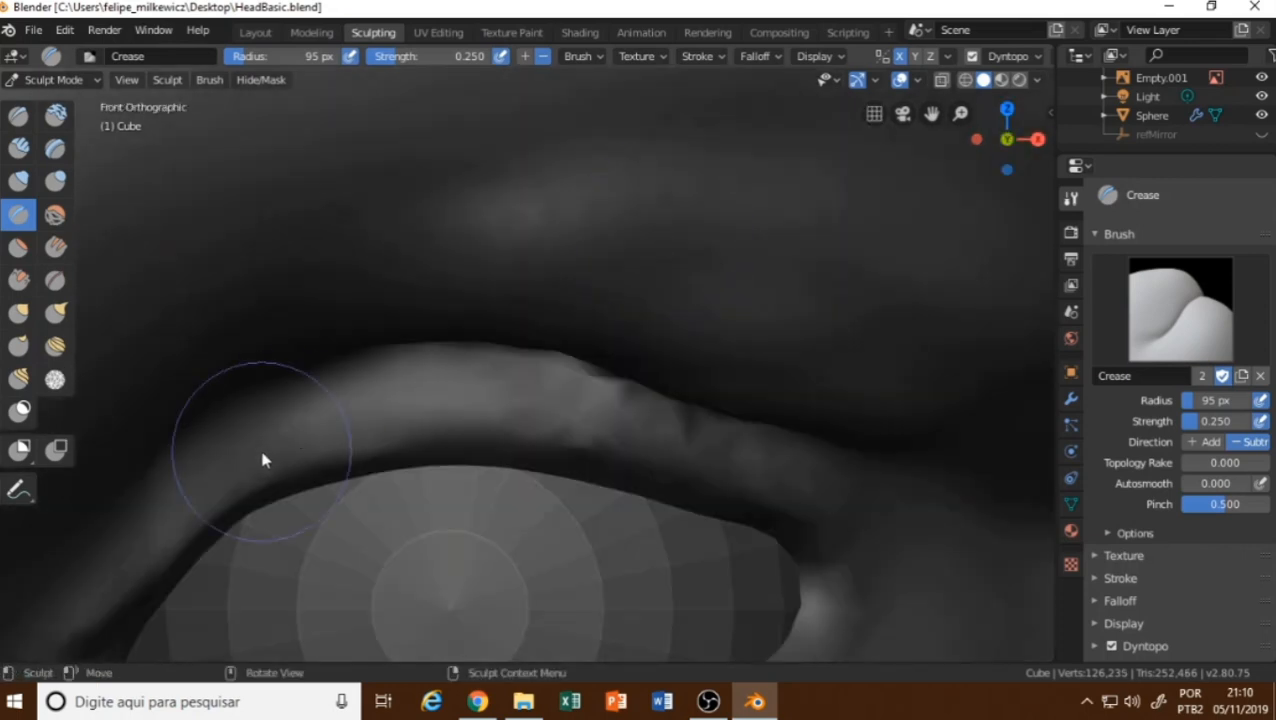
Add volume along the outer half of the upper eyelid fold with a 95 px Blob brush at strength 0.500 and smooth it.
click(55, 180)
mouse_move(560, 285)
mouse_down()
mouse_move(584, 272)
mouse_move(852, 330)
mouse_move(820, 328)
mouse_up()
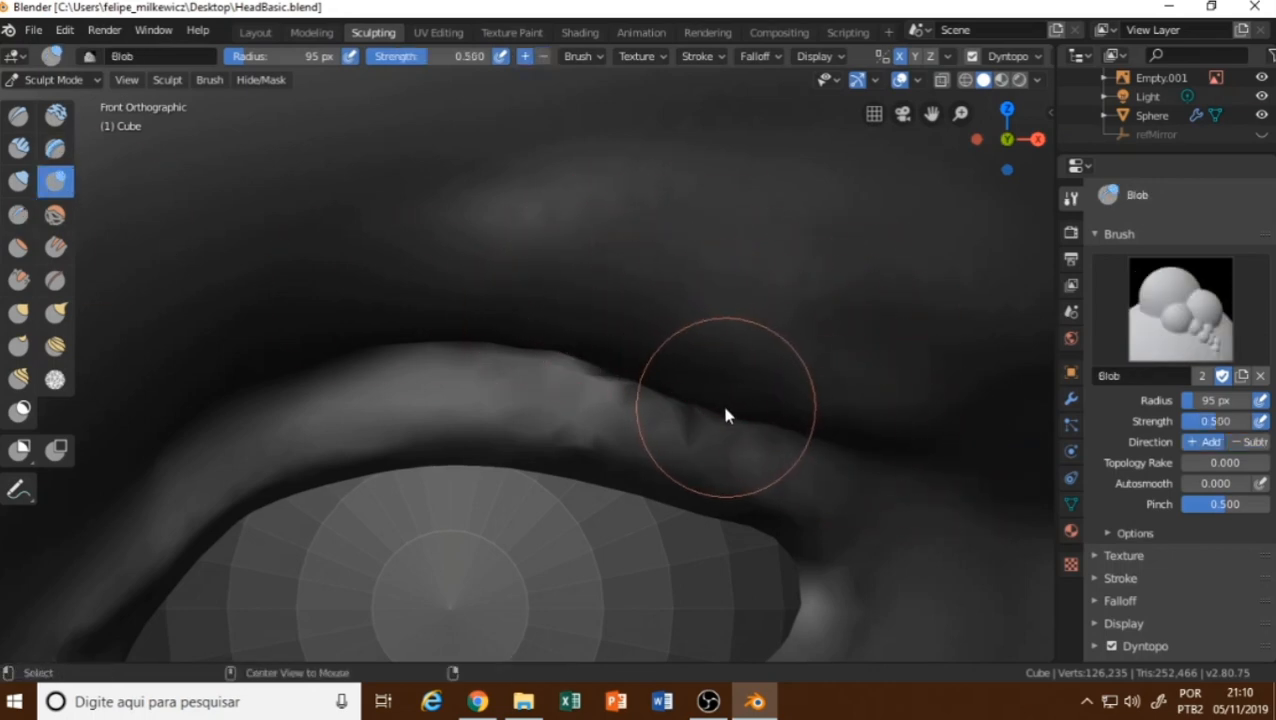
key(alt+z)
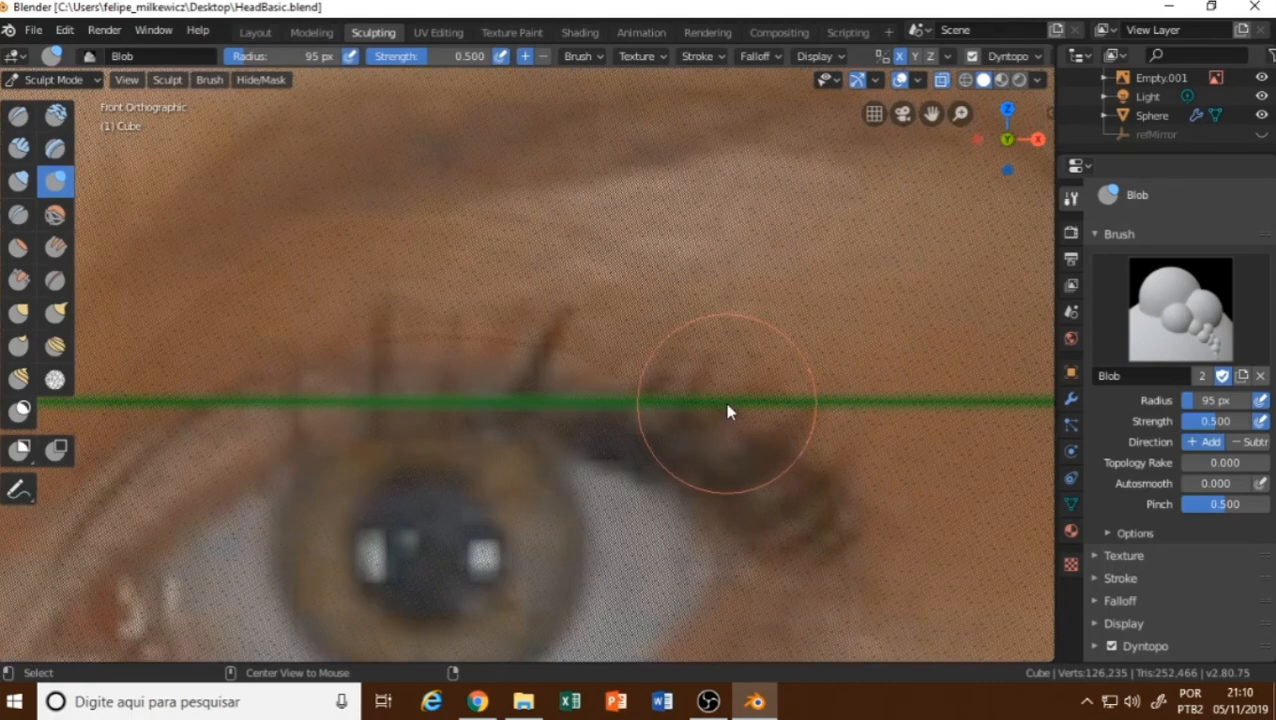
mouse_move(661, 372)
ctrl+middle_down()
mouse_move(632, 338)
mouse_move(670, 465)
ctrl+middle_up()
key(alt+z)
mouse_move(625, 360)
mouse_down()
mouse_move(640, 373)
mouse_move(629, 354)
mouse_move(490, 288)
mouse_move(672, 251)
mouse_up()
mouse_move(700, 362)
mouse_down()
mouse_move(732, 380)
mouse_move(685, 345)
mouse_up()
mouse_move(660, 325)
shift+mouse_down()
mouse_move(846, 308)
mouse_move(889, 461)
mouse_move(632, 364)
mouse_move(816, 405)
mouse_move(432, 240)
mouse_move(804, 278)
shift+mouse_up()
Compare the brow area with the side reference through X-ray and build it up above the eyelid with Blob.
shift+middle_drag(575, 308, 533, 228)
key(KP_3)
key(KP_1)
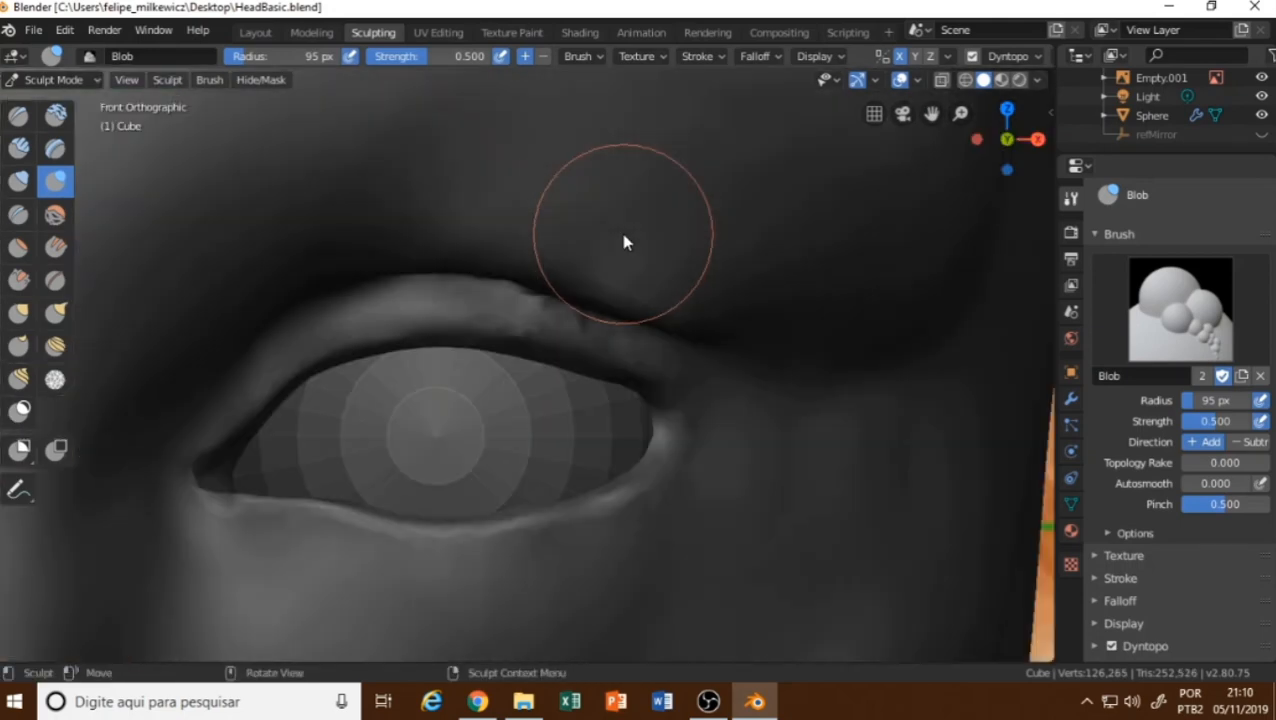
scroll(623, 238, down, 3)
middle_drag(632, 445, 458, 435)
key(alt+z)
key(alt+z)
scroll(482, 402, up, 2)
key(alt+z)
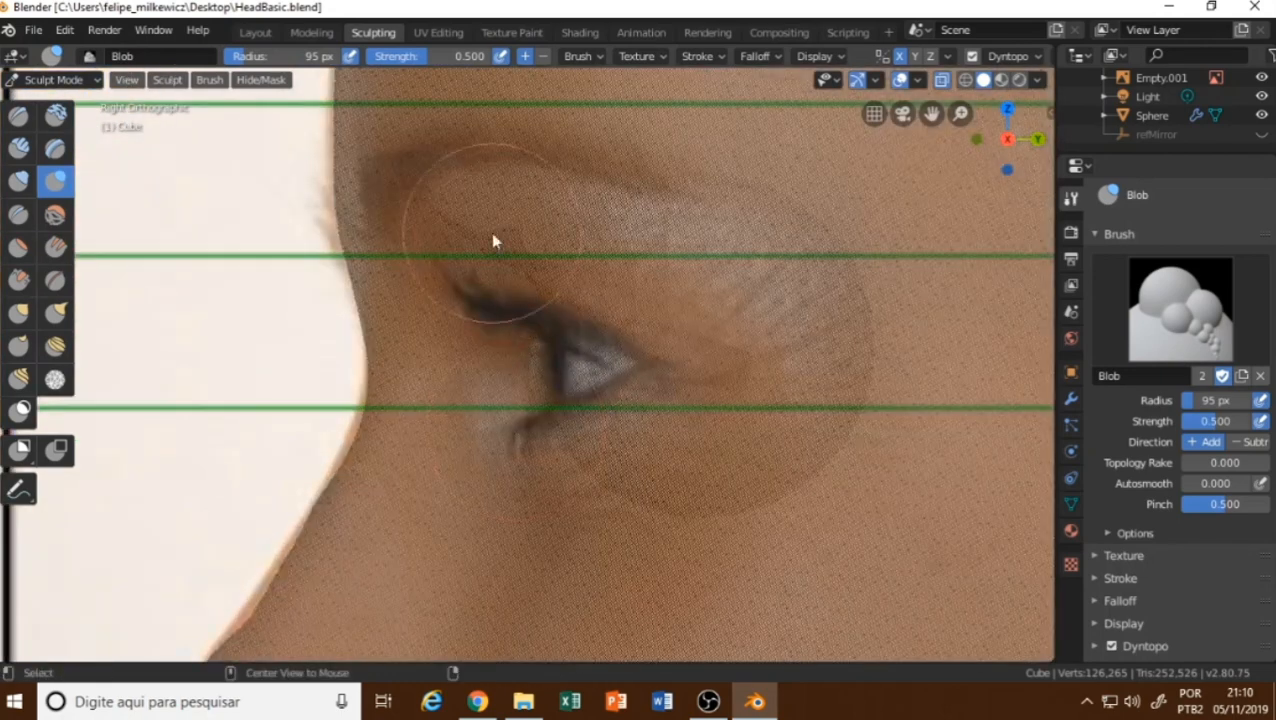
key(alt+z)
mouse_move(540, 178)
mouse_down()
mouse_move(615, 216)
mouse_move(602, 246)
mouse_move(504, 188)
mouse_move(764, 316)
mouse_move(478, 212)
mouse_move(464, 171)
mouse_up()
Fill out the area between the brow and upper eyelid in side view with the 95 px Clay brush, checking the reference.
click(56, 116)
key(alt+z)
key(alt+z)
mouse_move(464, 216)
mouse_down()
mouse_move(443, 183)
mouse_move(461, 208)
mouse_move(578, 259)
mouse_move(487, 128)
mouse_up()
shift+middle_drag(487, 128, 502, 254)
mouse_move(502, 254)
mouse_down()
mouse_move(531, 273)
mouse_move(459, 319)
mouse_up()
key(alt+z)
key(alt+z)
middle_drag(444, 322, 436, 308)
mouse_move(436, 308)
mouse_down()
mouse_move(489, 309)
mouse_move(290, 402)
mouse_move(600, 350)
mouse_up()
Smooth the built-up skin from above the eye toward the outer end of the brow.
middle_drag(205, 368, 279, 364)
scroll(586, 281, down, 4)
mouse_move(592, 290)
middle_down()
mouse_move(573, 417)
mouse_move(595, 330)
mouse_move(615, 350)
mouse_move(413, 365)
mouse_move(452, 331)
mouse_move(437, 287)
middle_up()
scroll(558, 370, up, 3)
mouse_move(558, 370)
middle_down()
mouse_move(511, 301)
mouse_move(455, 306)
middle_up()
shift+drag(636, 332, 752, 246)
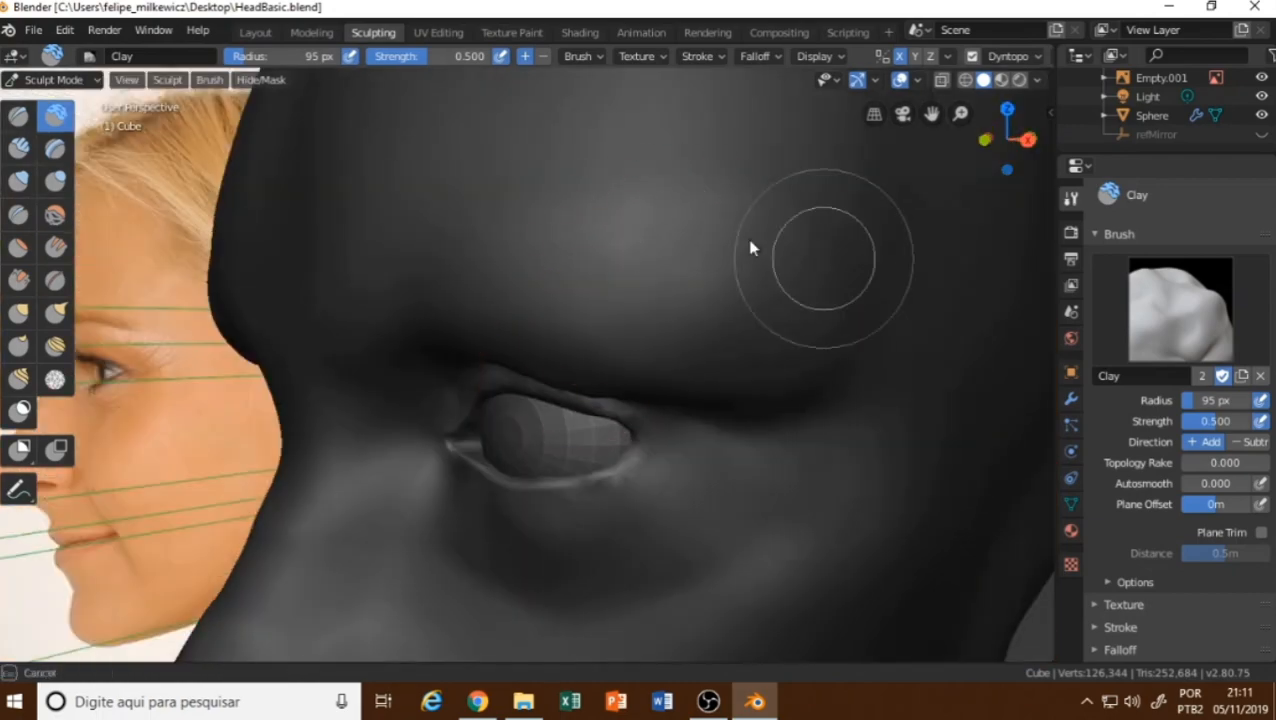
Compare the eye, brow and temple with the front reference photo by toggling X-ray.
scroll(600, 300, down, 5)
middle_drag(575, 270, 596, 462)
key(KP_1)
key(KP_1)
scroll(649, 362, up, 4)
key(alt+z)
key(alt+z)
key(alt+z)
scroll(648, 356, up, 2)
key(alt+z)
scroll(596, 460, up, 1)
key(alt+z)
key(alt+z)
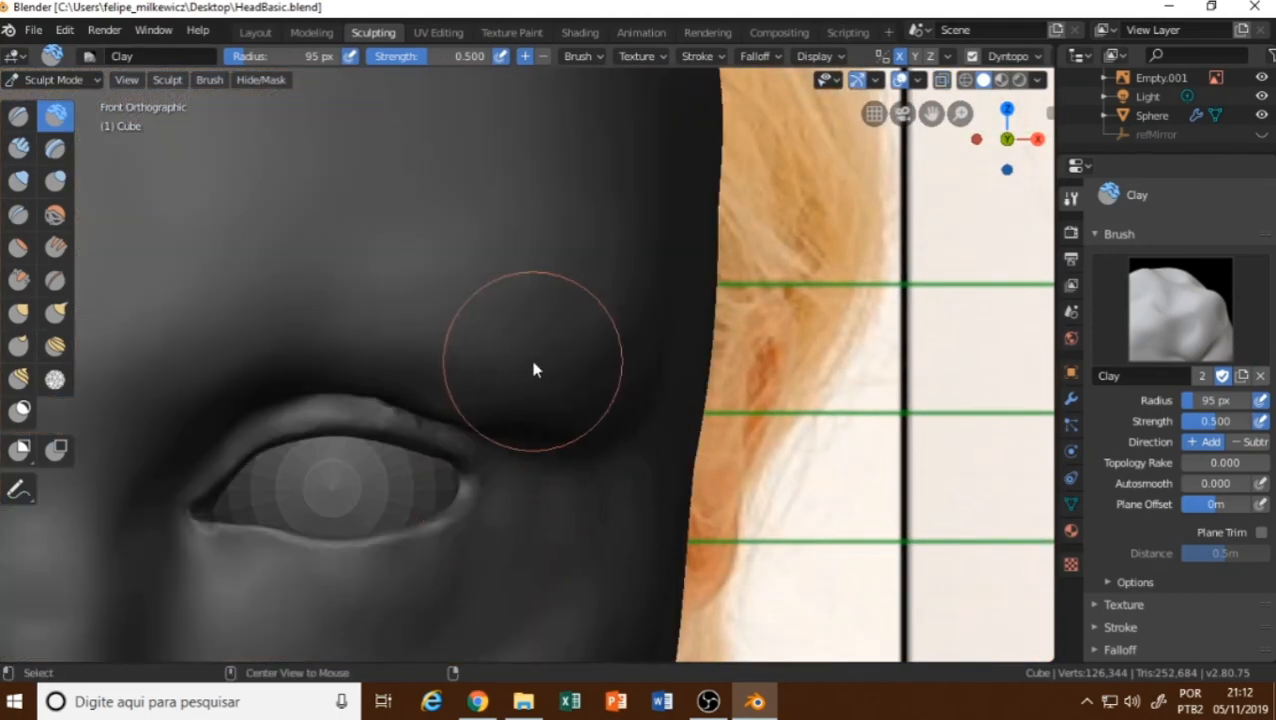
key(alt+z)
key(alt+z)
Carve back the outer brow and temple with subtractive Clay strokes and smooth around the outer corner and underside of the eye.
mouse_move(620, 342)
ctrl+mouse_down()
mouse_move(568, 428)
mouse_move(617, 394)
mouse_move(643, 338)
mouse_move(615, 295)
mouse_move(659, 366)
mouse_move(646, 352)
ctrl+mouse_up()
middle_drag(648, 358, 619, 393)
mouse_move(620, 335)
ctrl+mouse_down()
mouse_move(691, 314)
mouse_move(640, 415)
mouse_move(595, 415)
mouse_move(595, 352)
mouse_move(563, 243)
mouse_move(701, 285)
mouse_move(541, 360)
mouse_move(635, 467)
ctrl+mouse_up()
middle_drag(540, 485, 590, 448)
shift+drag(569, 453, 534, 508)
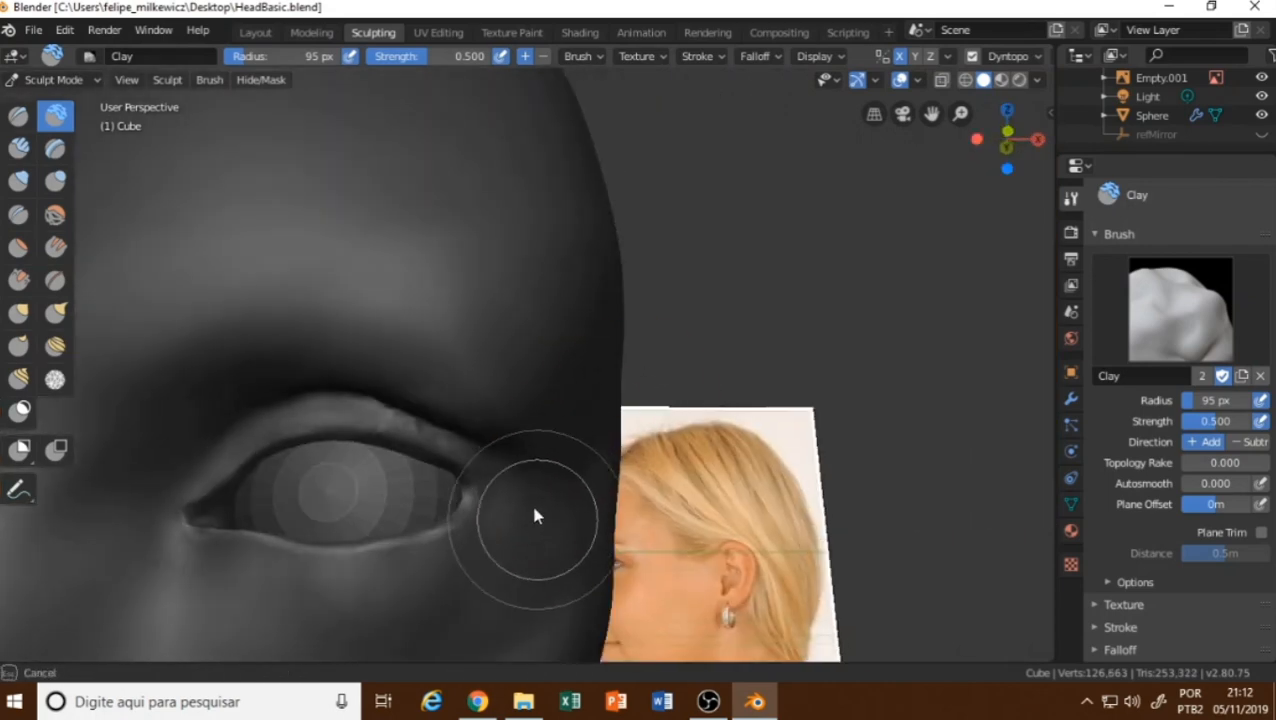
mouse_move(530, 503)
middle_down()
mouse_move(447, 482)
mouse_move(485, 535)
middle_up()
ctrl+middle_drag(440, 500, 415, 430)
mouse_move(408, 528)
shift+mouse_down()
mouse_move(462, 522)
mouse_move(290, 456)
mouse_move(331, 470)
shift+mouse_up()
Switch to the Simplify brush and check both eyes against the front reference photo through X-ray.
click(55, 379)
ctrl+middle_drag(685, 340, 755, 375)
middle_drag(742, 322, 738, 362)
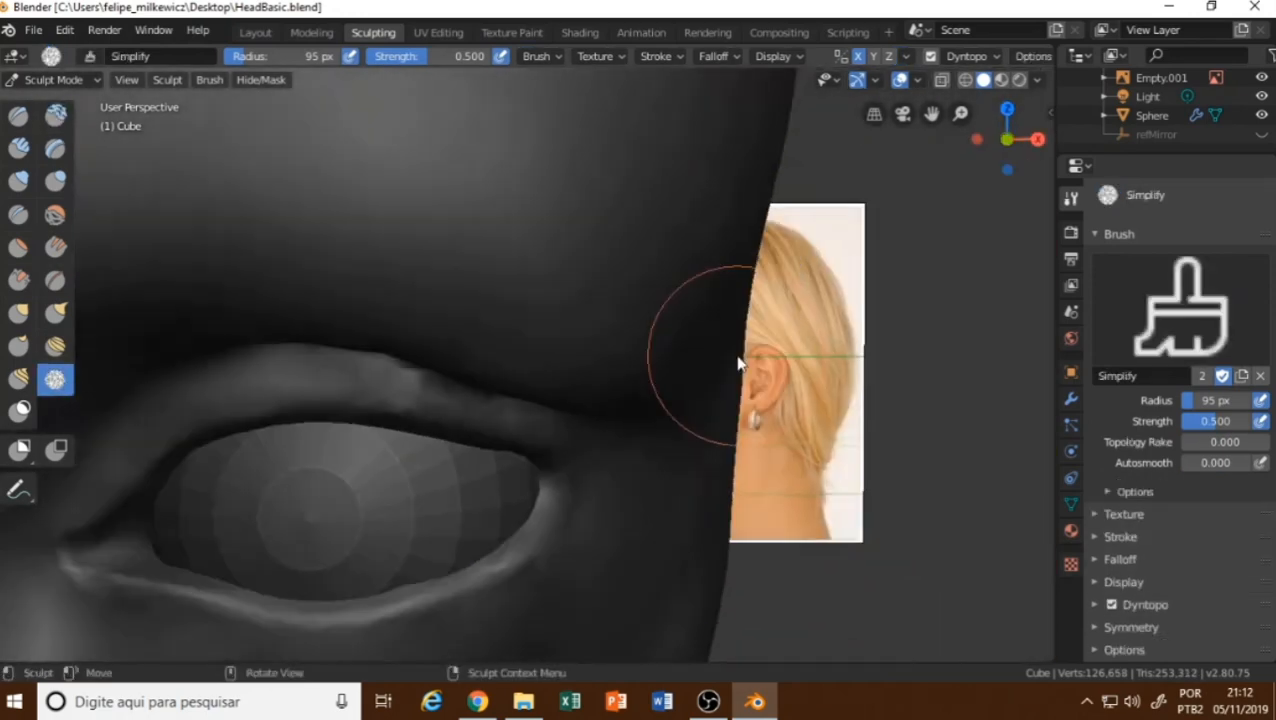
key(KP_1)
key(alt+z)
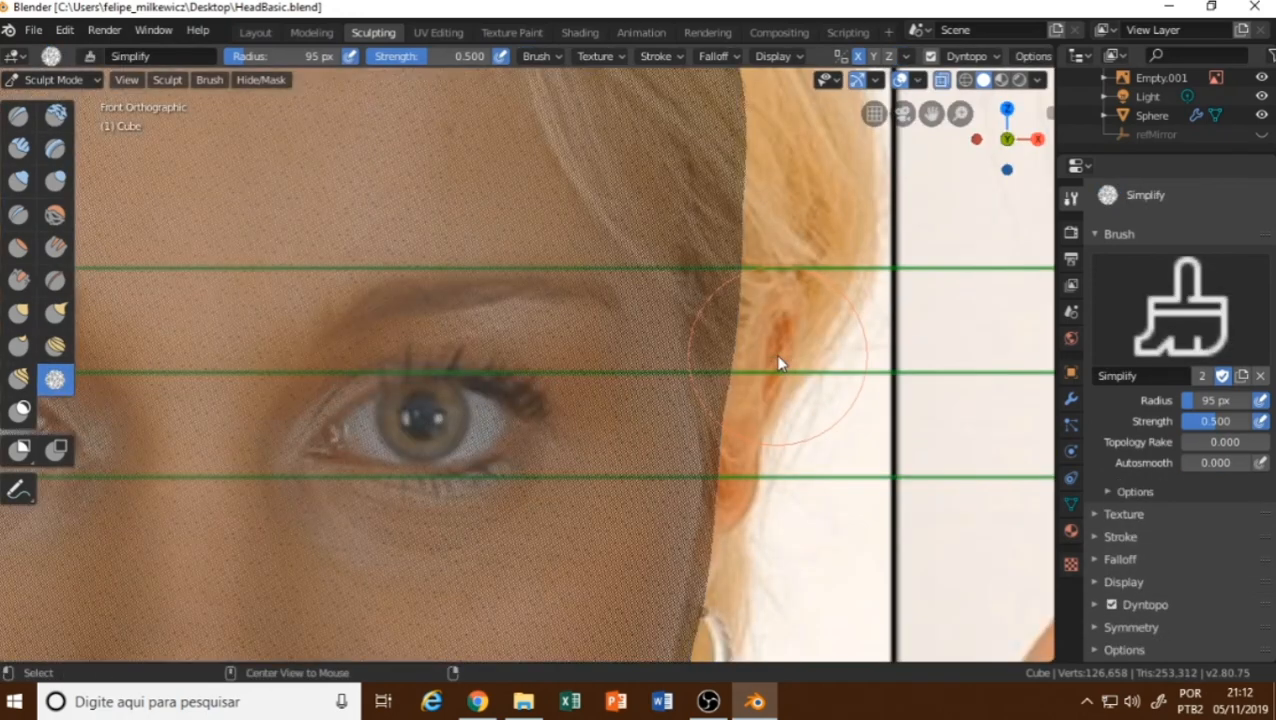
key(alt+z)
key(alt+z)
key(alt+z)
key(alt+z)
key(alt+z)
key(alt+z)
key(alt+z)
key(alt+z)
key(alt+z)
key(alt+z)
key(alt+z)
scroll(345, 430, down, 2)
shift+middle_drag(347, 430, 512, 360)
scroll(460, 350, up, 3)
key(alt+z)
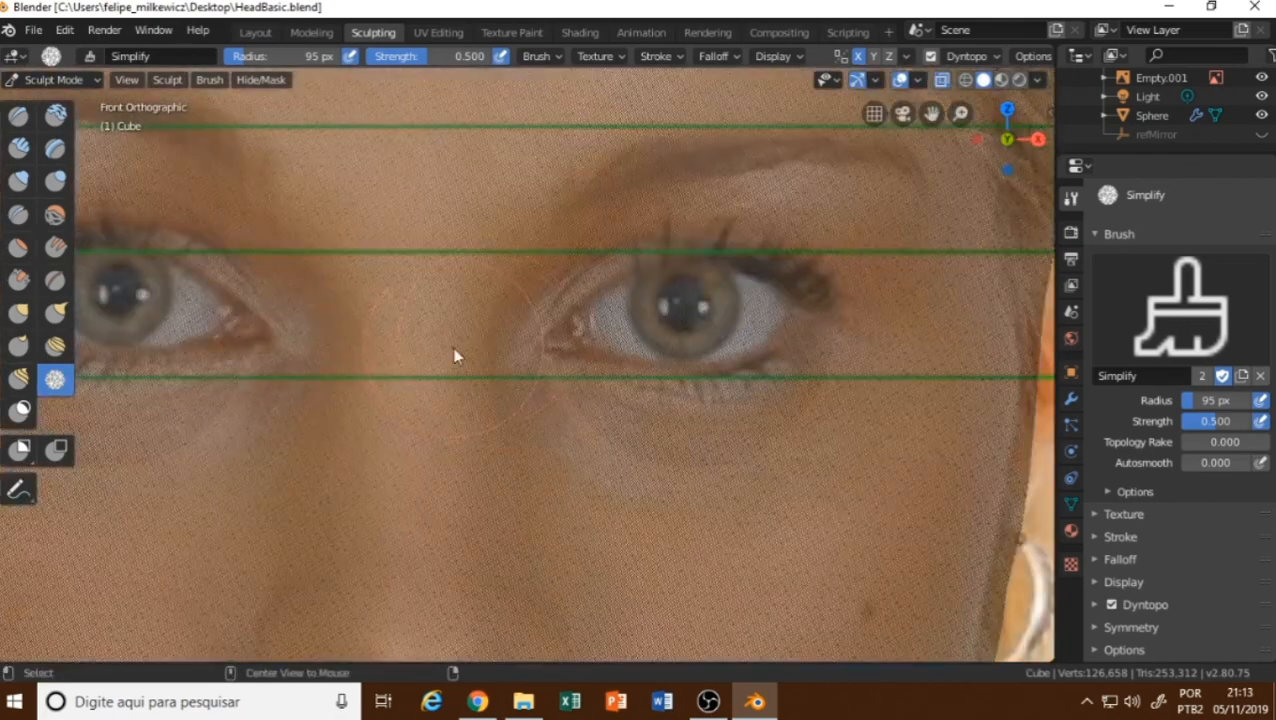
key(alt+z)
Deepen the hollow between the nose bridge and the inner eye corner with a subtractive 95 px Clay stroke.
click(44, 180)
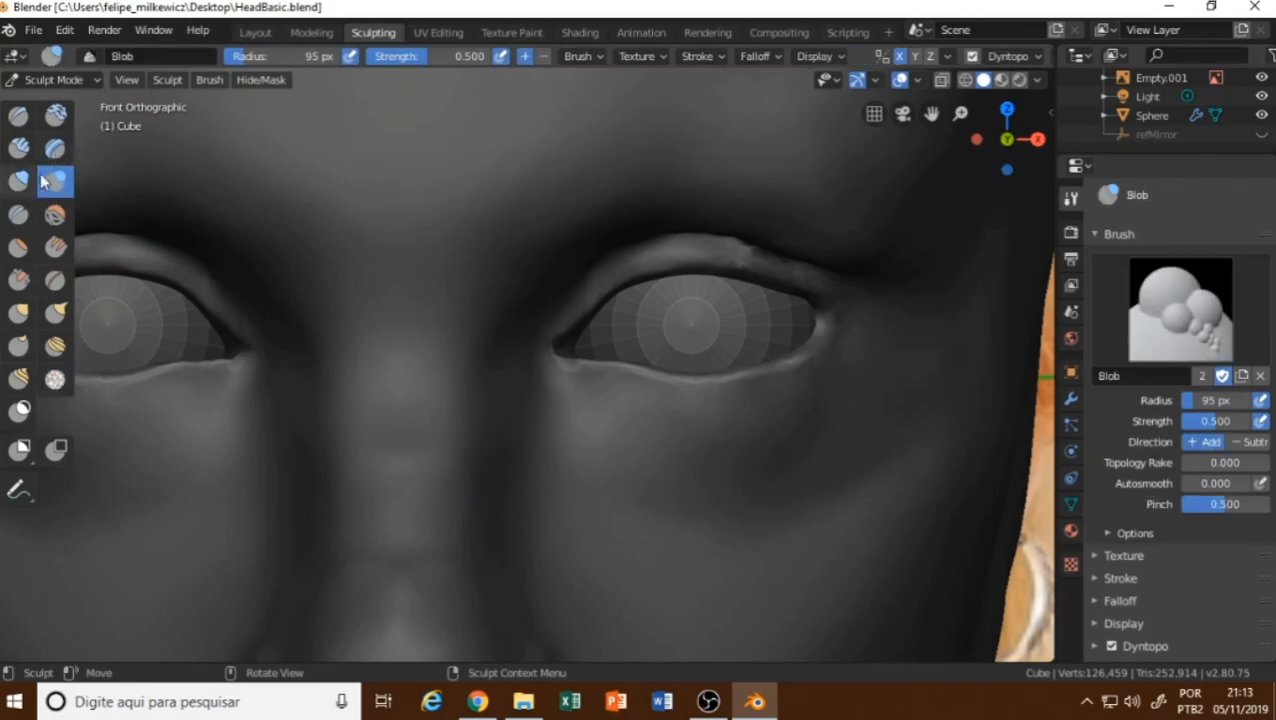
click(55, 116)
key(alt+z)
middle_drag(486, 390, 425, 395)
key(alt+z)
mouse_move(525, 331)
ctrl+mouse_down()
mouse_move(521, 388)
mouse_move(435, 476)
ctrl+mouse_up()
middle_drag(435, 476, 505, 442)
middle_drag(492, 347, 475, 290)
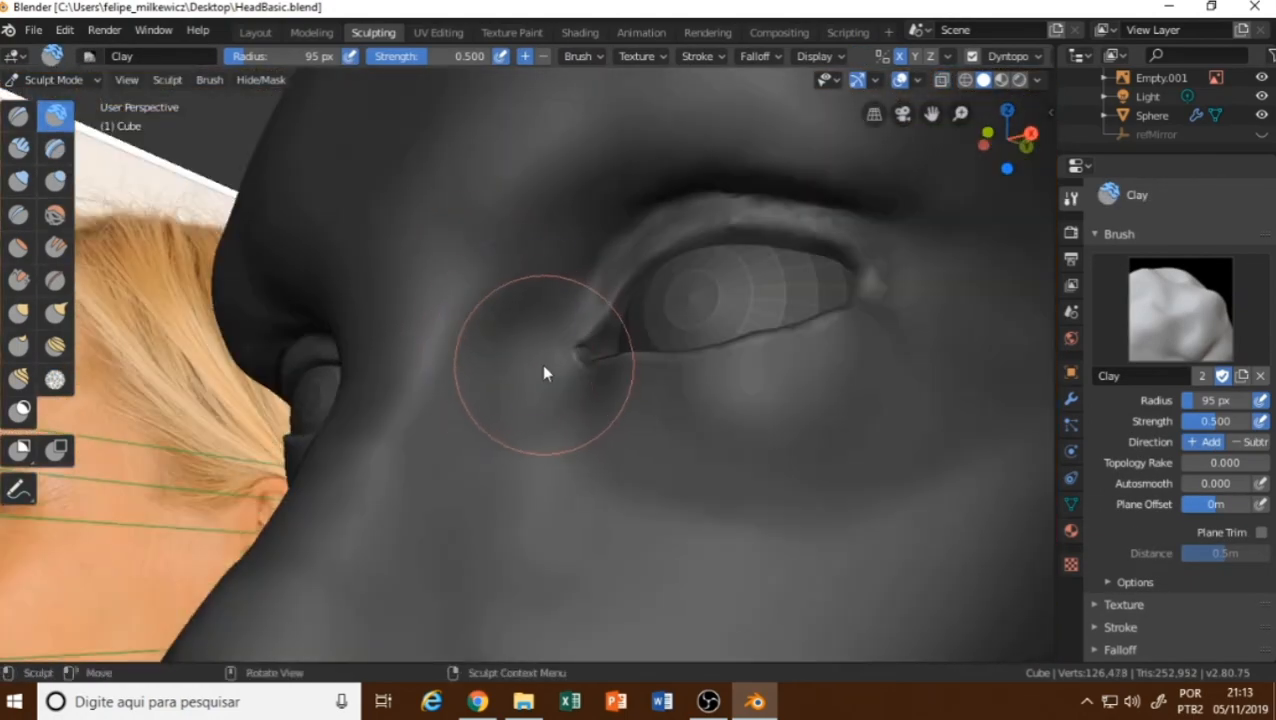
Reduce the Clay radius to 57 px and carve subtractively from beside the inner eye corner up toward the brow.
key(f)
click(508, 360)
mouse_move(511, 340)
ctrl+mouse_down()
mouse_move(642, 236)
mouse_move(521, 285)
mouse_move(490, 352)
ctrl+mouse_up()
ctrl+drag(488, 356, 571, 248)
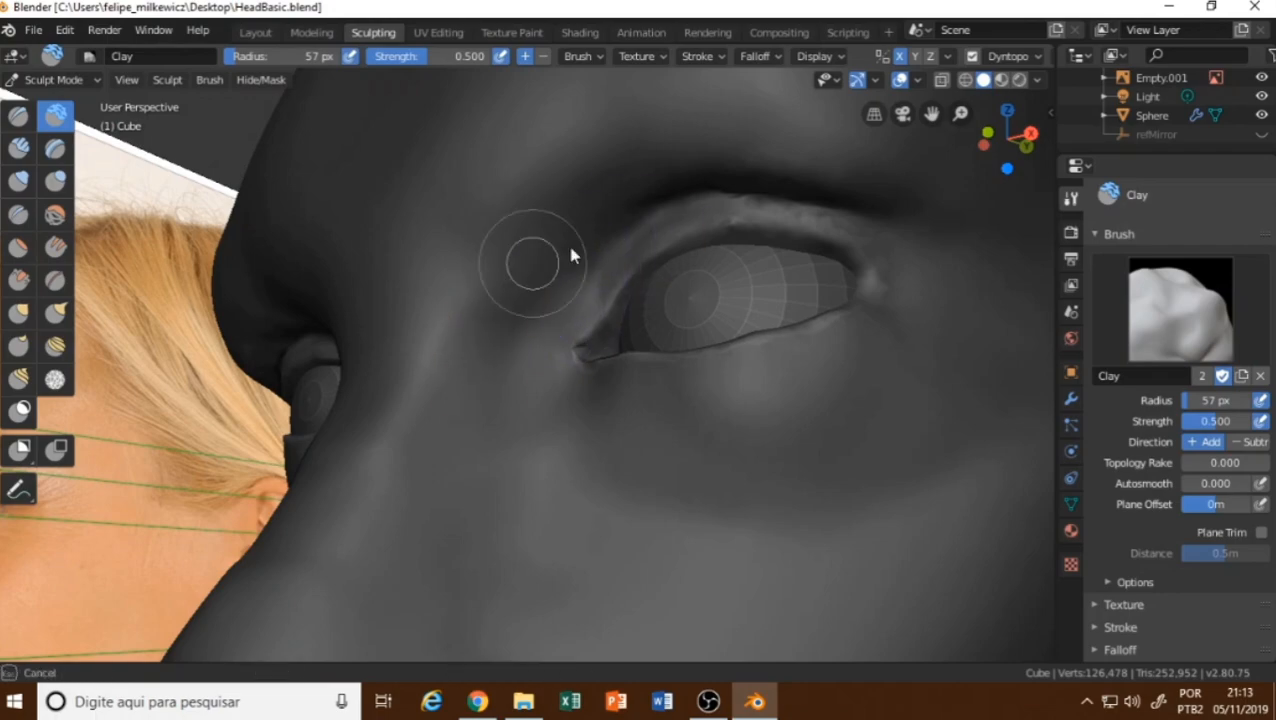
Pull the inner eye corner toward the eyeball with the Grab brush, trying larger radii and settling on 213 px.
mouse_move(467, 404)
middle_down()
mouse_move(450, 475)
mouse_move(560, 500)
middle_up()
key(g)
key(f)
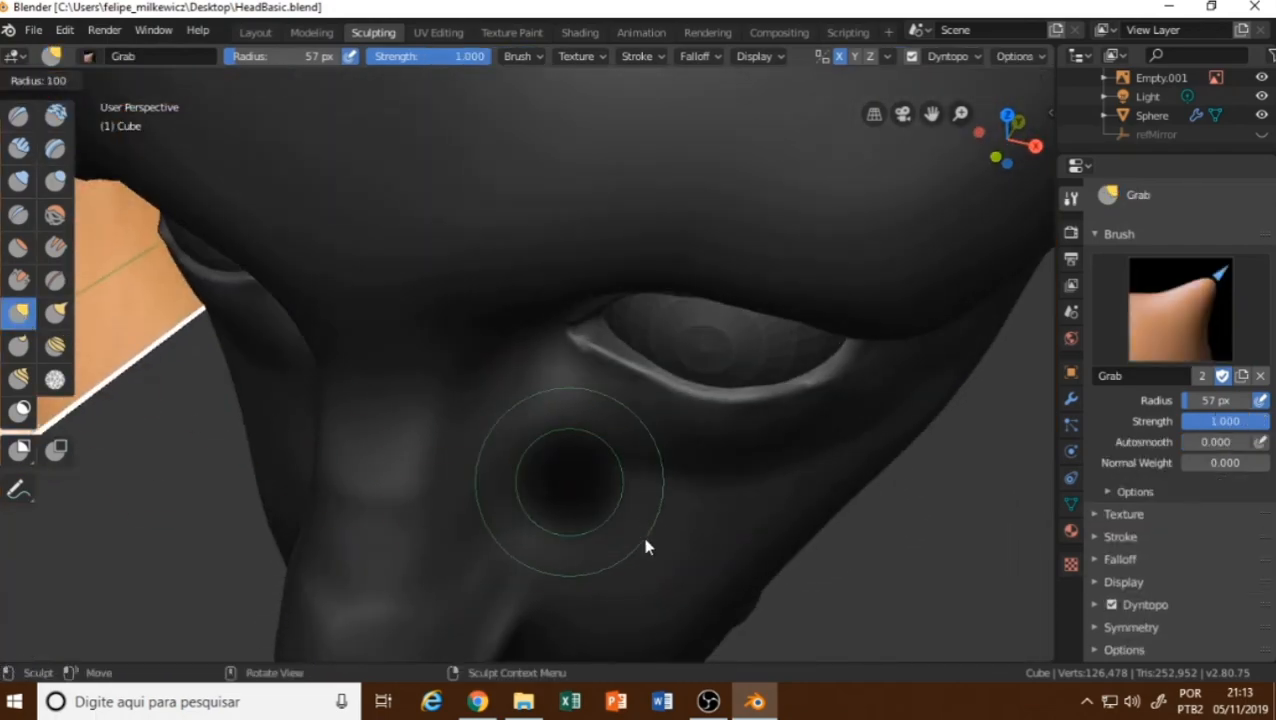
click(645, 540)
middle_drag(570, 392, 550, 374)
scroll(572, 368, up, 2)
scroll(575, 370, up, 3)
middle_drag(655, 398, 631, 402)
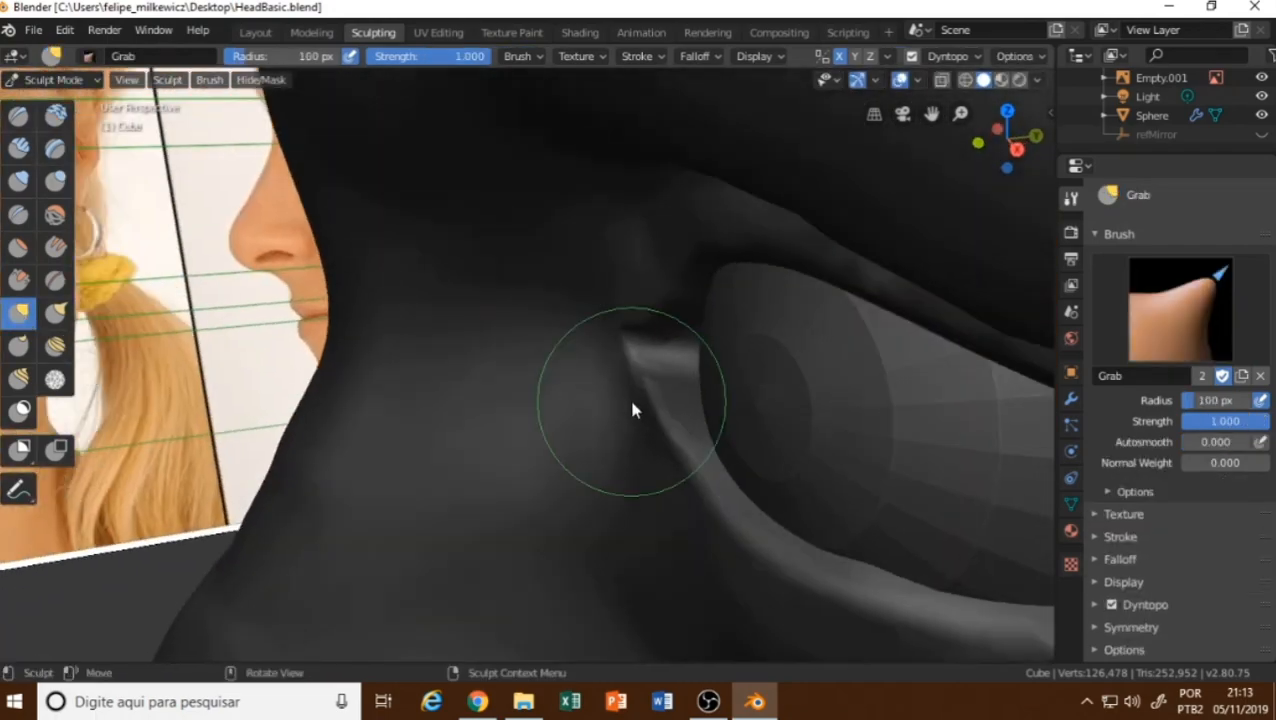
key(f)
click(665, 455)
key(f)
click(700, 410)
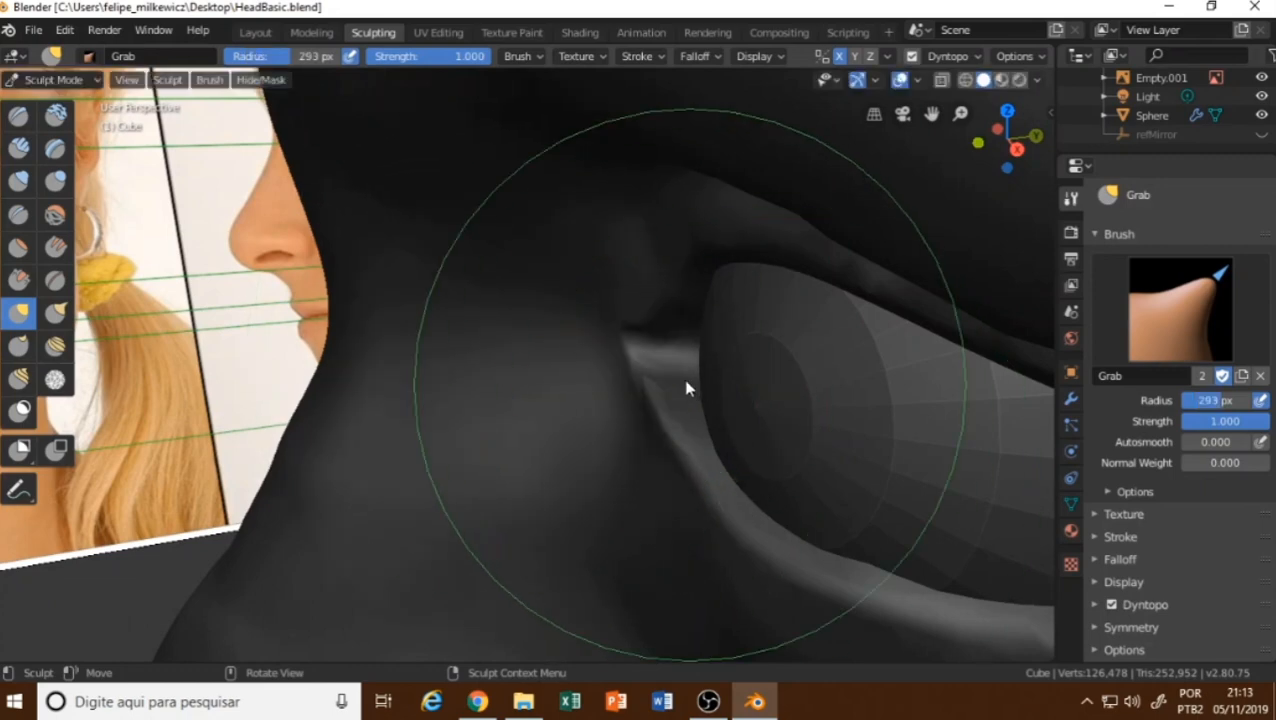
drag(641, 342, 668, 349)
key(f)
click(570, 372)
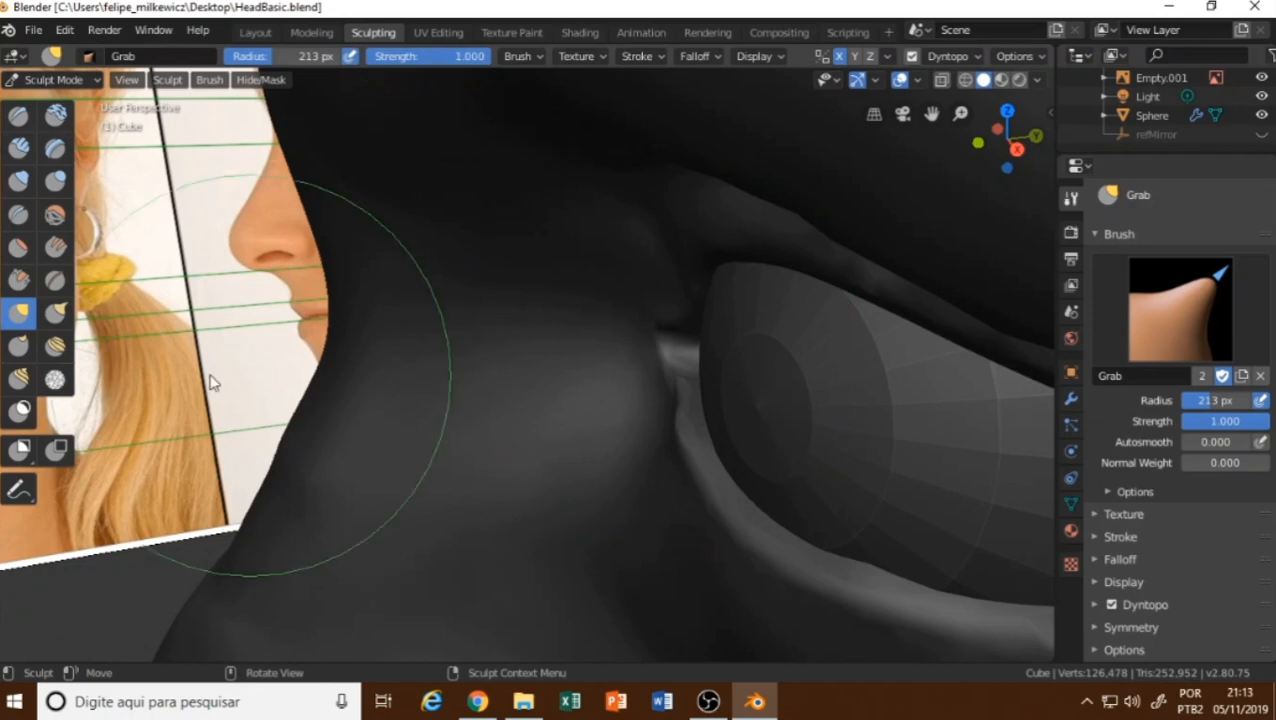
Even out the mesh on the side of the nose bridge with the Simplify brush at 213 px and strength 0.500.
click(55, 379)
drag(498, 408, 482, 417)
scroll(498, 349, down, 4)
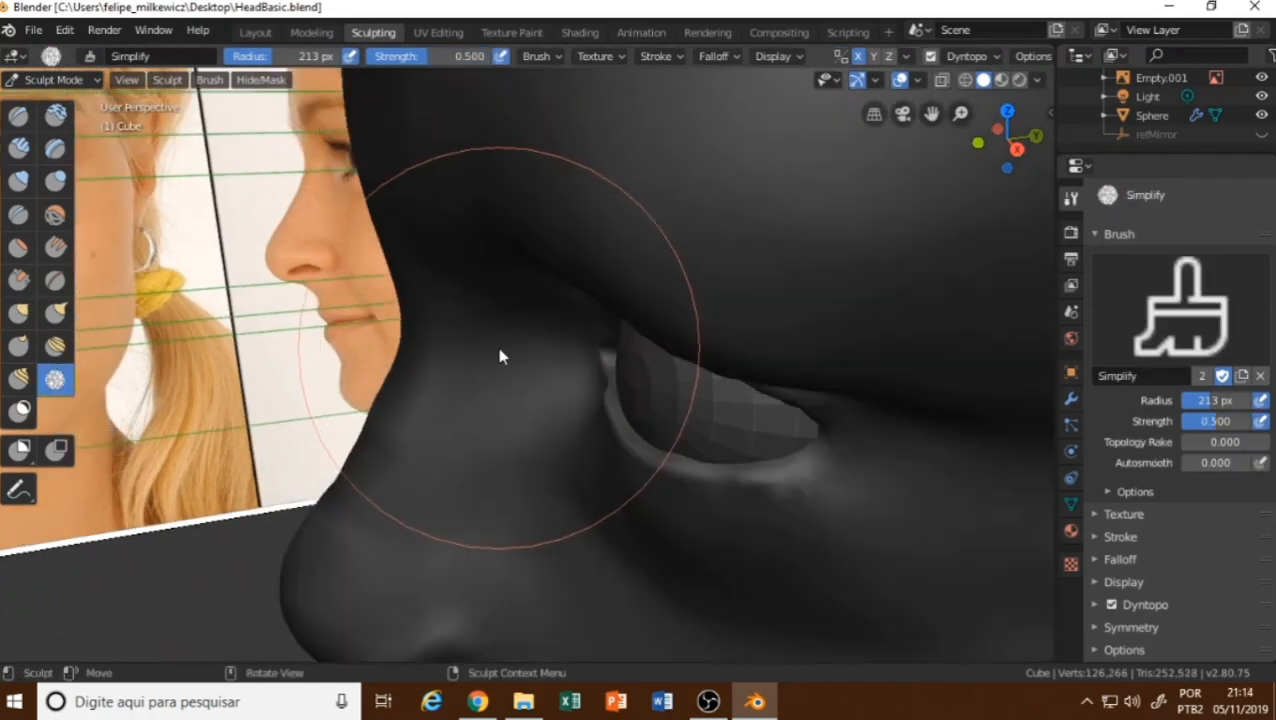
mouse_move(498, 349)
middle_down()
mouse_move(597, 352)
mouse_move(655, 336)
mouse_move(627, 330)
middle_up()
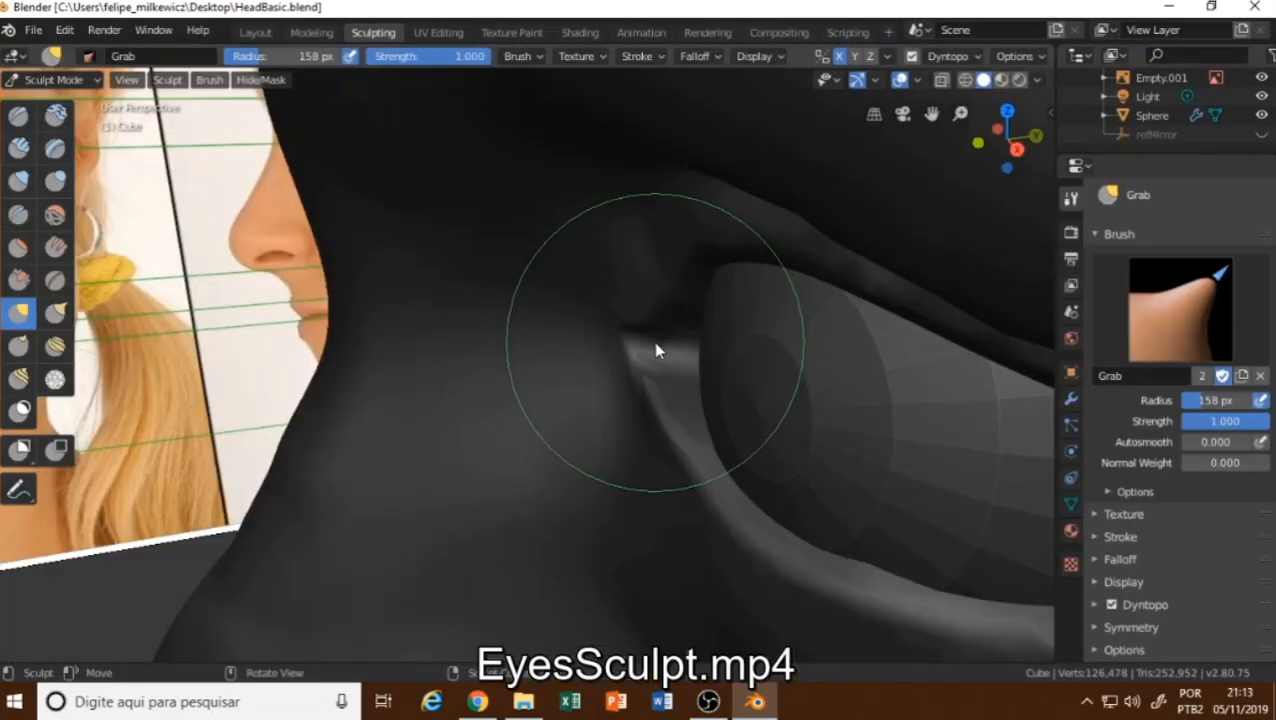
Set the Grab radius to 213 px and push the inner eye corner closer against the eyeball.
key(f)
click(761, 487)
mouse_move(642, 345)
mouse_down()
mouse_move(653, 344)
mouse_move(658, 398)
mouse_up()
key(bracketleft)
key(bracketleft)
key(bracketleft)
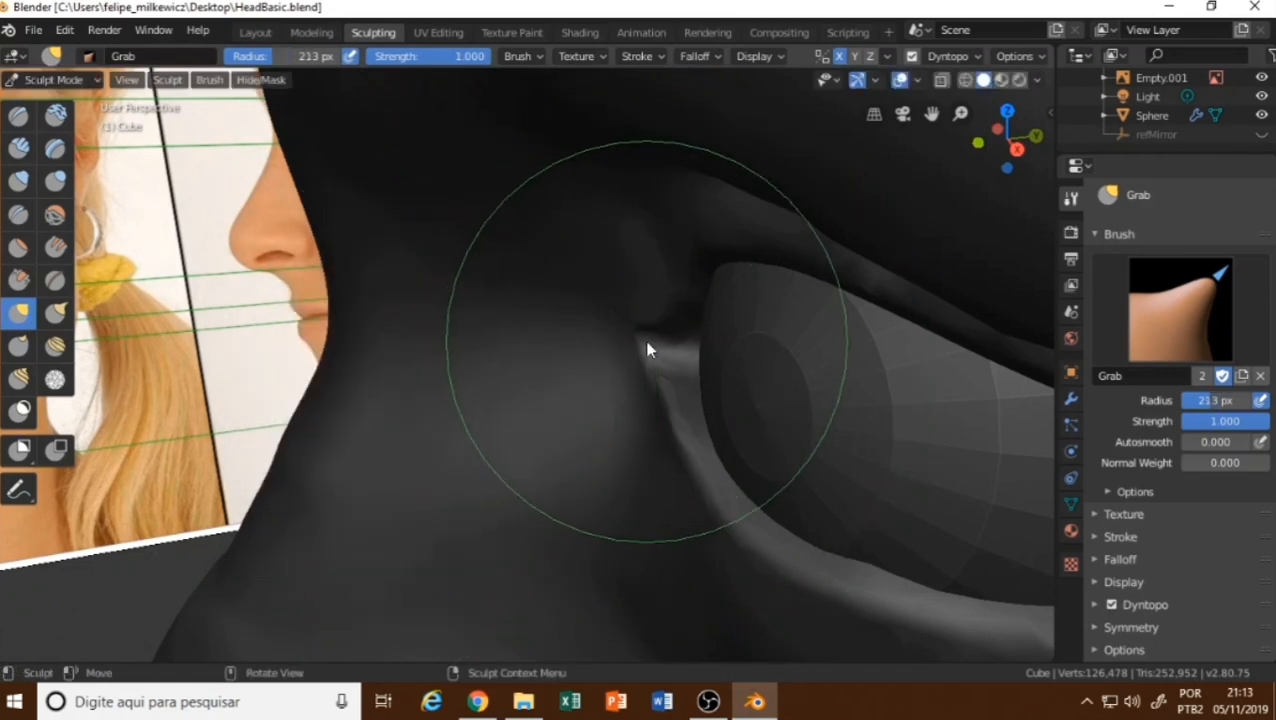
drag(648, 348, 661, 347)
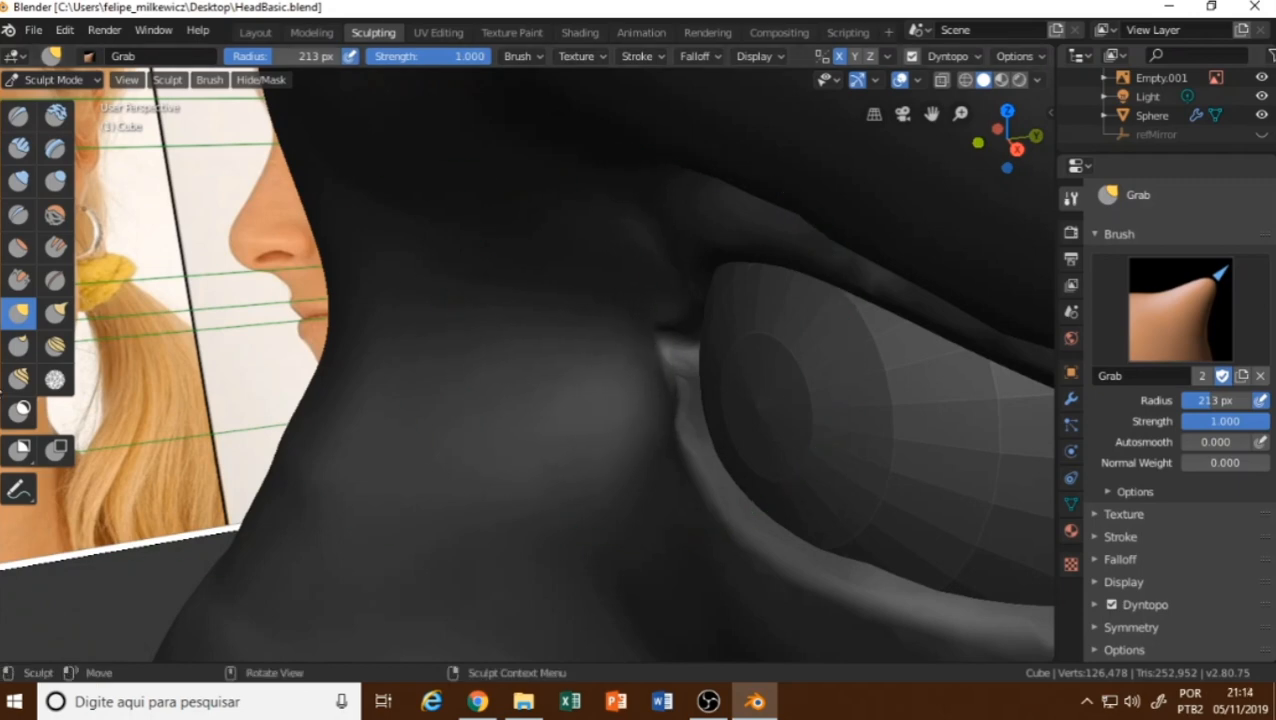
Simplify the mesh between the nose bridge and the inner eye corner, finishing with a view of both eyes.
click(55, 378)
mouse_move(513, 262)
mouse_down()
mouse_move(490, 433)
mouse_move(501, 353)
mouse_up()
mouse_move(501, 353)
middle_down()
mouse_move(629, 353)
mouse_move(663, 332)
middle_up()
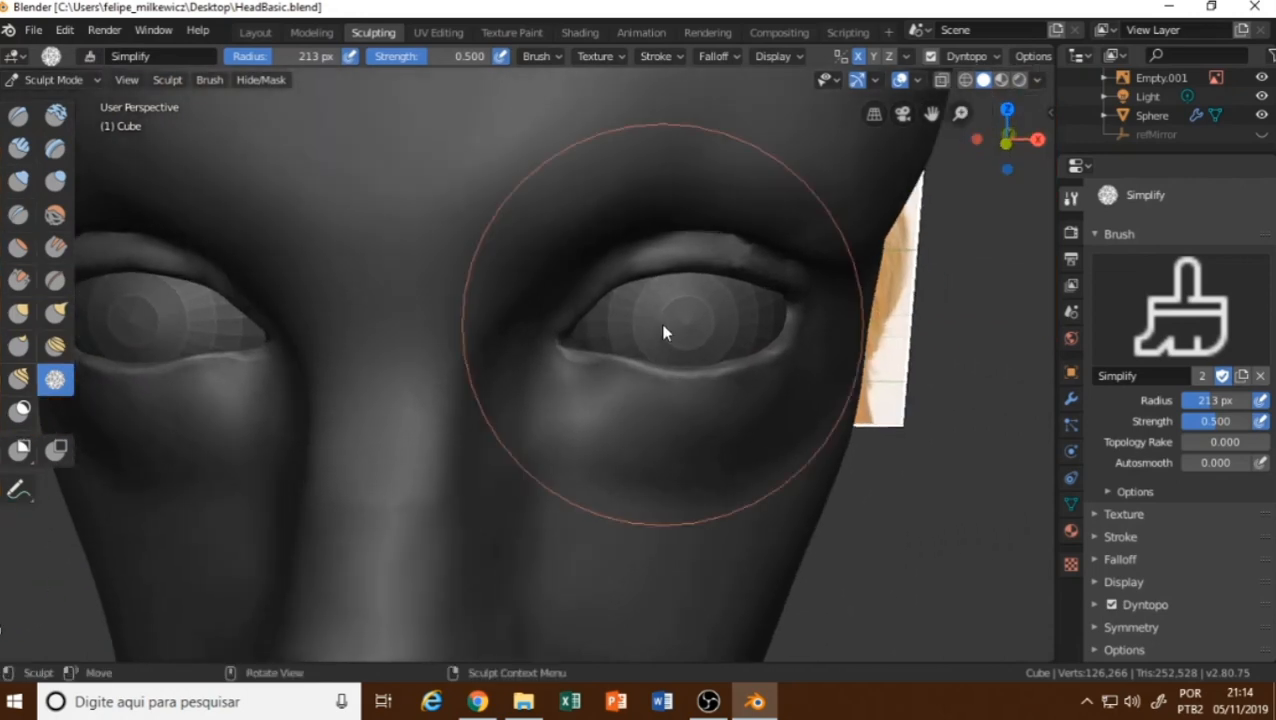